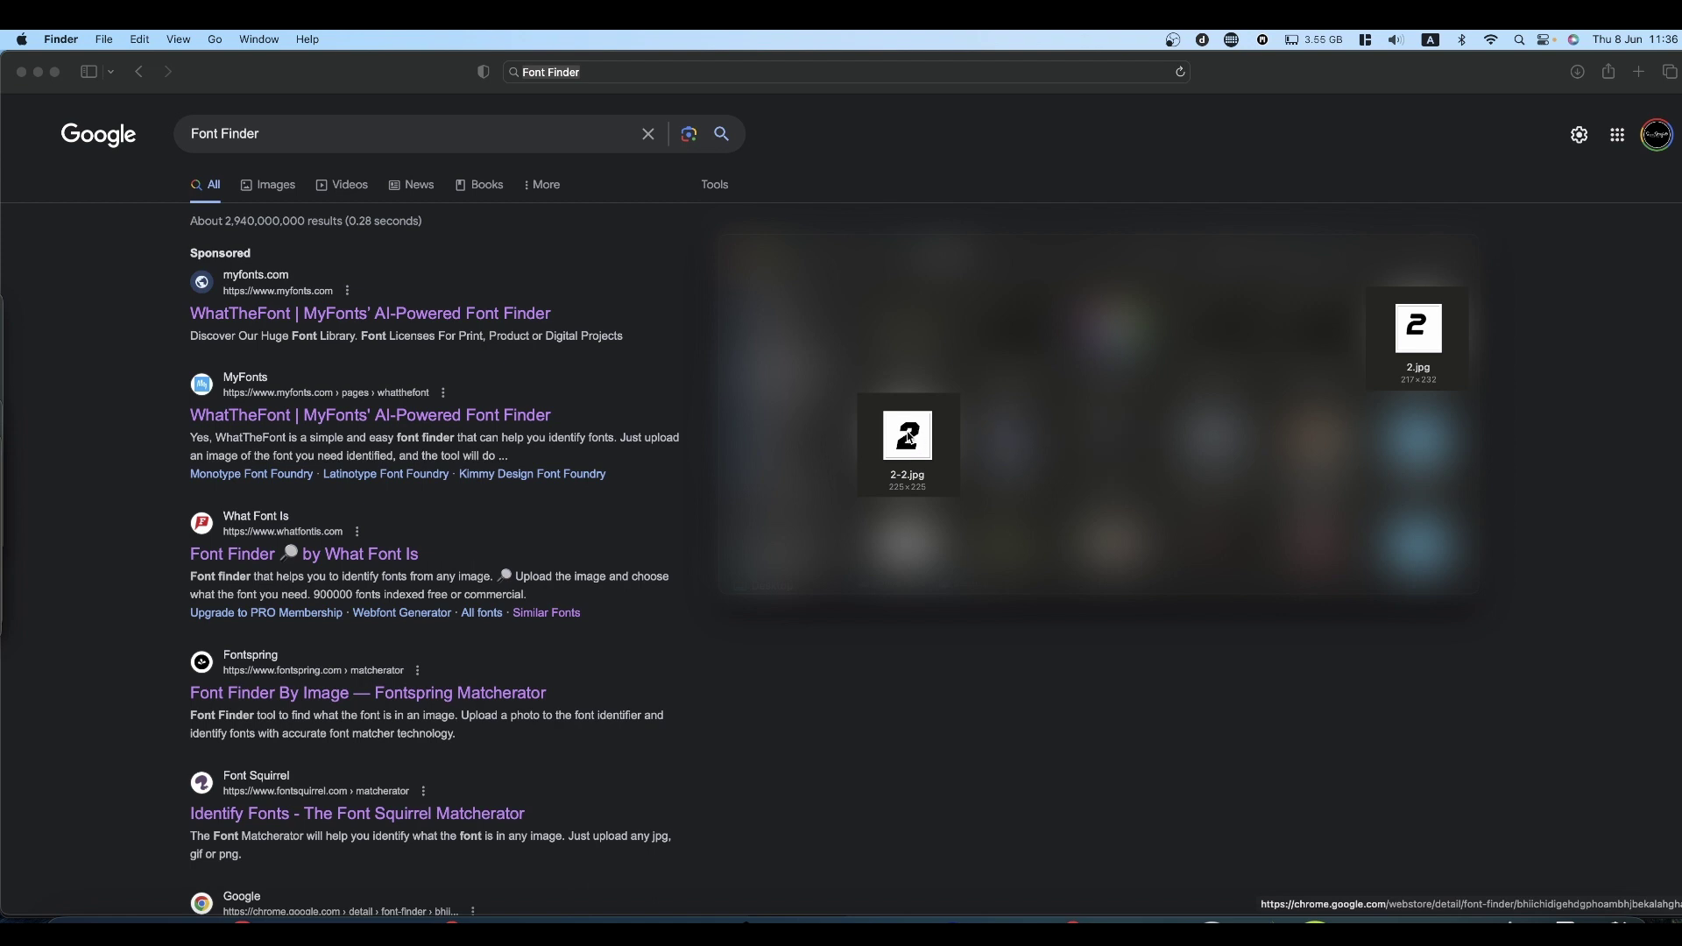
Step: Bring the browser's Google 'Font Finder' results back in front and scroll through the listed font matchers
{"action": "left_click", "coordinate": [896, 198]}
{"action": "left_click", "coordinate": [599, 74]}
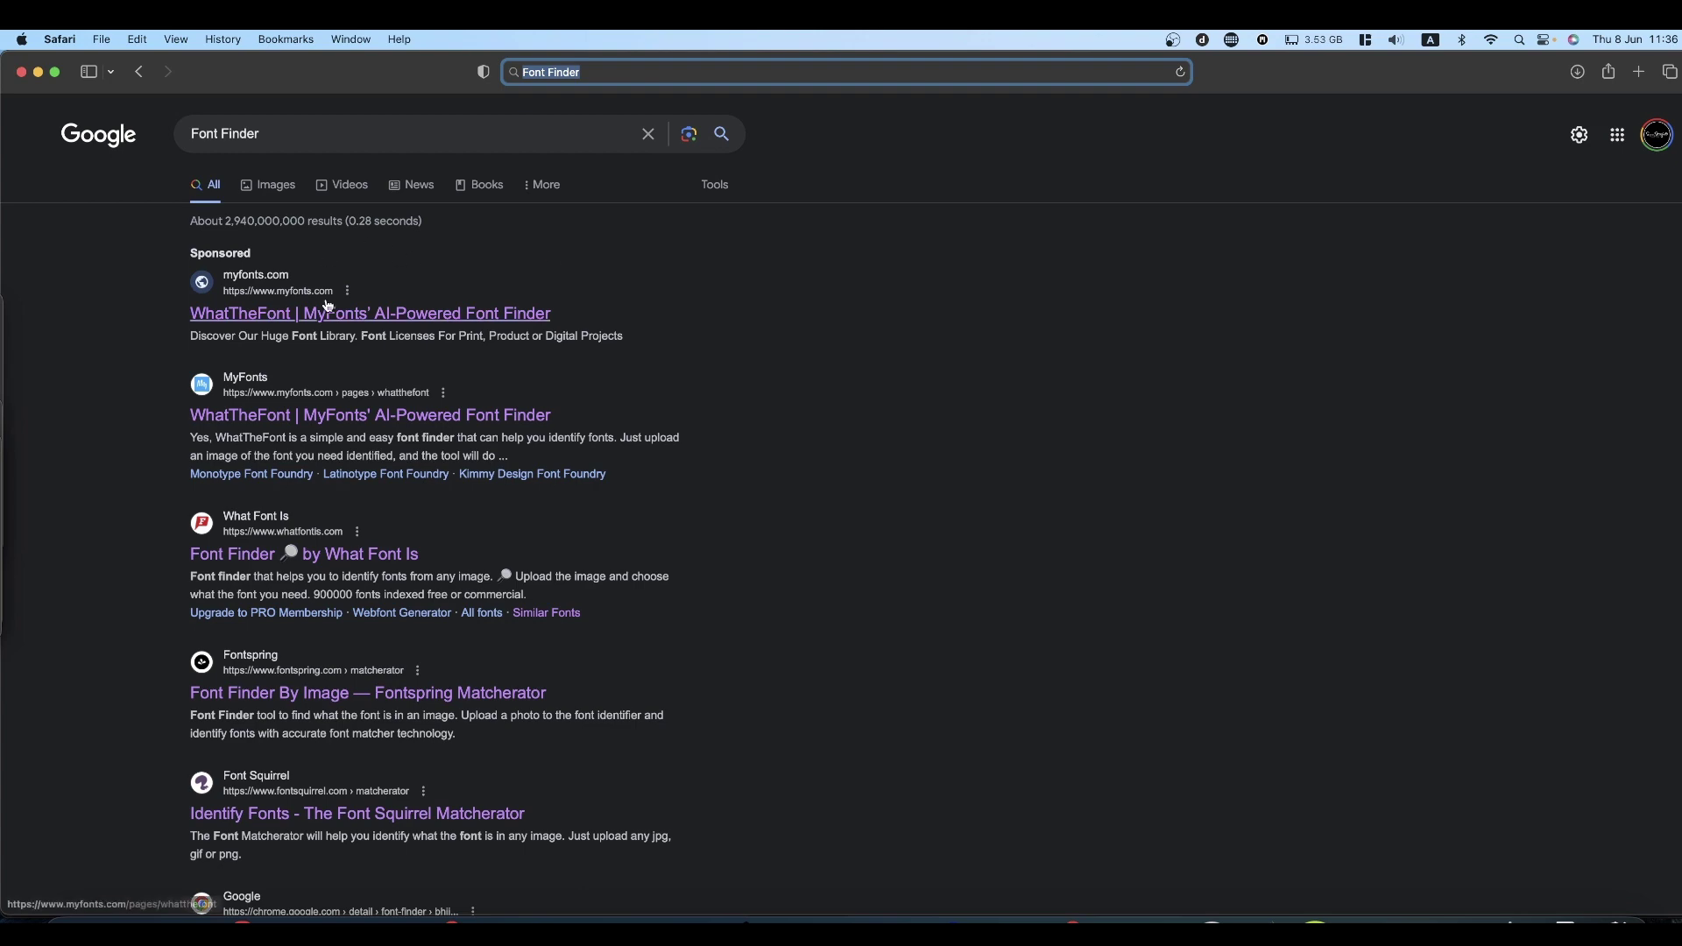
{"action": "scroll", "coordinate": [384, 685], "scroll_direction": "down", "scroll_amount": 3}
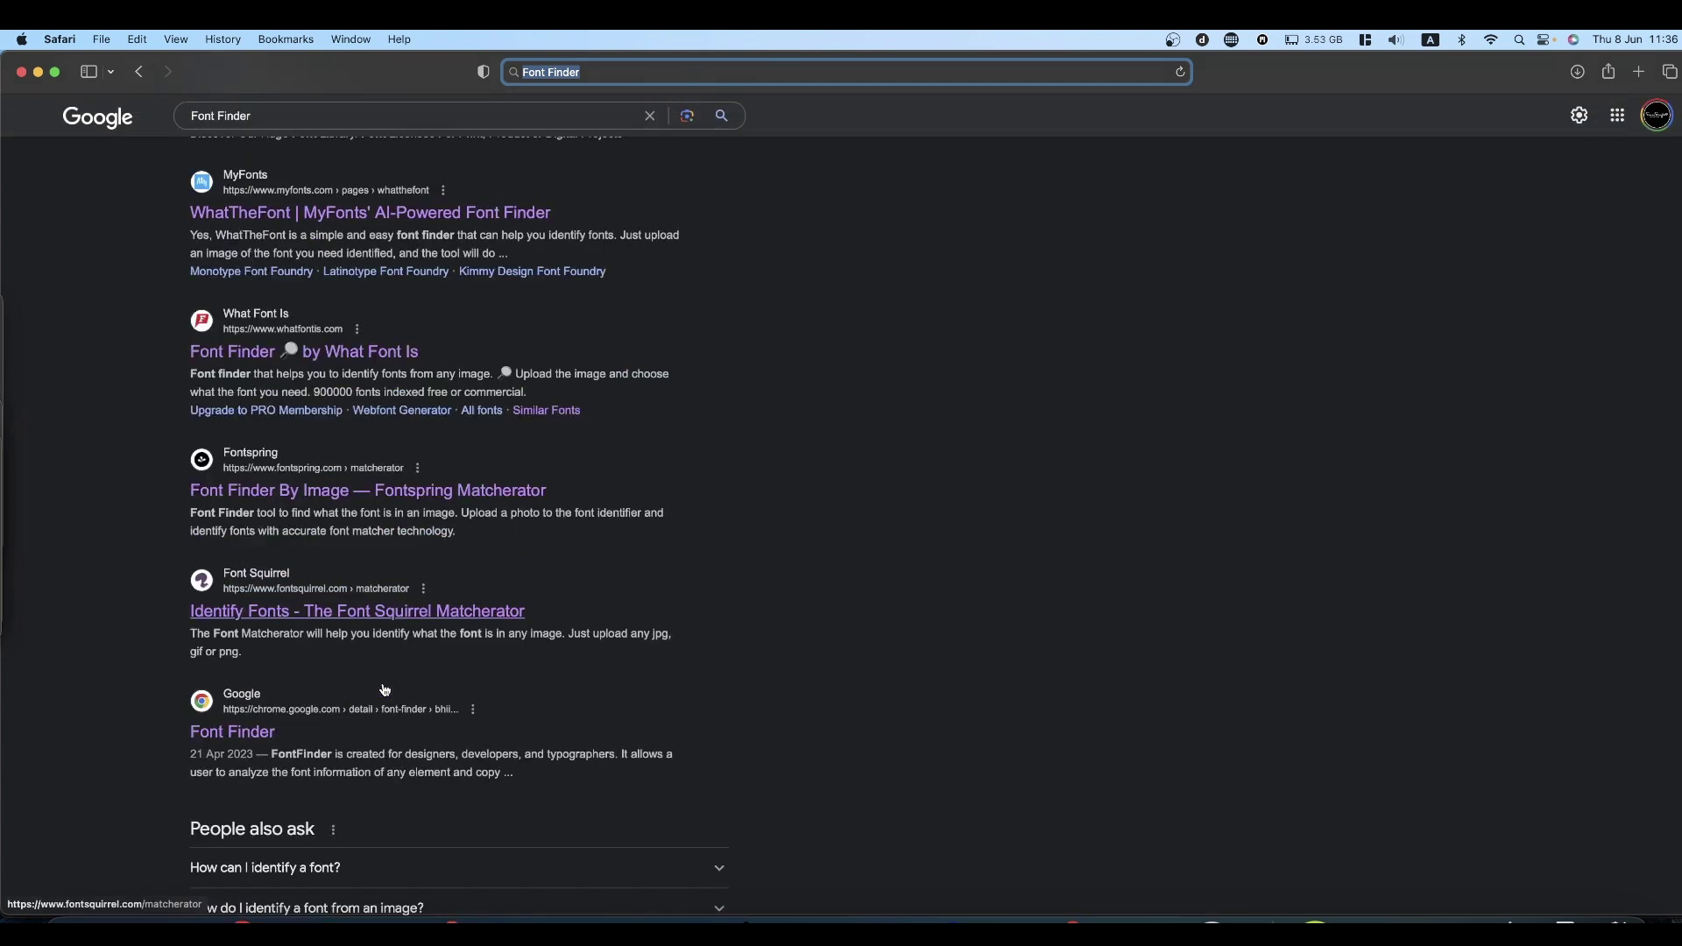
{"action": "scroll", "coordinate": [384, 685], "scroll_direction": "up", "scroll_amount": 3}
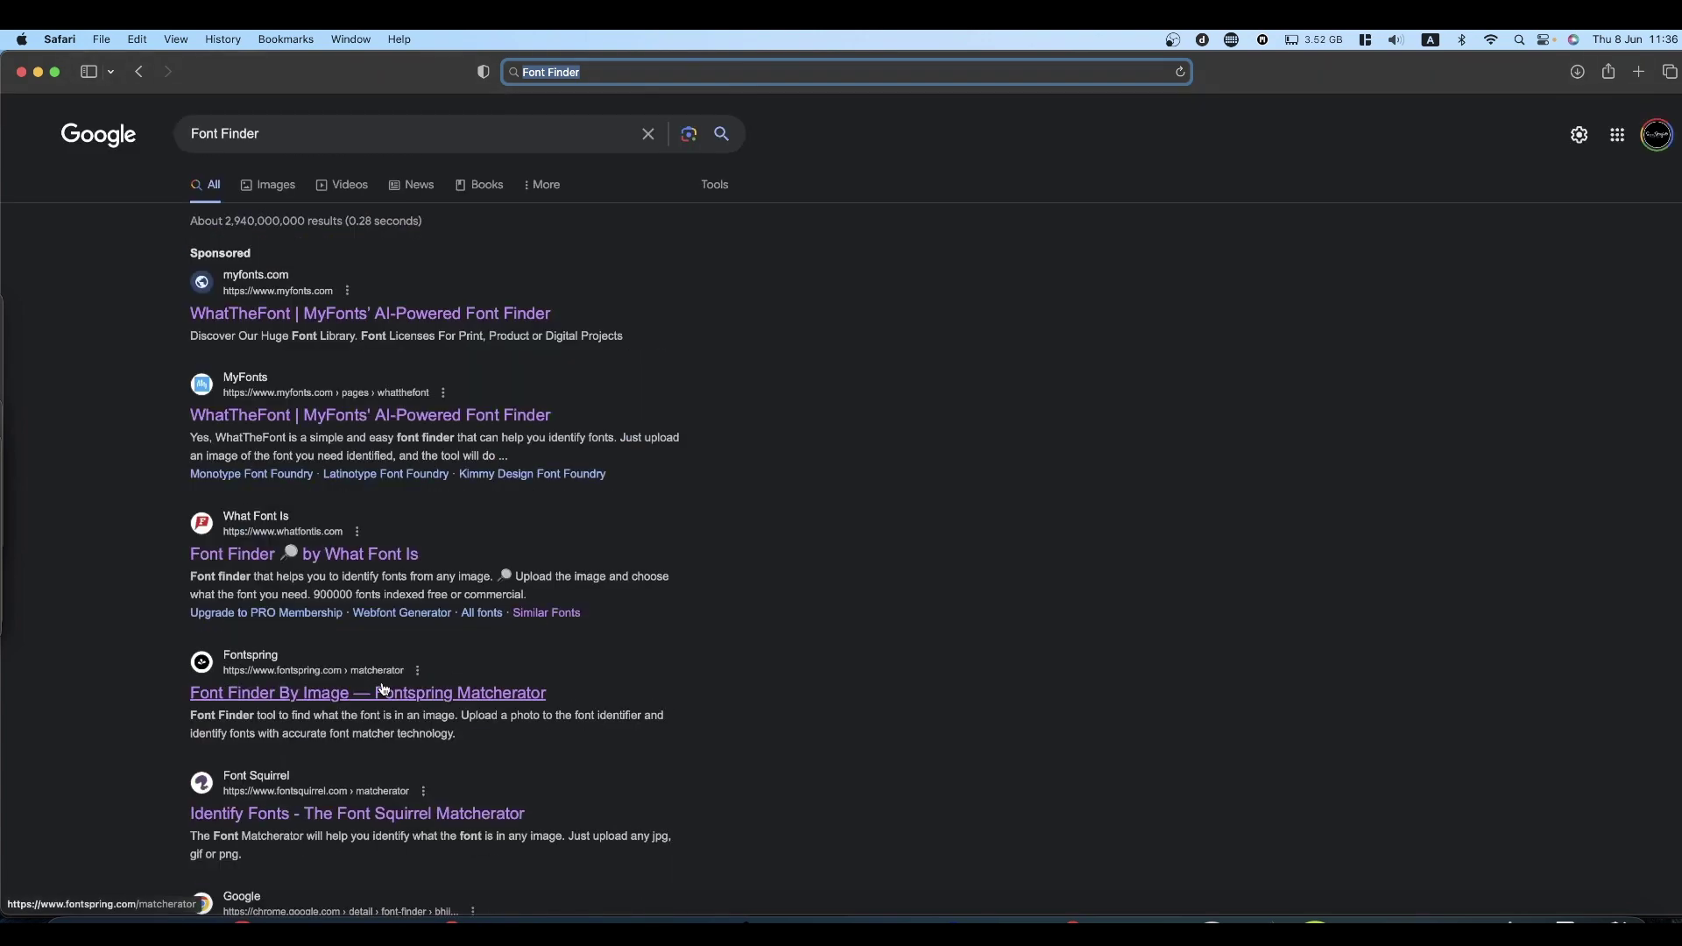
Step: Open WhatTheFont, accept cookies, upload 2-2.jpg and identify the cropped 2's font
{"action": "left_click", "coordinate": [365, 320]}
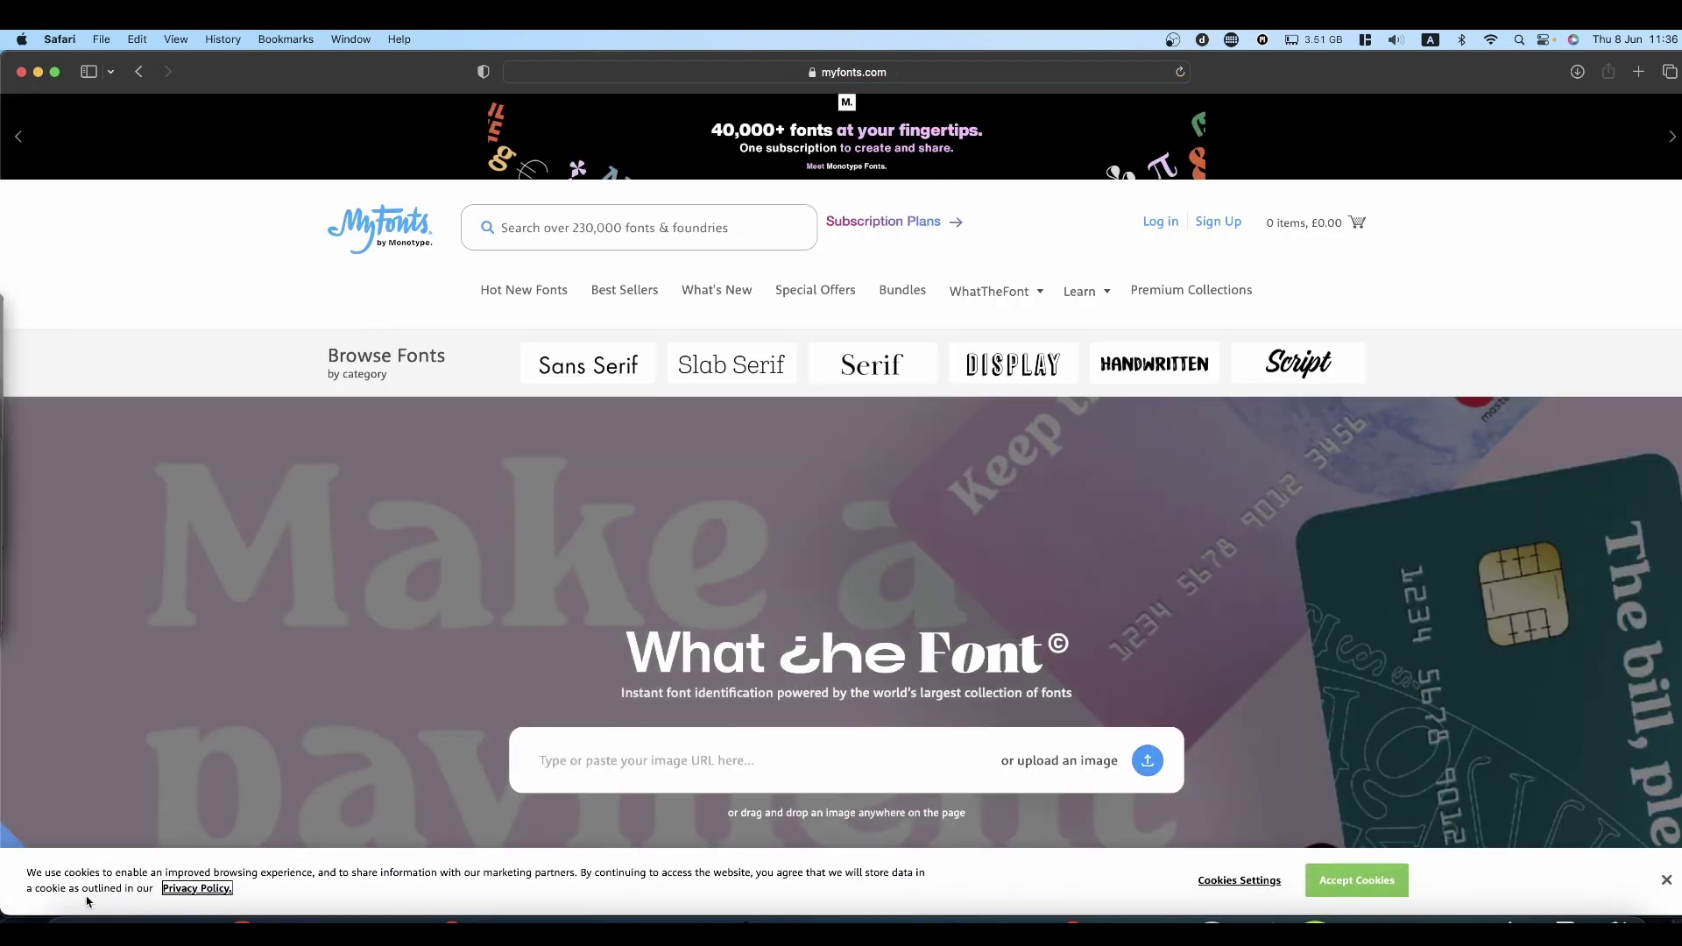
{"action": "left_click", "coordinate": [1356, 881]}
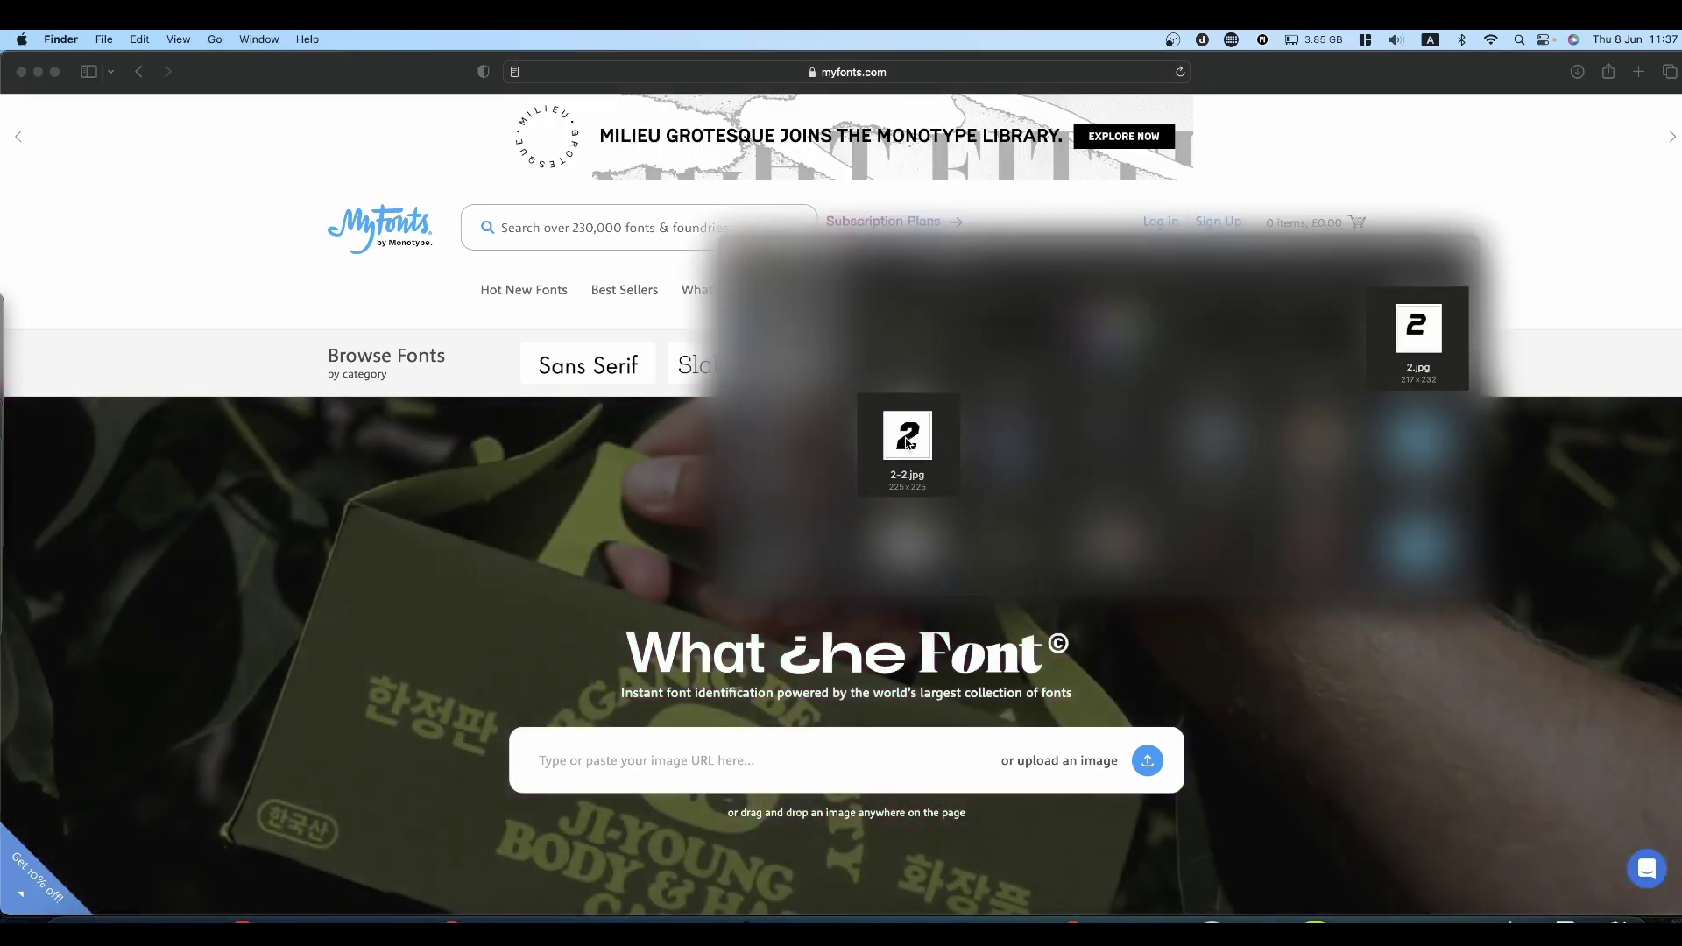
{"action": "left_click", "coordinate": [929, 443]}
{"action": "left_click_drag", "start_coordinate": [908, 438], "coordinate": [647, 638]}
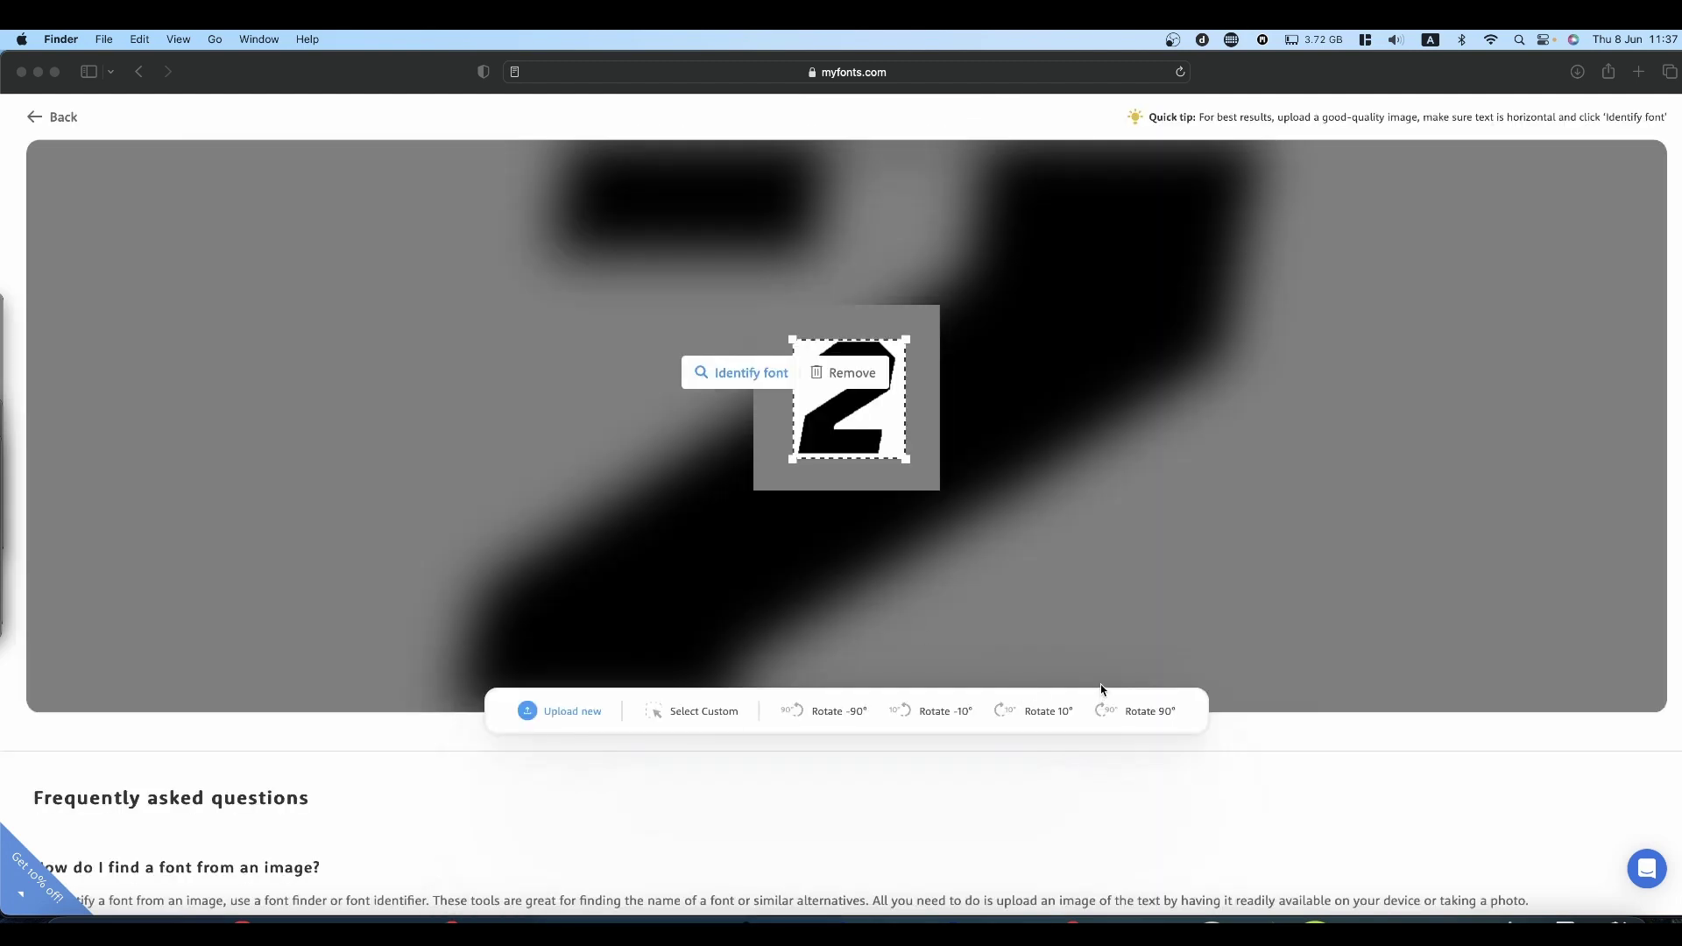
{"action": "left_click", "coordinate": [743, 373]}
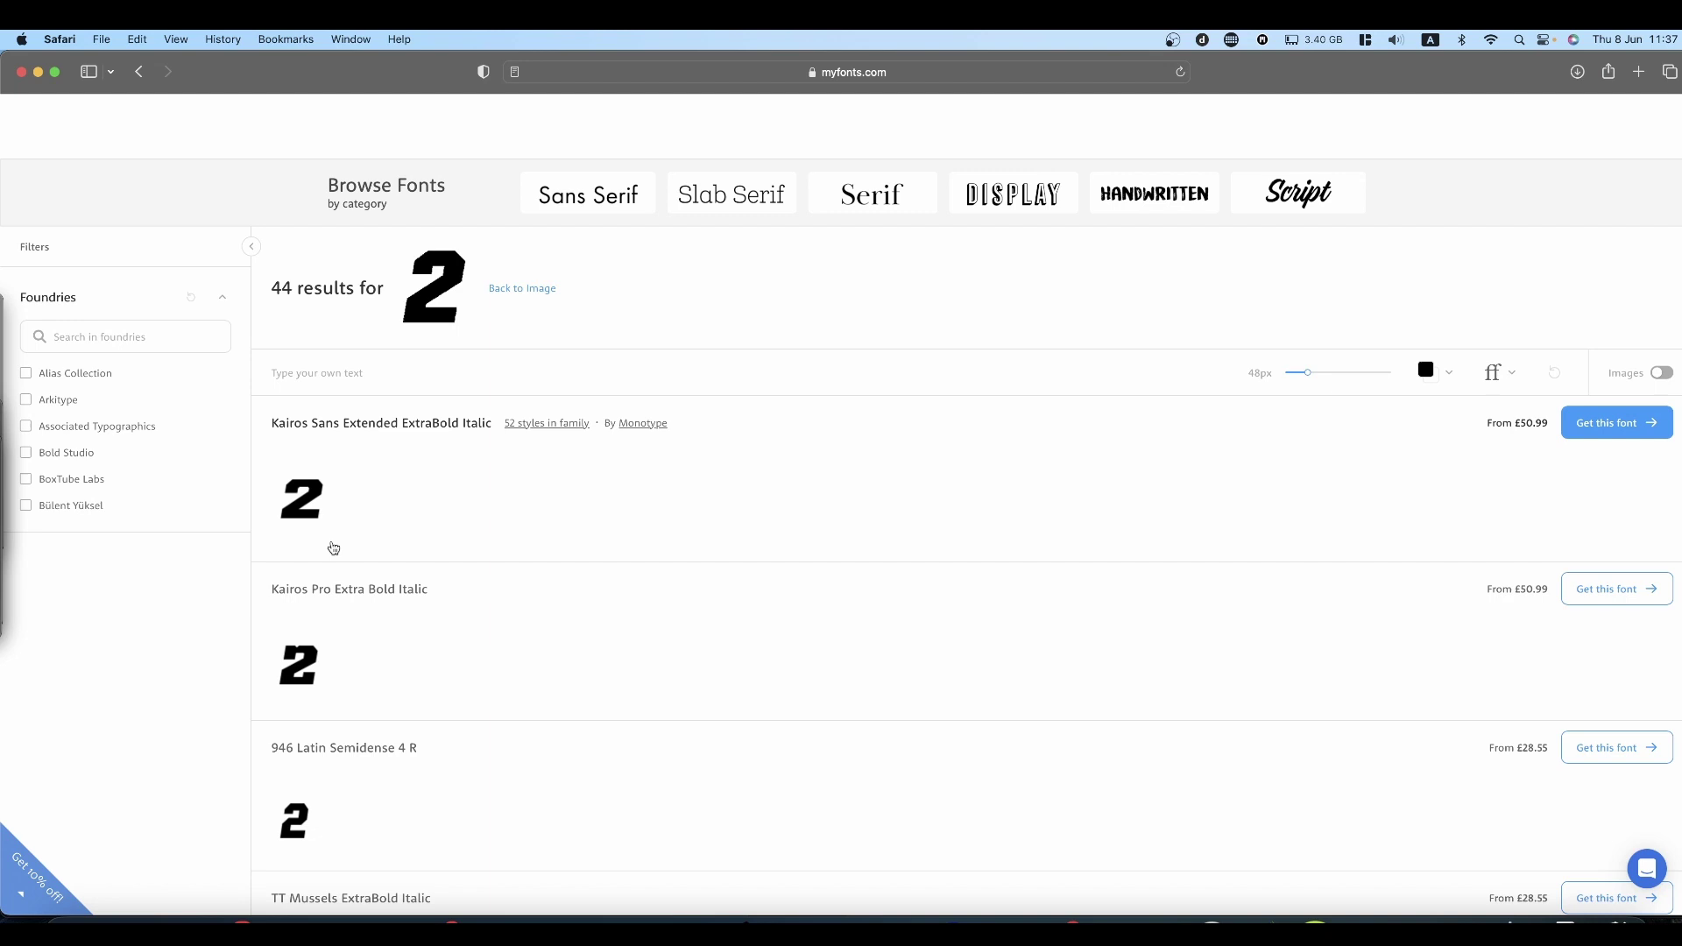
Step: Scroll through the 44 matching fonts, then switch back to the Fancy Text project in DaVinci Resolve
{"action": "scroll", "coordinate": [357, 552], "scroll_direction": "down", "scroll_amount": 4}
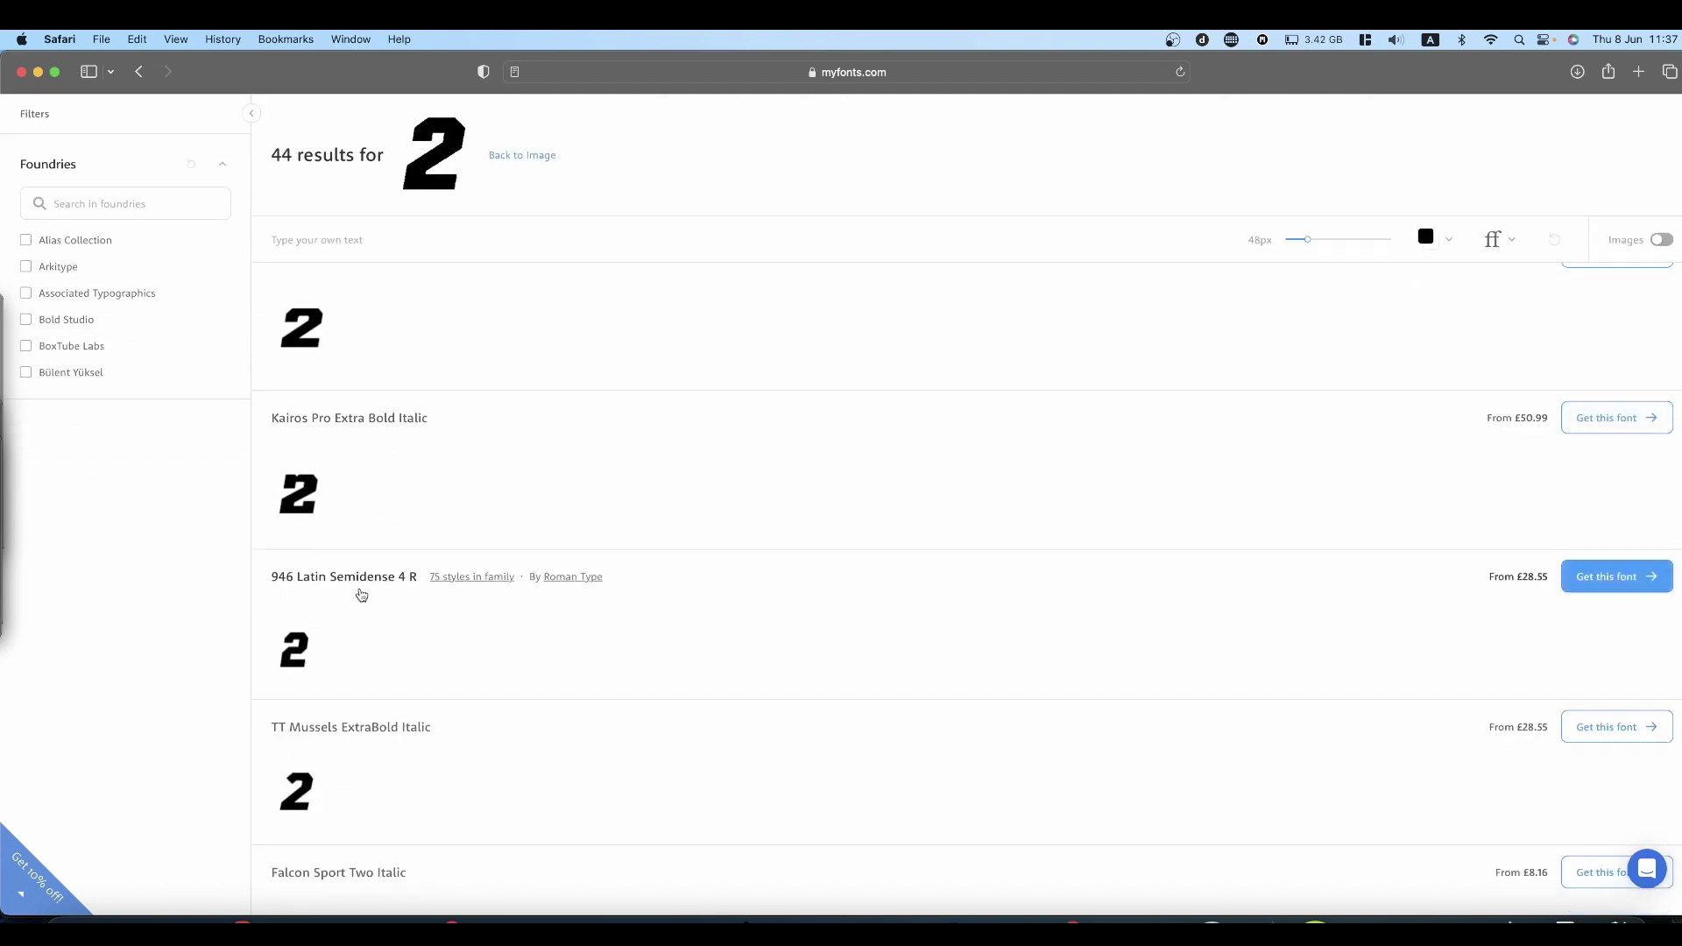
{"action": "scroll", "coordinate": [361, 595], "scroll_direction": "down", "scroll_amount": 3}
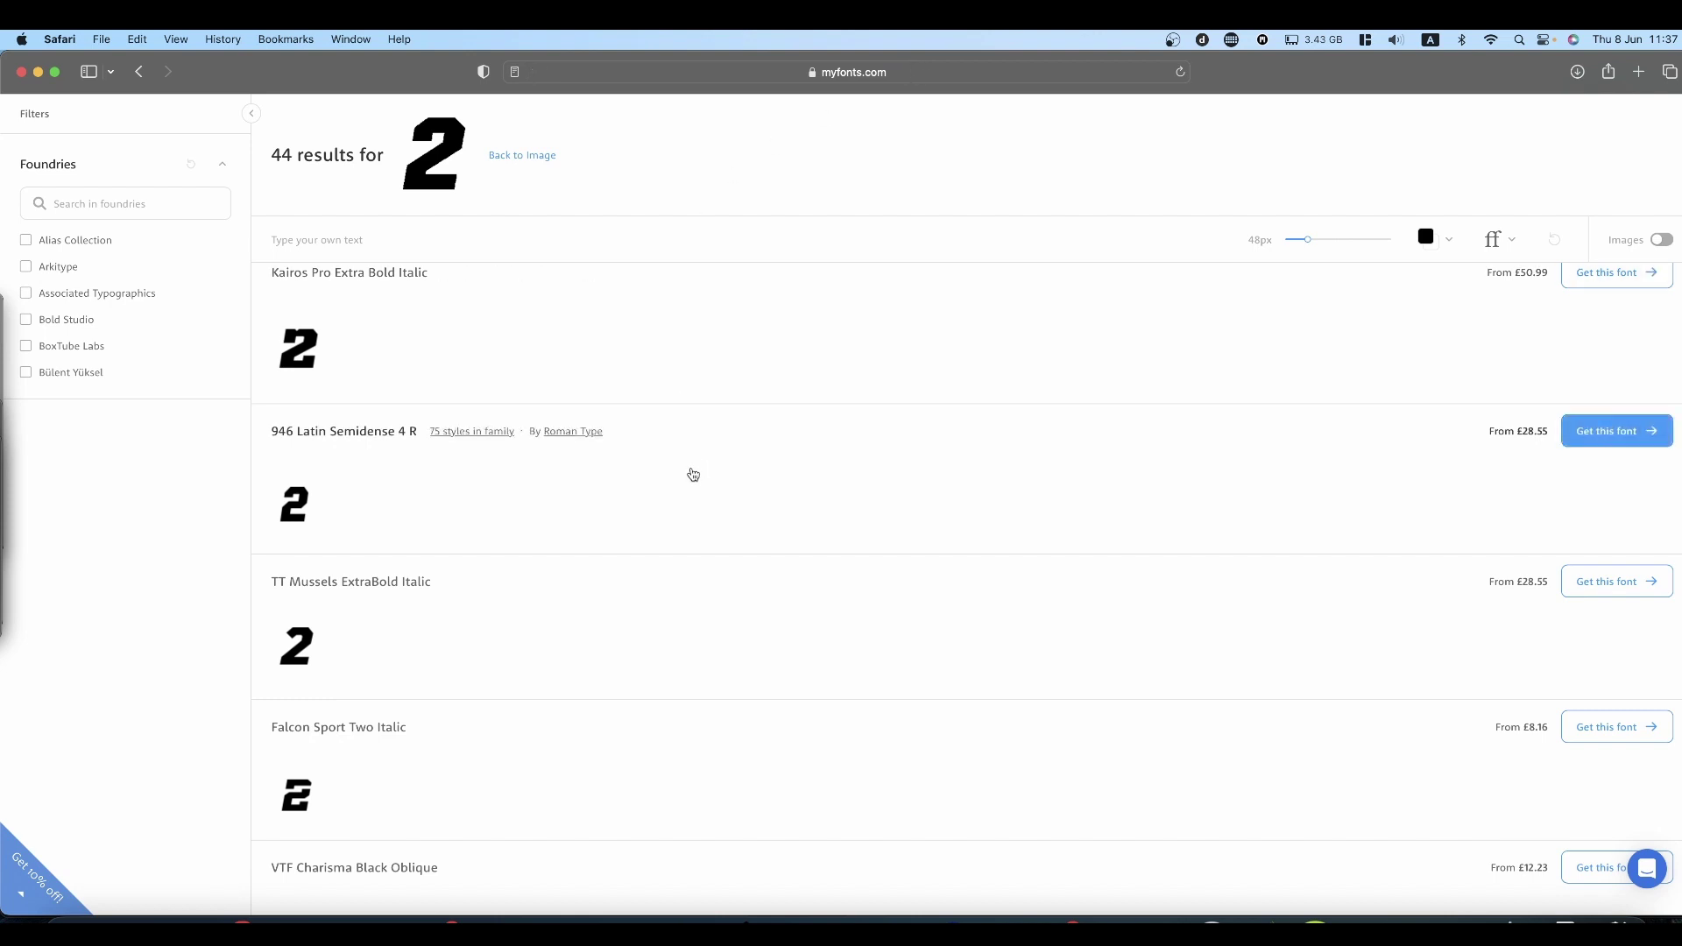
{"action": "scroll", "coordinate": [697, 471], "scroll_direction": "down", "scroll_amount": 3}
{"action": "scroll", "coordinate": [692, 474], "scroll_direction": "down", "scroll_amount": 3}
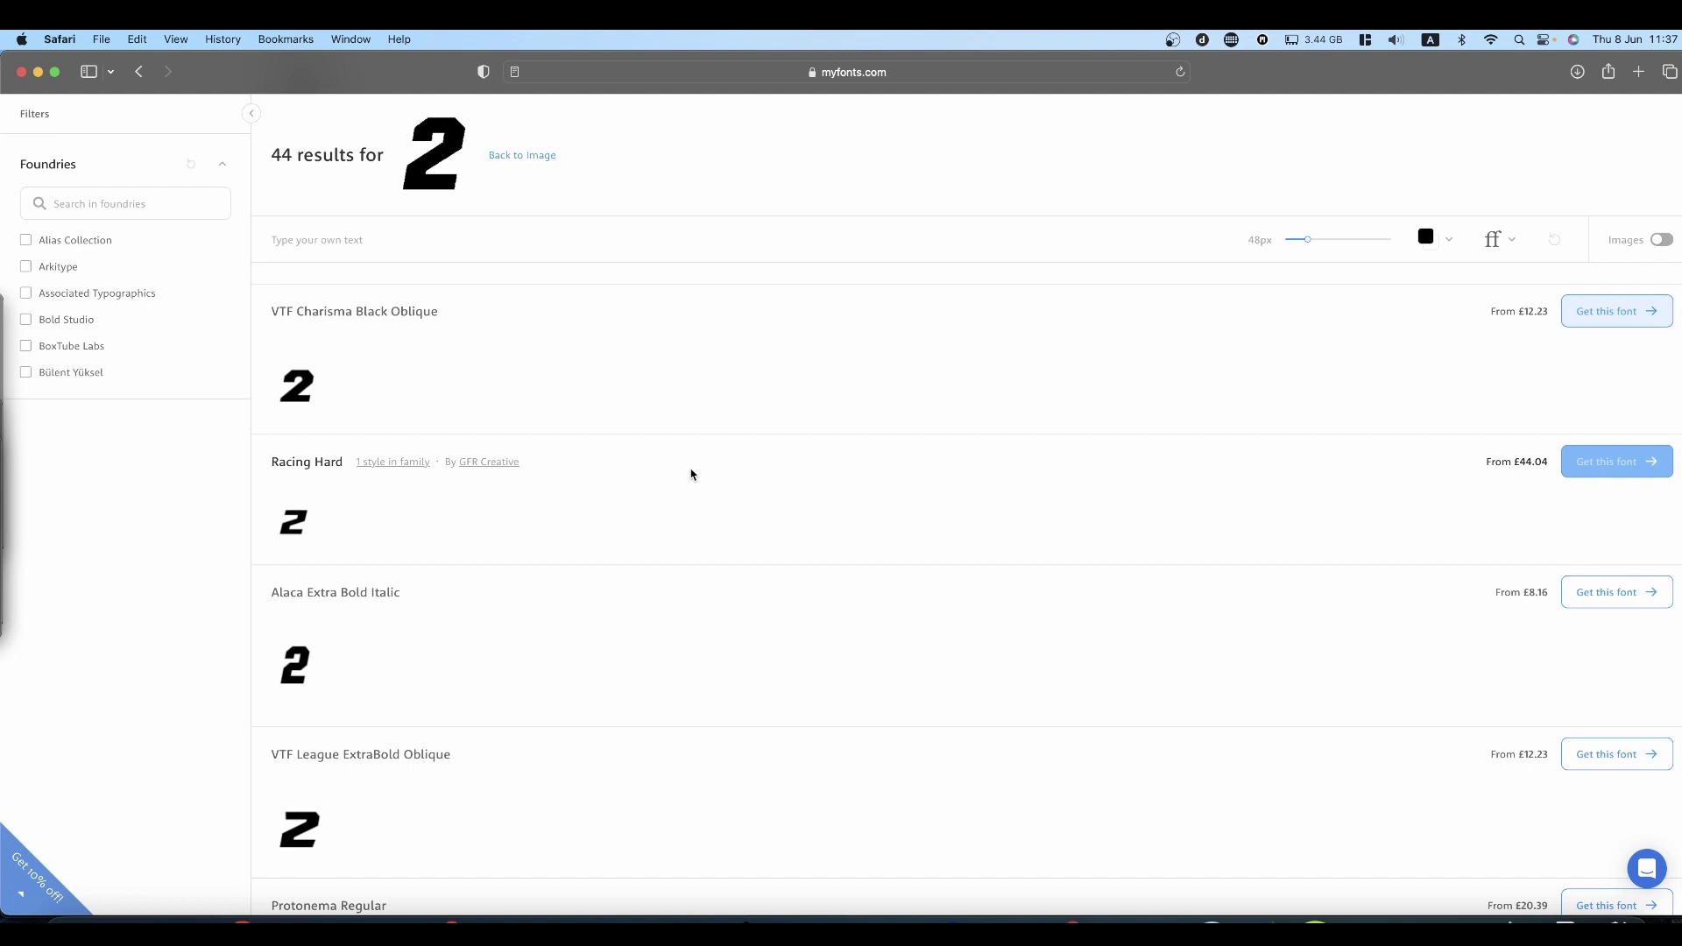
{"action": "scroll", "coordinate": [692, 474], "scroll_direction": "down", "scroll_amount": 2}
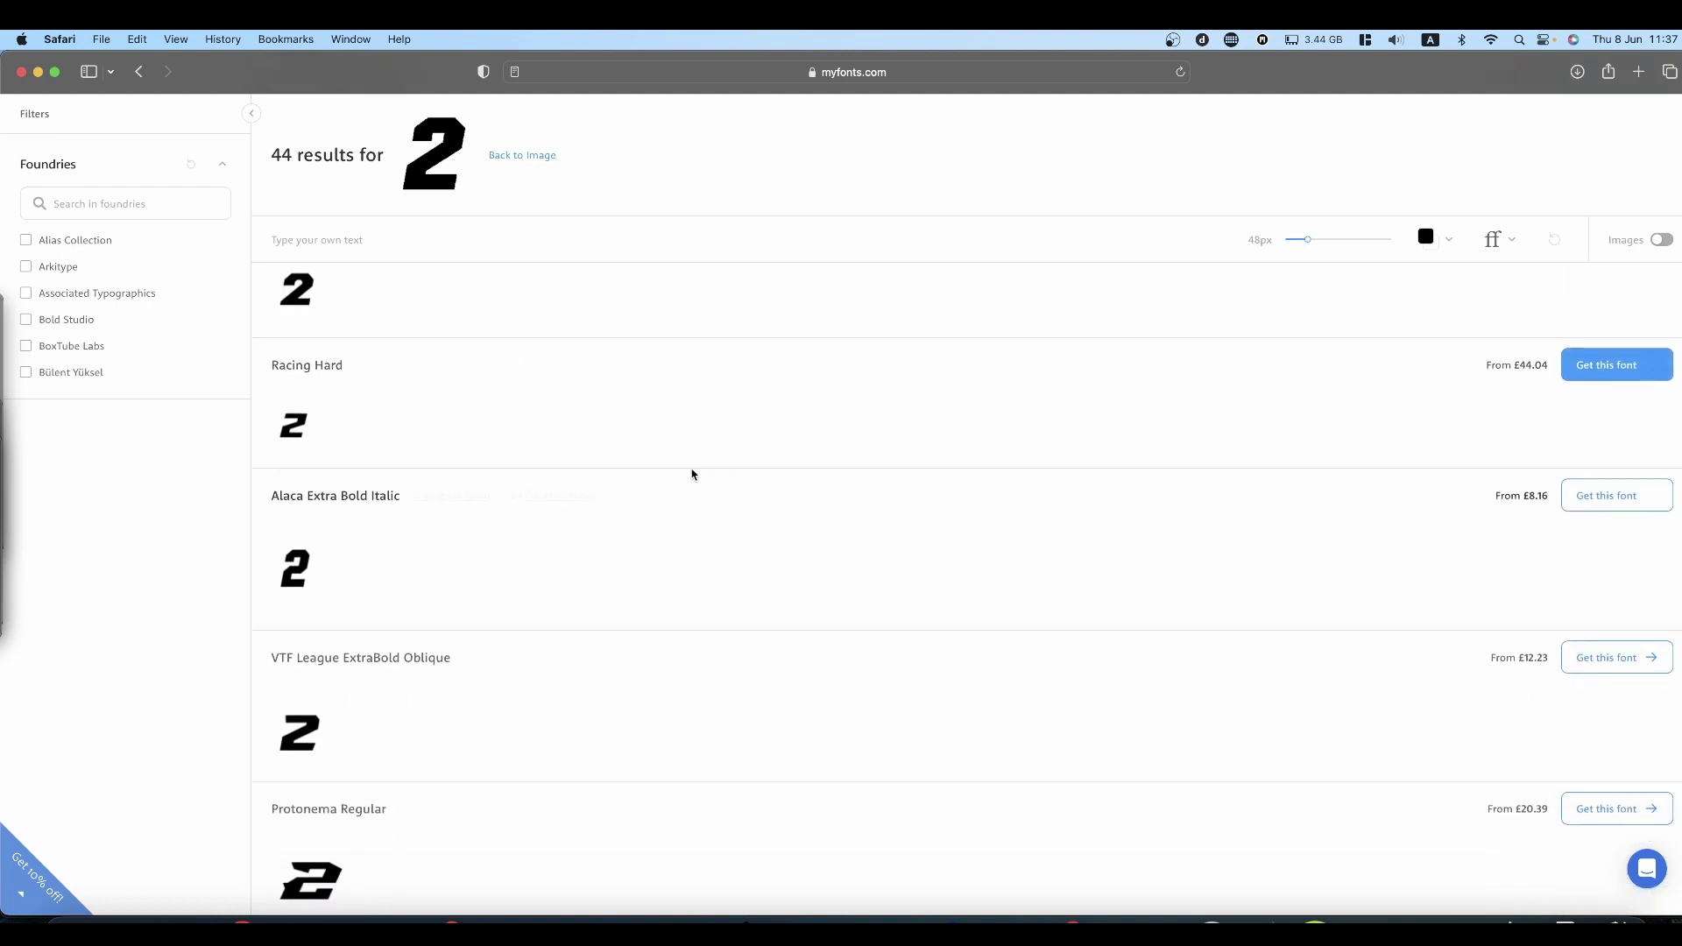
{"action": "scroll", "coordinate": [692, 473], "scroll_direction": "down", "scroll_amount": 1}
{"action": "scroll", "coordinate": [692, 474], "scroll_direction": "down", "scroll_amount": 1}
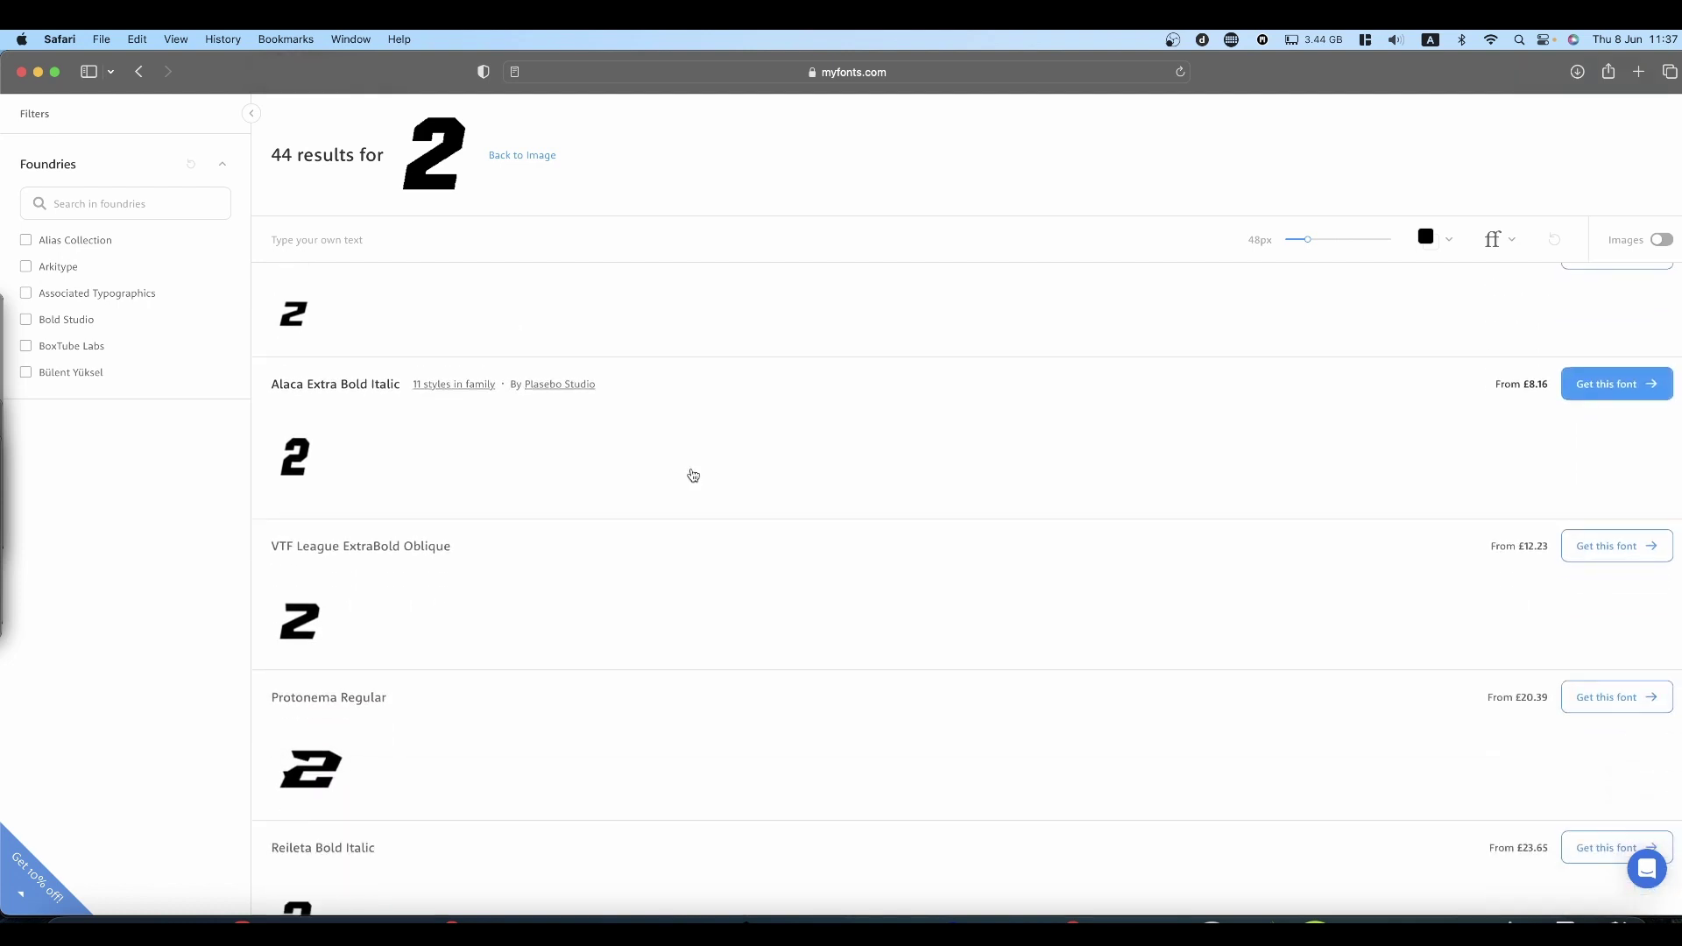
{"action": "scroll", "coordinate": [719, 435], "scroll_direction": "up", "scroll_amount": 4}
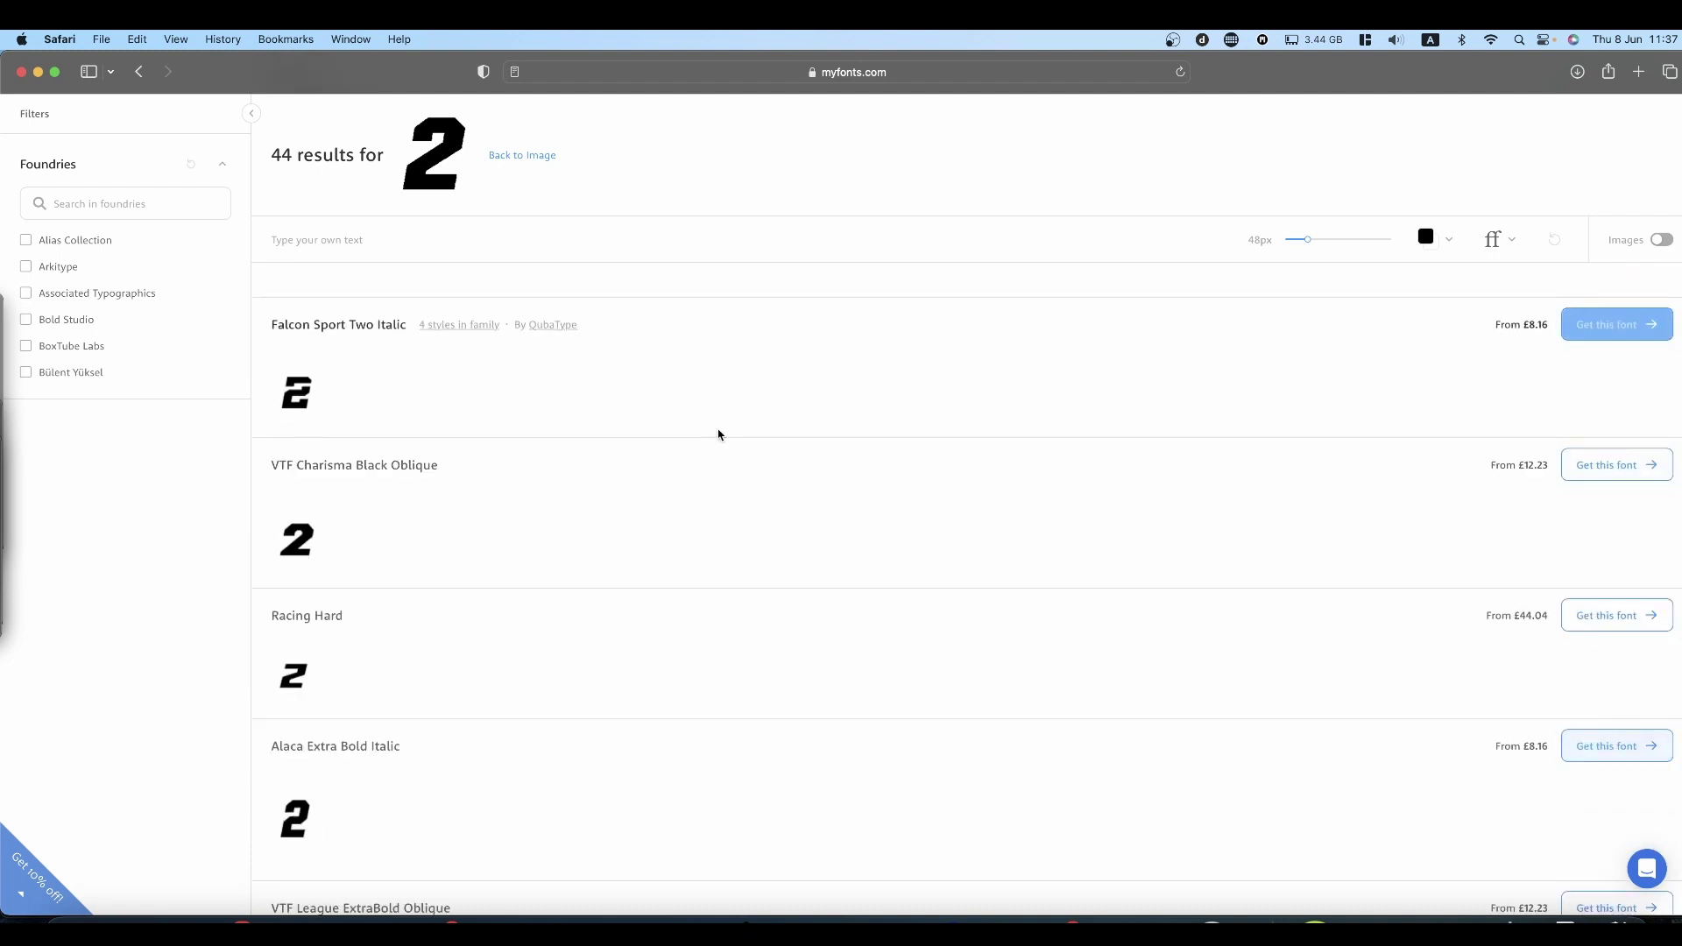
{"action": "scroll", "coordinate": [719, 435], "scroll_direction": "up", "scroll_amount": 4}
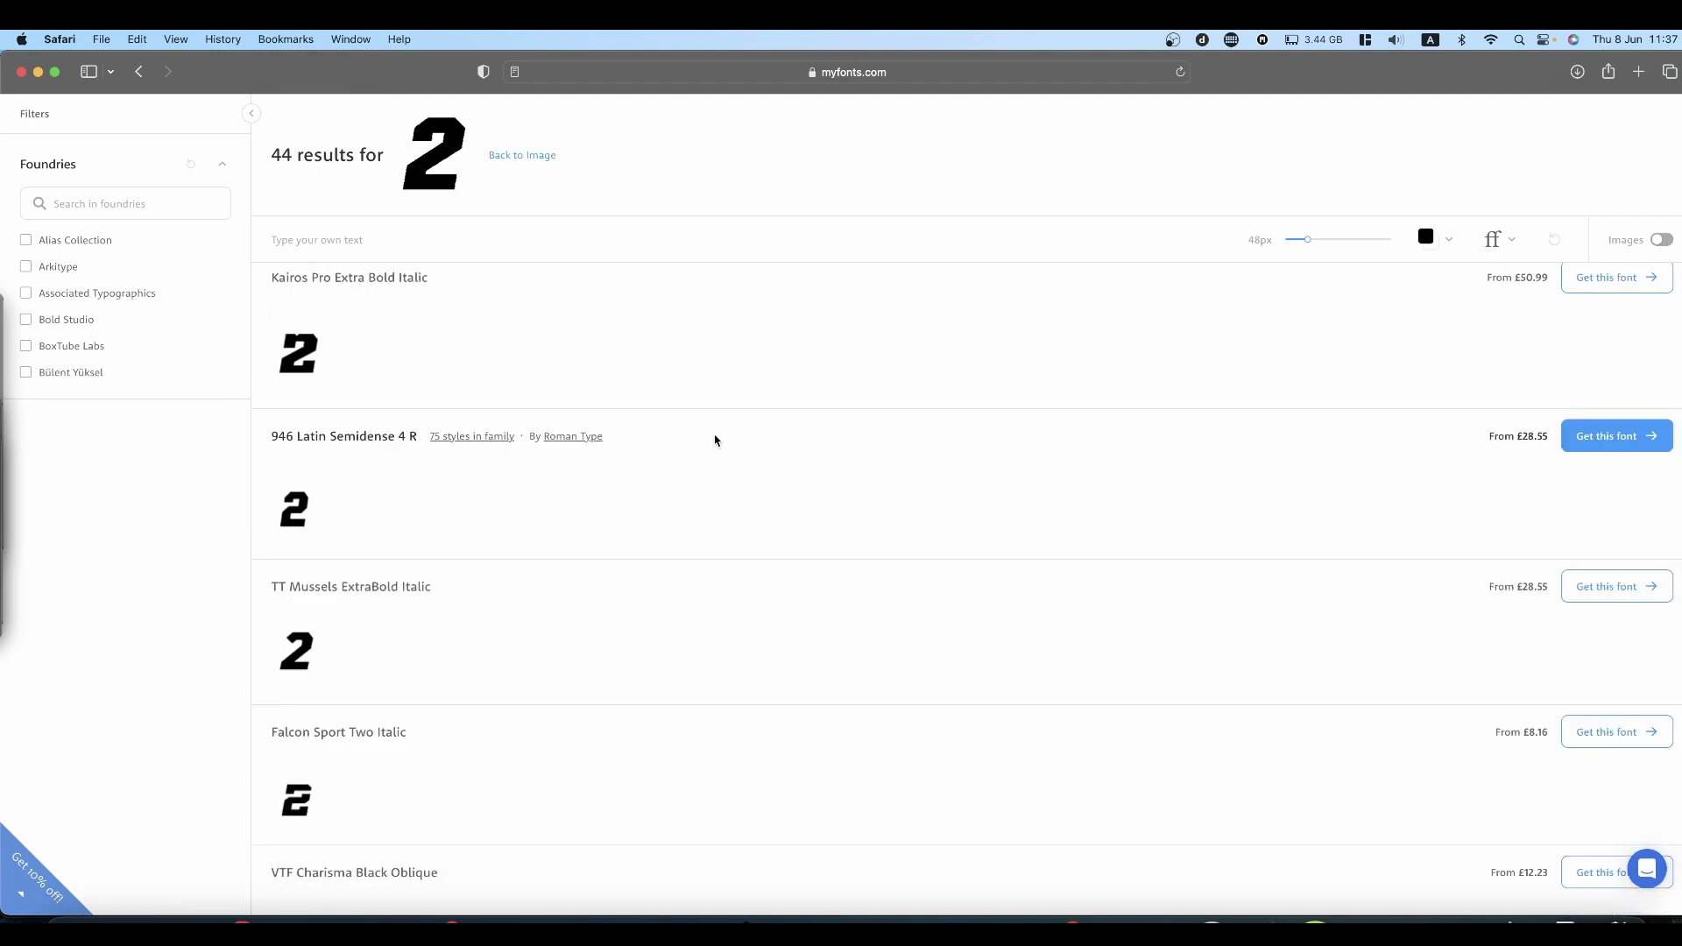
{"action": "scroll", "coordinate": [715, 439], "scroll_direction": "down", "scroll_amount": 6}
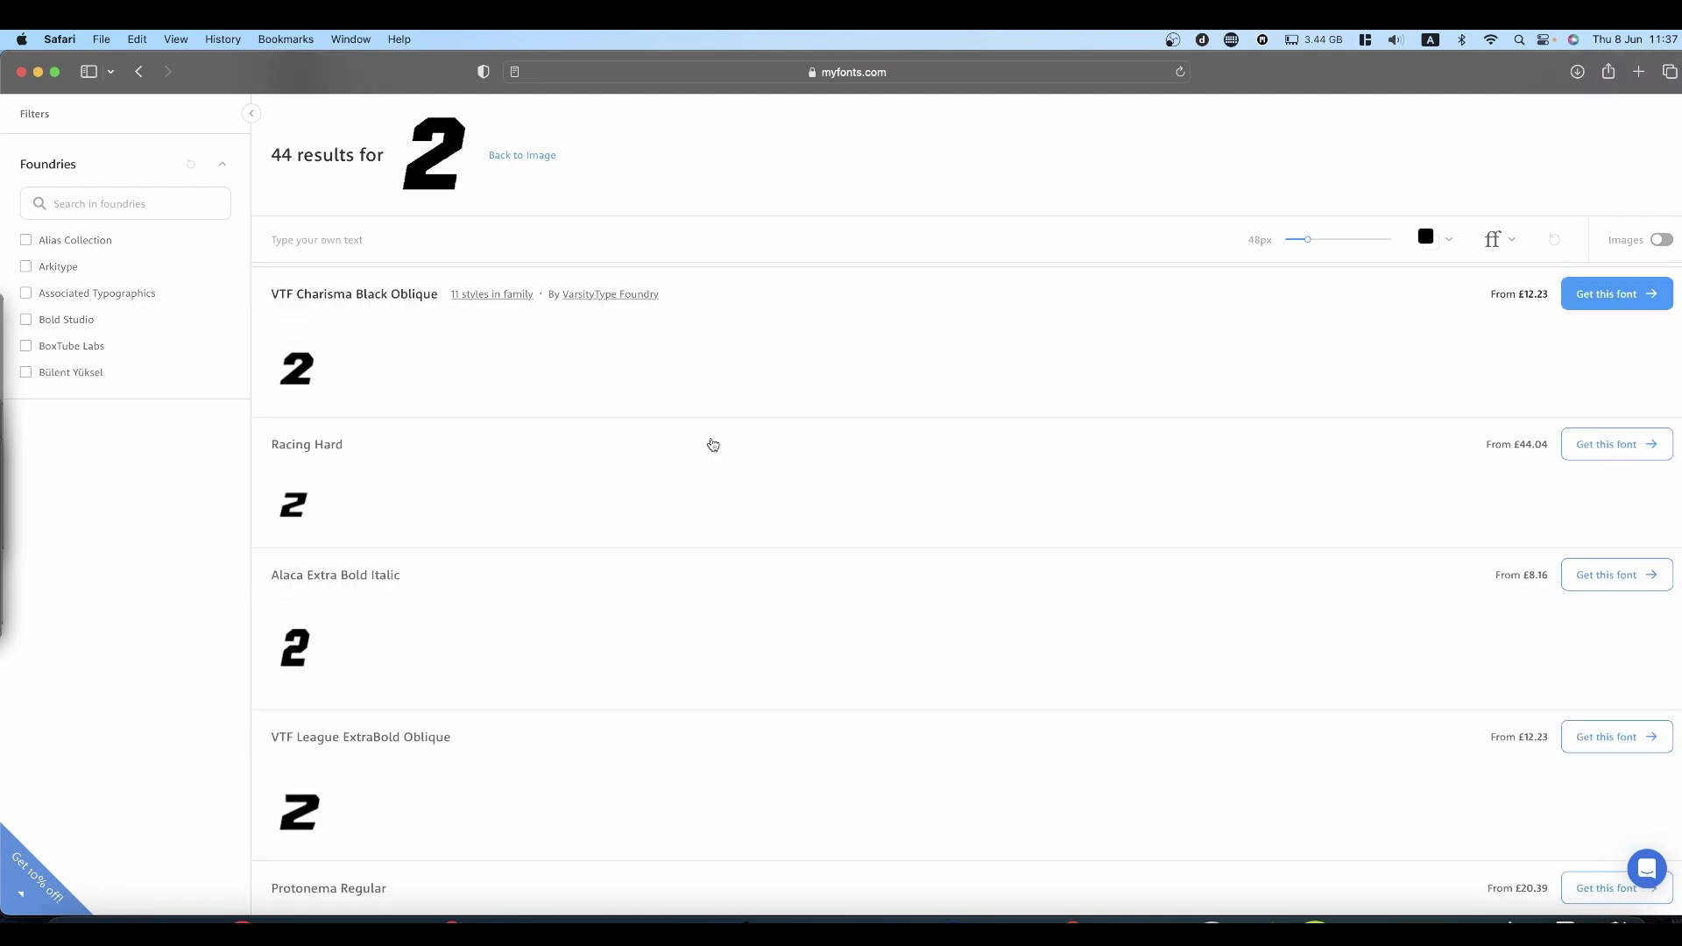
{"action": "key", "text": "super+Tab"}
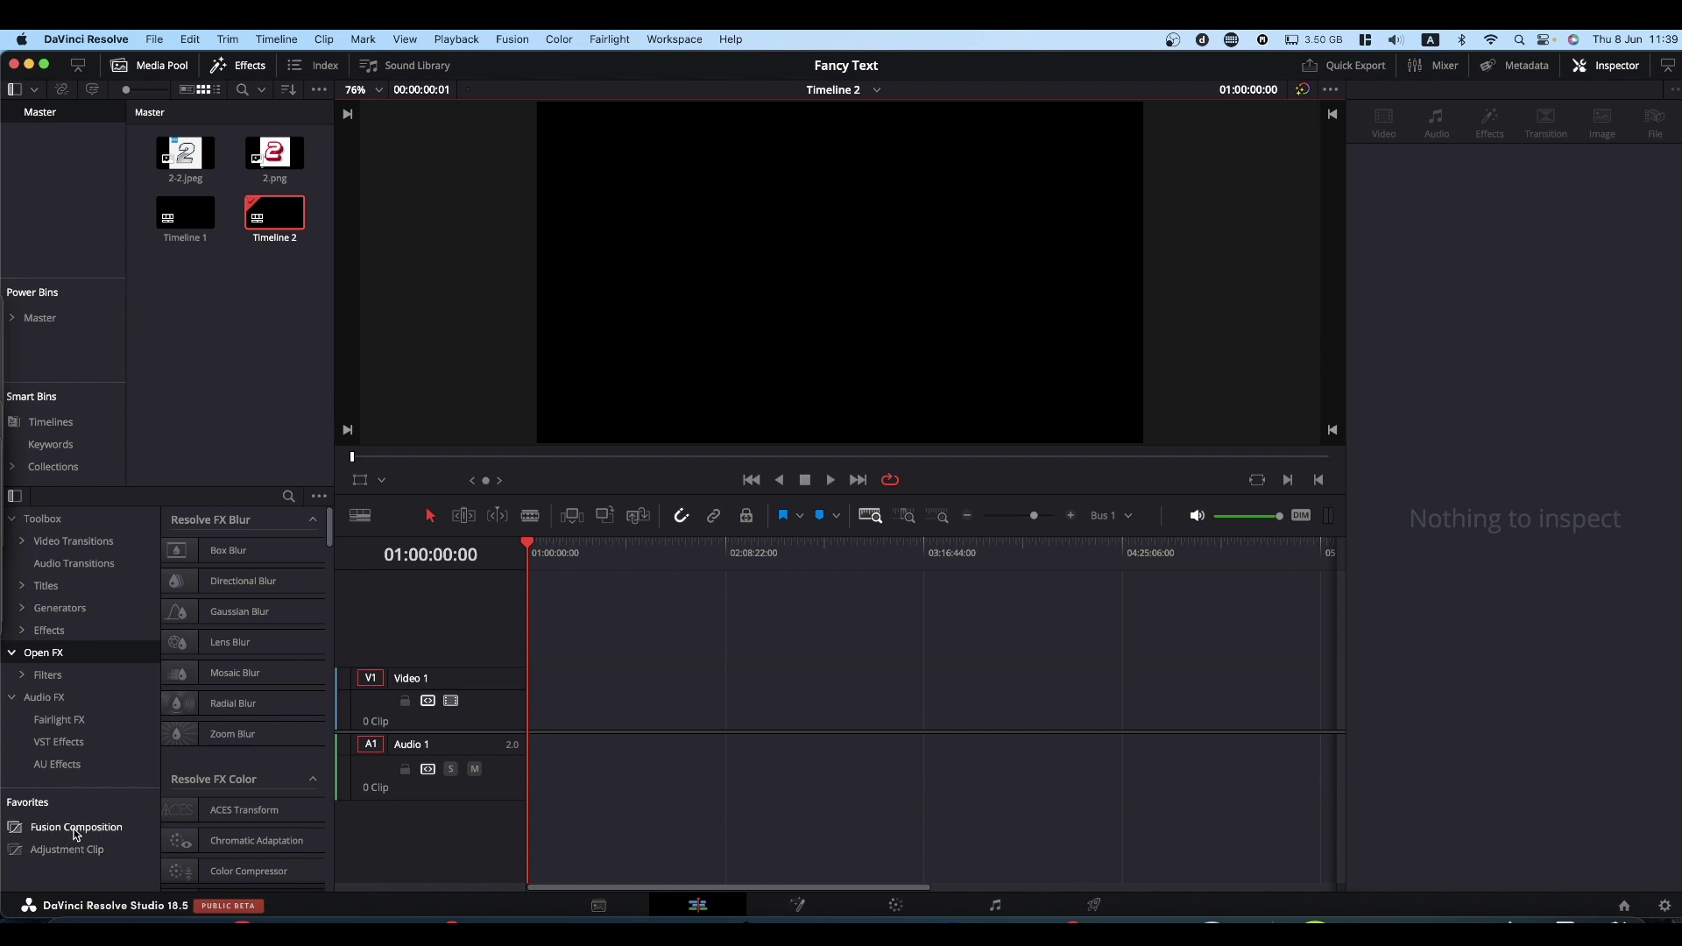
Step: Load the 2-2.jpeg outlined-2 reference from the Media Pool into the viewer
{"action": "left_click", "coordinate": [186, 155]}
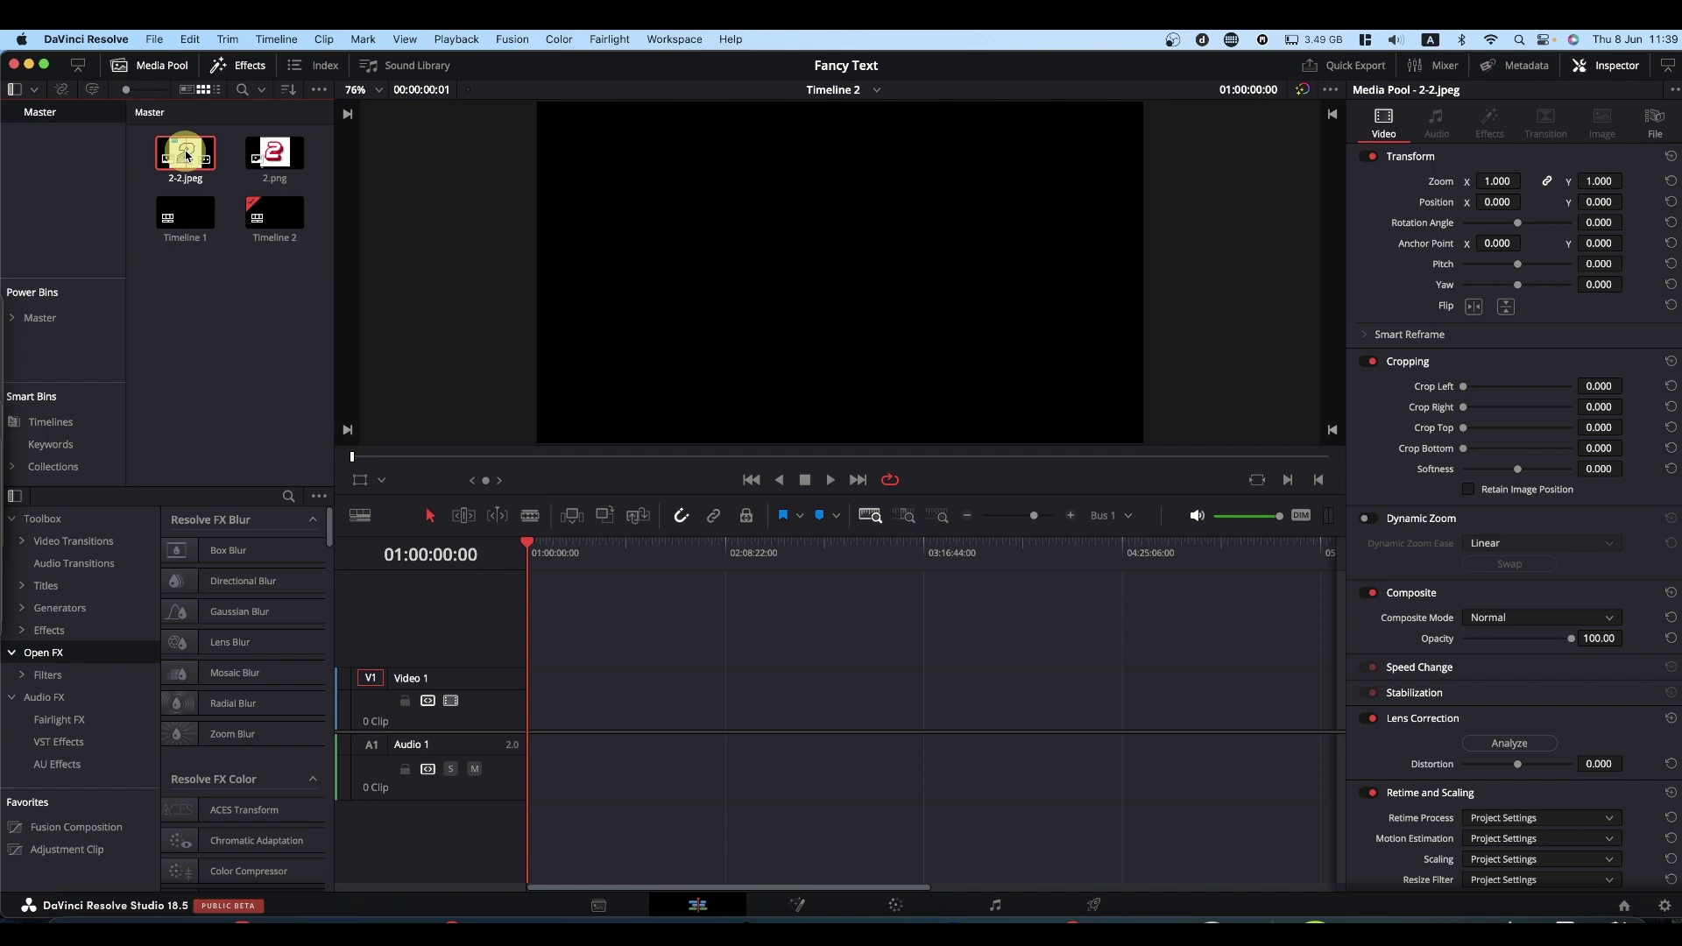
{"action": "left_click", "coordinate": [954, 258]}
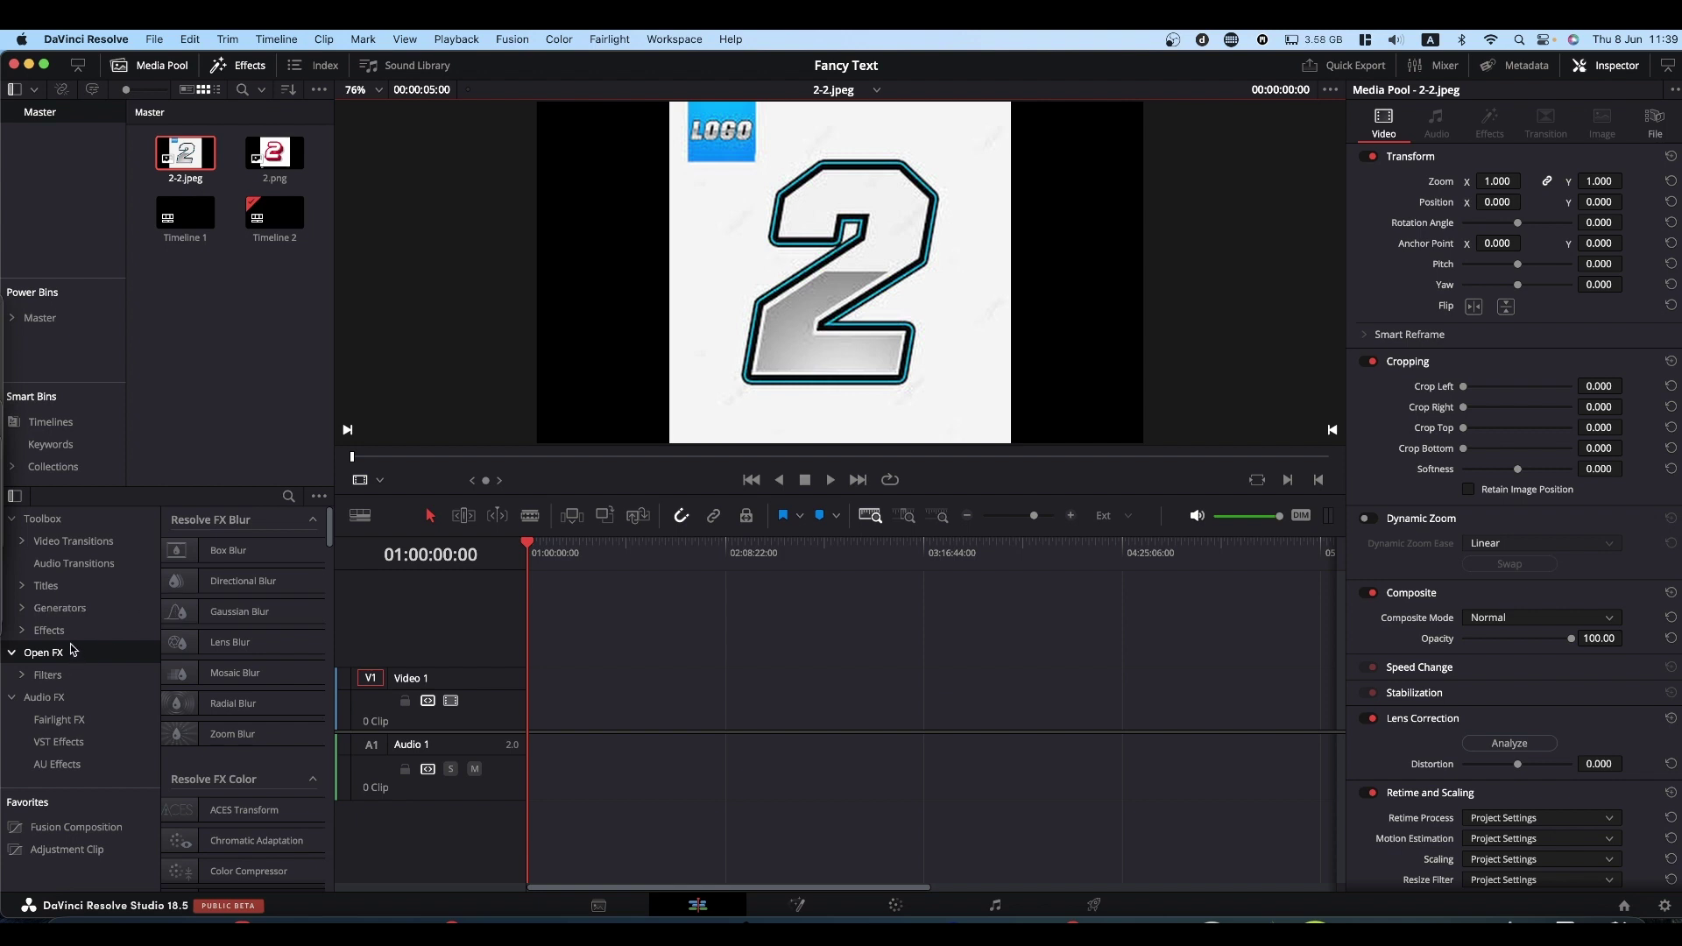
Step: Place a Text+ title on Video 1 and set its font to The October Two
{"action": "left_click", "coordinate": [48, 587]}
{"action": "left_click", "coordinate": [248, 706]}
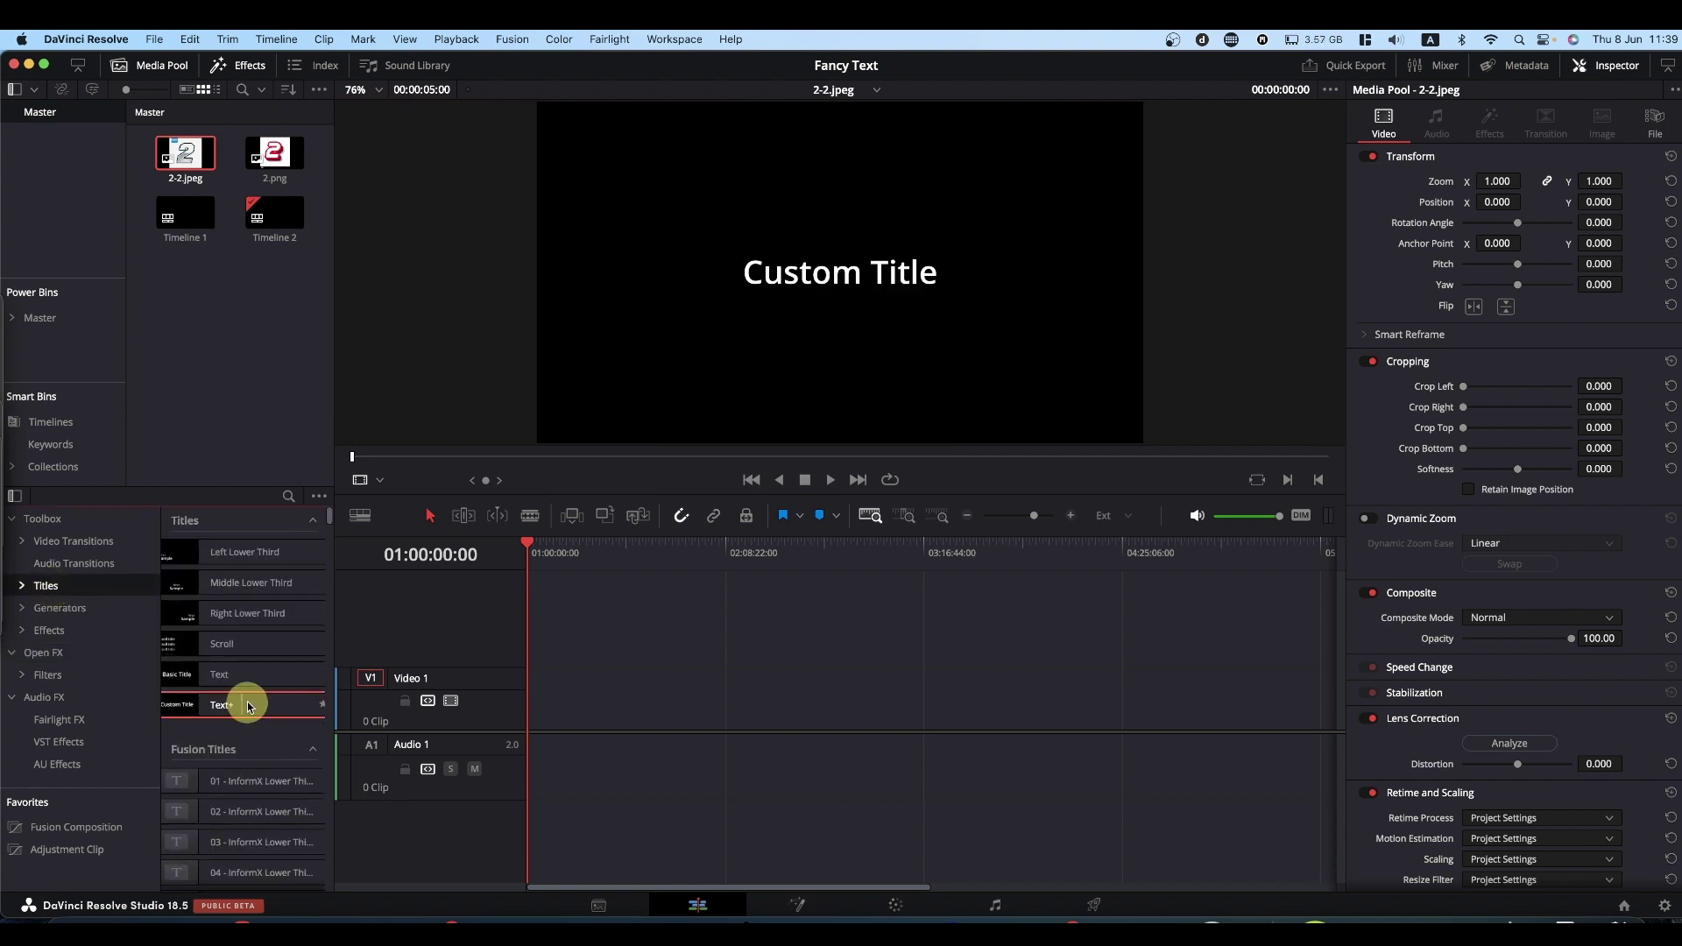
{"action": "left_click_drag", "start_coordinate": [248, 706], "coordinate": [536, 704]}
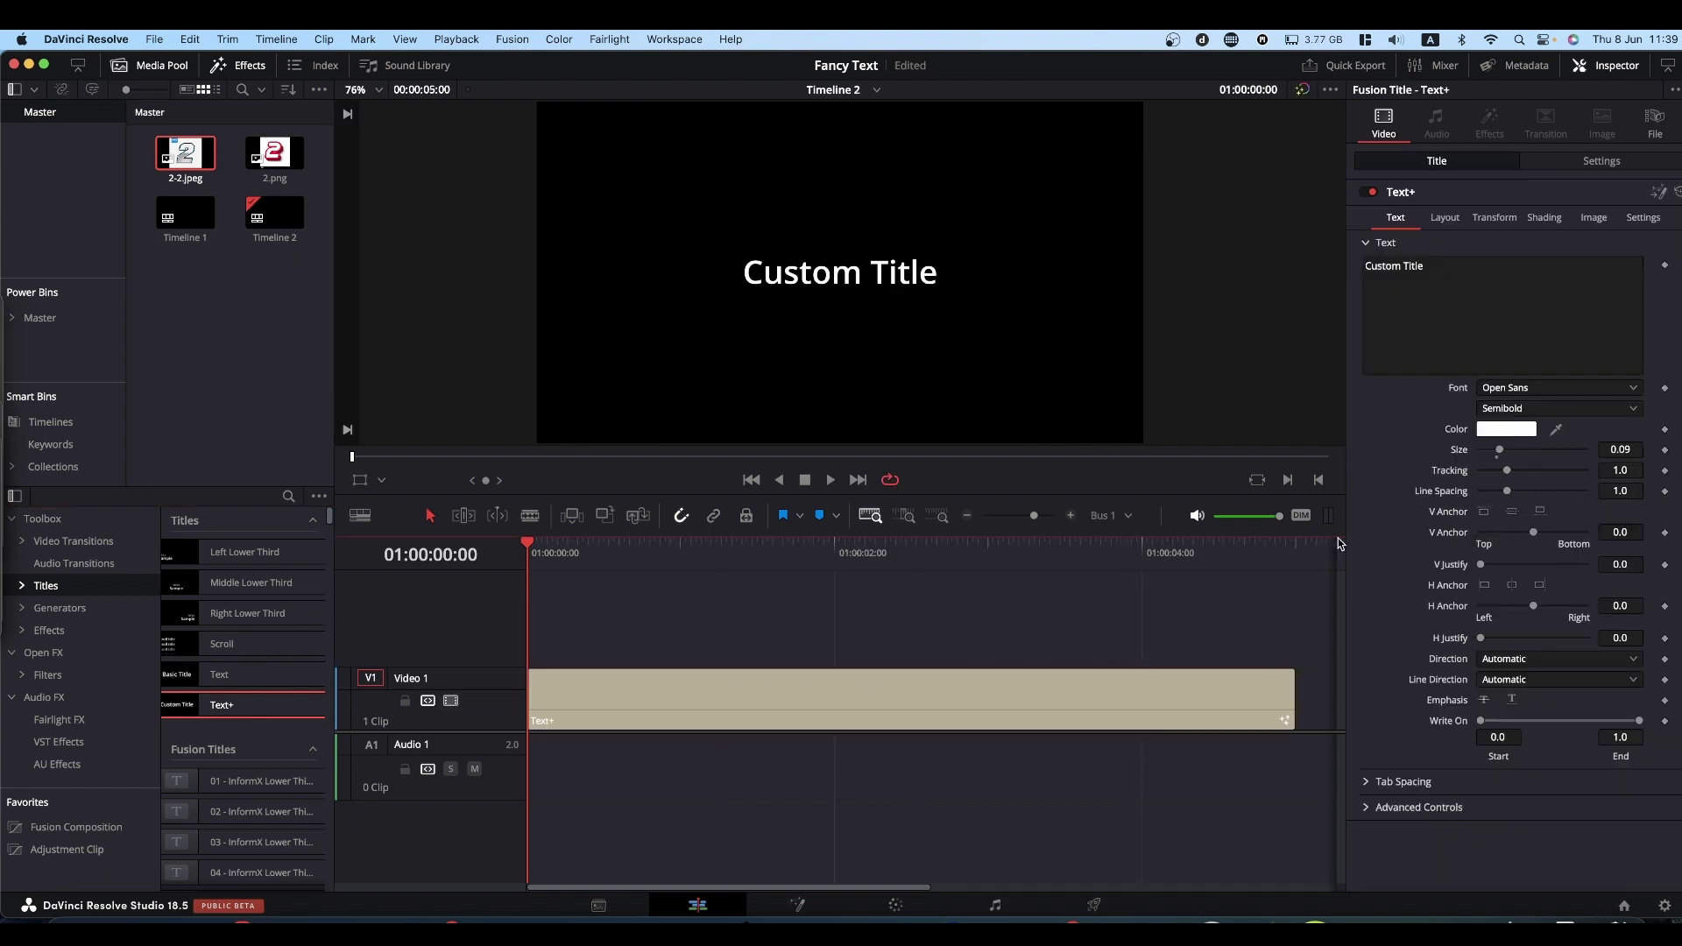
{"action": "left_click", "coordinate": [1546, 388]}
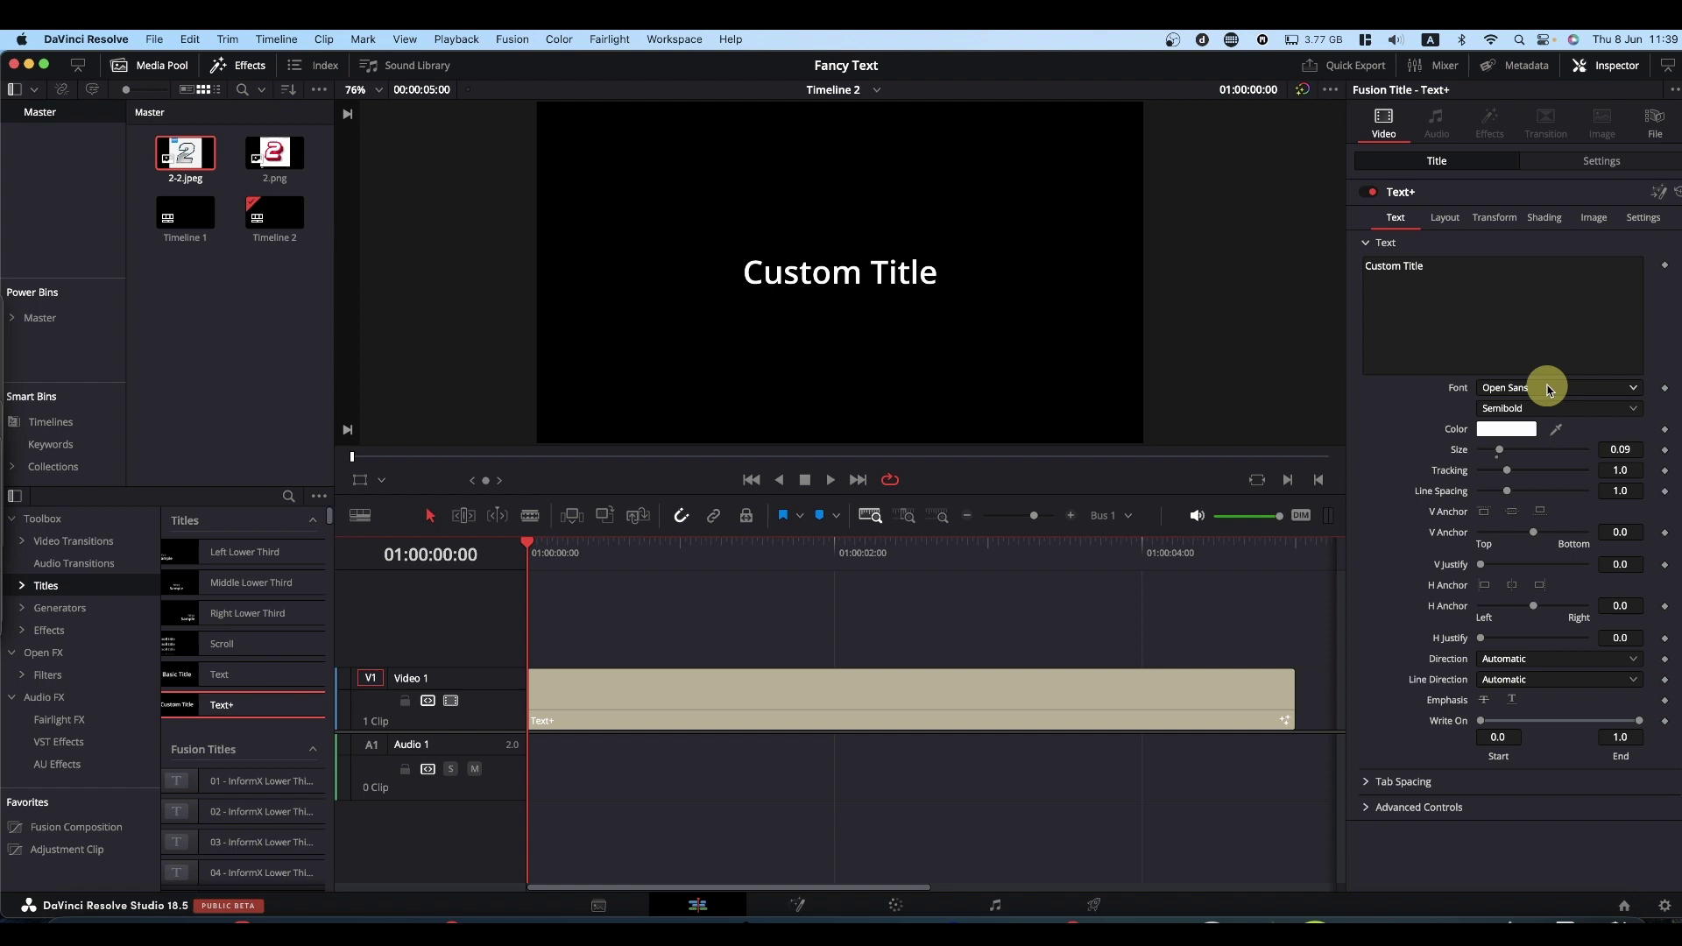
{"action": "type", "text": "the"}
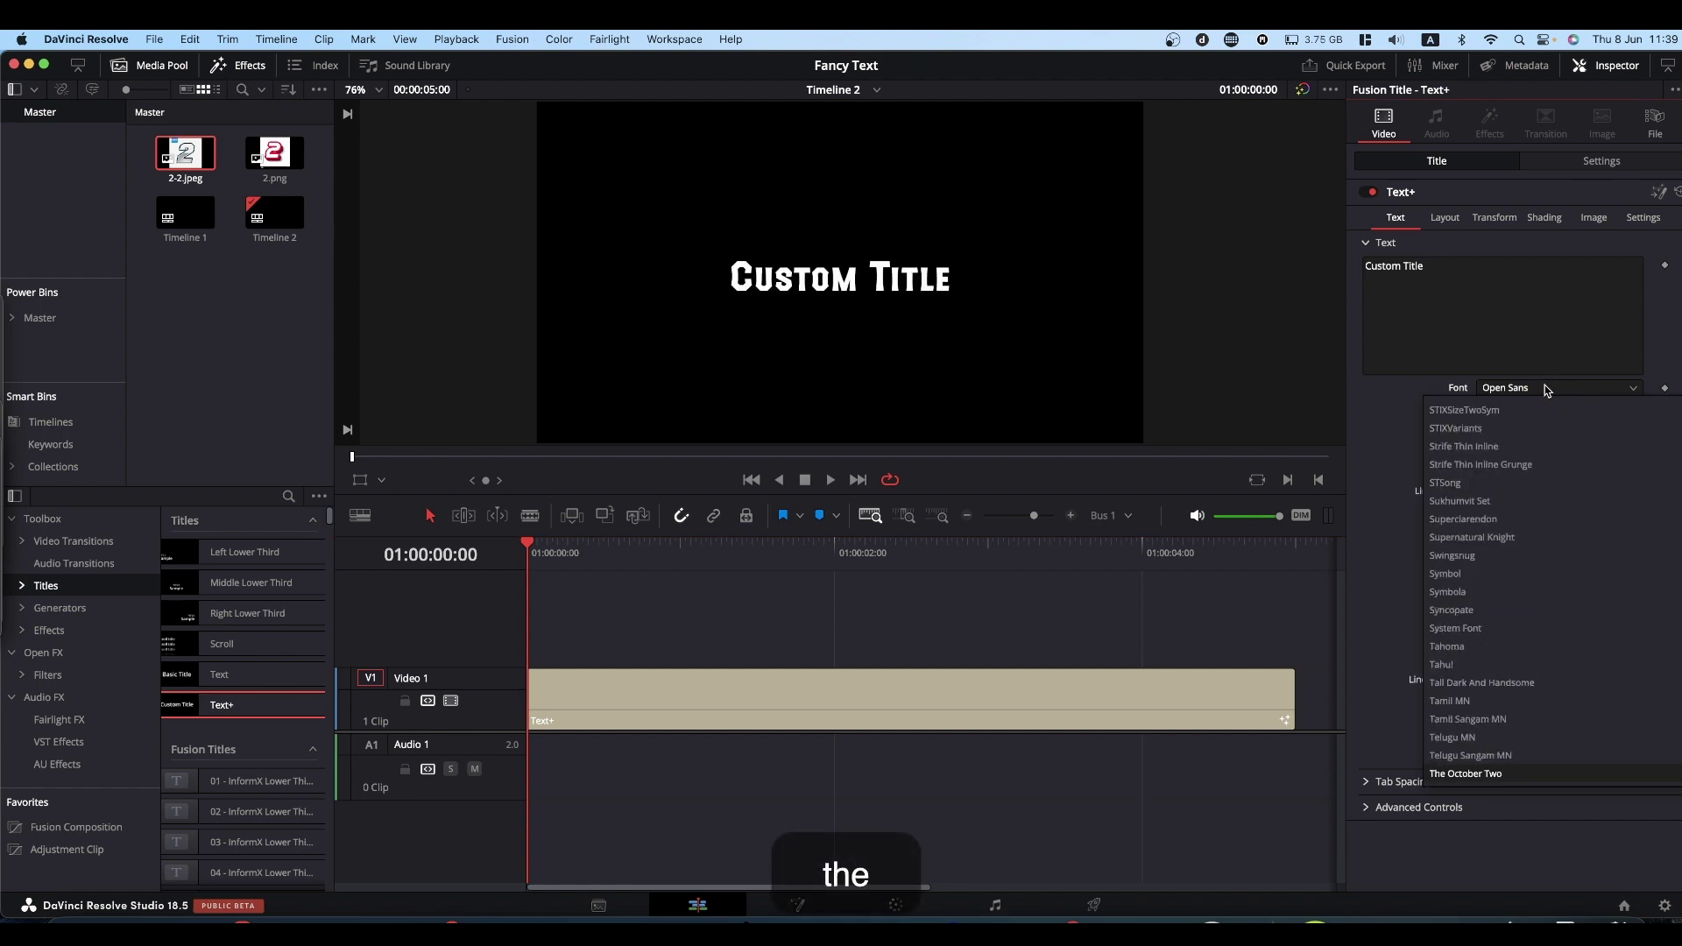
{"action": "left_click", "coordinate": [1487, 775]}
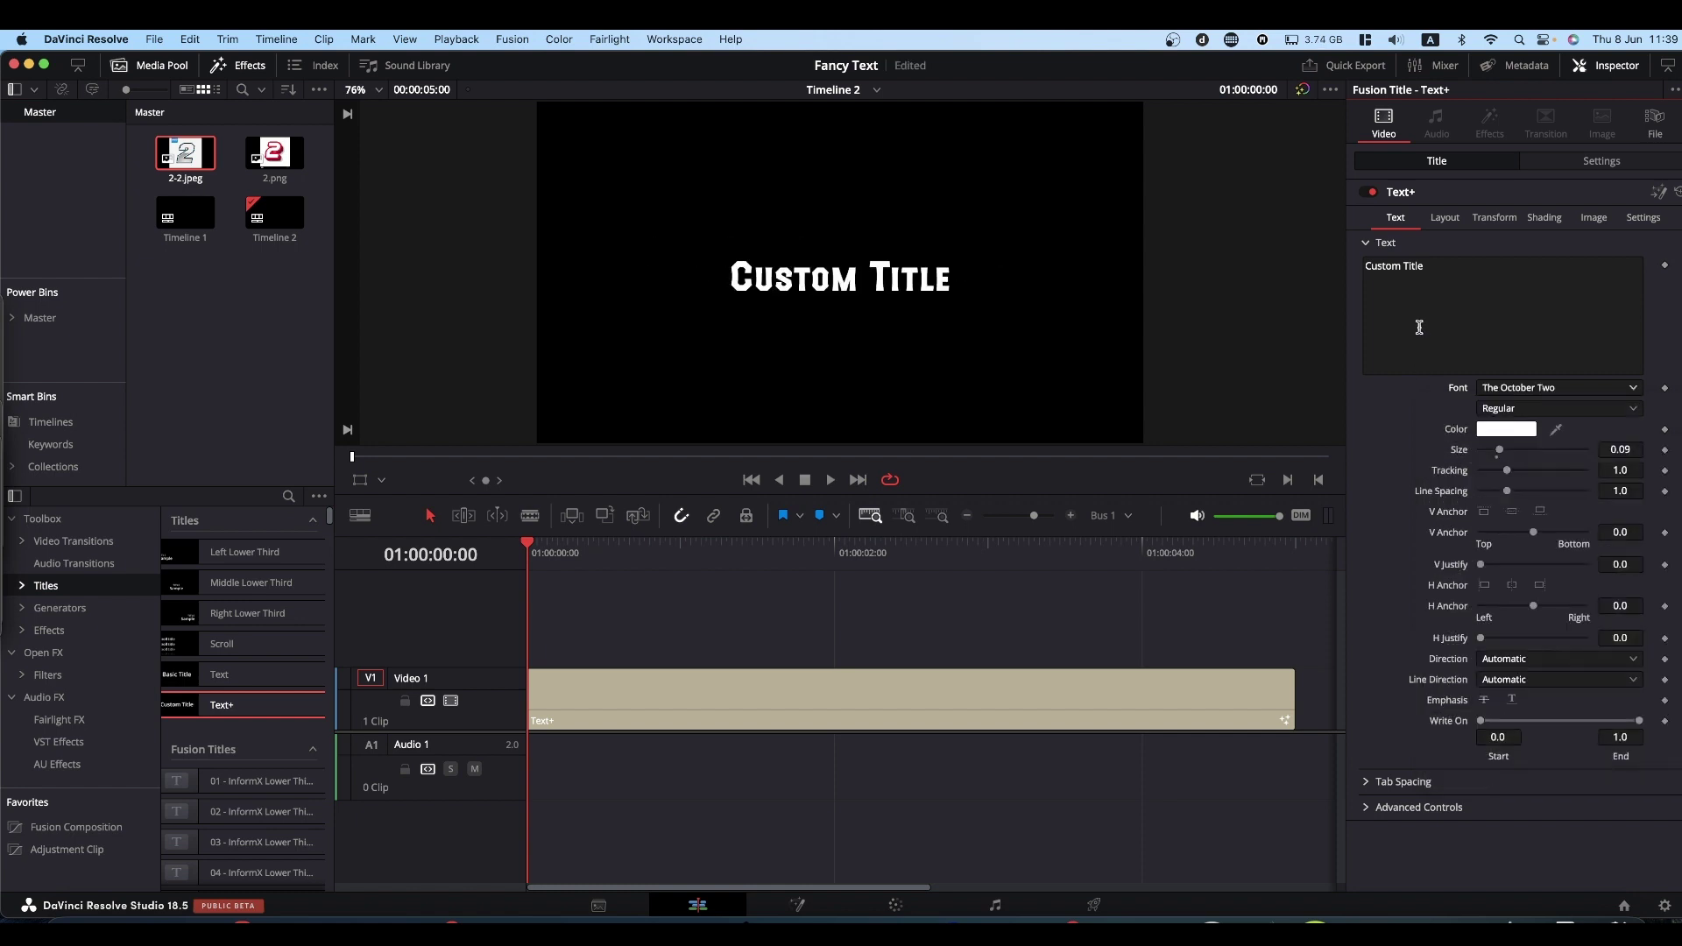
Step: Change the title text to '2', enlarge it to size 0.3858 and move it onto Video 2
{"action": "left_click_drag", "start_coordinate": [1421, 265], "coordinate": [1249, 246]}
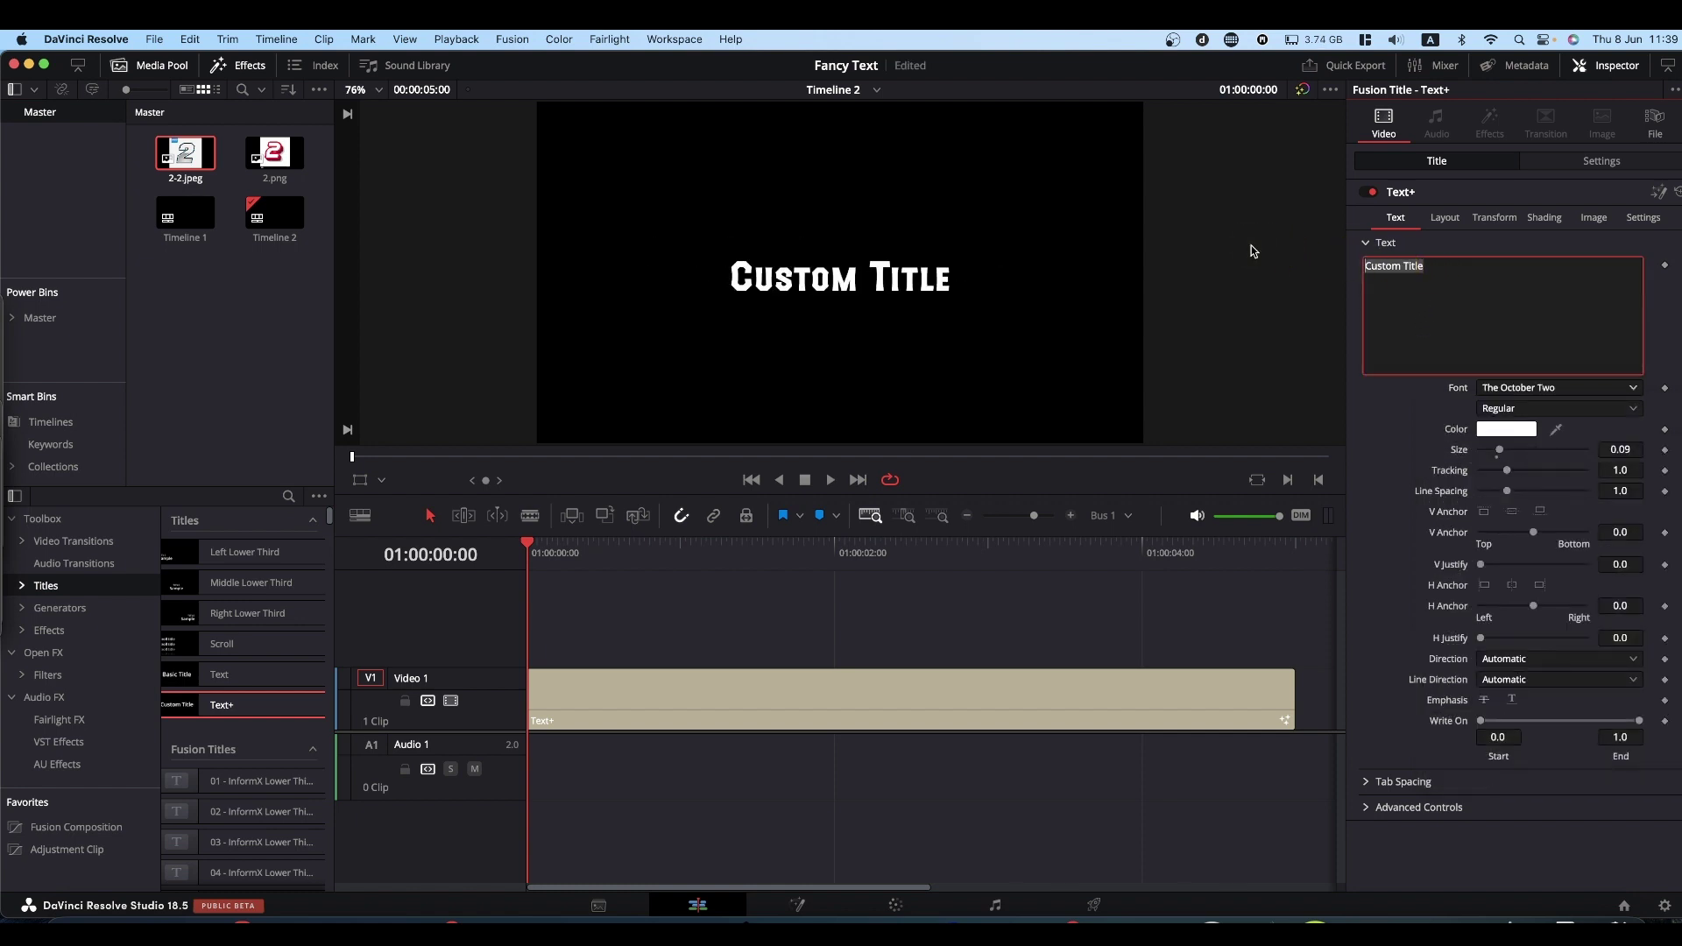
{"action": "type", "text": "2"}
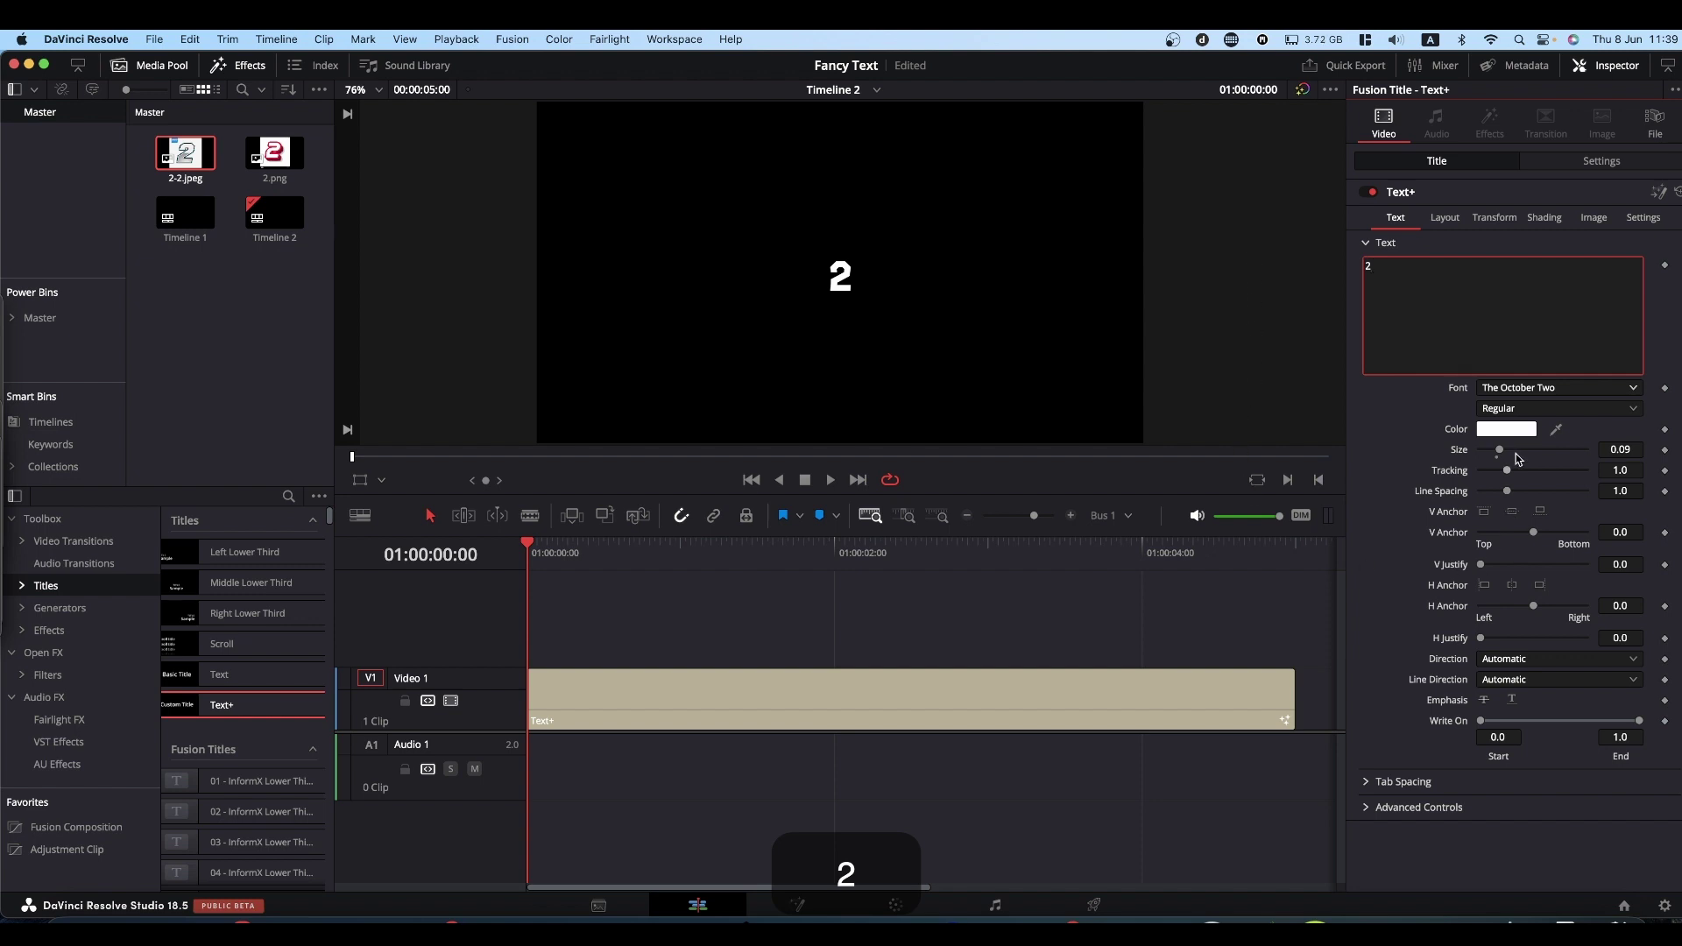
{"action": "left_click_drag", "start_coordinate": [1499, 449], "coordinate": [1564, 456]}
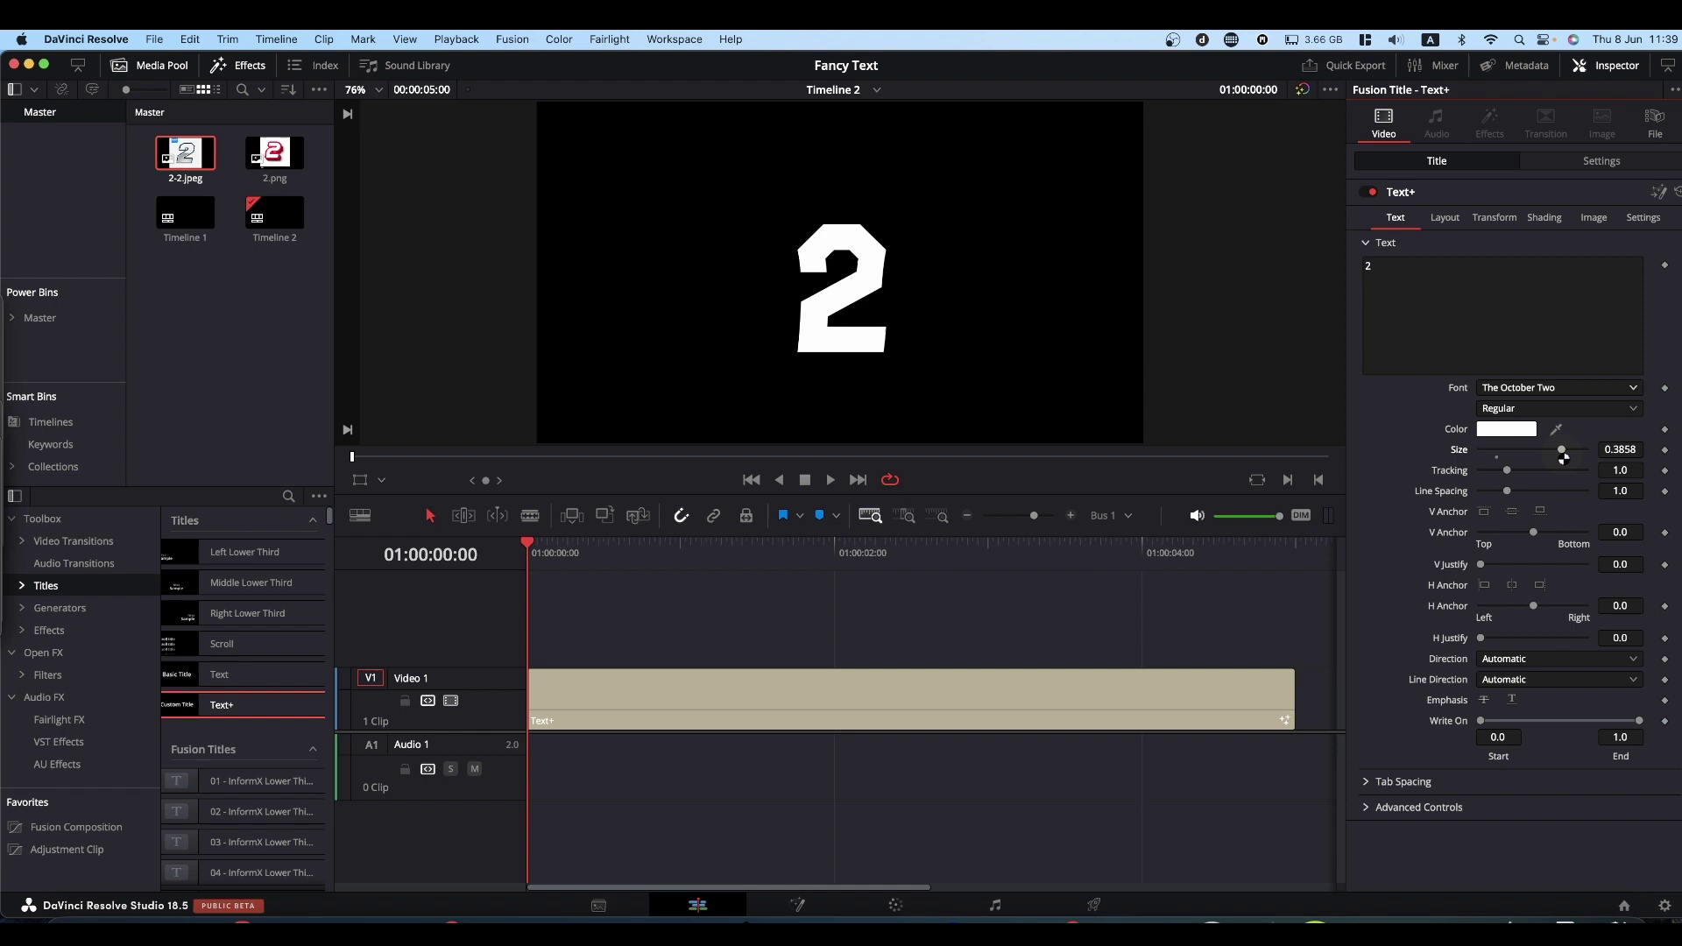
{"action": "left_click_drag", "start_coordinate": [798, 698], "coordinate": [800, 659]}
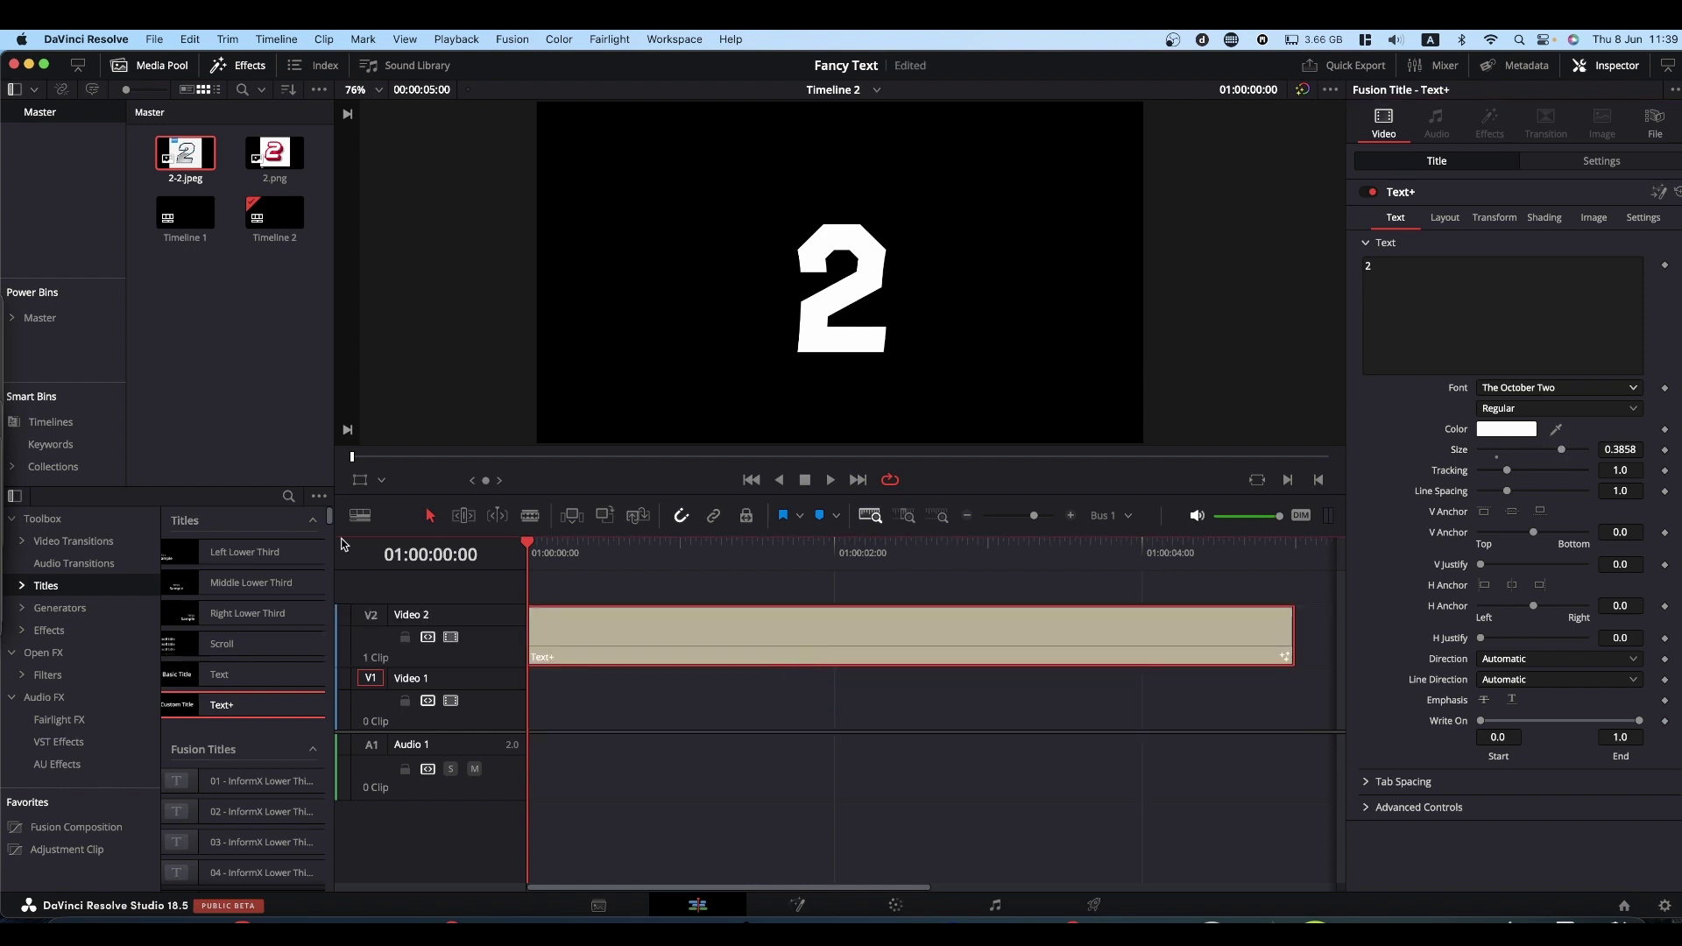
Step: Add a grey Solid Color generator clip on Video 1 beneath the title
{"action": "left_click", "coordinate": [78, 611]}
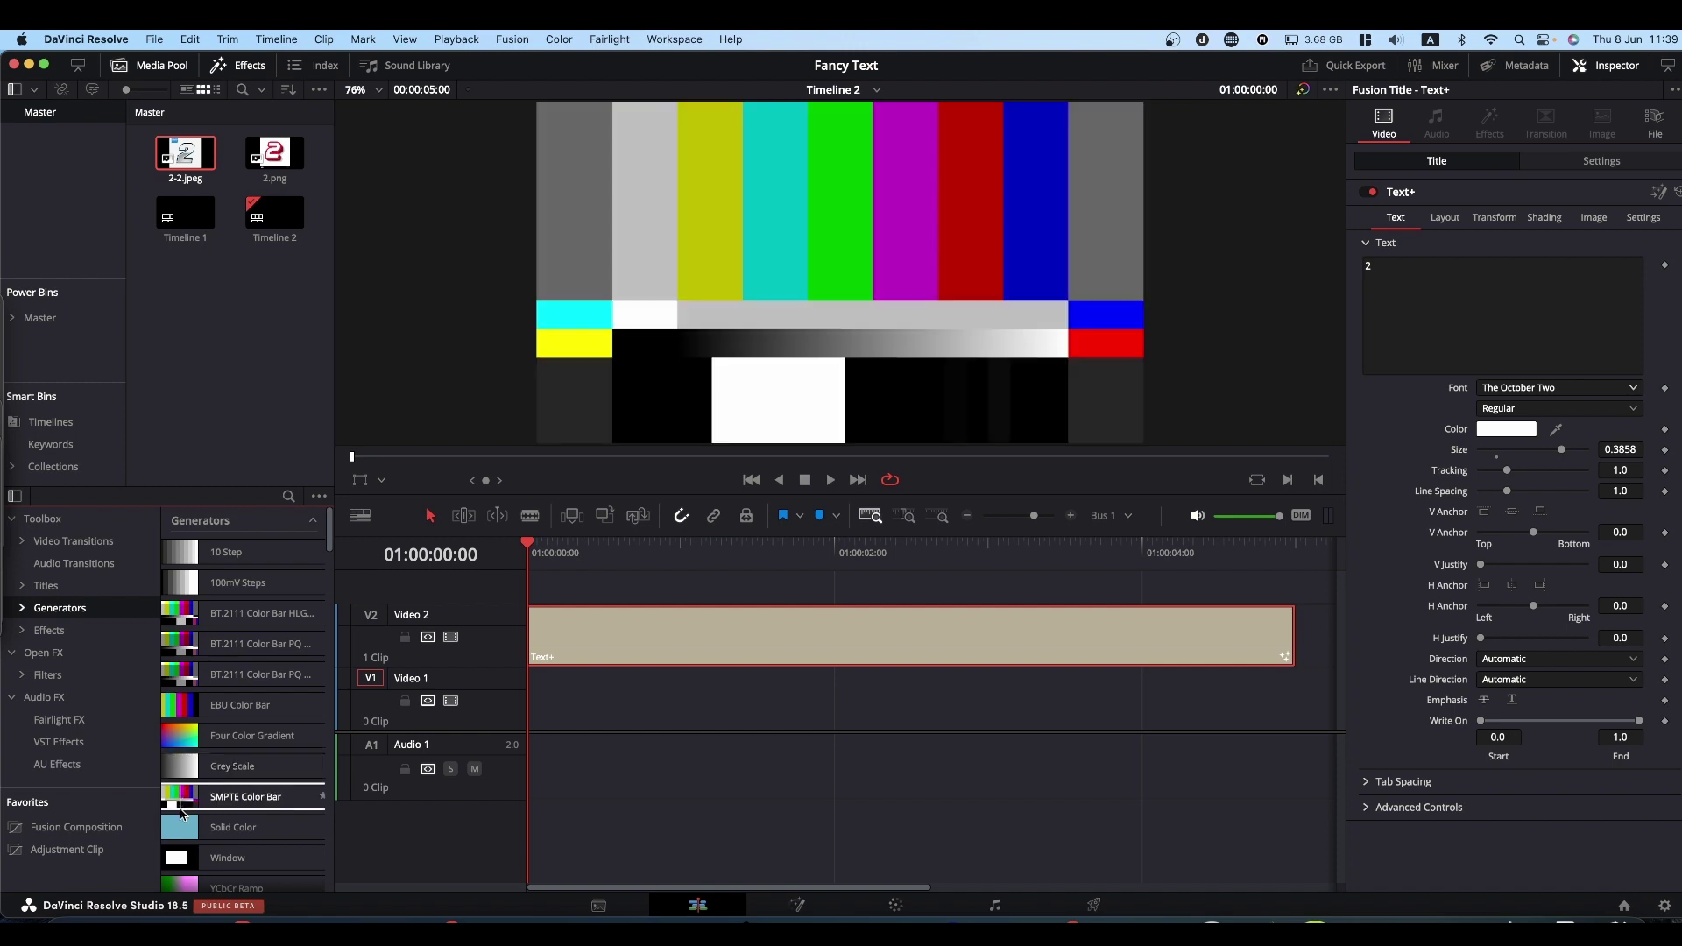
{"action": "left_click_drag", "start_coordinate": [182, 827], "coordinate": [535, 725]}
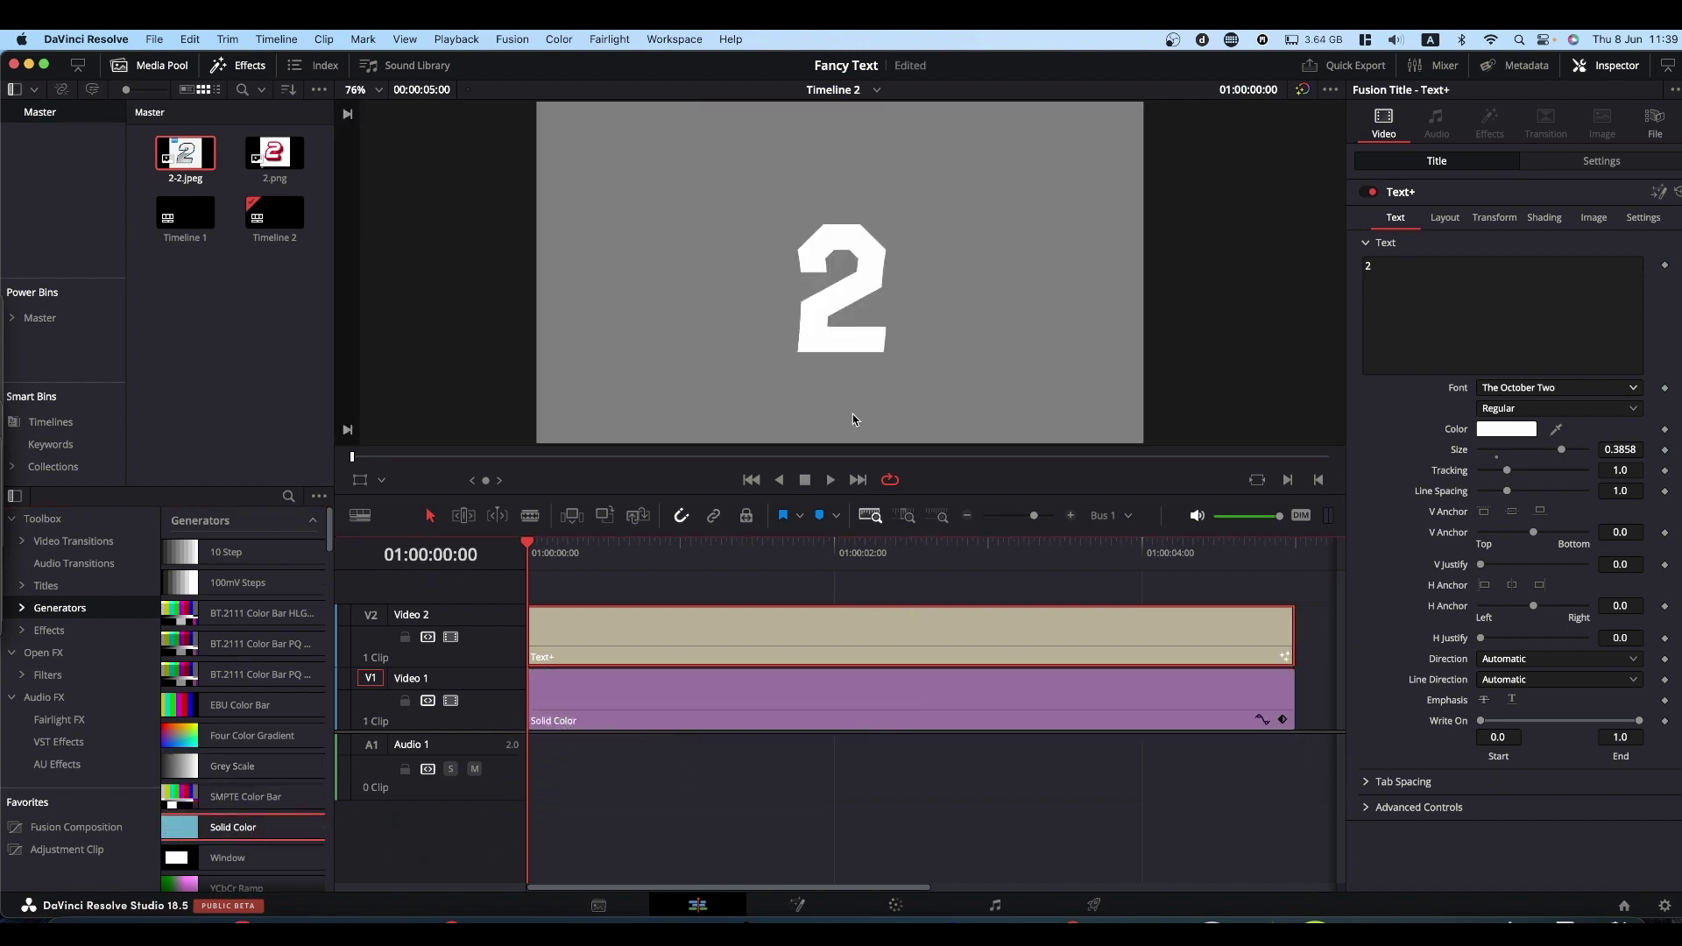
{"action": "left_click", "coordinate": [1536, 222]}
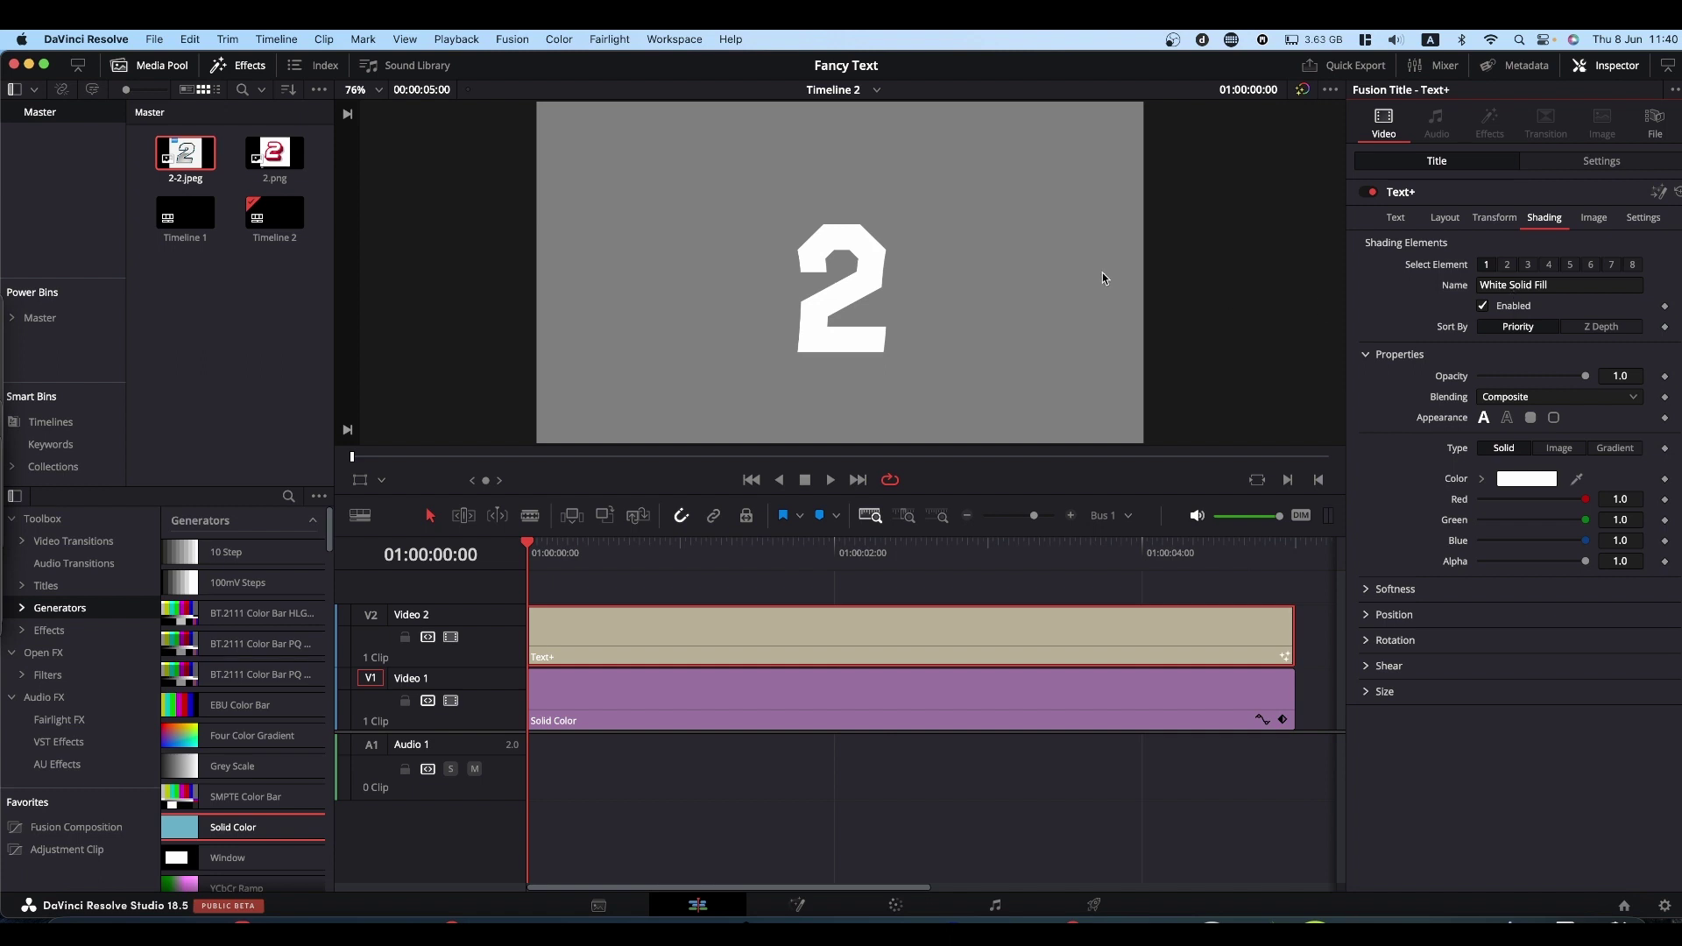
Step: Step through shading elements 1–4, ending on Red Outline, then view the 2-2.jpeg reference
{"action": "left_click", "coordinate": [1507, 266]}
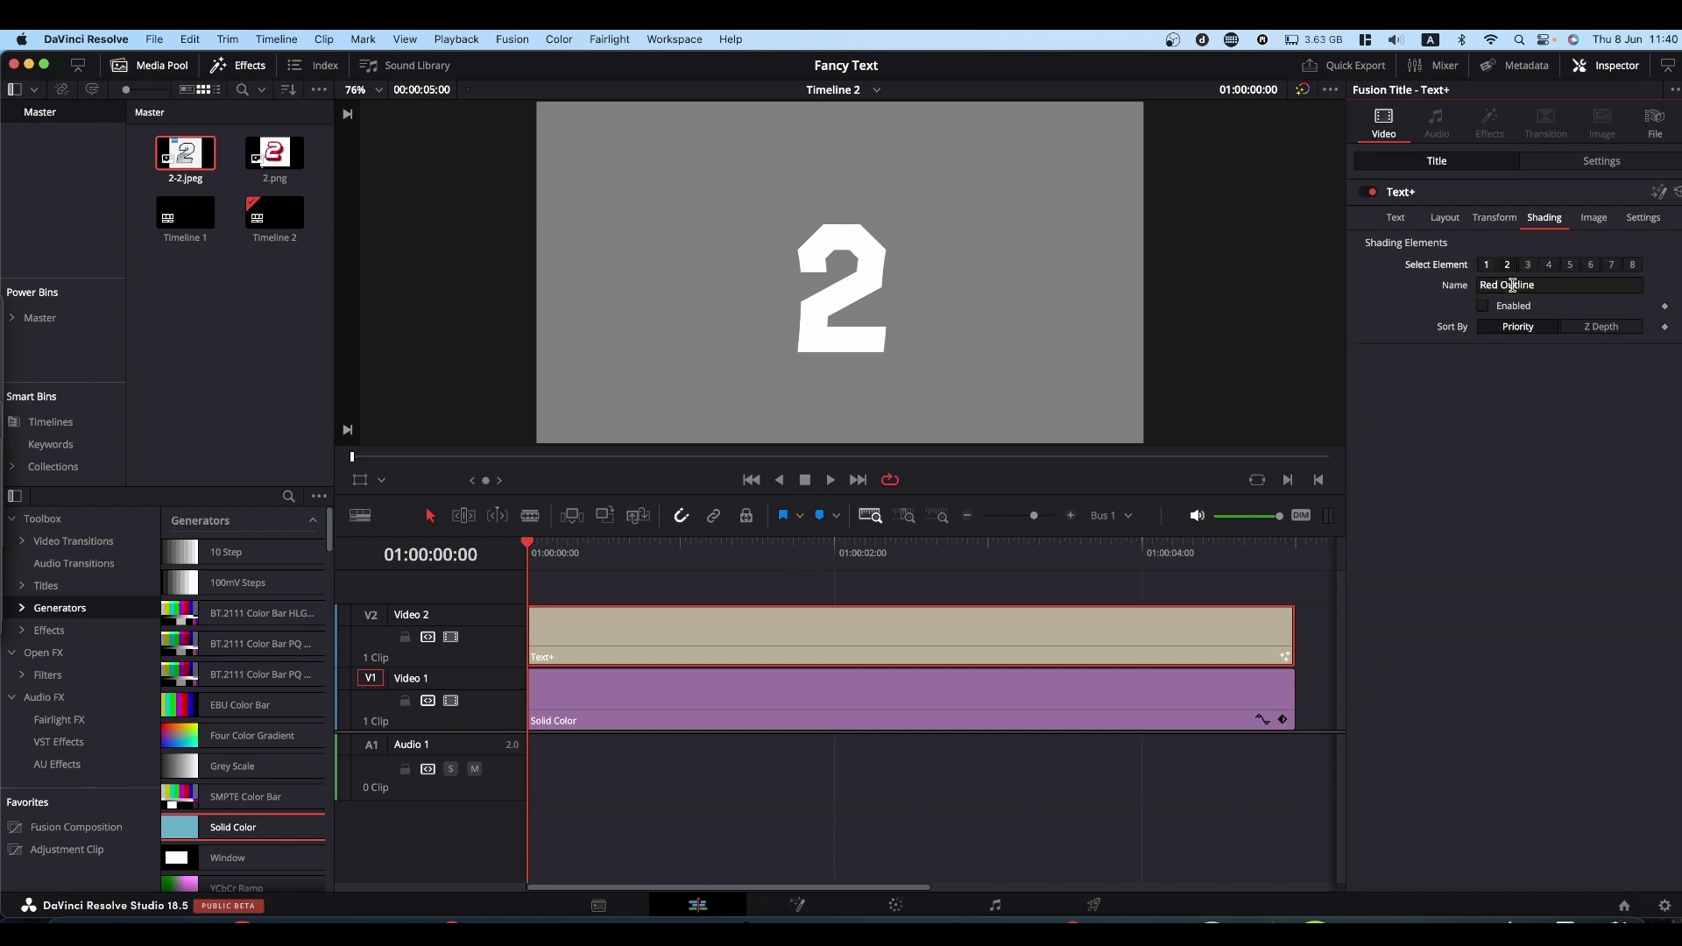
{"action": "left_click", "coordinate": [1528, 265]}
{"action": "left_click", "coordinate": [1548, 266]}
{"action": "left_click", "coordinate": [1487, 266]}
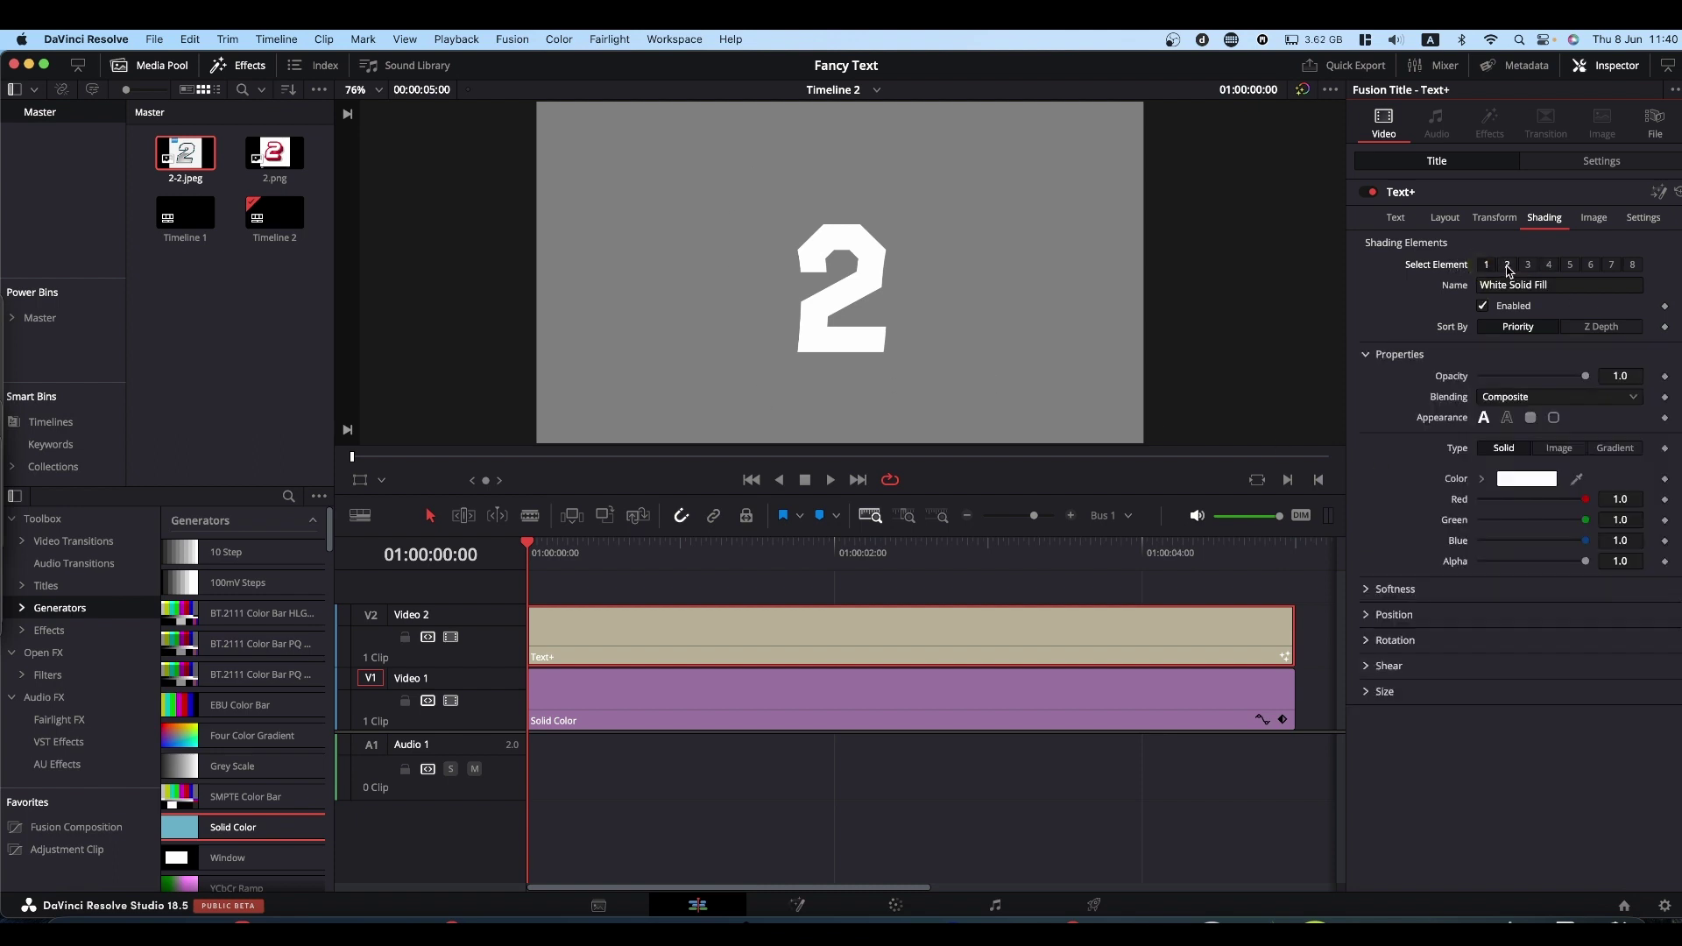
{"action": "left_click", "coordinate": [1507, 268]}
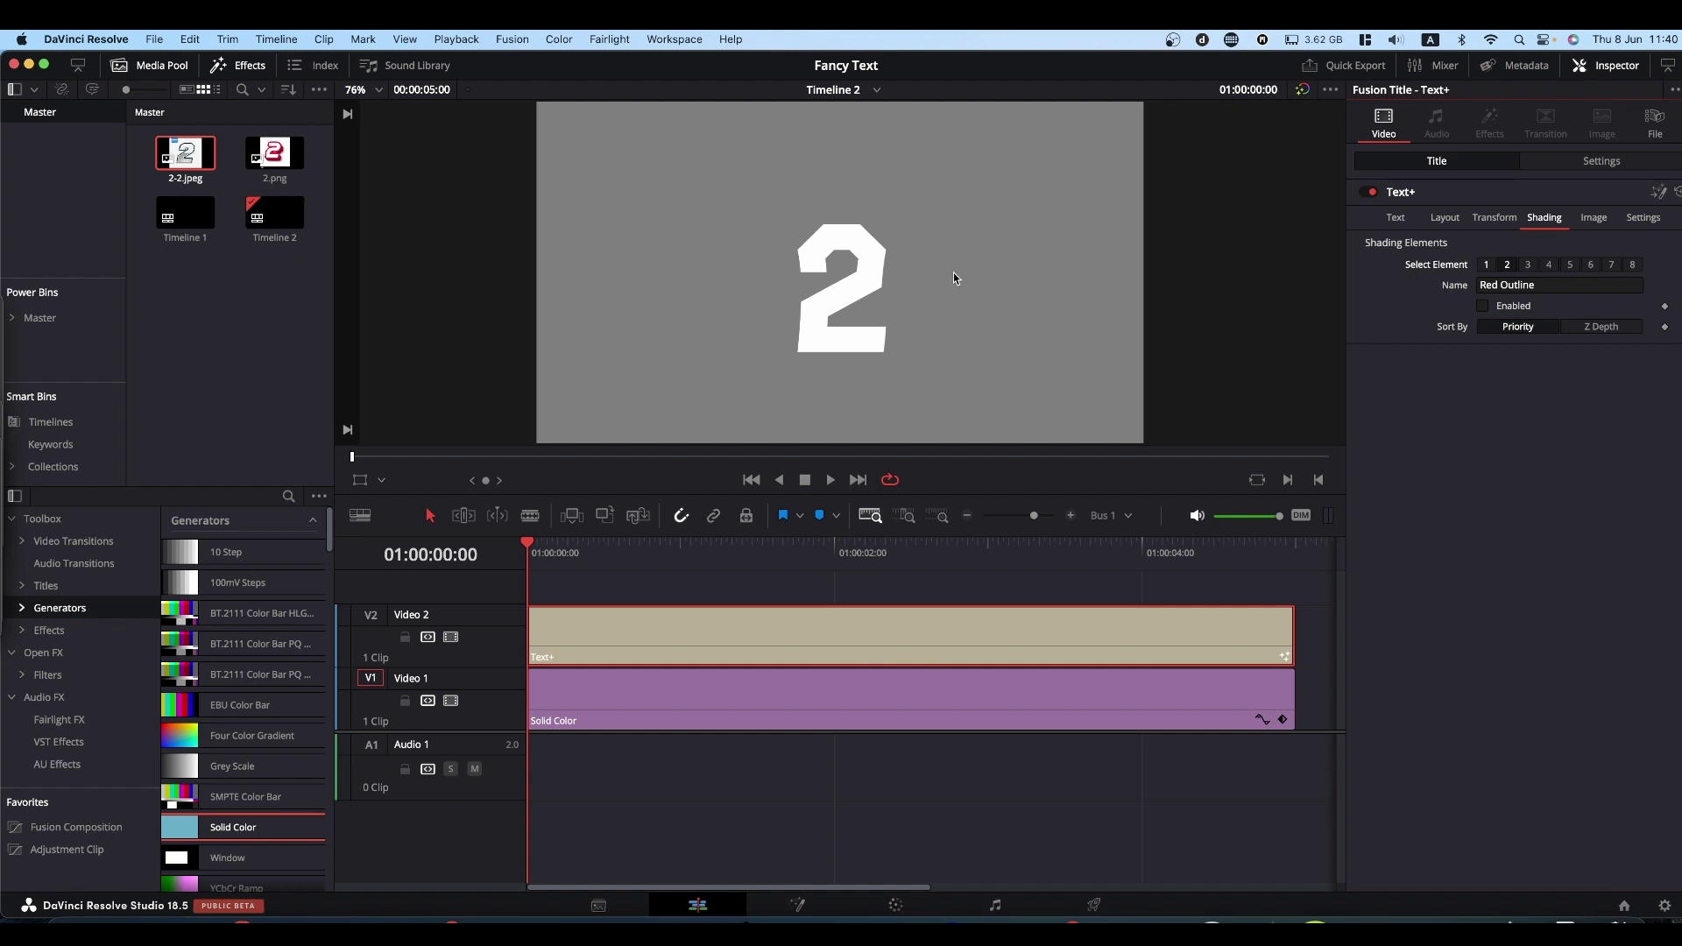
{"action": "double_click", "coordinate": [184, 153]}
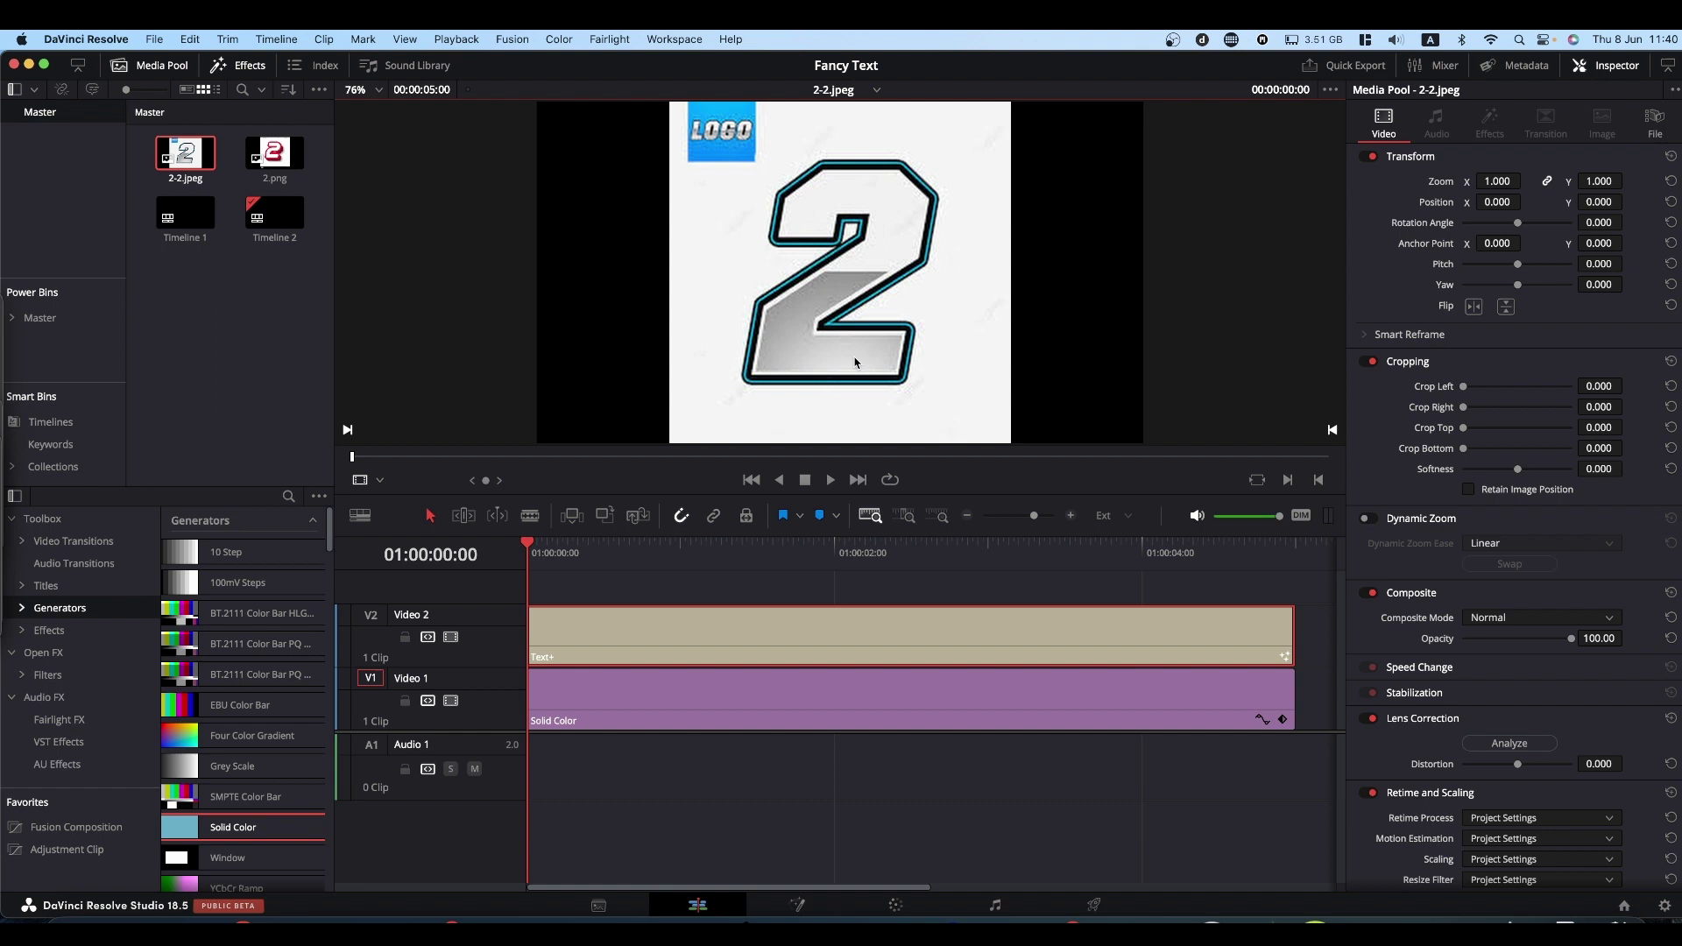
Step: Switch the White Solid Fill element to Gradient type, checking it against the 2-2.jpeg reference
{"action": "left_click", "coordinate": [851, 628]}
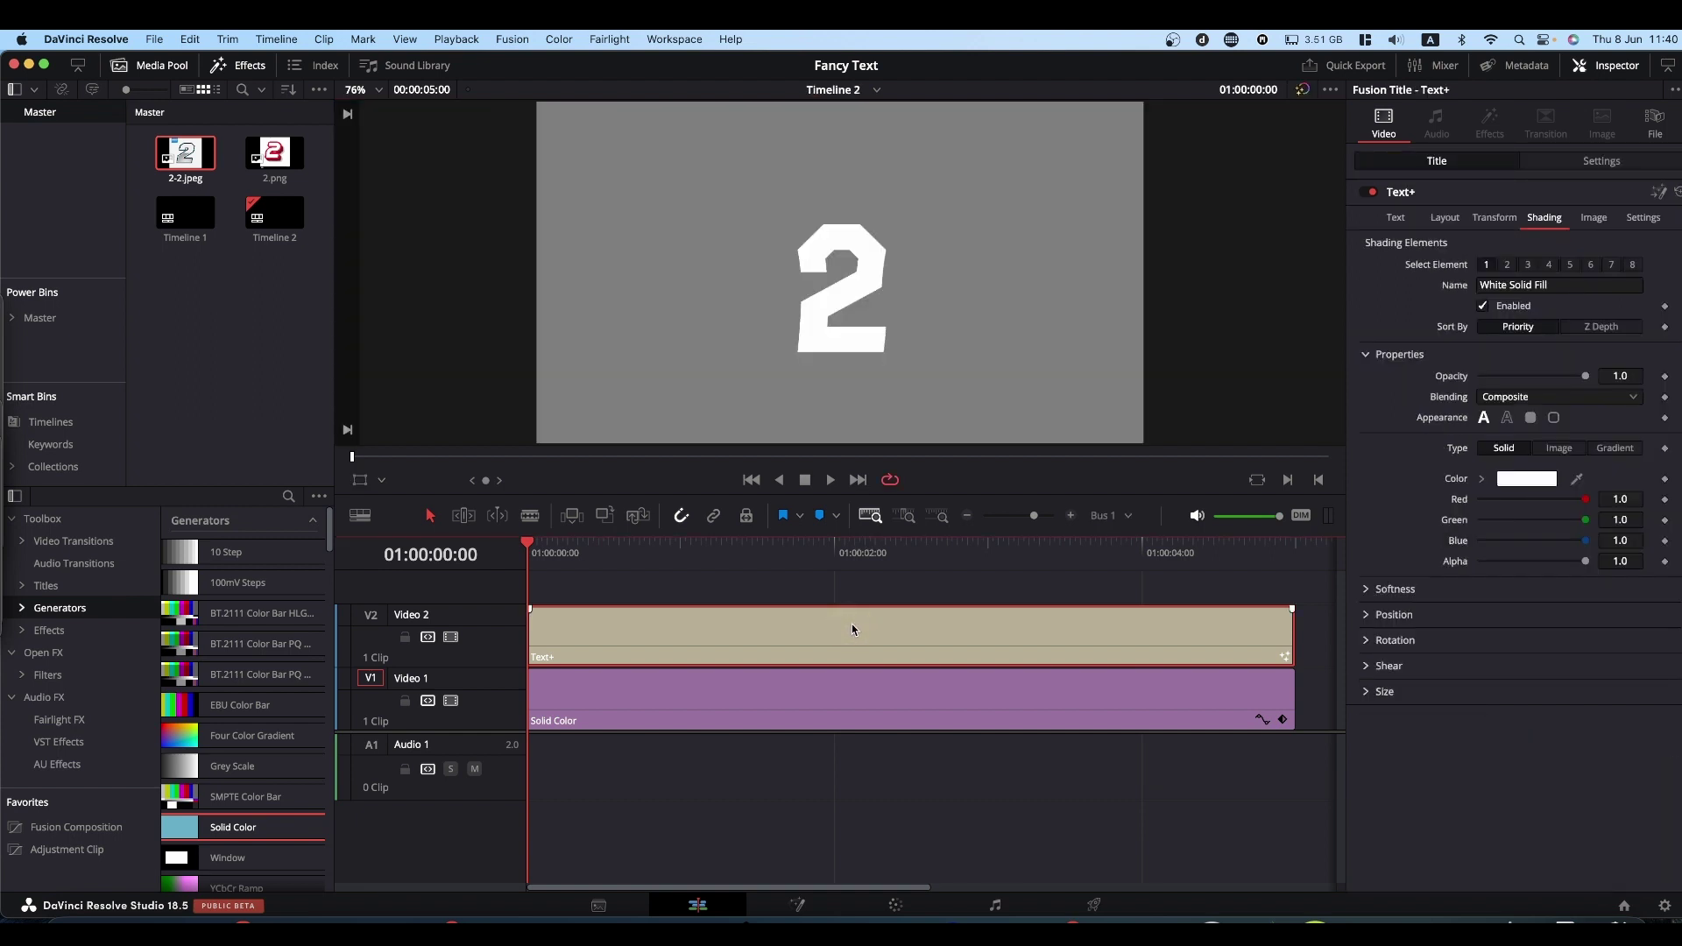
{"action": "left_click", "coordinate": [1612, 450]}
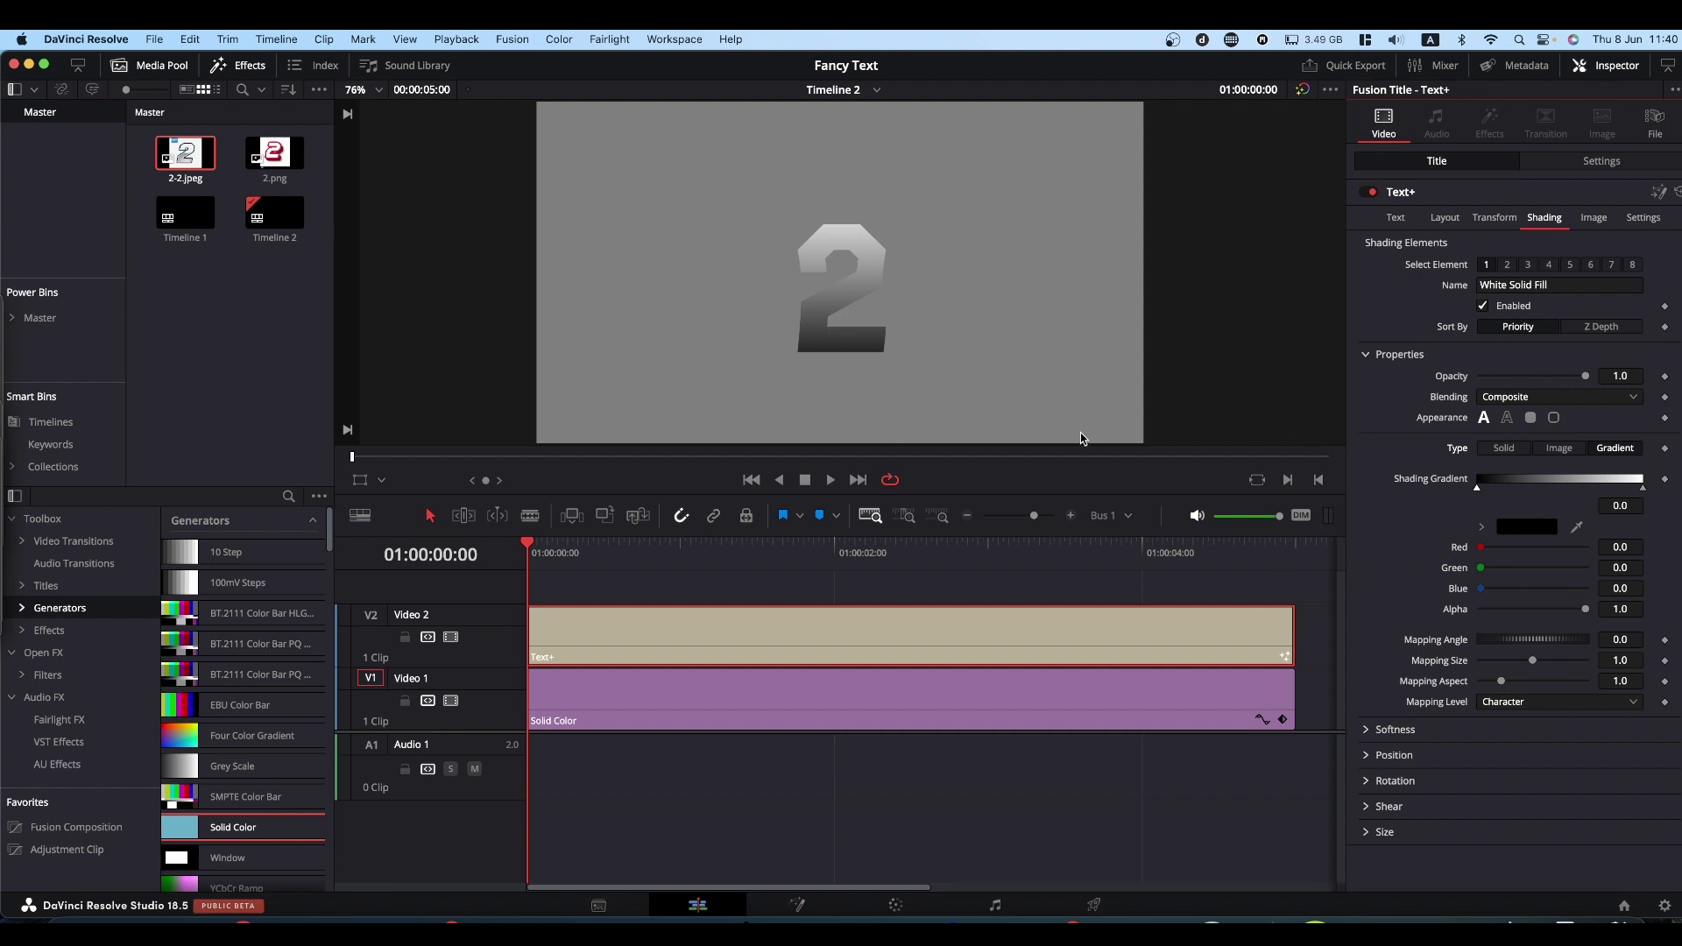
{"action": "left_click", "coordinate": [181, 154]}
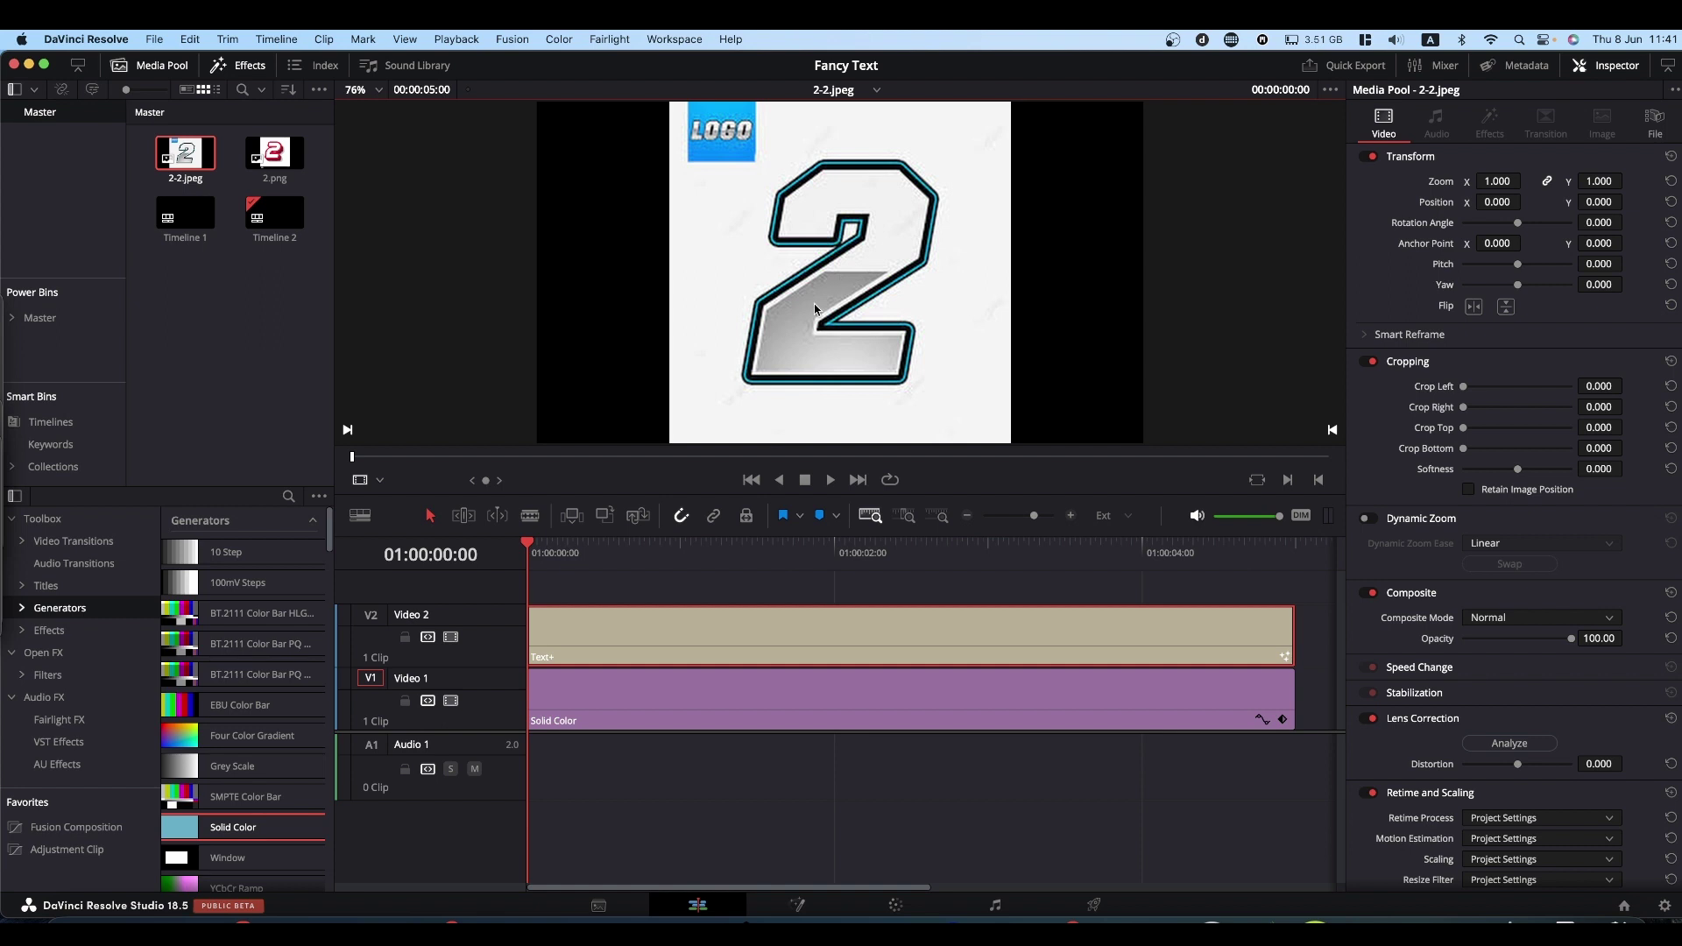
{"action": "left_click", "coordinate": [762, 637]}
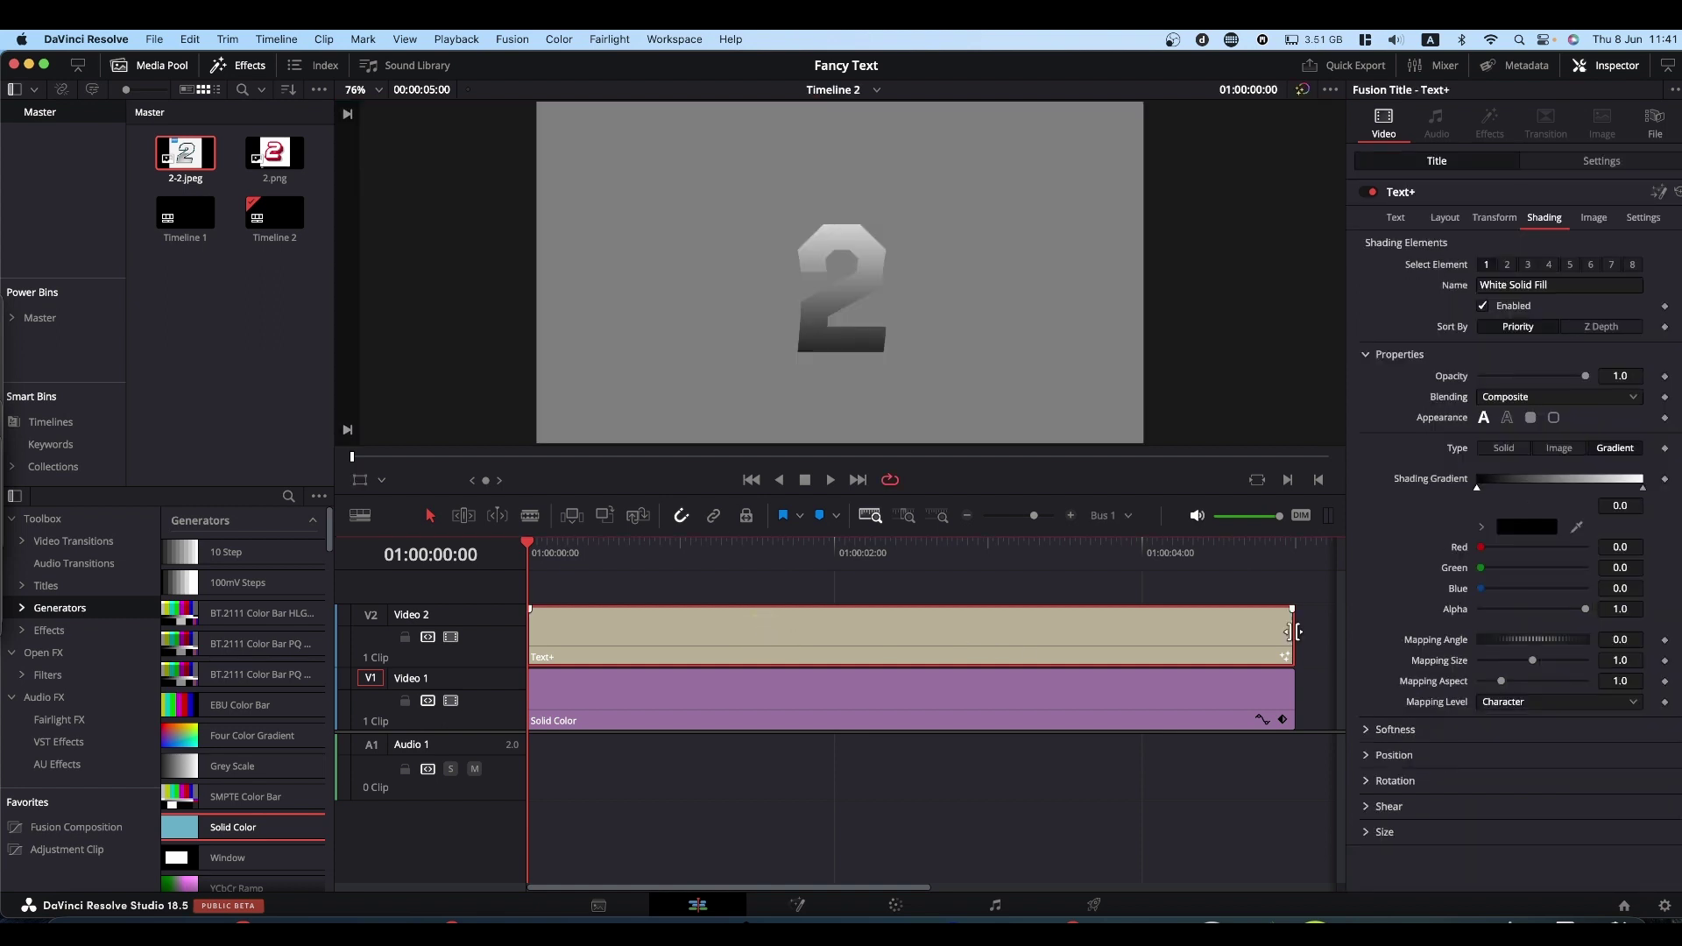
Step: Make the gradient's left colour stop a neutral white
{"action": "left_click", "coordinate": [1477, 488]}
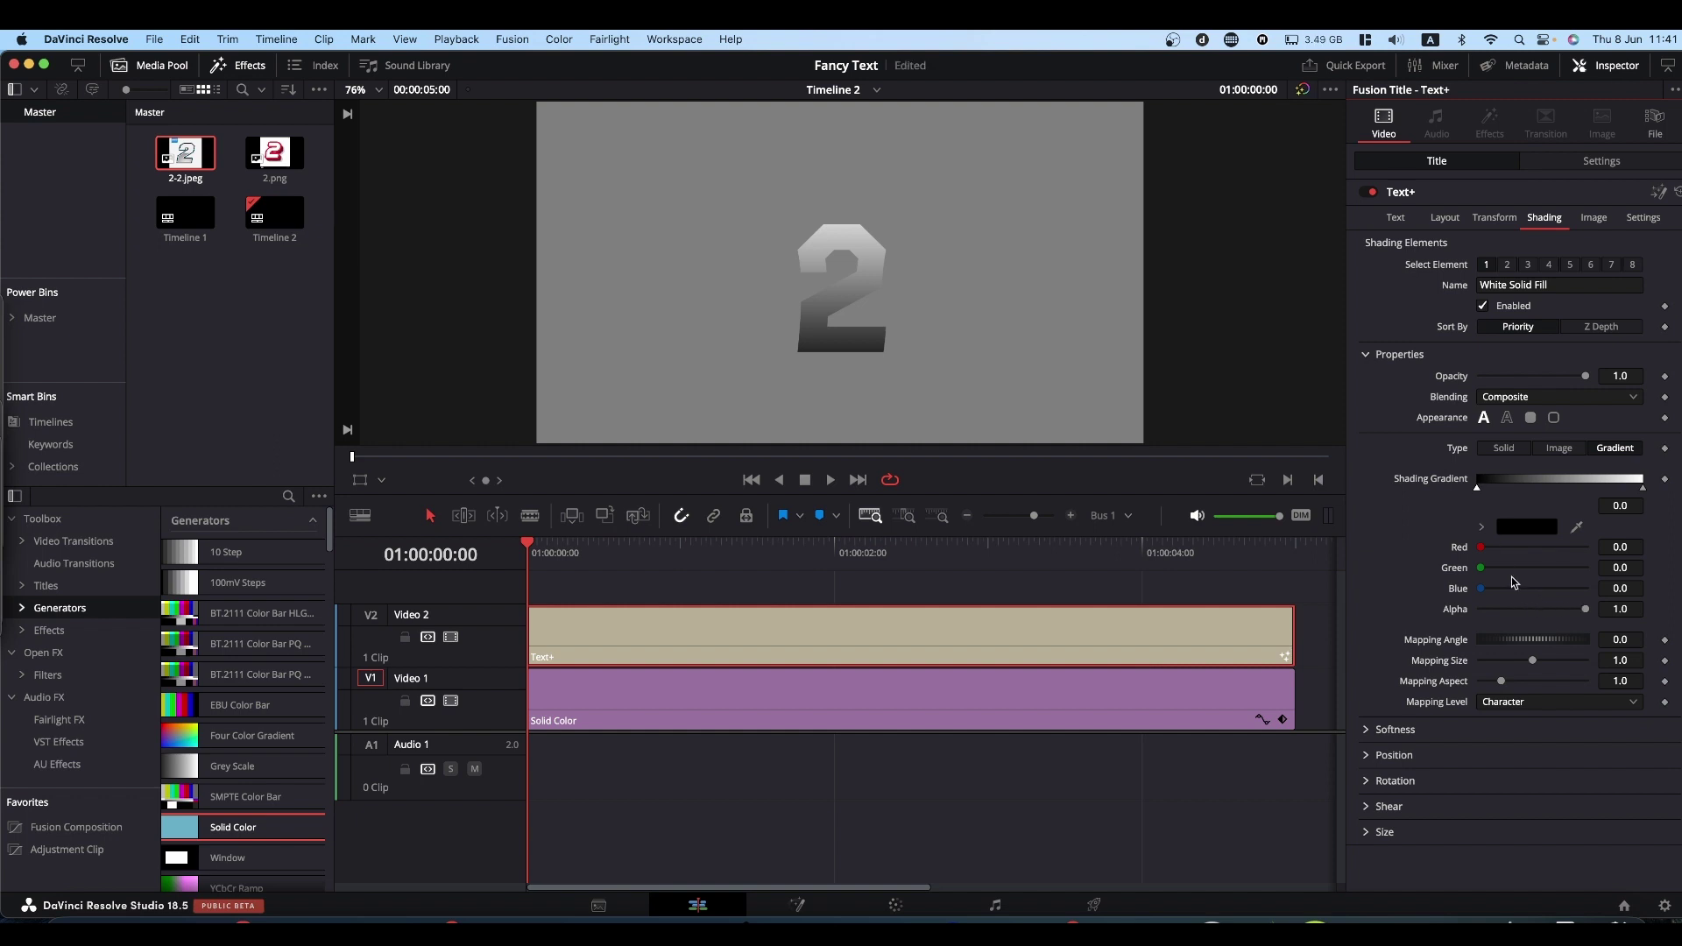
{"action": "left_click_drag", "start_coordinate": [1481, 549], "coordinate": [1631, 549]}
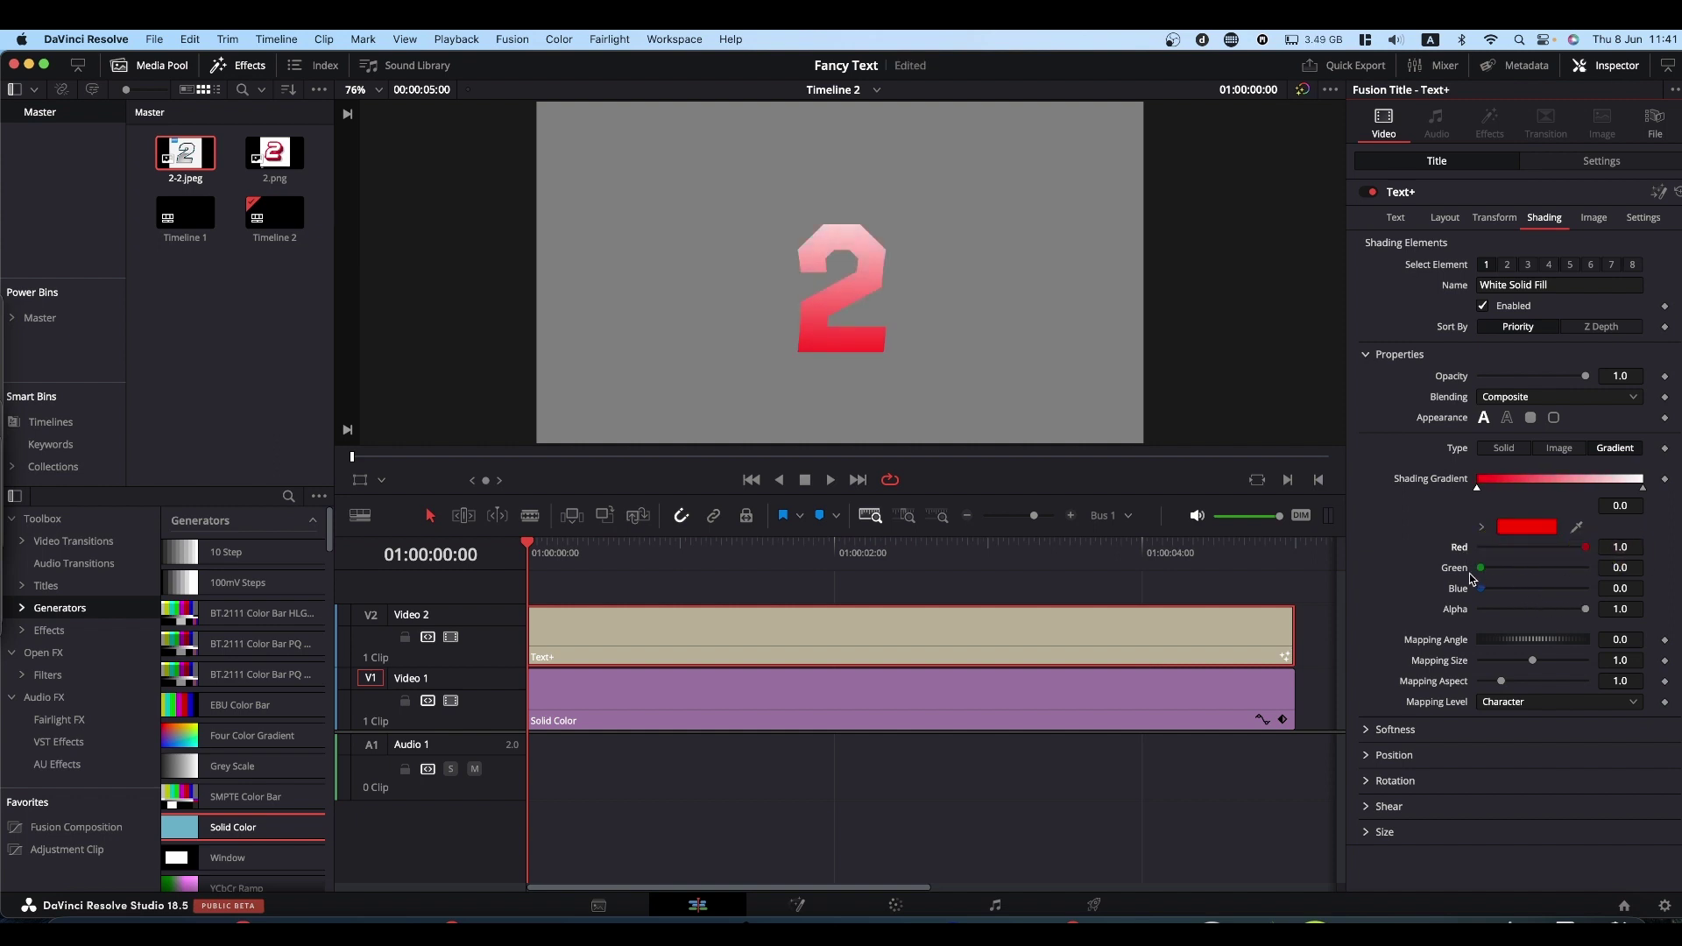
{"action": "left_click_drag", "start_coordinate": [1479, 569], "coordinate": [1584, 568]}
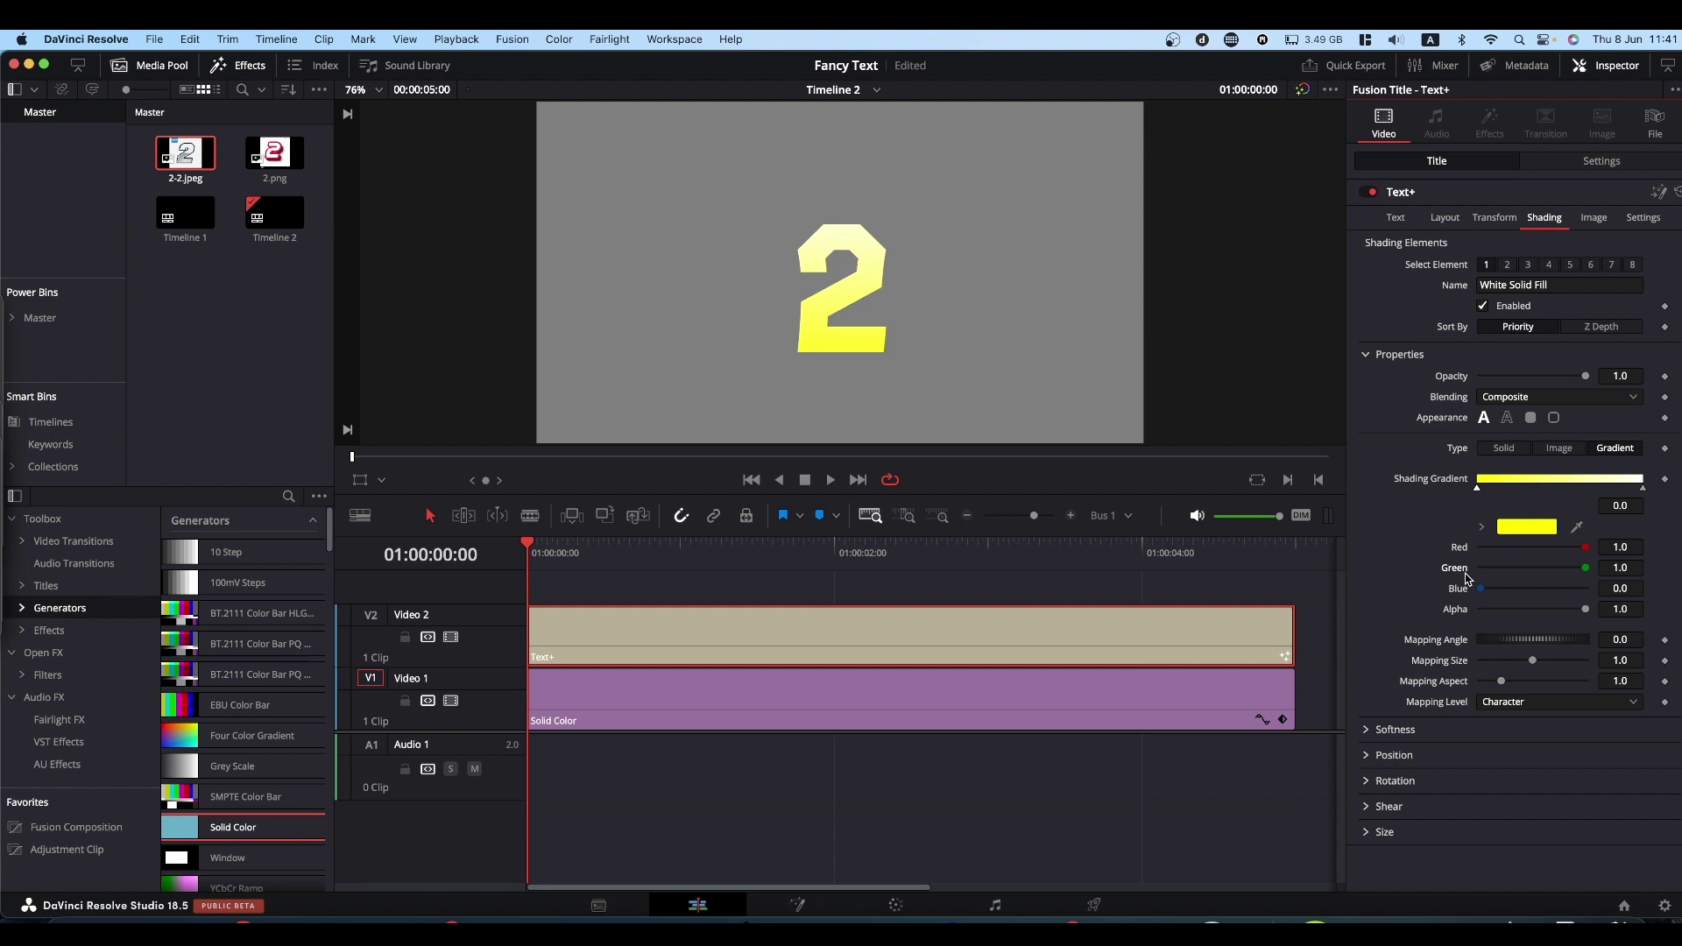
{"action": "left_click", "coordinate": [1480, 528]}
{"action": "left_click", "coordinate": [1476, 559]}
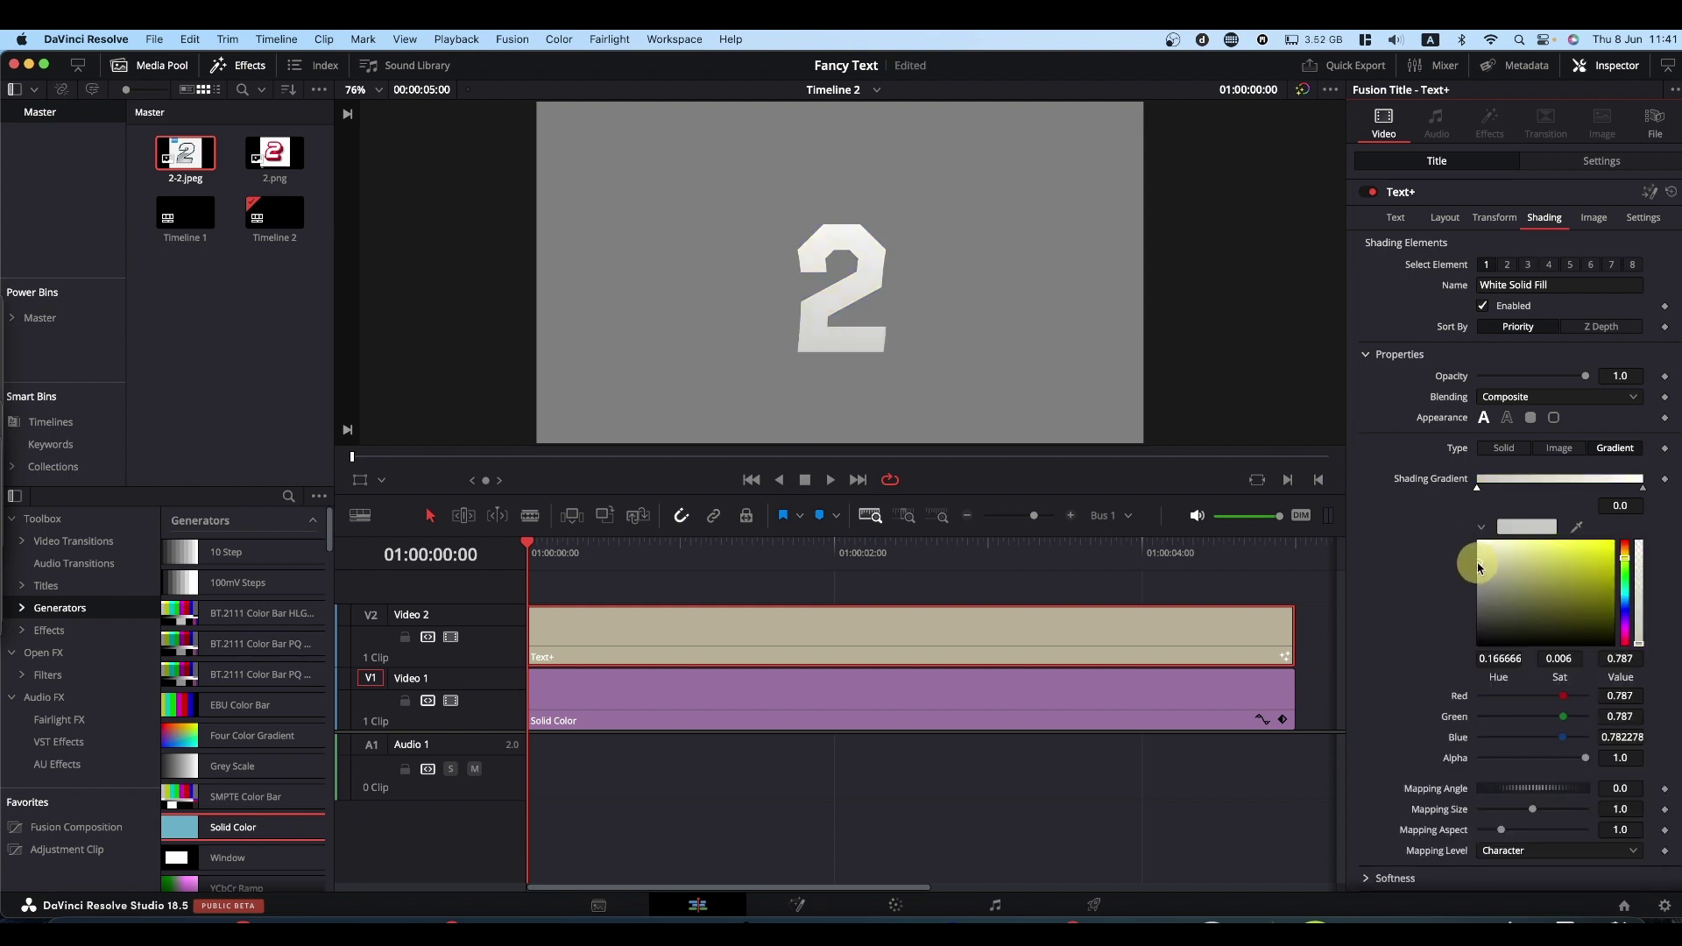
{"action": "left_click", "coordinate": [1476, 552]}
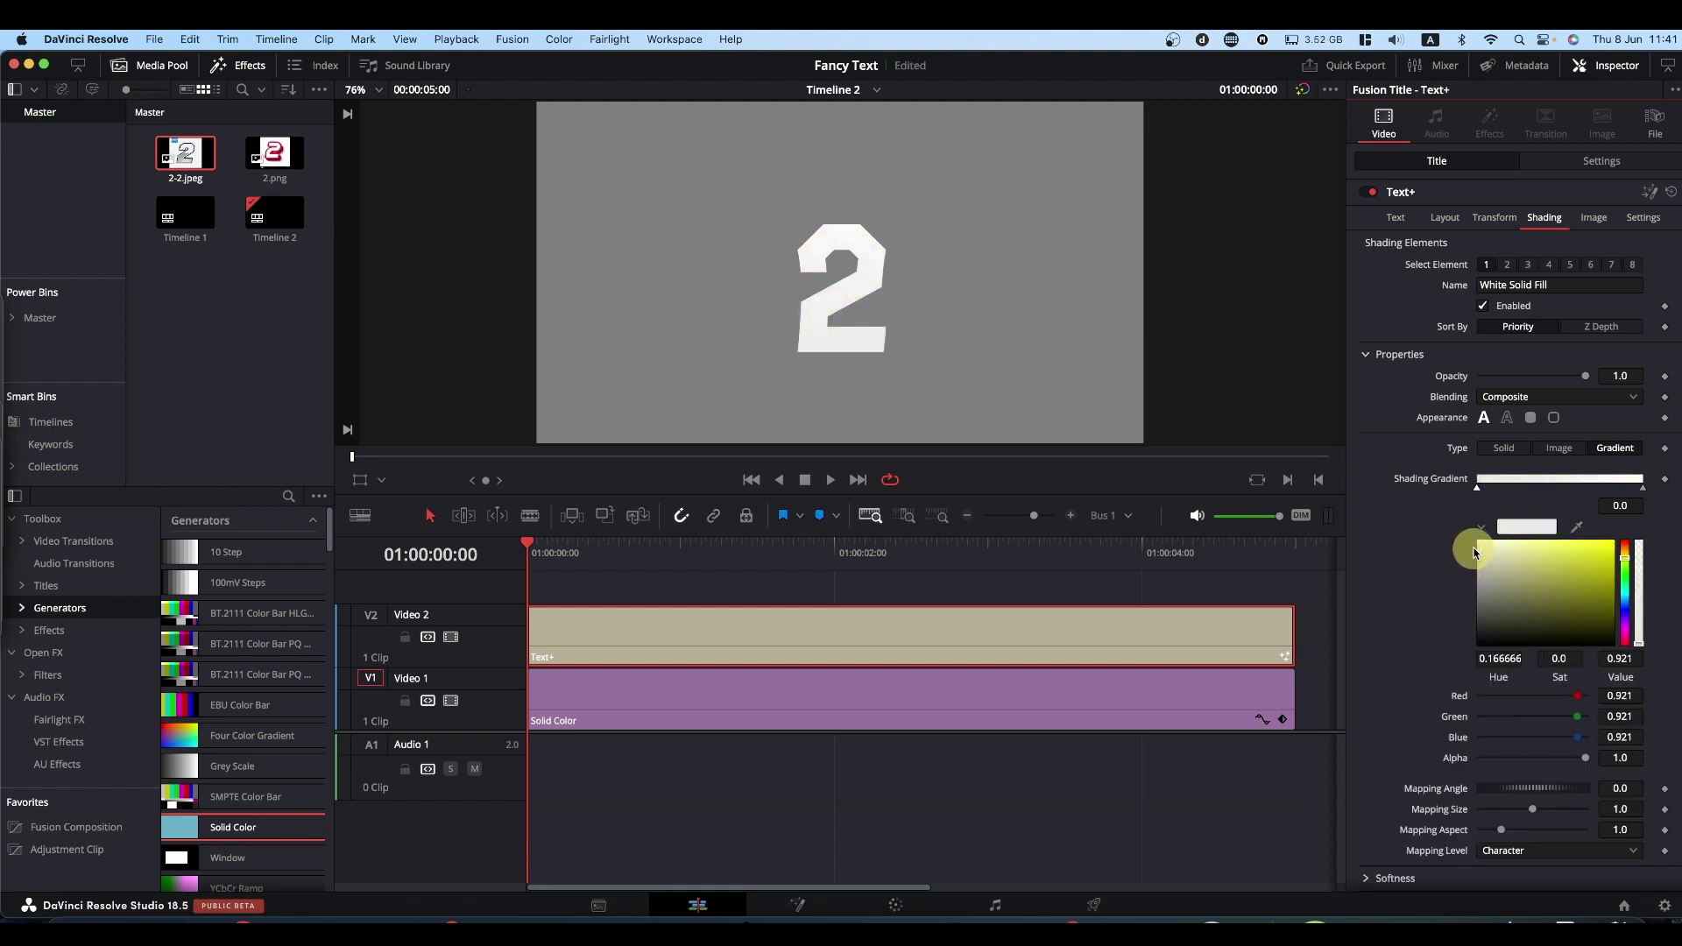
{"action": "left_click", "coordinate": [1471, 550]}
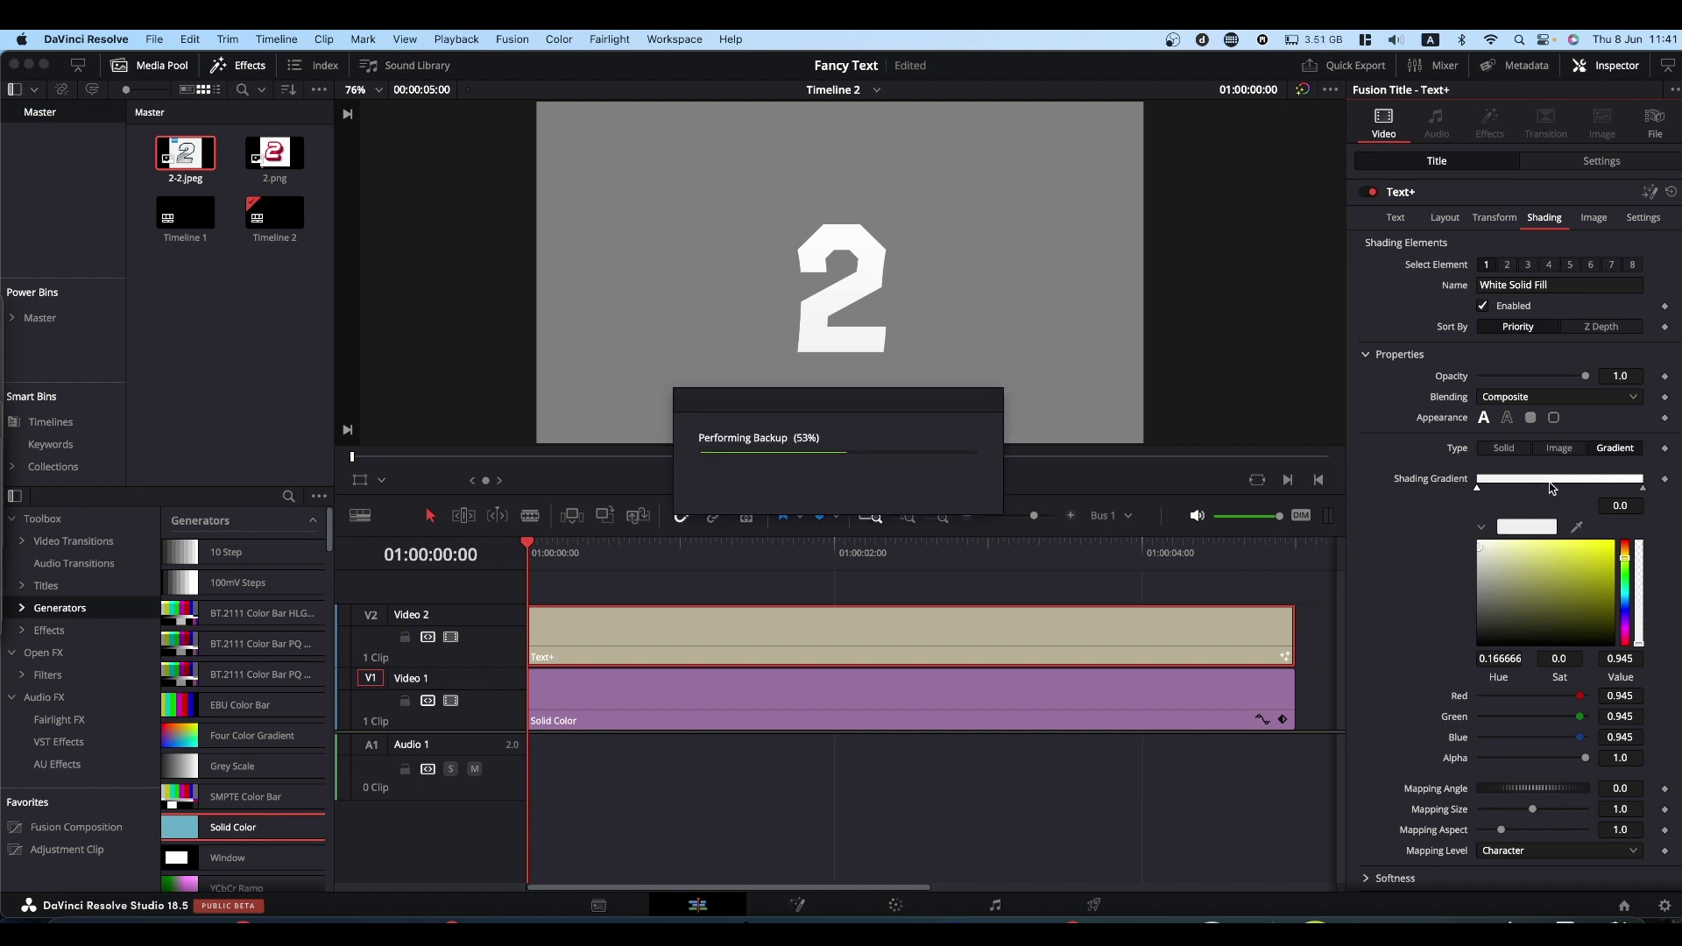
Step: Add a grey middle stop near 0.45 and make the right stop white, sliding it left
{"action": "left_click", "coordinate": [1550, 479]}
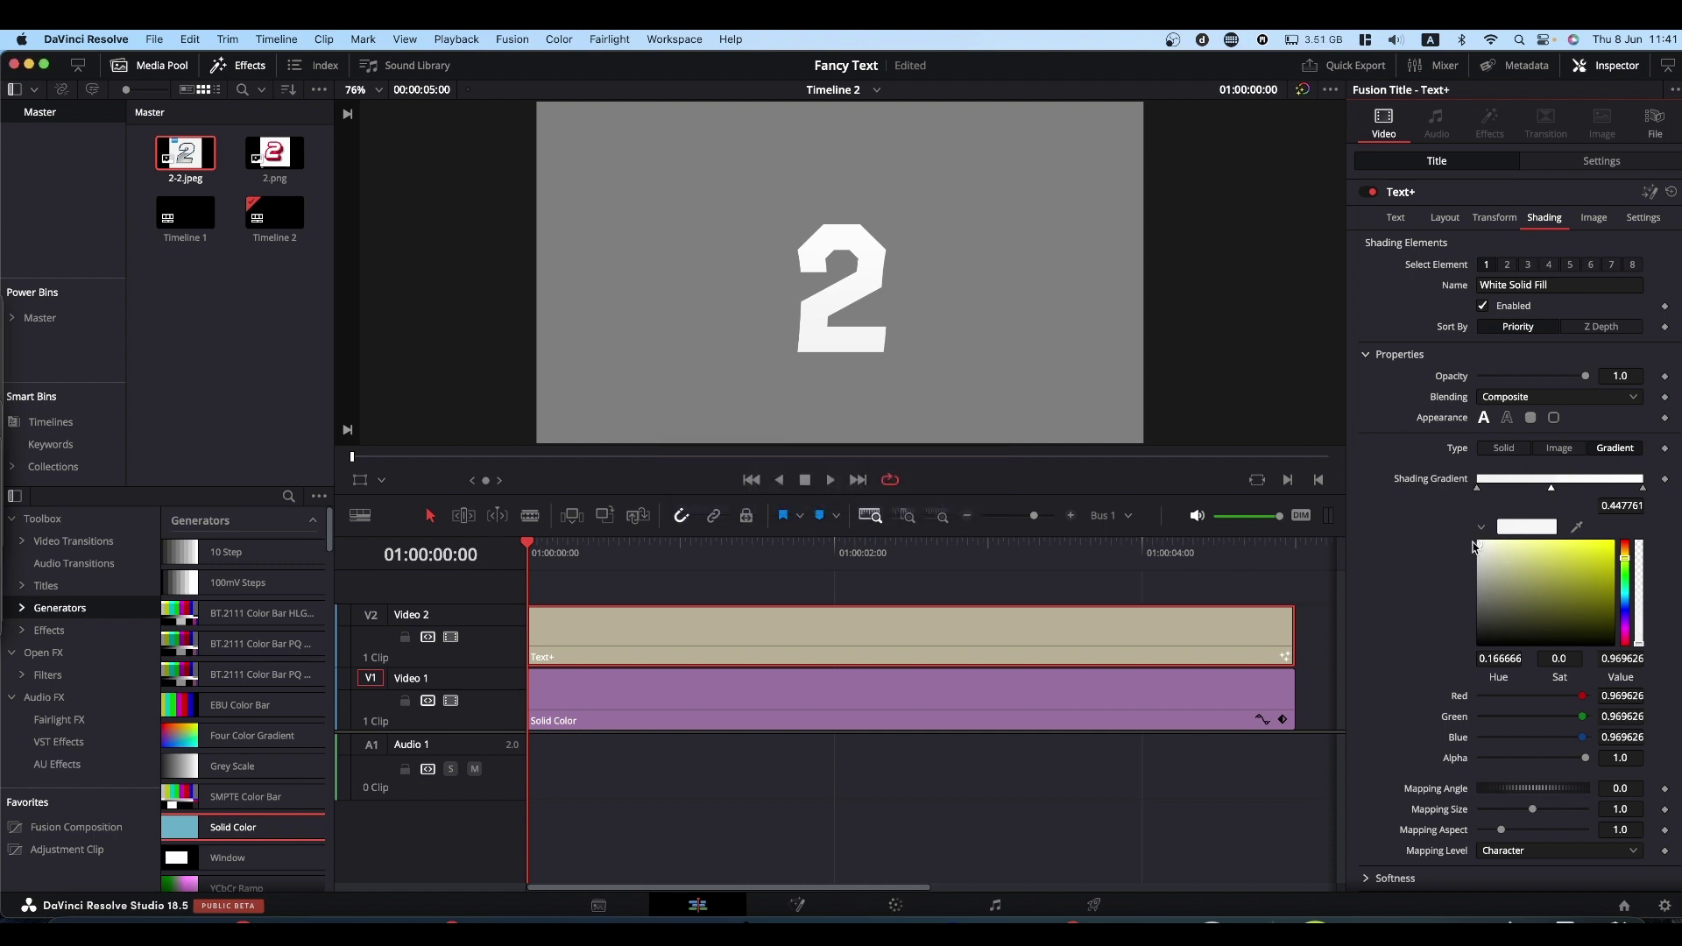
{"action": "left_click_drag", "start_coordinate": [1478, 545], "coordinate": [1437, 616]}
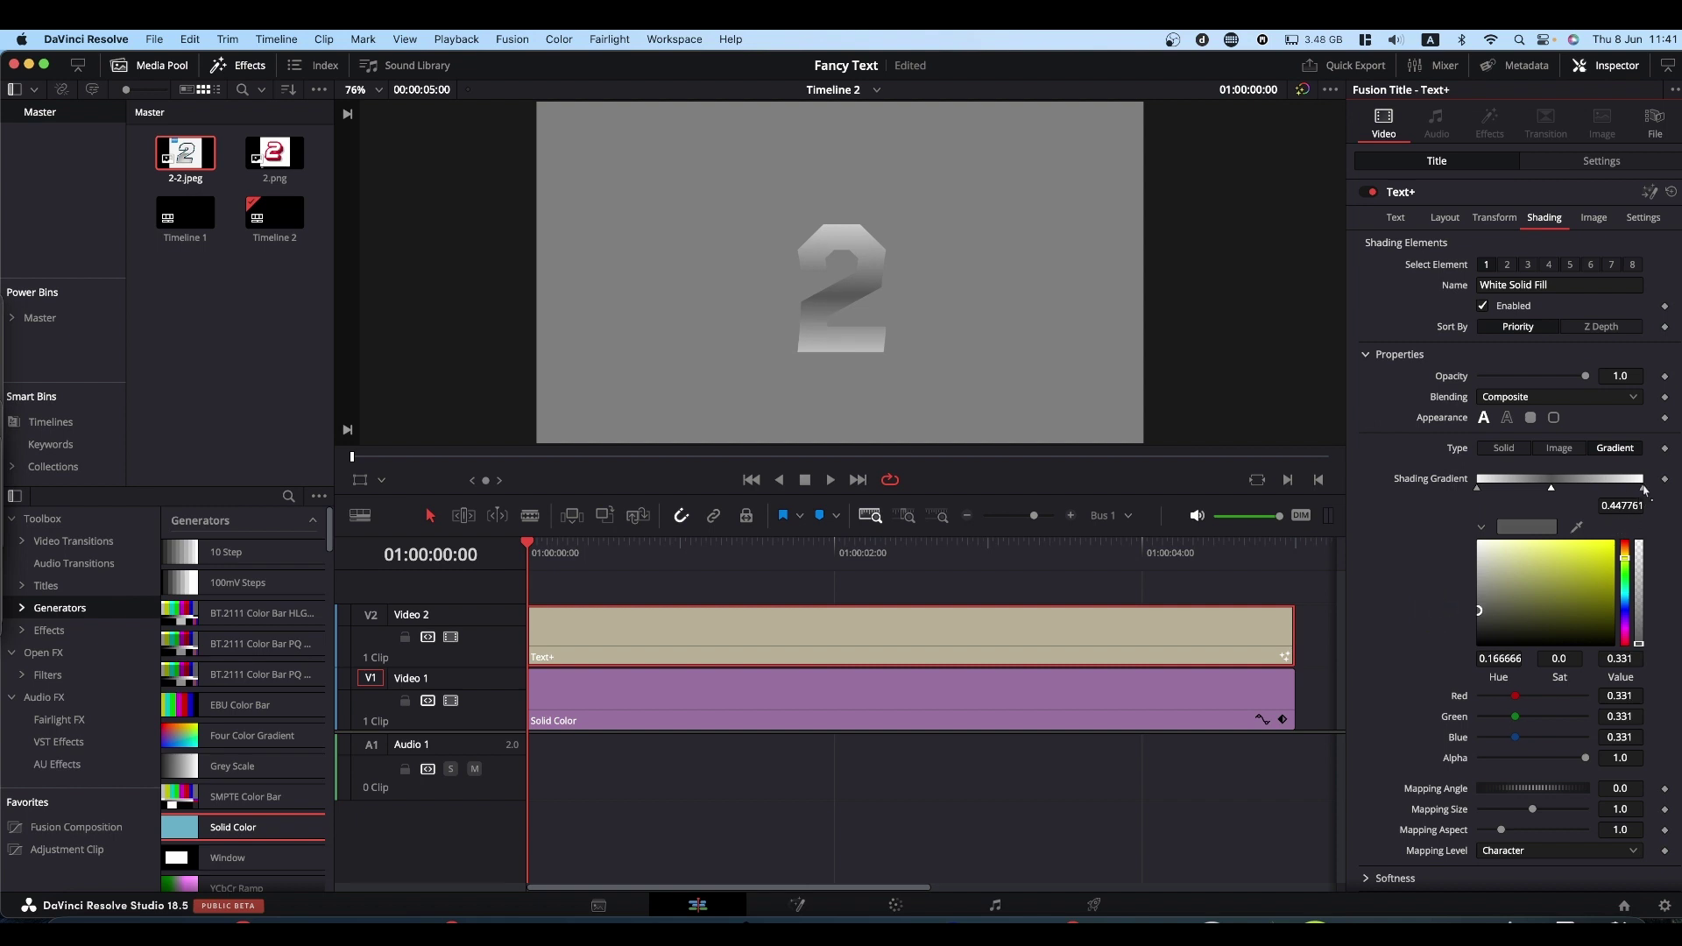
{"action": "mouse_move", "coordinate": [1644, 489]}
{"action": "left_mouse_down"}
{"action": "mouse_move", "coordinate": [1479, 491]}
{"action": "mouse_move", "coordinate": [1556, 494]}
{"action": "left_mouse_up"}
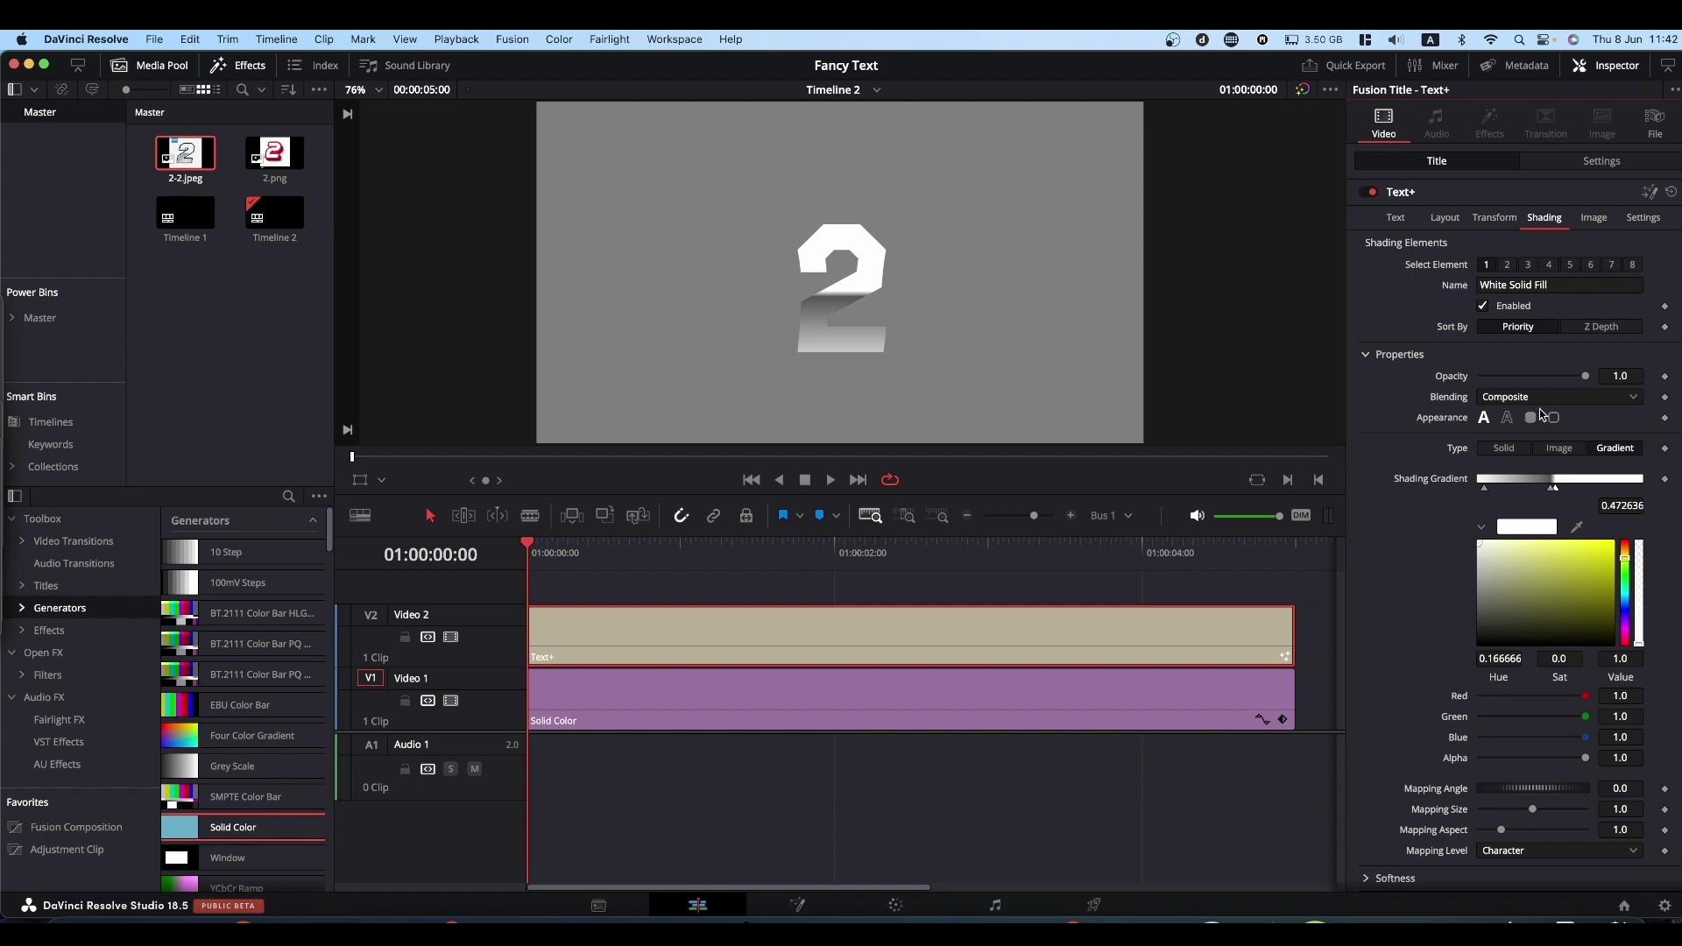
Step: Enable the Red Outline element, save, and make it white with thickness 0.0087
{"action": "left_click", "coordinate": [1507, 266]}
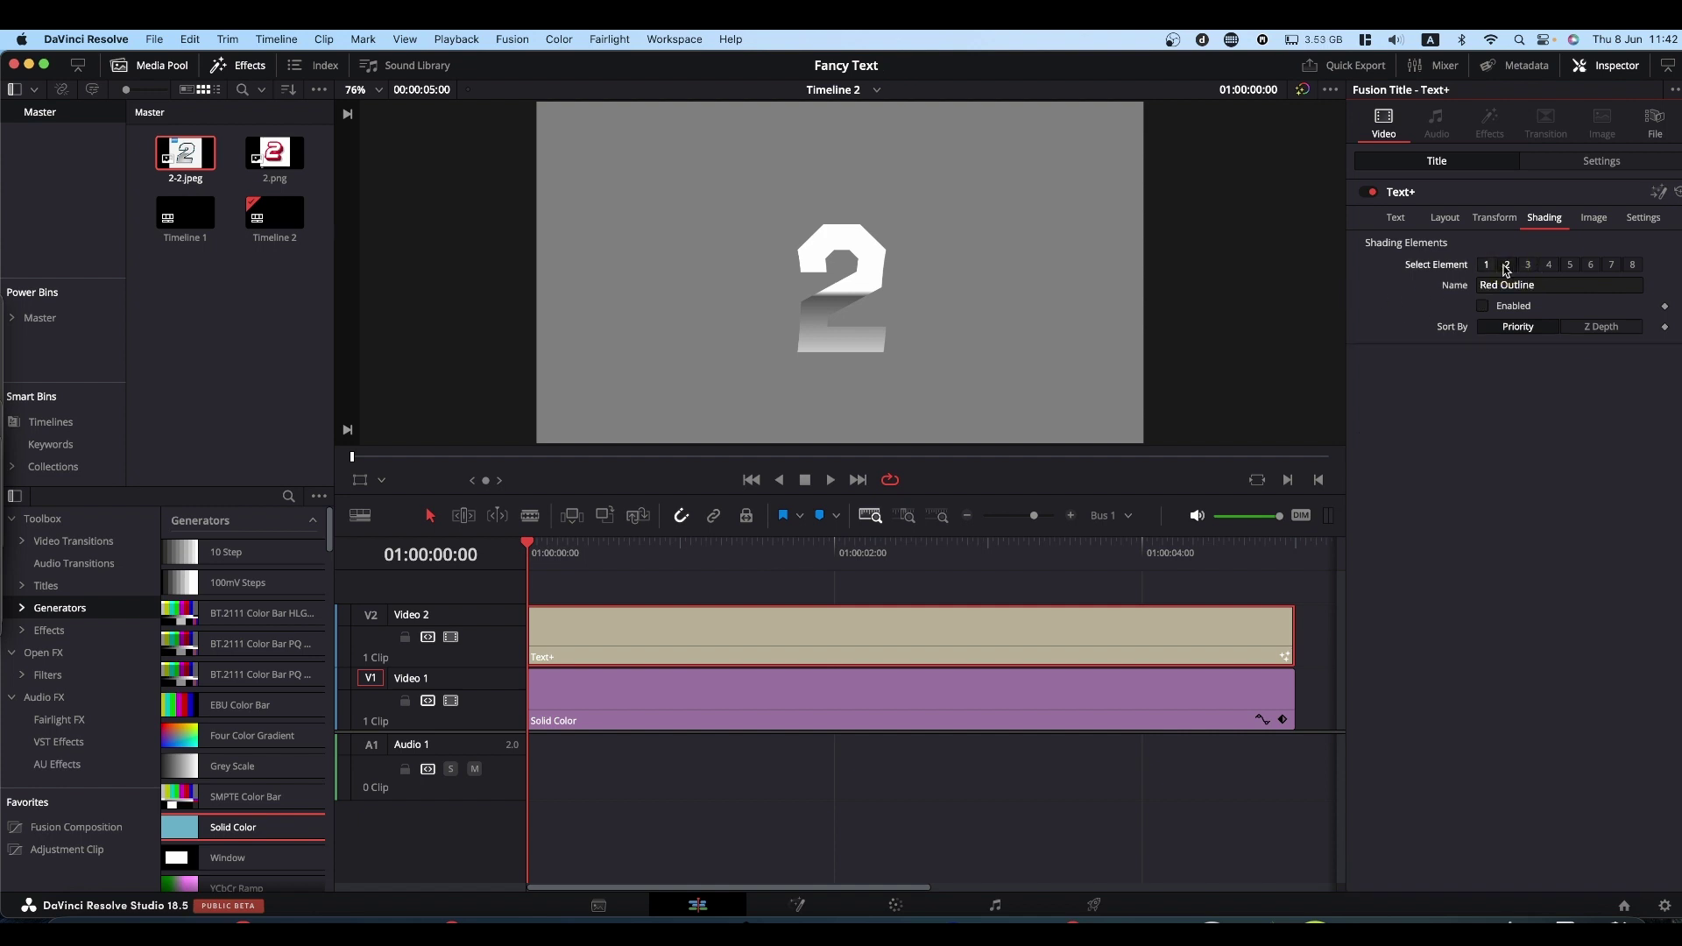
{"action": "left_click", "coordinate": [1482, 305]}
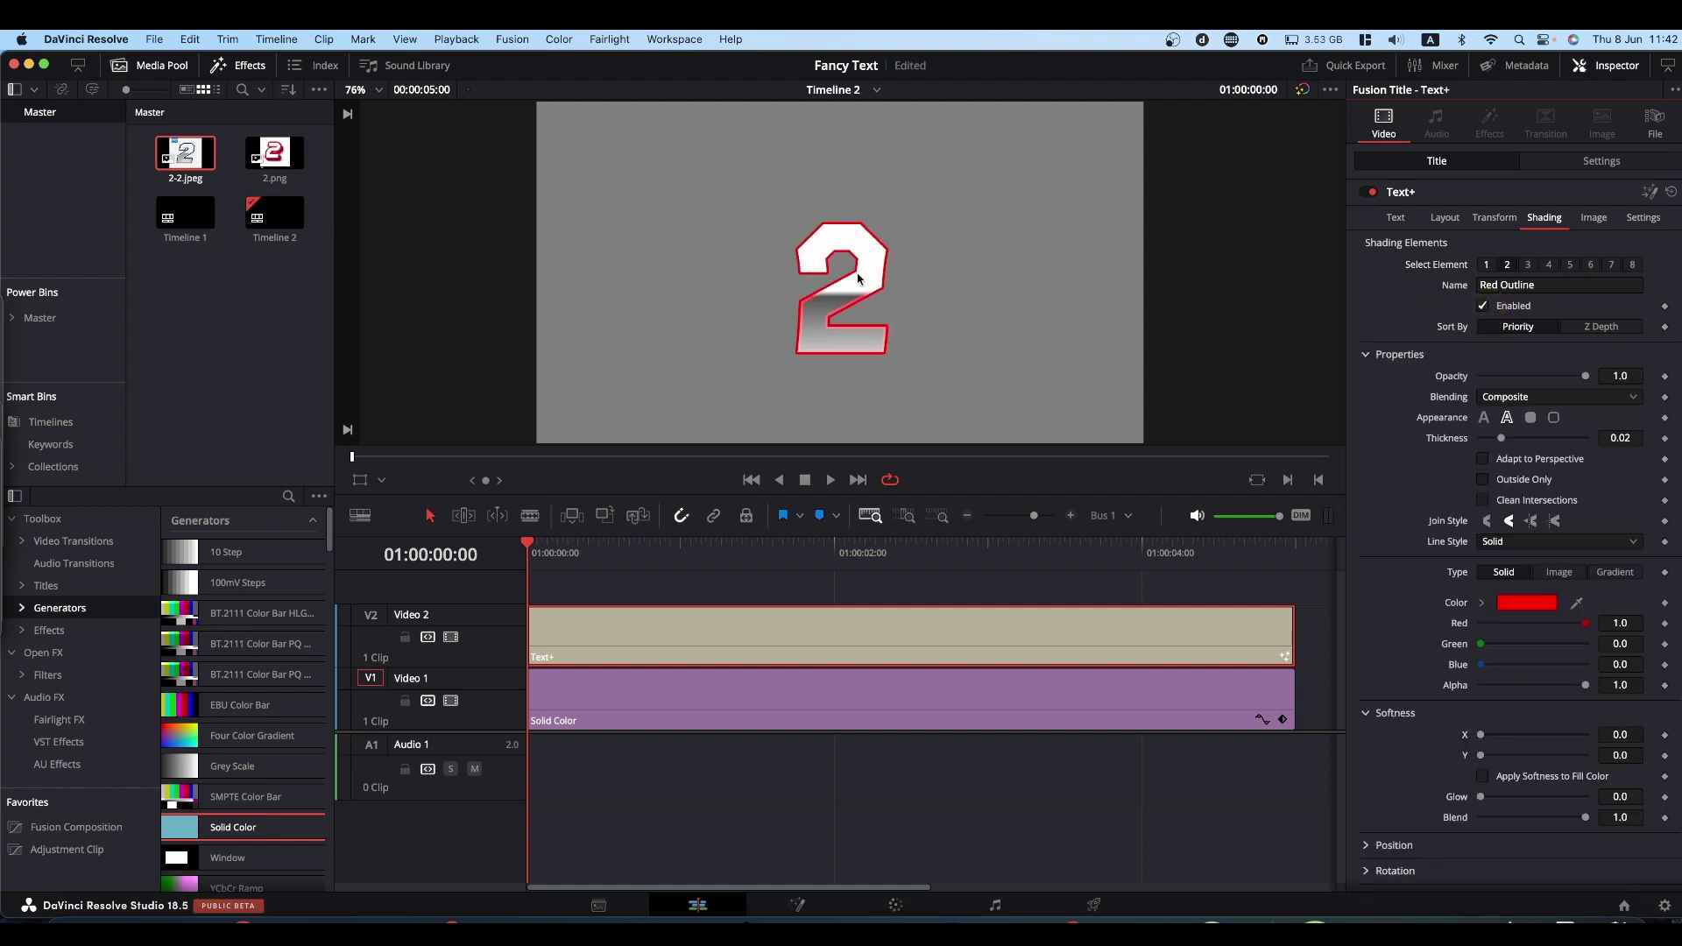
{"action": "key", "text": "super+s"}
{"action": "left_click", "coordinate": [1481, 604]}
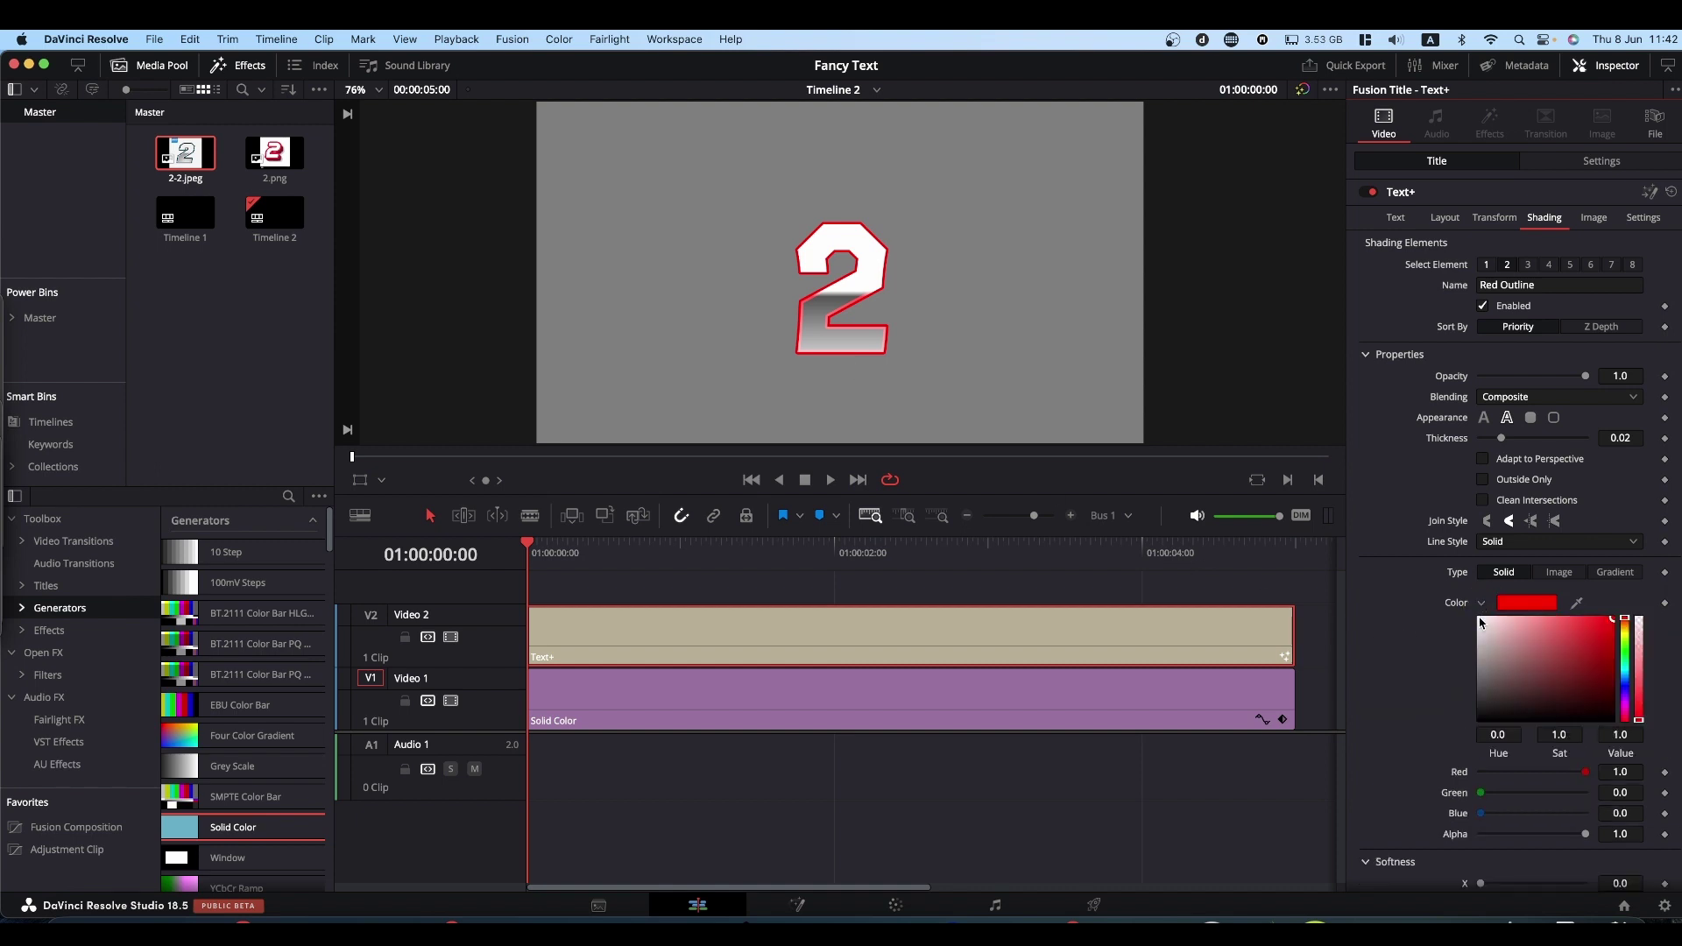
{"action": "left_click_drag", "start_coordinate": [1492, 655], "coordinate": [1337, 501]}
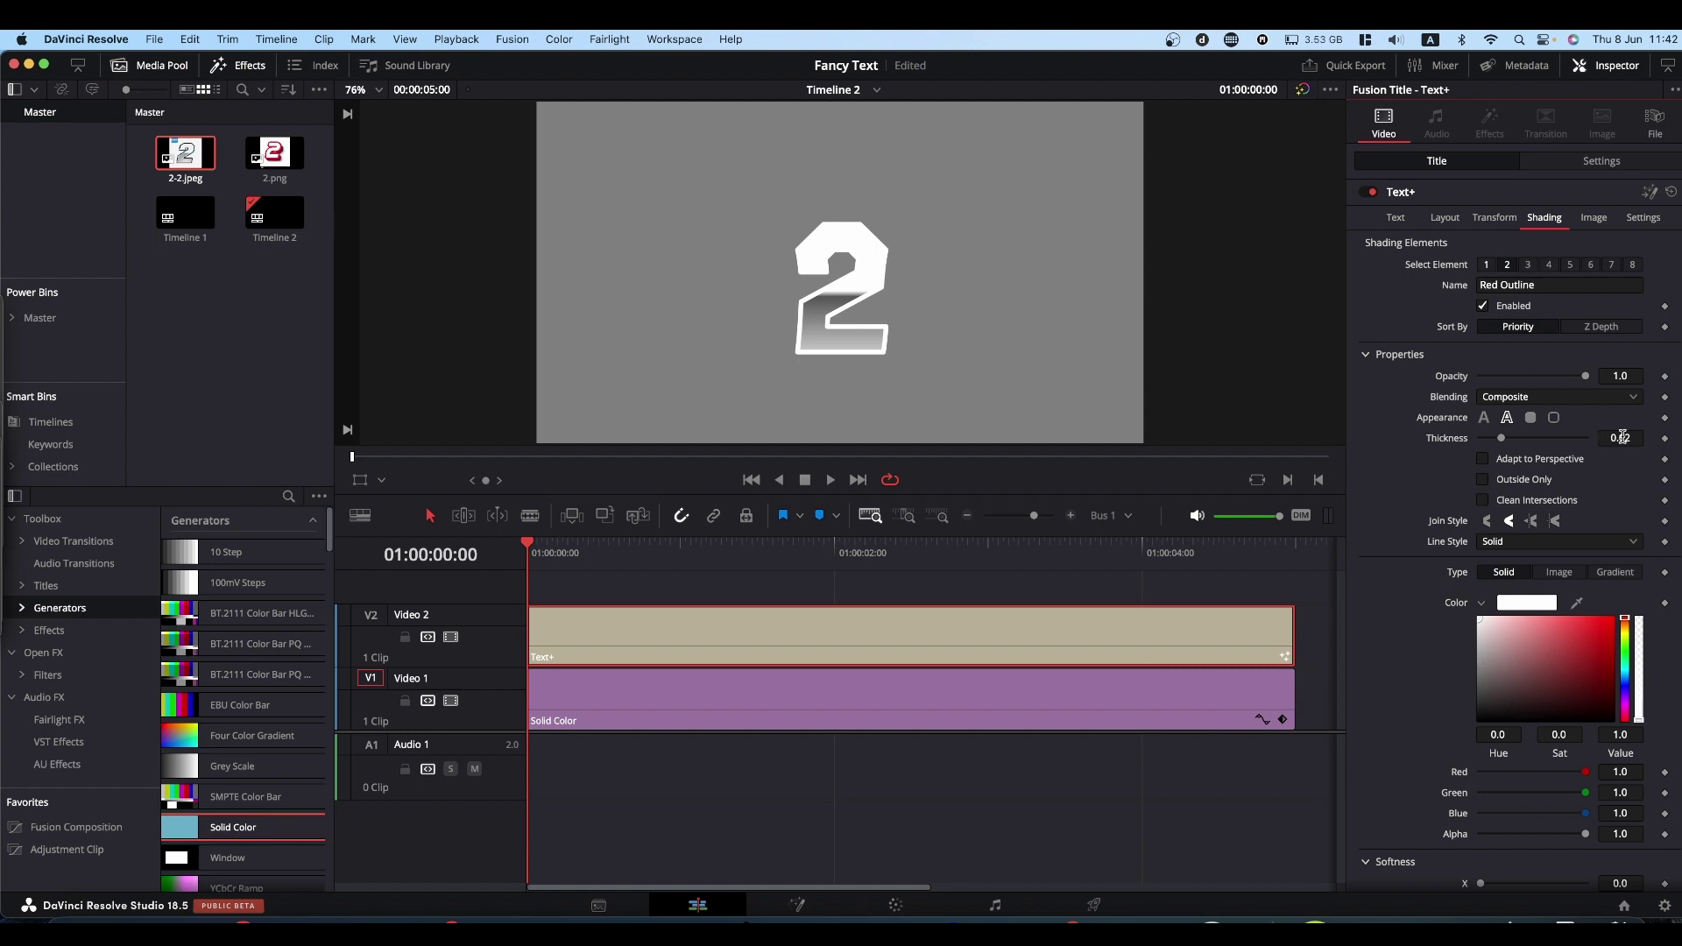
{"action": "left_click_drag", "start_coordinate": [1619, 438], "coordinate": [1529, 438]}
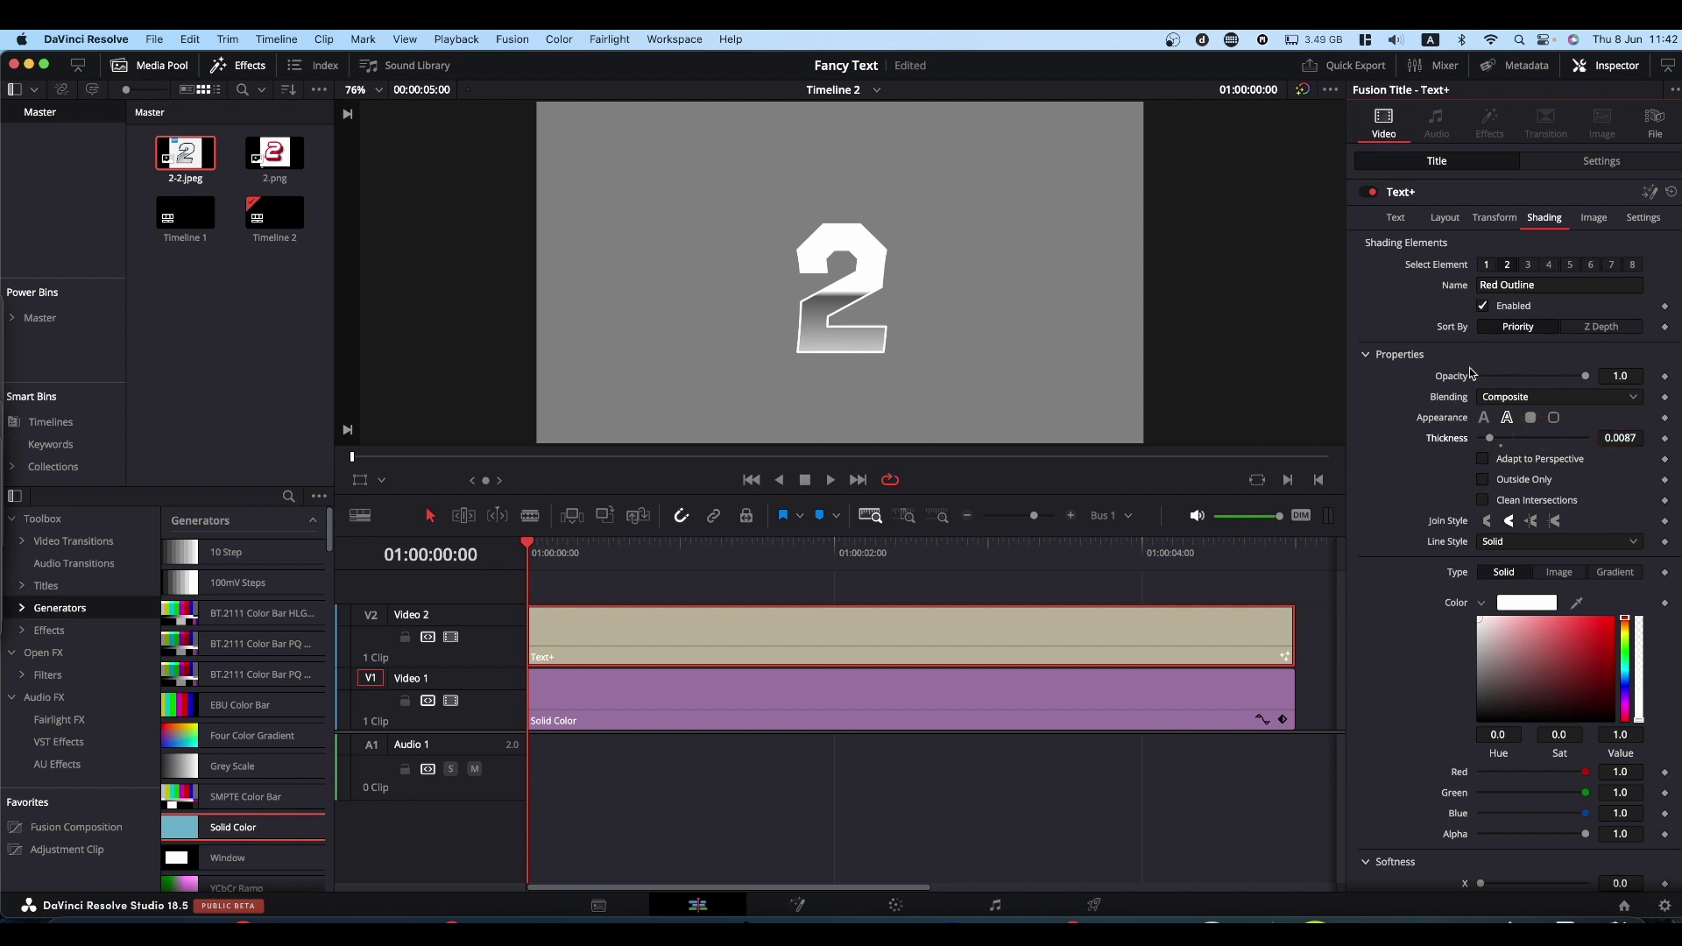
Step: Enable shading element 5 as a black Text Outline, outside only, about 0.0274 thick
{"action": "left_click", "coordinate": [1571, 271]}
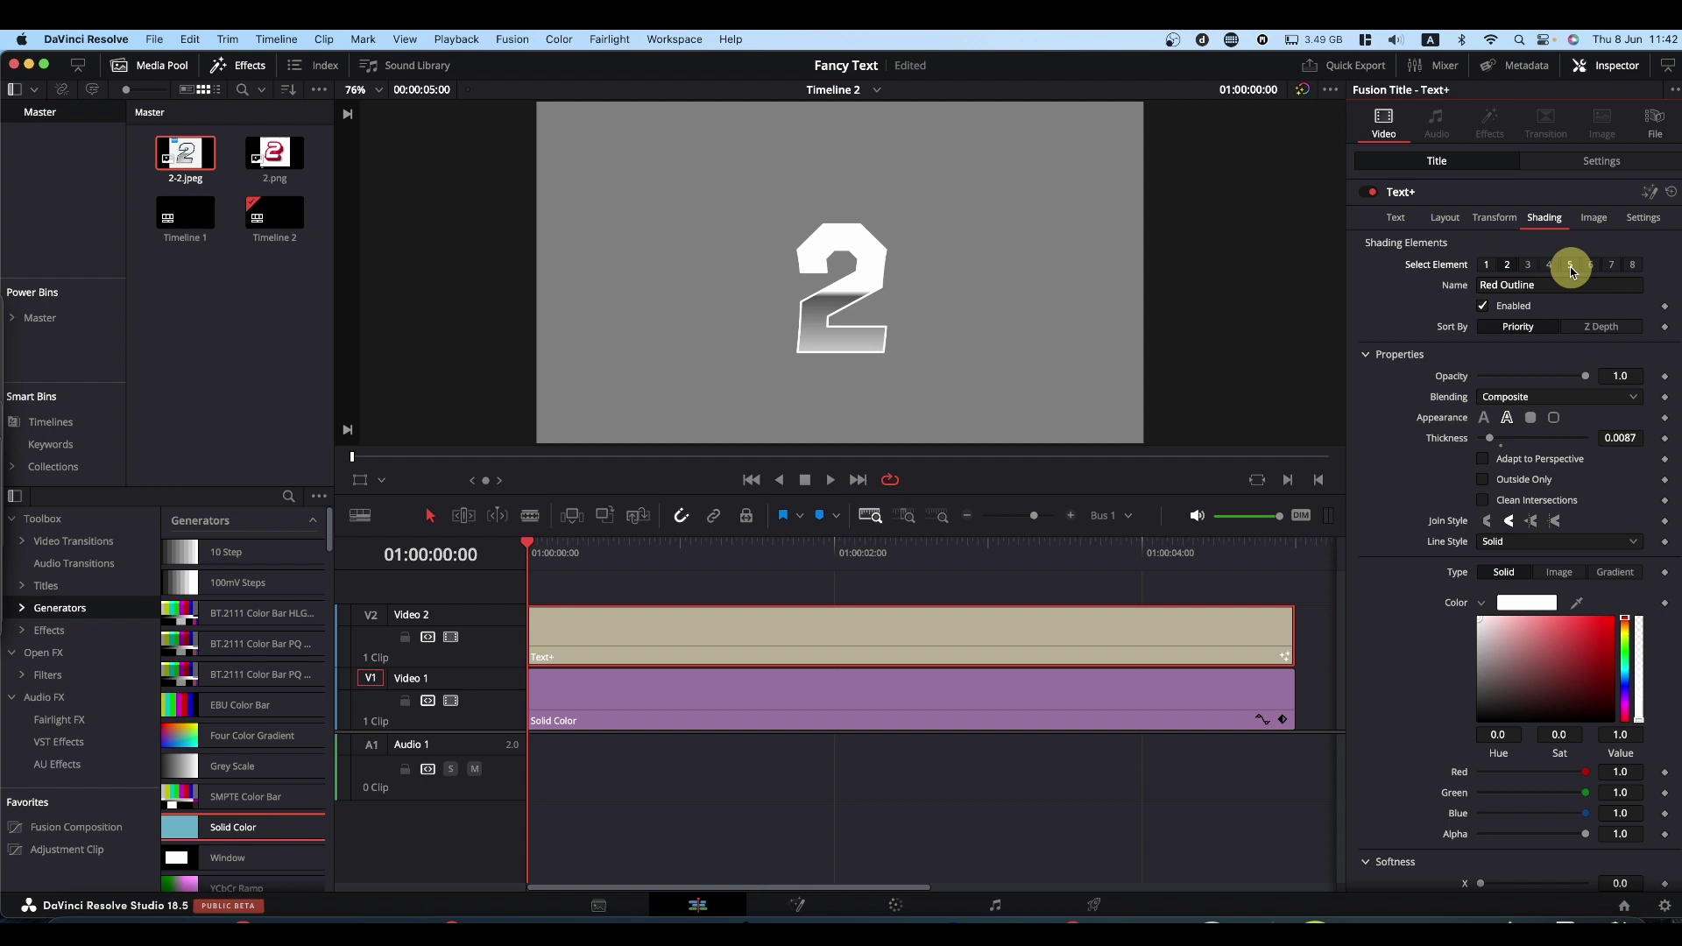
{"action": "left_click", "coordinate": [1483, 306]}
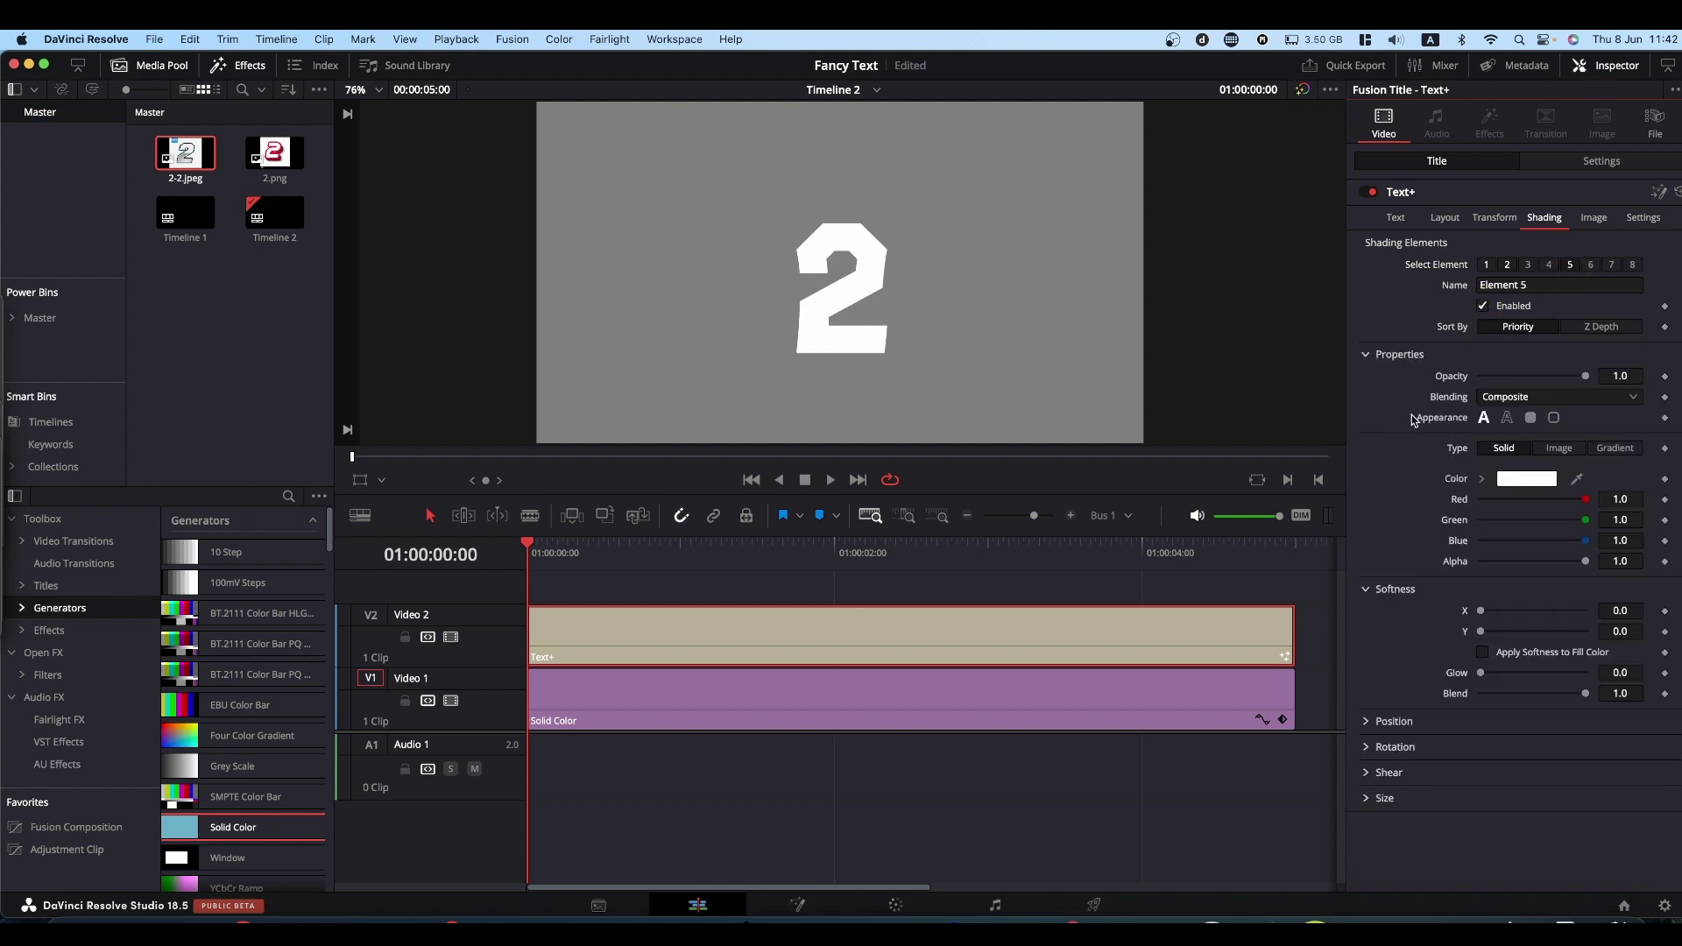
{"action": "left_click", "coordinate": [1507, 420]}
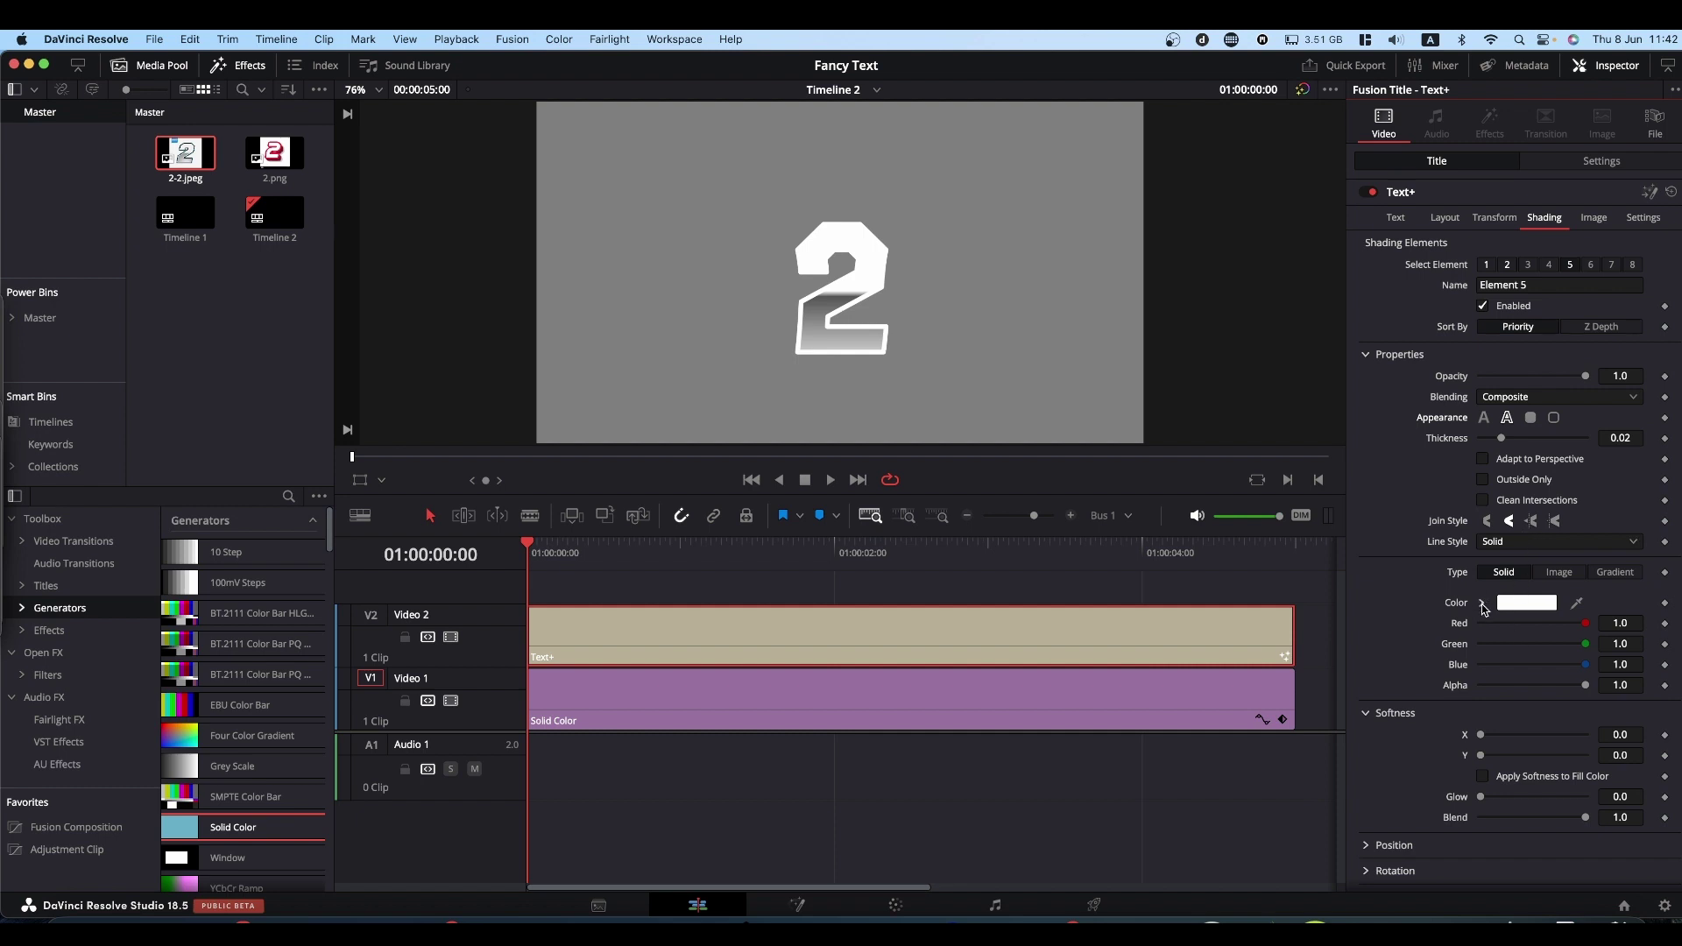
{"action": "left_click", "coordinate": [1483, 604]}
{"action": "left_click_drag", "start_coordinate": [1493, 644], "coordinate": [1416, 769]}
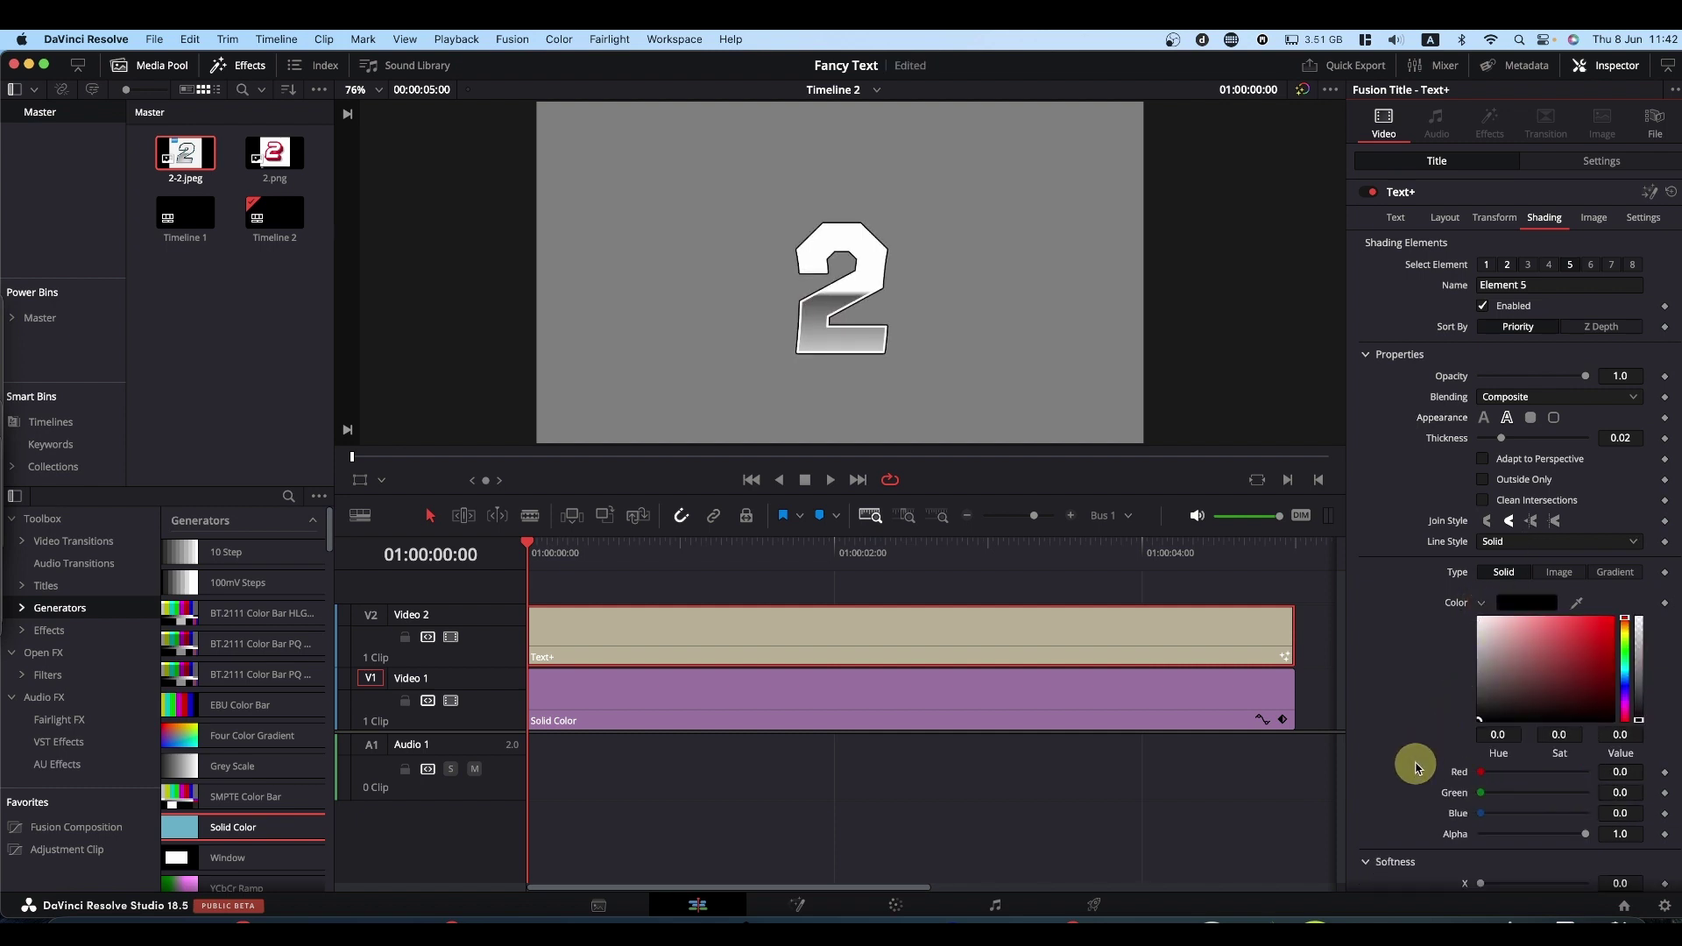
{"action": "mouse_move", "coordinate": [1625, 438]}
{"action": "left_mouse_down"}
{"action": "mouse_move", "coordinate": [1662, 438]}
{"action": "mouse_move", "coordinate": [1622, 443]}
{"action": "left_mouse_up"}
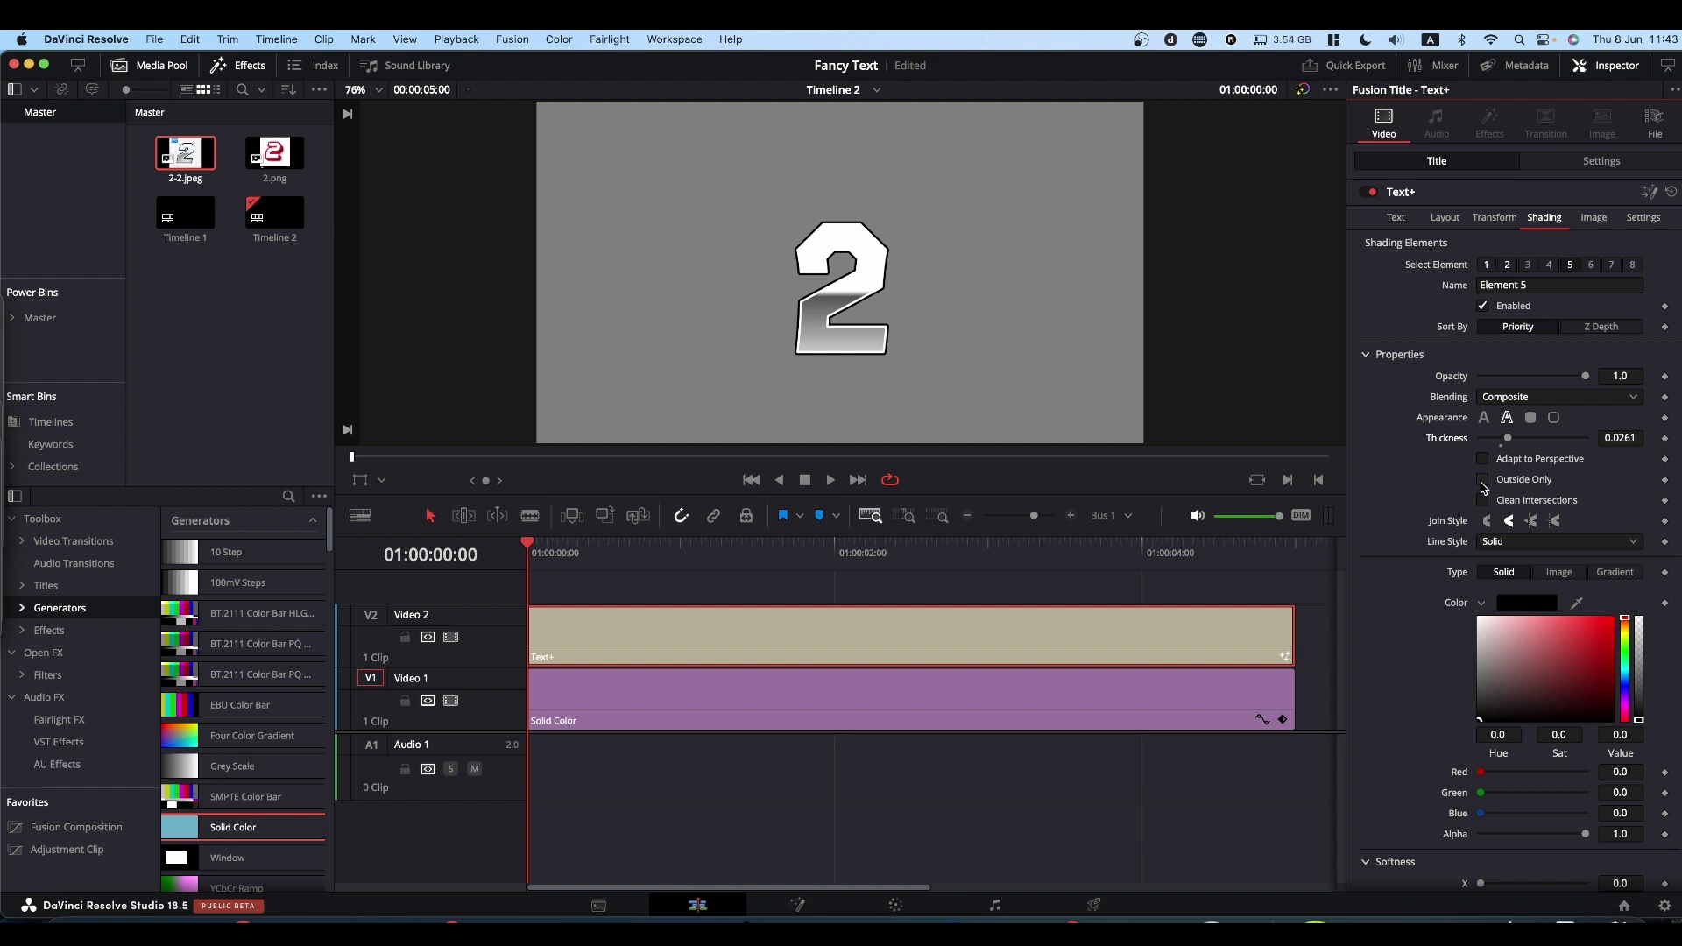
{"action": "left_click", "coordinate": [1482, 482]}
{"action": "left_click_drag", "start_coordinate": [1614, 437], "coordinate": [1620, 438]}
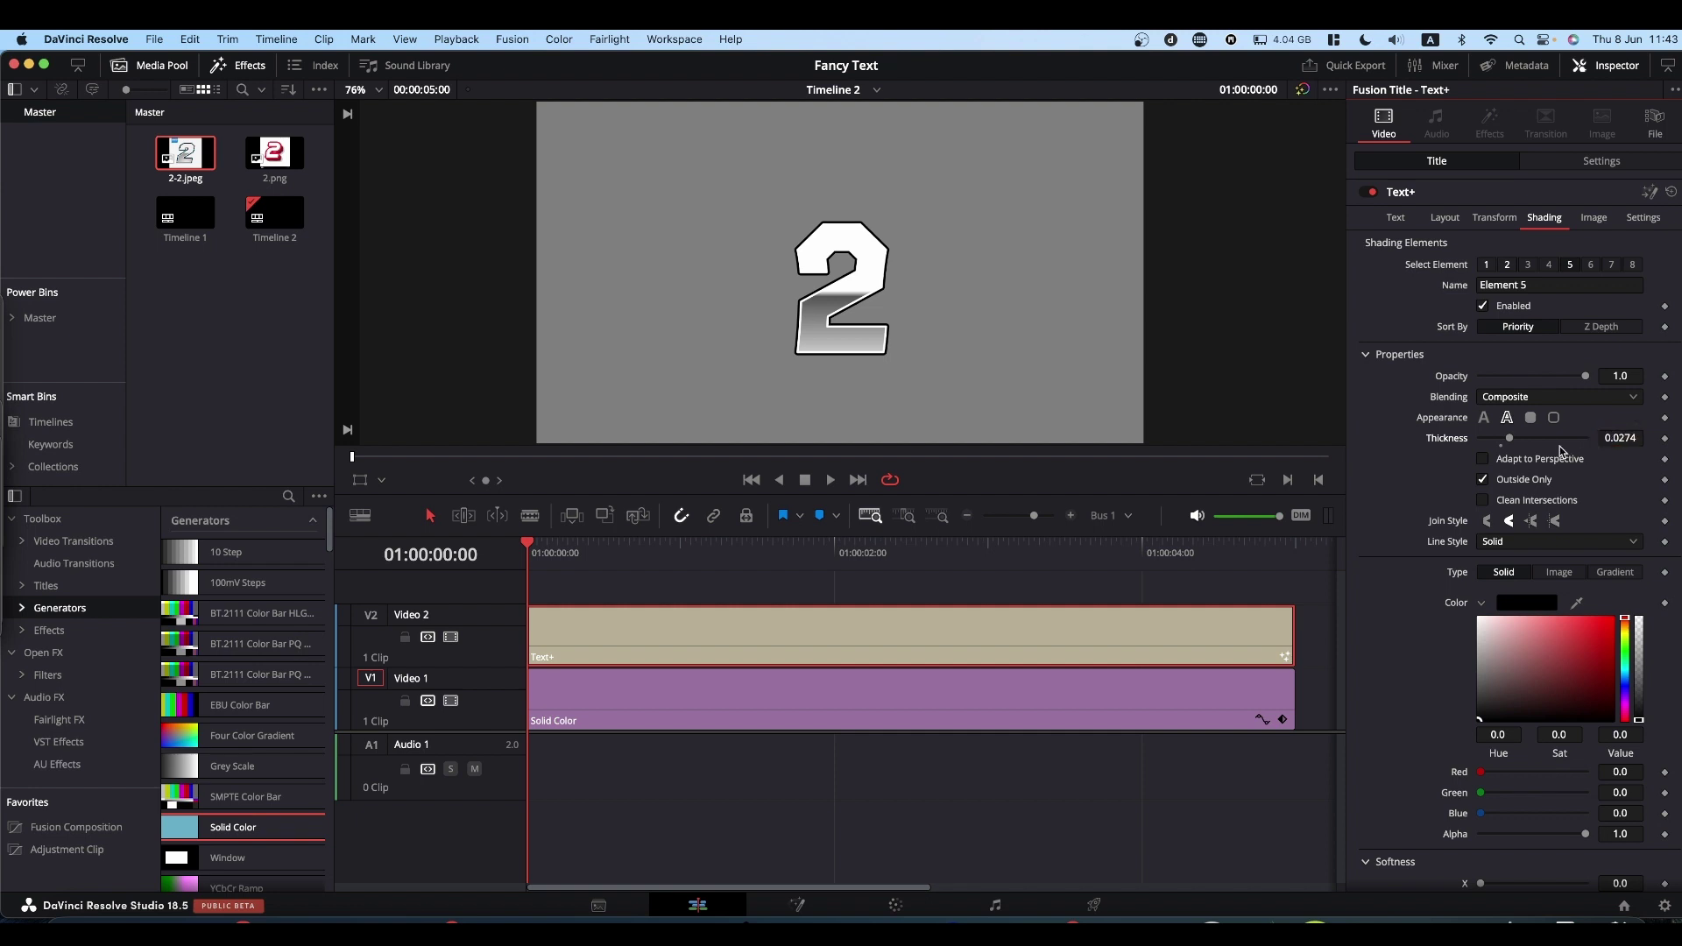
Step: Enable shading element 6 as a blue outside-only outline with thickness 0.0417
{"action": "left_click", "coordinate": [1591, 264]}
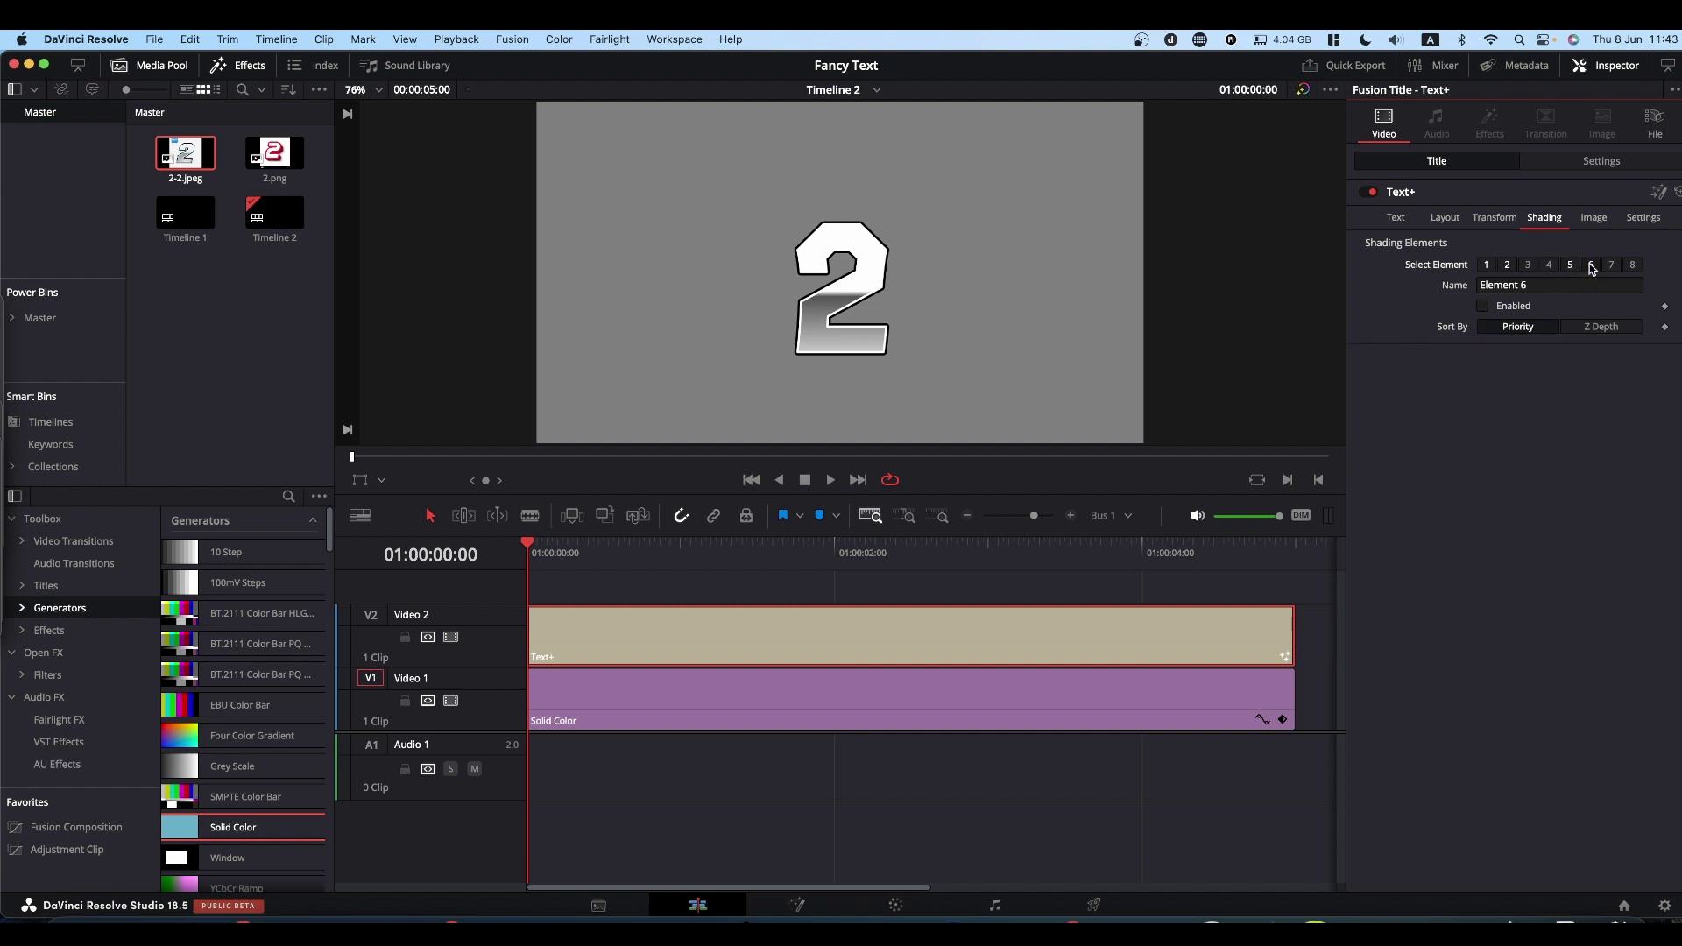
{"action": "left_click", "coordinate": [1484, 307]}
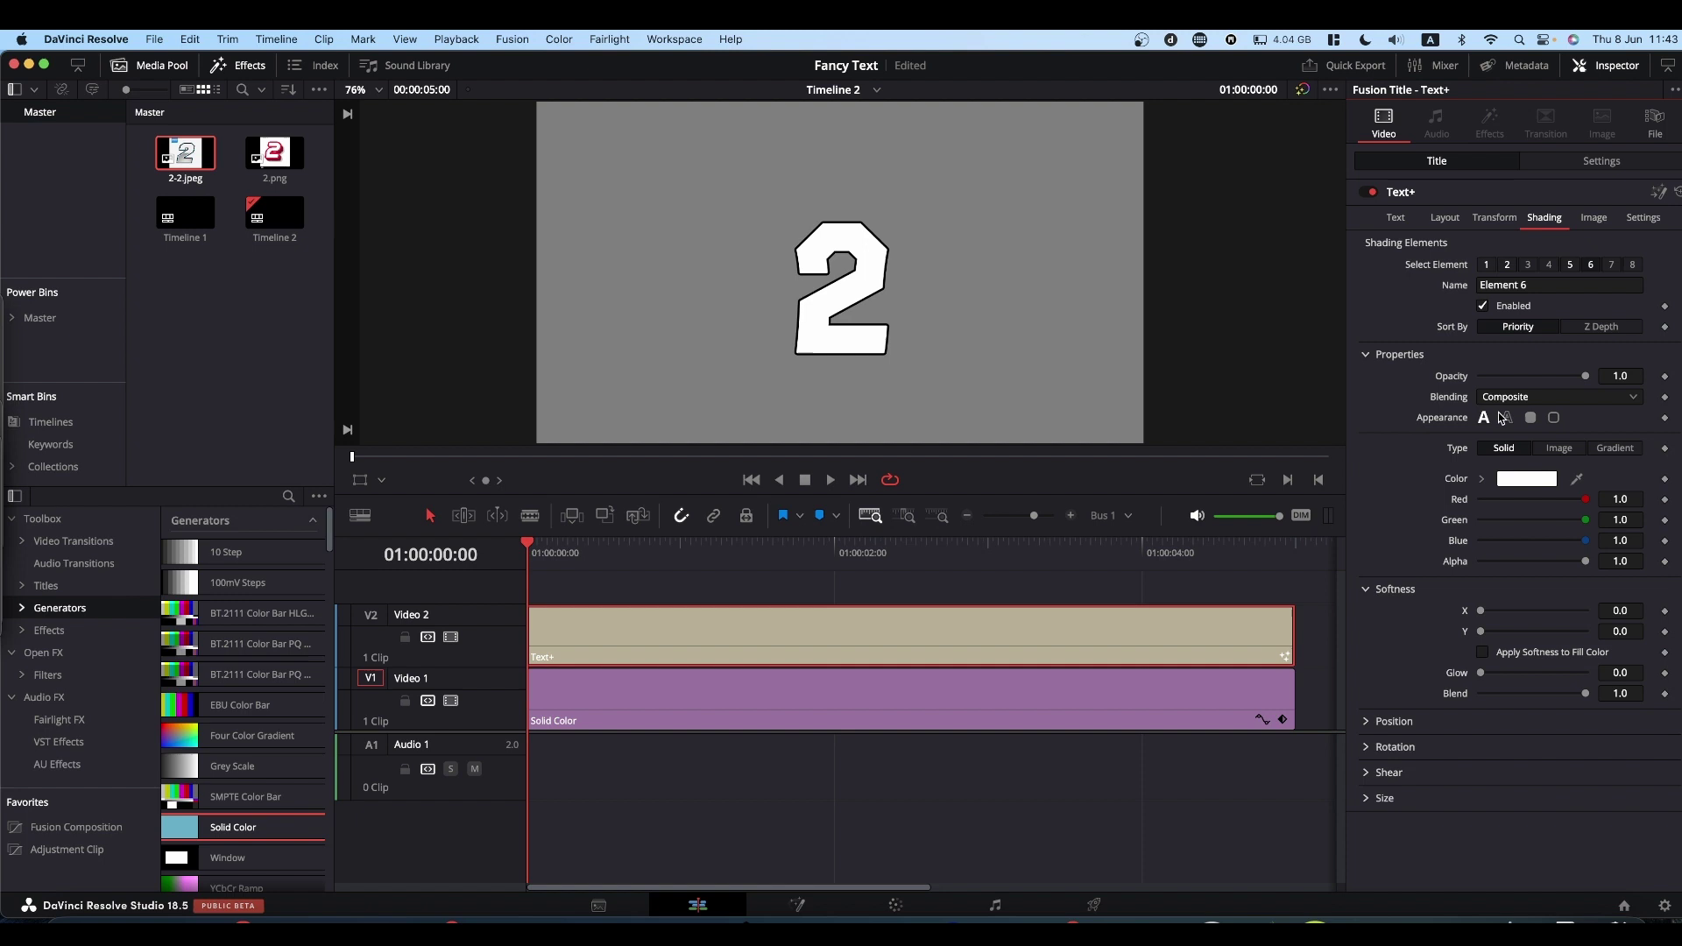
{"action": "left_click", "coordinate": [1505, 419]}
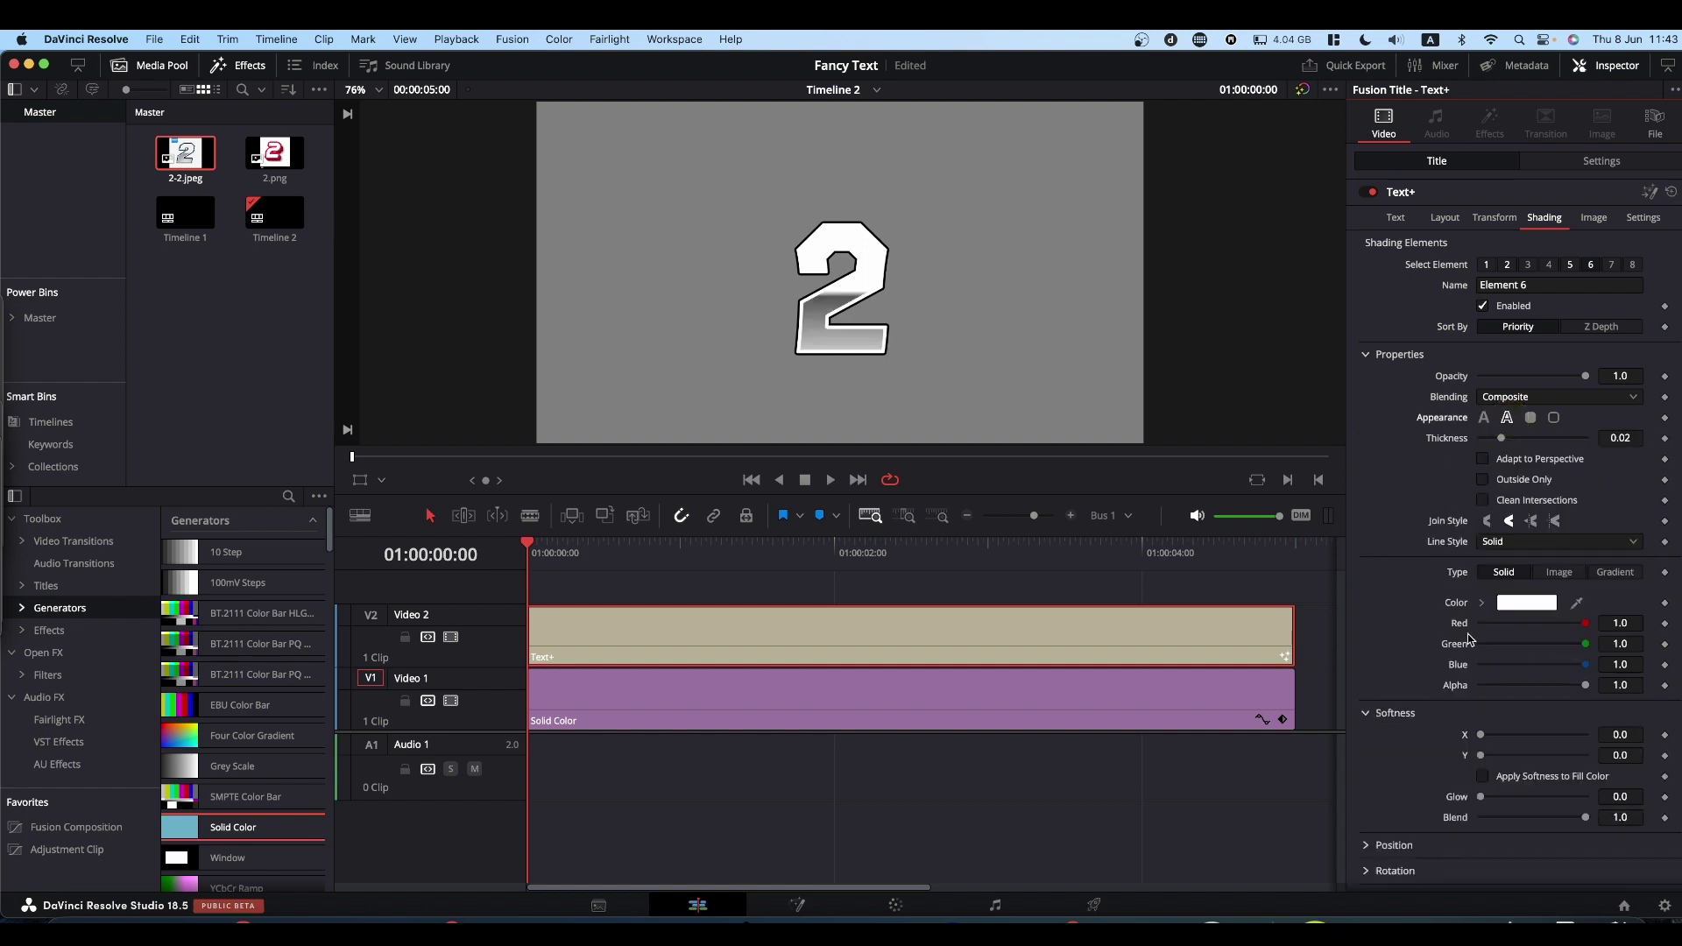
{"action": "left_click_drag", "start_coordinate": [1588, 629], "coordinate": [1390, 639]}
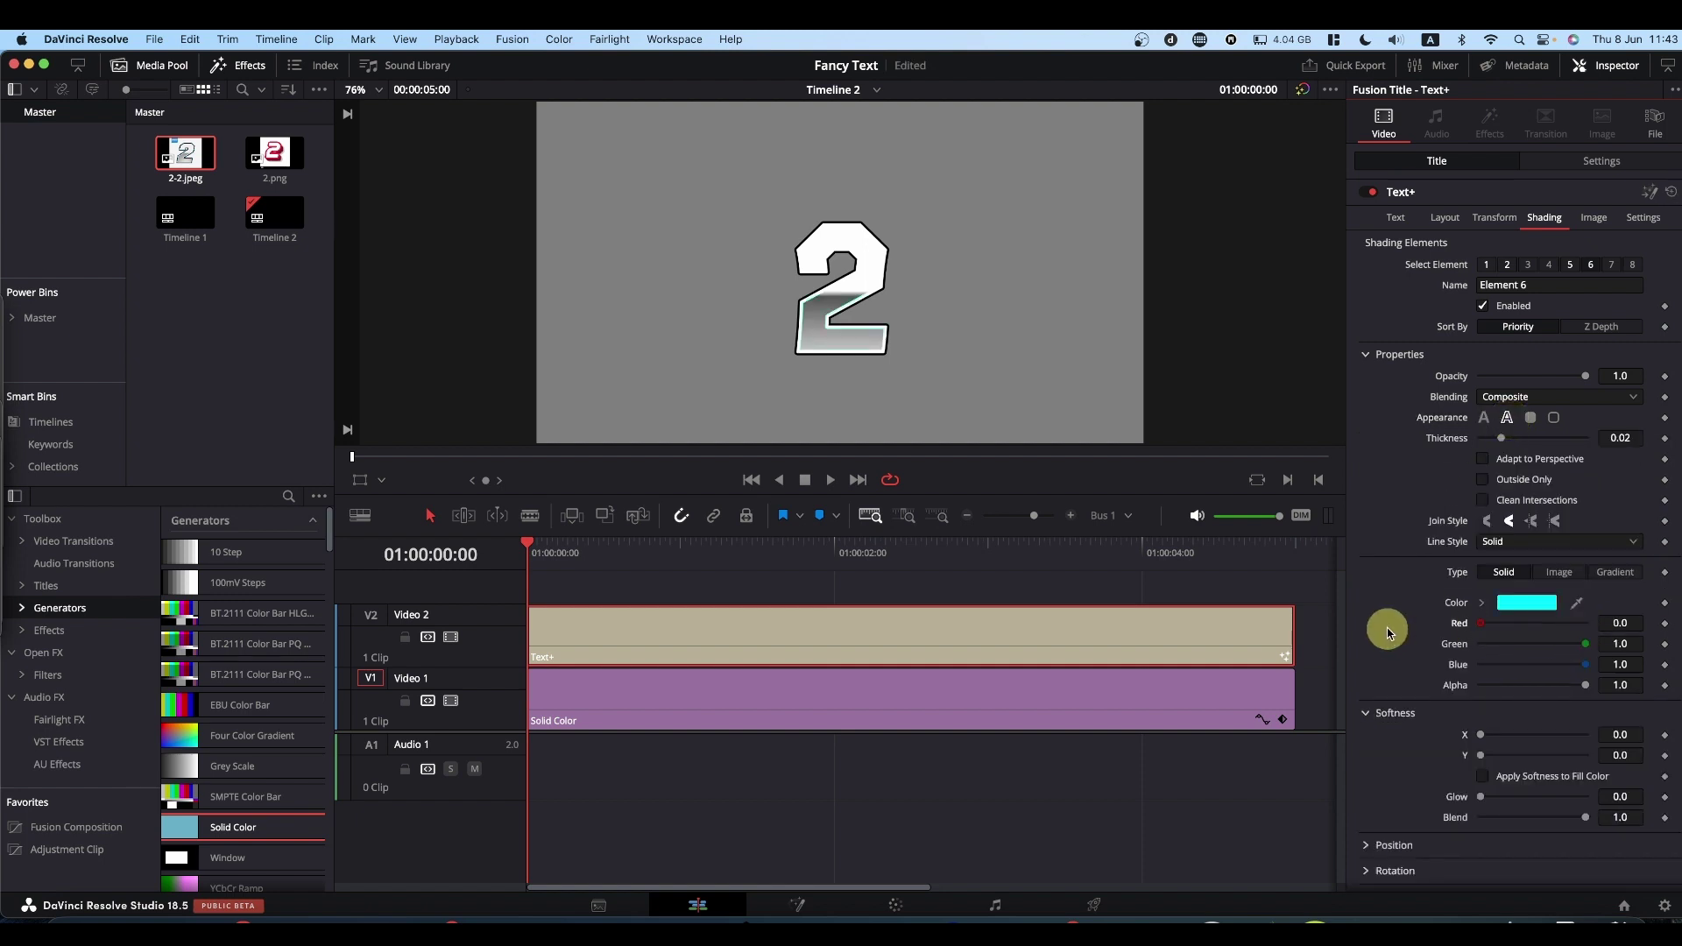
{"action": "left_click_drag", "start_coordinate": [1585, 644], "coordinate": [1401, 648]}
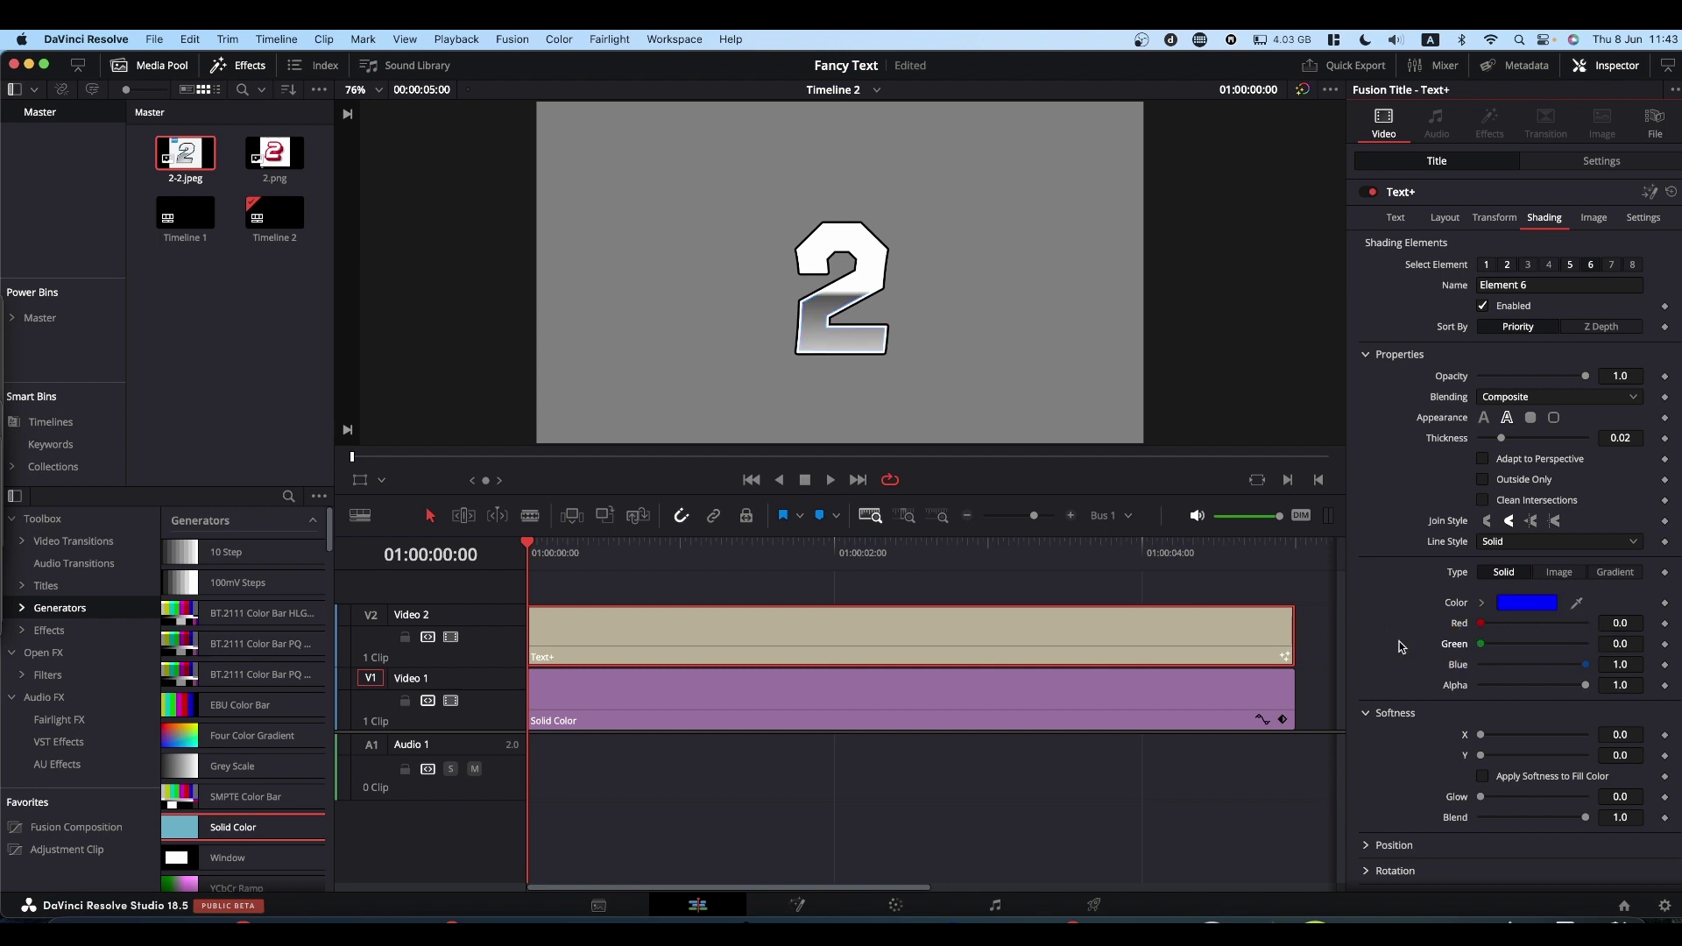
{"action": "left_click", "coordinate": [1483, 480]}
{"action": "left_click_drag", "start_coordinate": [1503, 440], "coordinate": [1525, 442]}
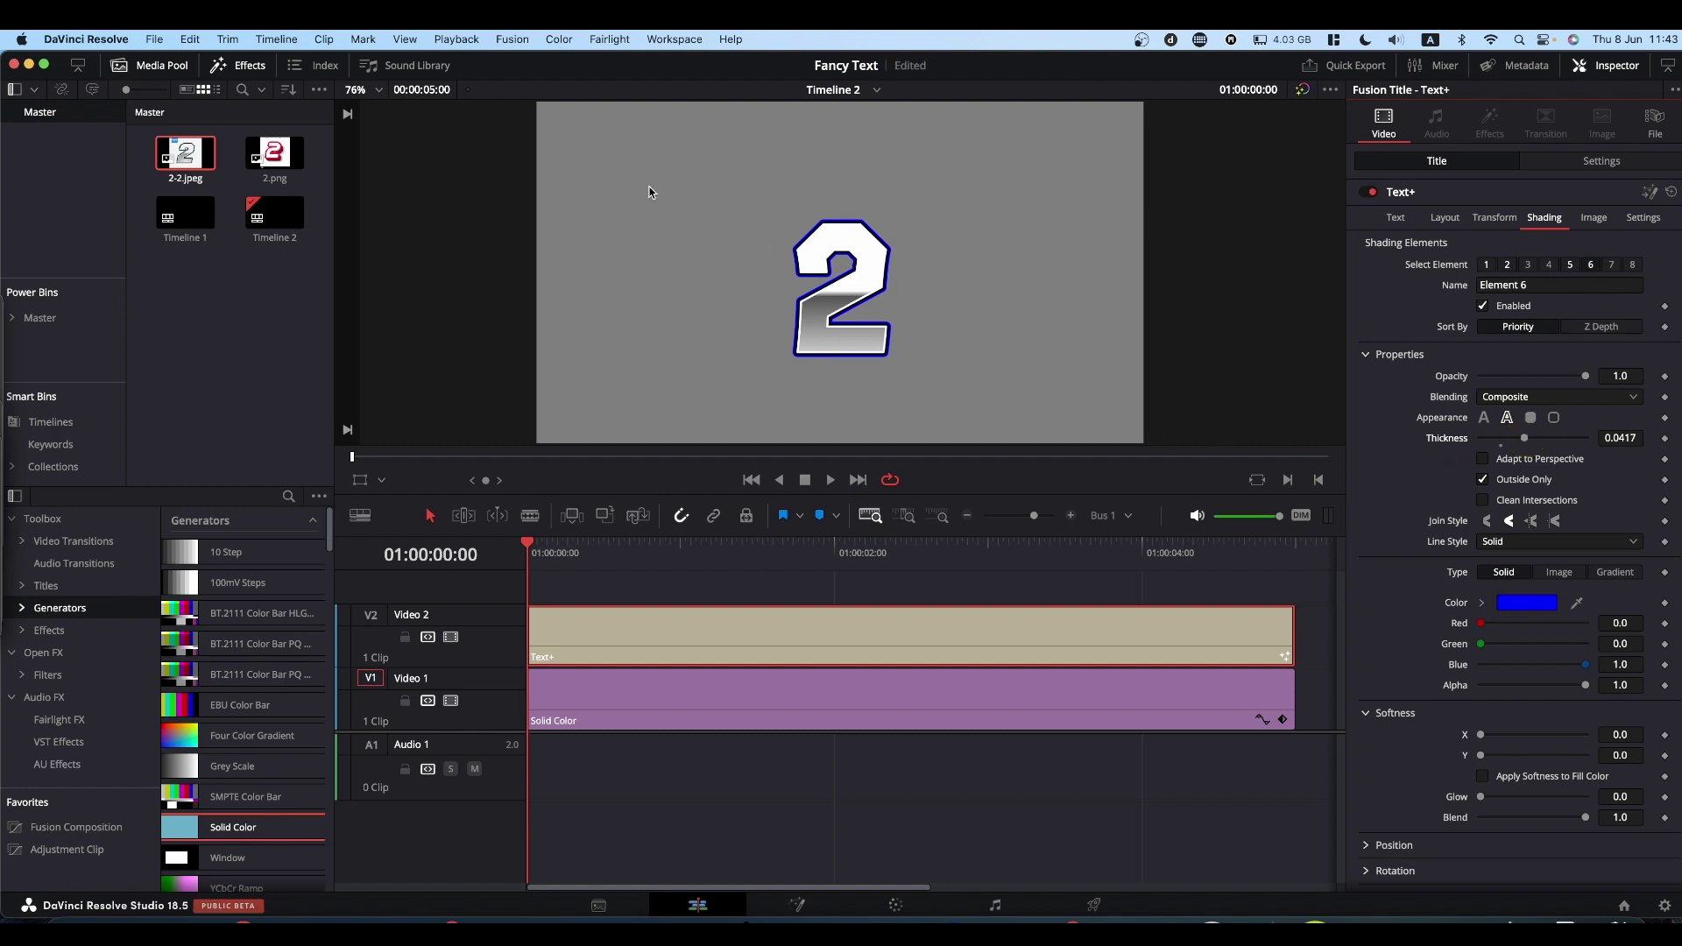
{"action": "key", "text": "cmd+z"}
{"action": "key", "text": "cmd+shift+z"}
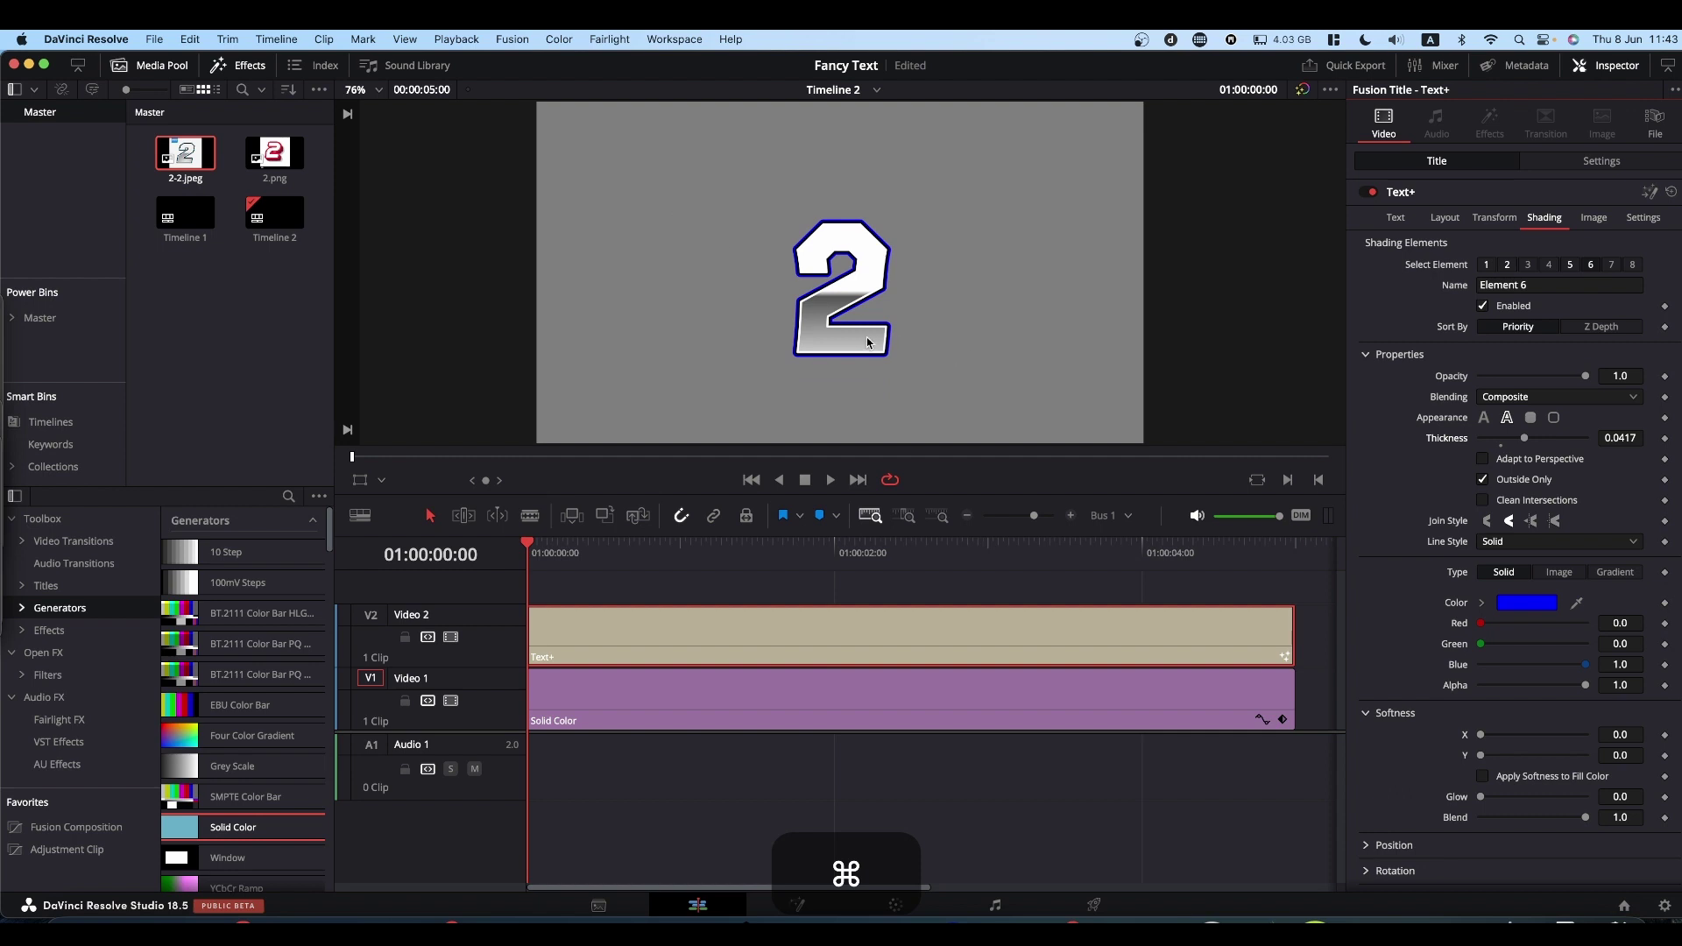
{"action": "key", "text": "cmd+equal"}
{"action": "key", "text": "cmd+equal"}
{"action": "key", "text": "cmd+equal"}
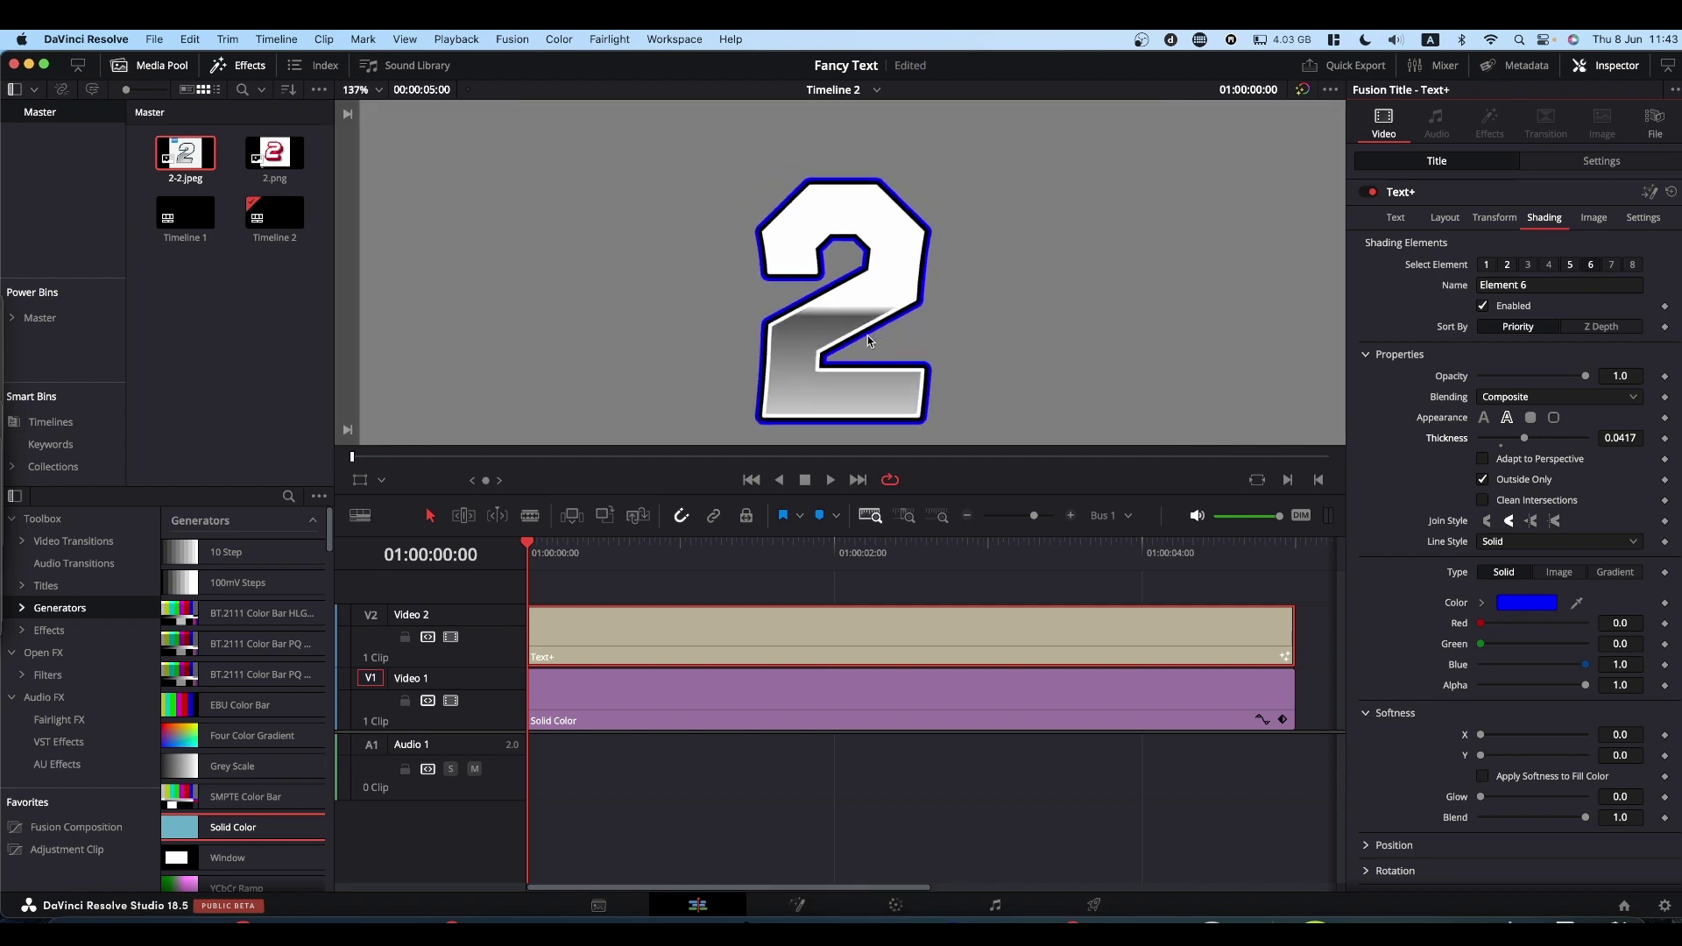
{"action": "scroll", "coordinate": [870, 341], "scroll_direction": "down", "scroll_amount": 2}
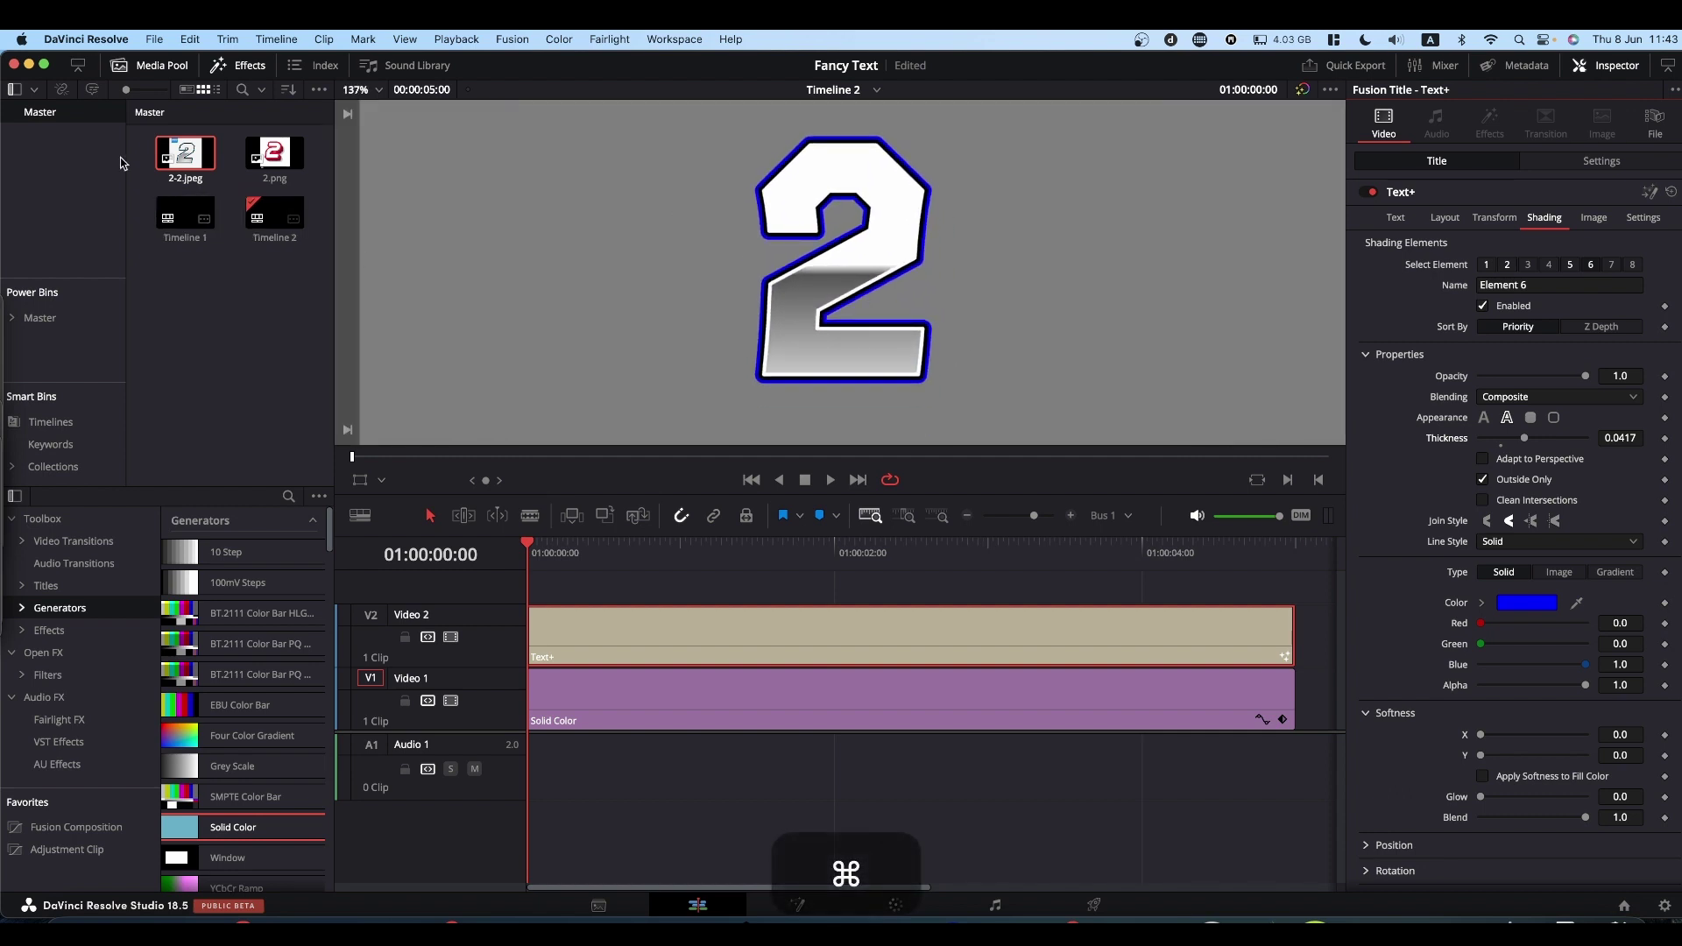
{"action": "left_click", "coordinate": [185, 153]}
{"action": "double_click", "coordinate": [185, 153]}
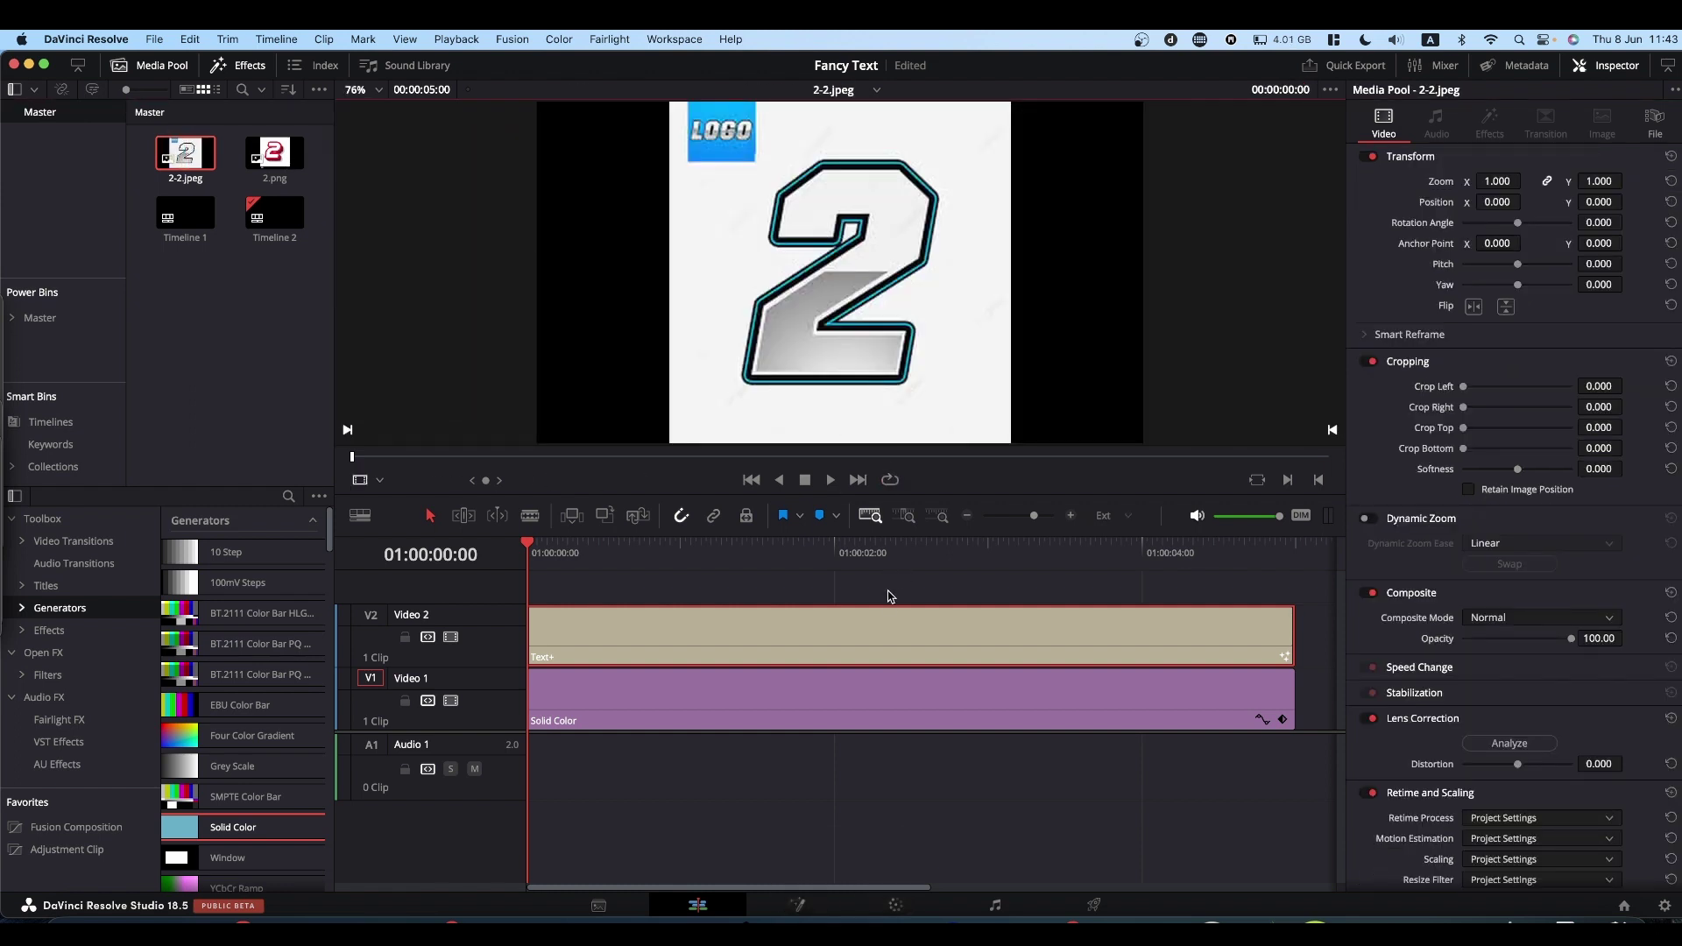
{"action": "left_click", "coordinate": [876, 613]}
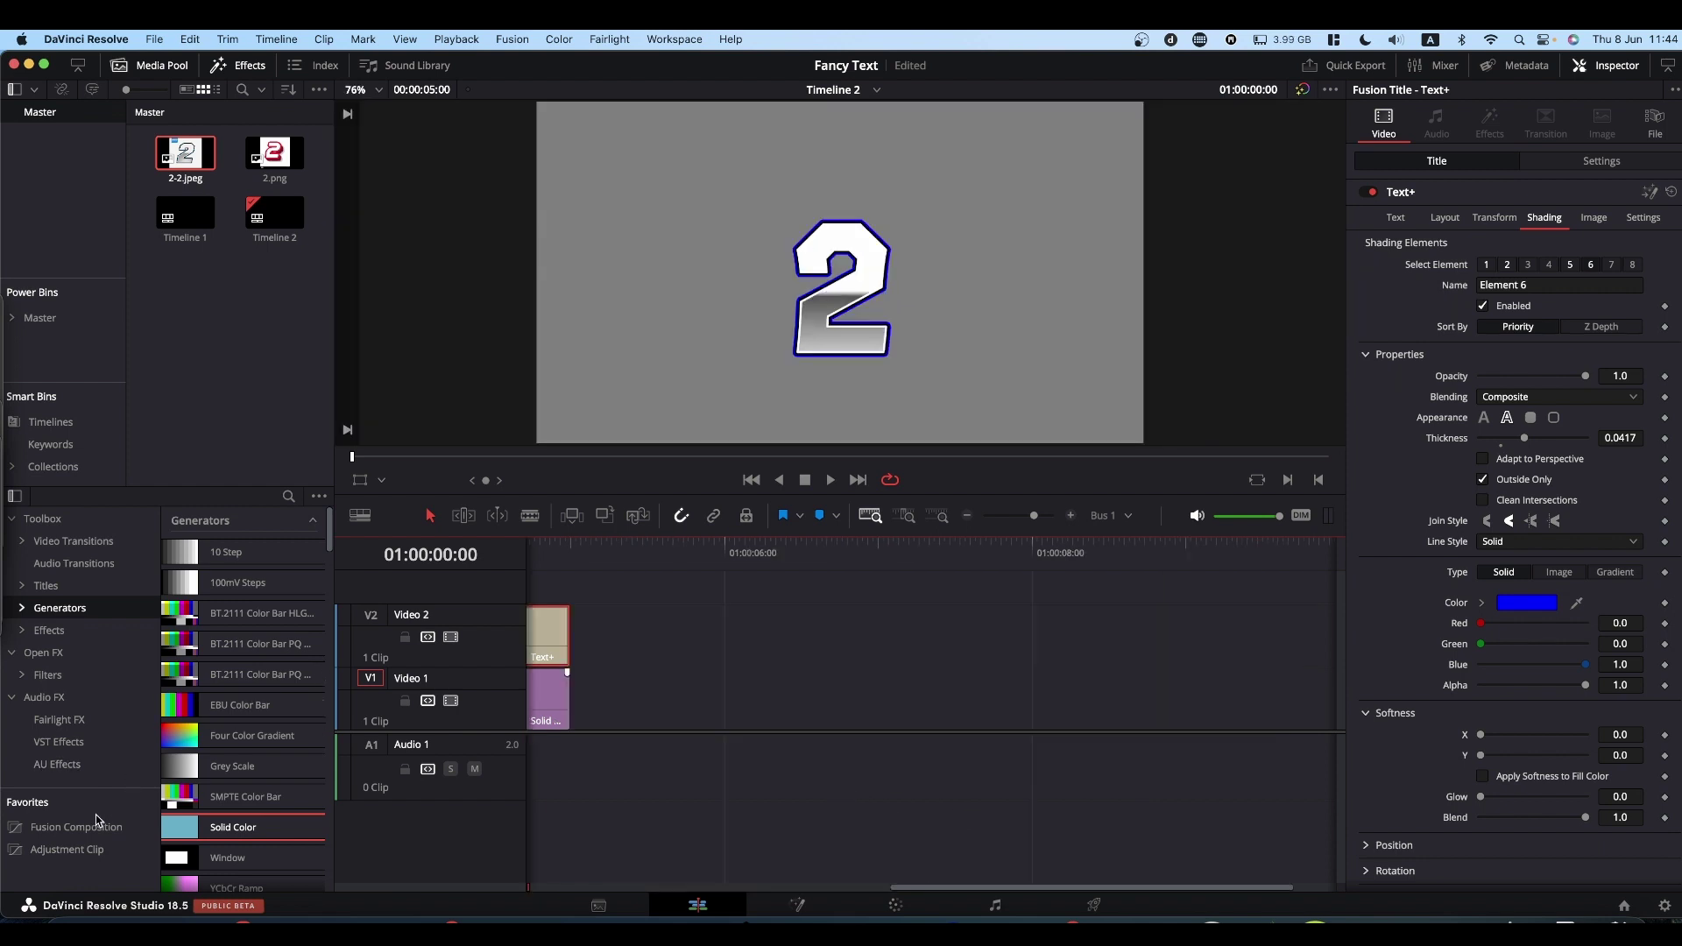
Step: Place a Fusion Composition clip on V1 after the solid colour and open it in Fusion
{"action": "left_click_drag", "start_coordinate": [97, 823], "coordinate": [661, 770]}
{"action": "key", "text": "shift+z"}
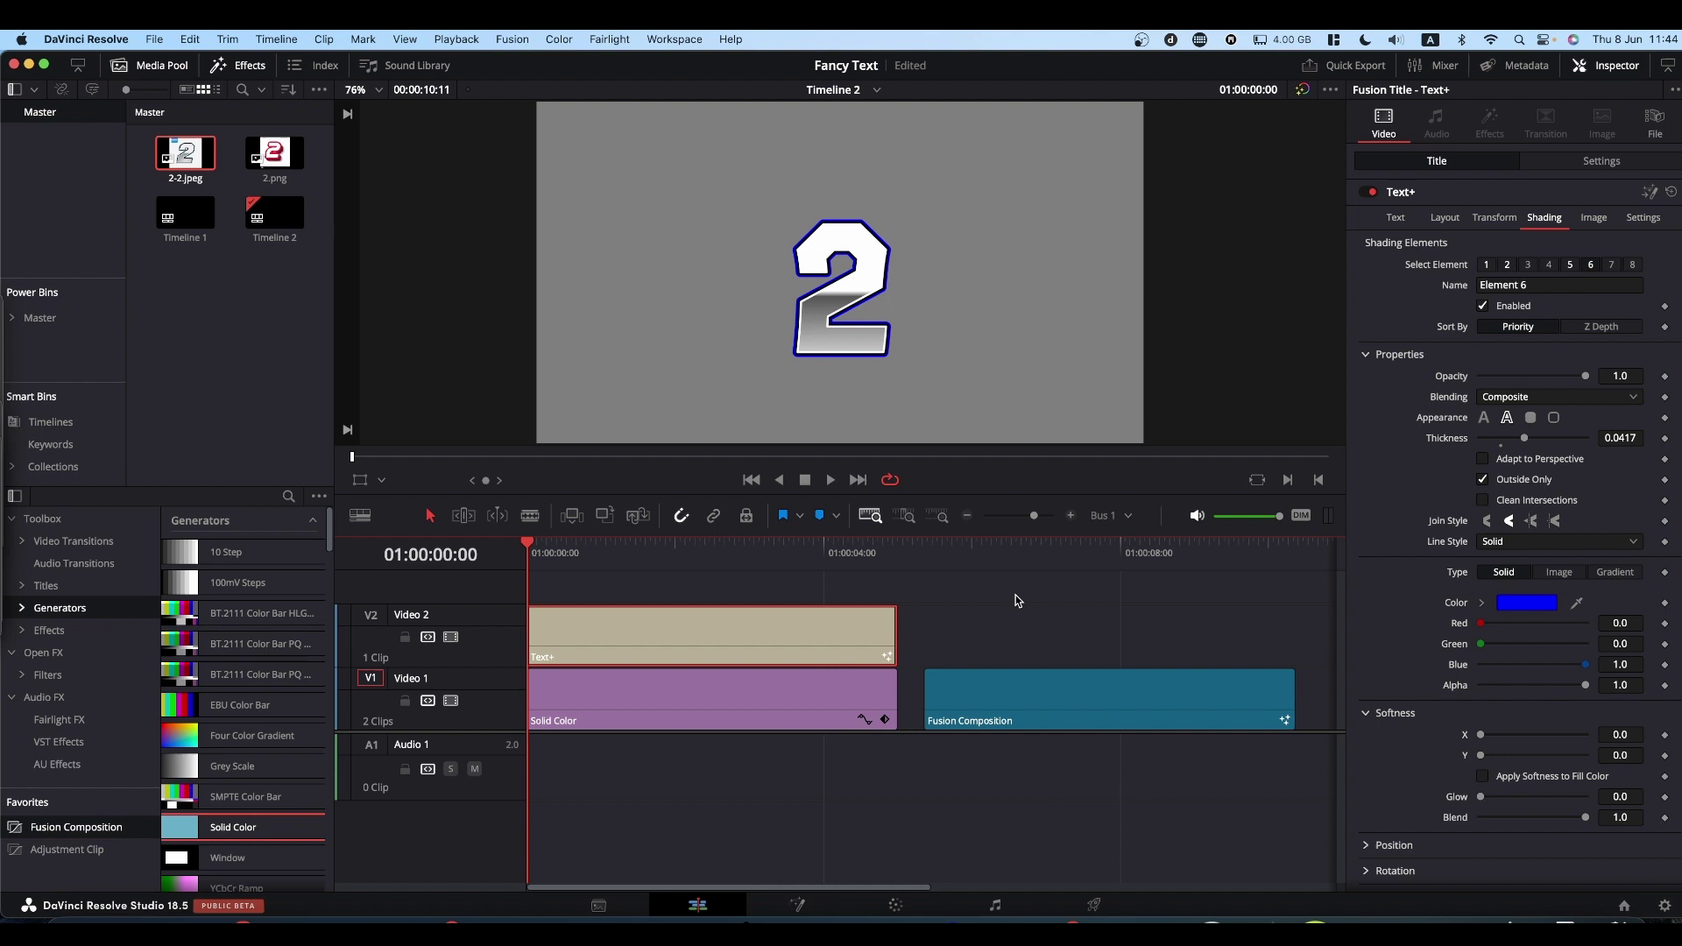
{"action": "left_click", "coordinate": [1020, 561]}
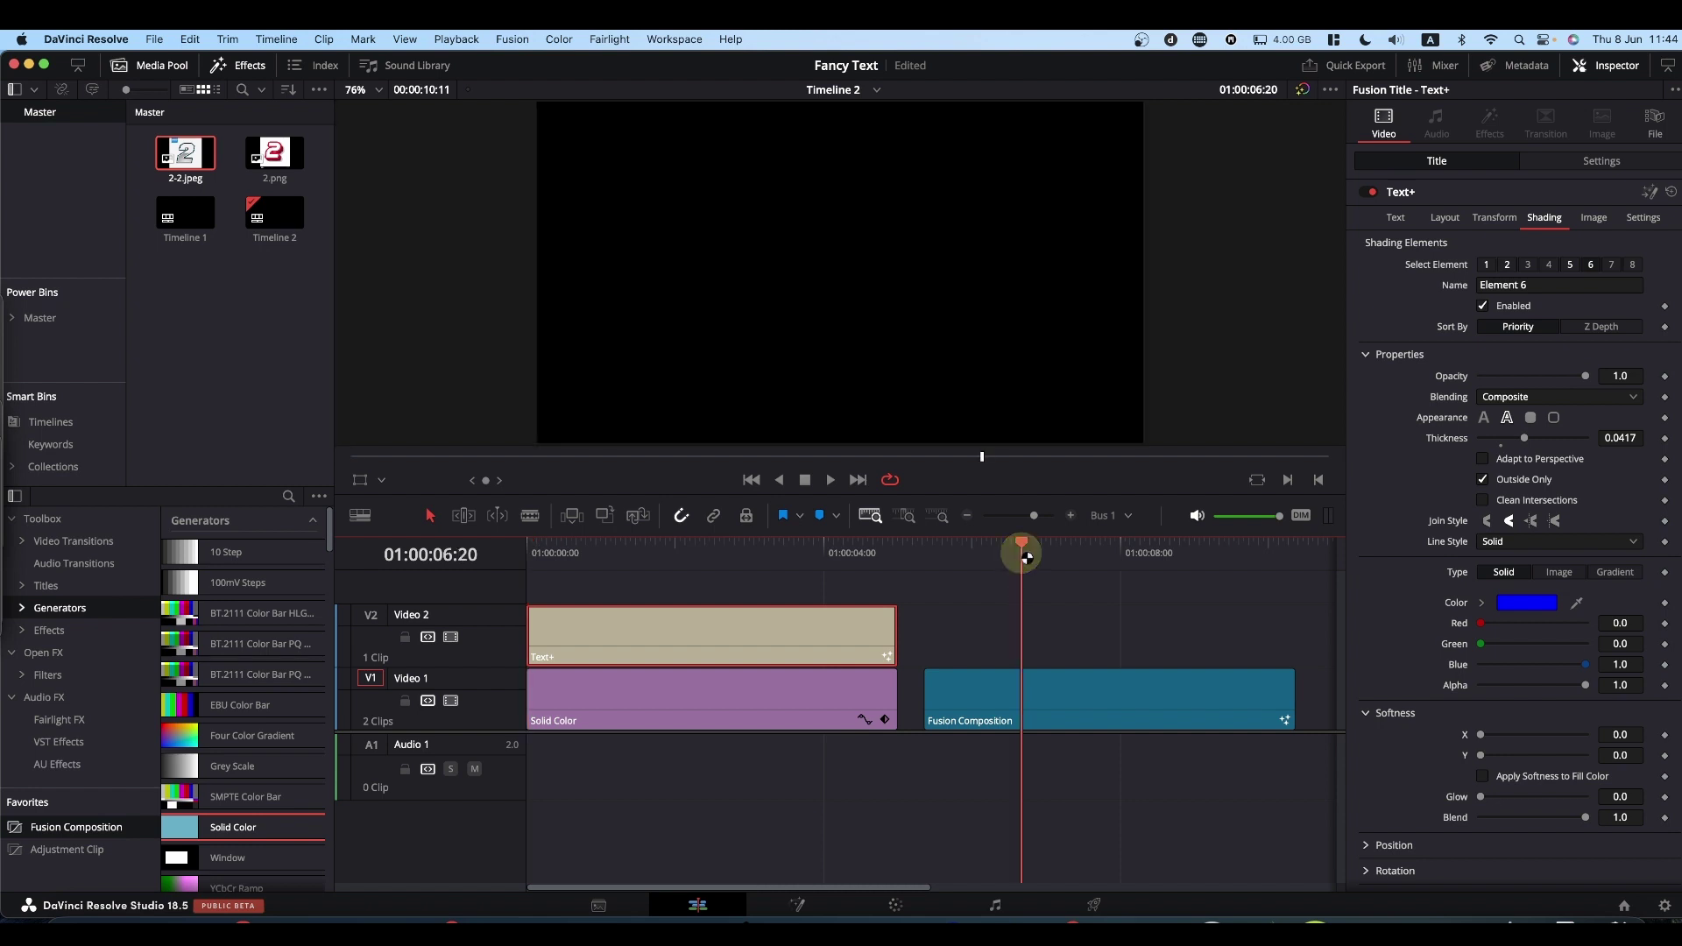
{"action": "left_click", "coordinate": [800, 905]}
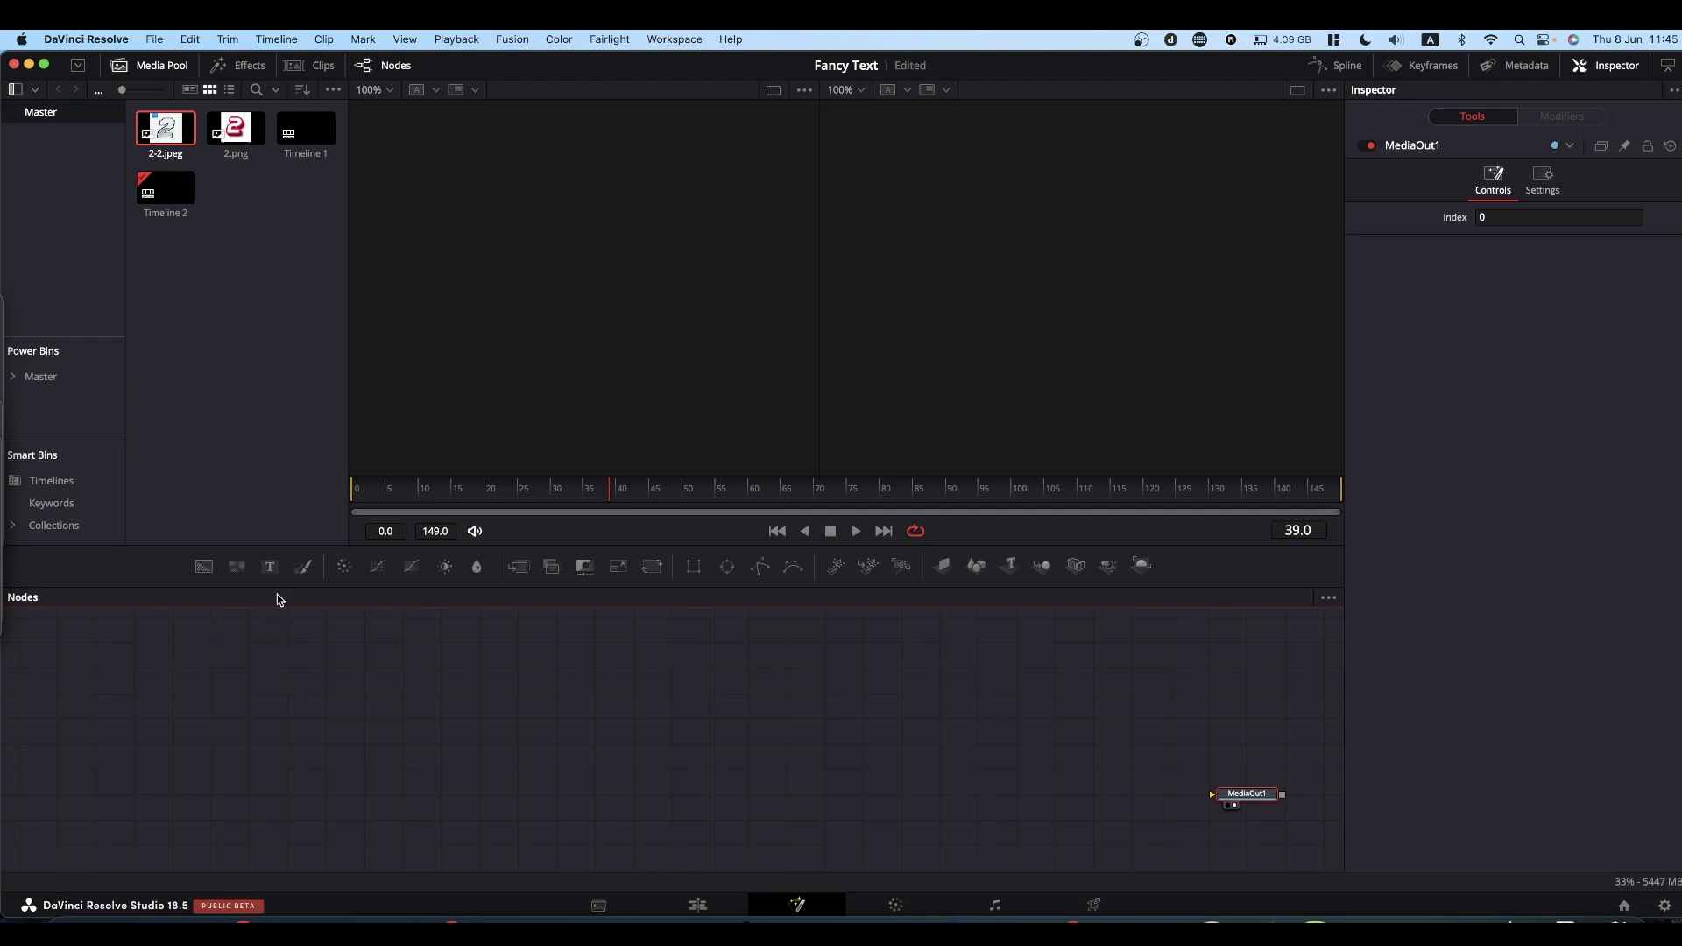
Step: Add a Text1 node and the 2.png reference to the node graph, viewing Text1
{"action": "left_click_drag", "start_coordinate": [270, 567], "coordinate": [613, 726]}
{"action": "left_click_drag", "start_coordinate": [236, 131], "coordinate": [601, 123]}
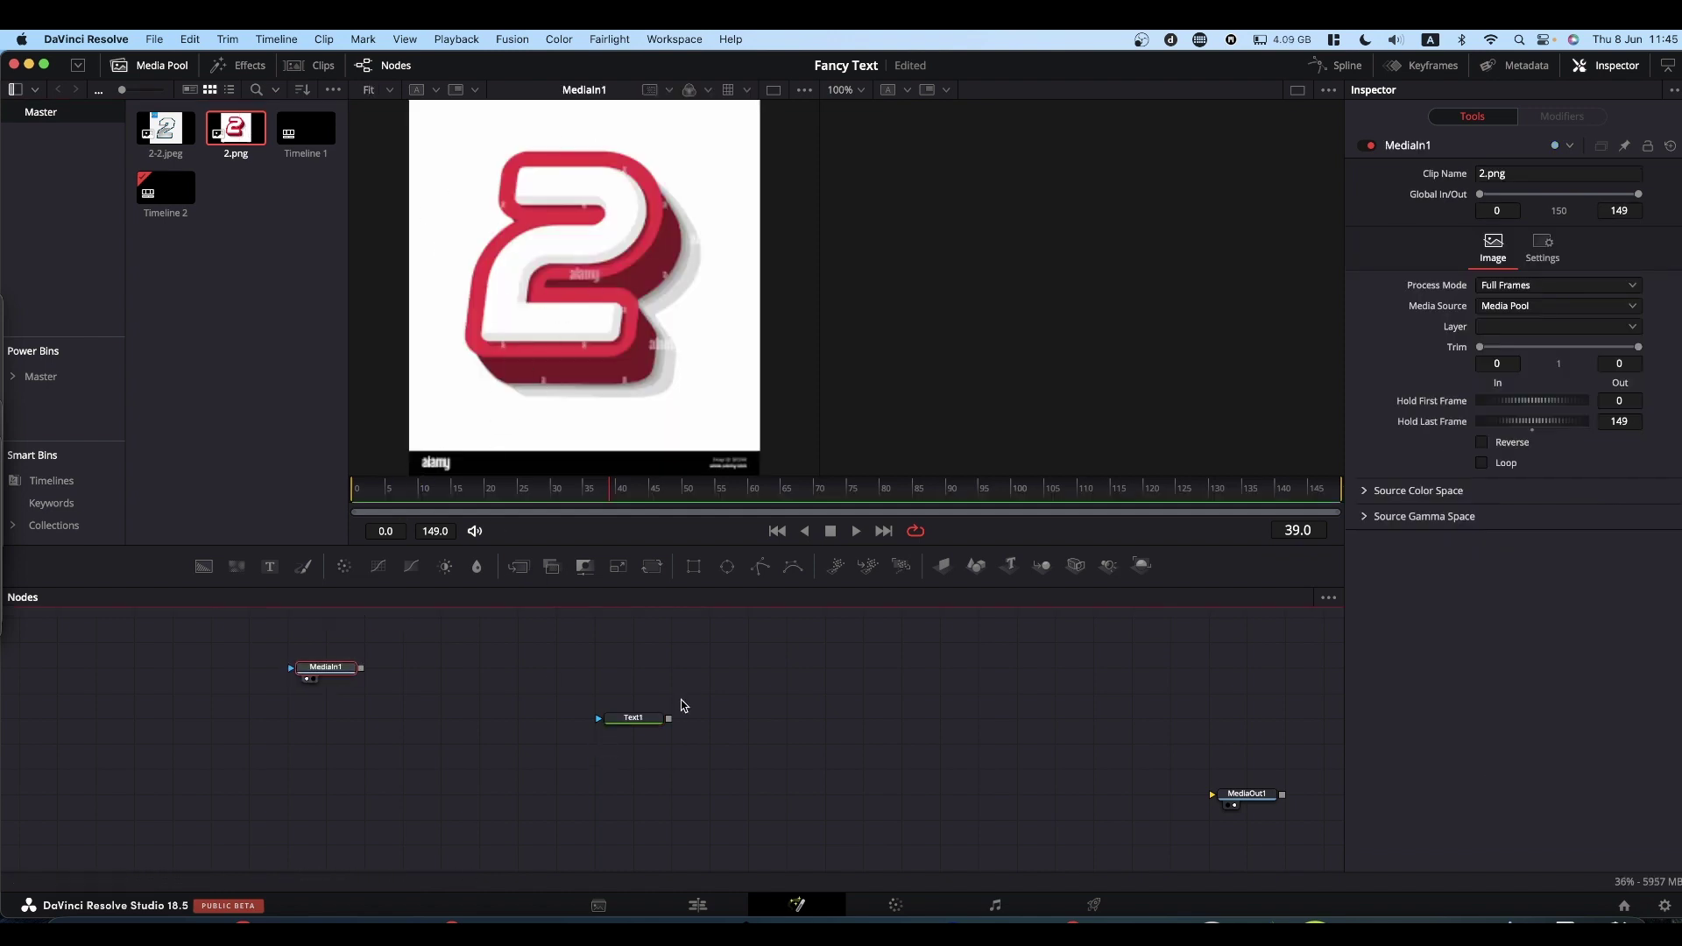
{"action": "left_click_drag", "start_coordinate": [628, 720], "coordinate": [1072, 270]}
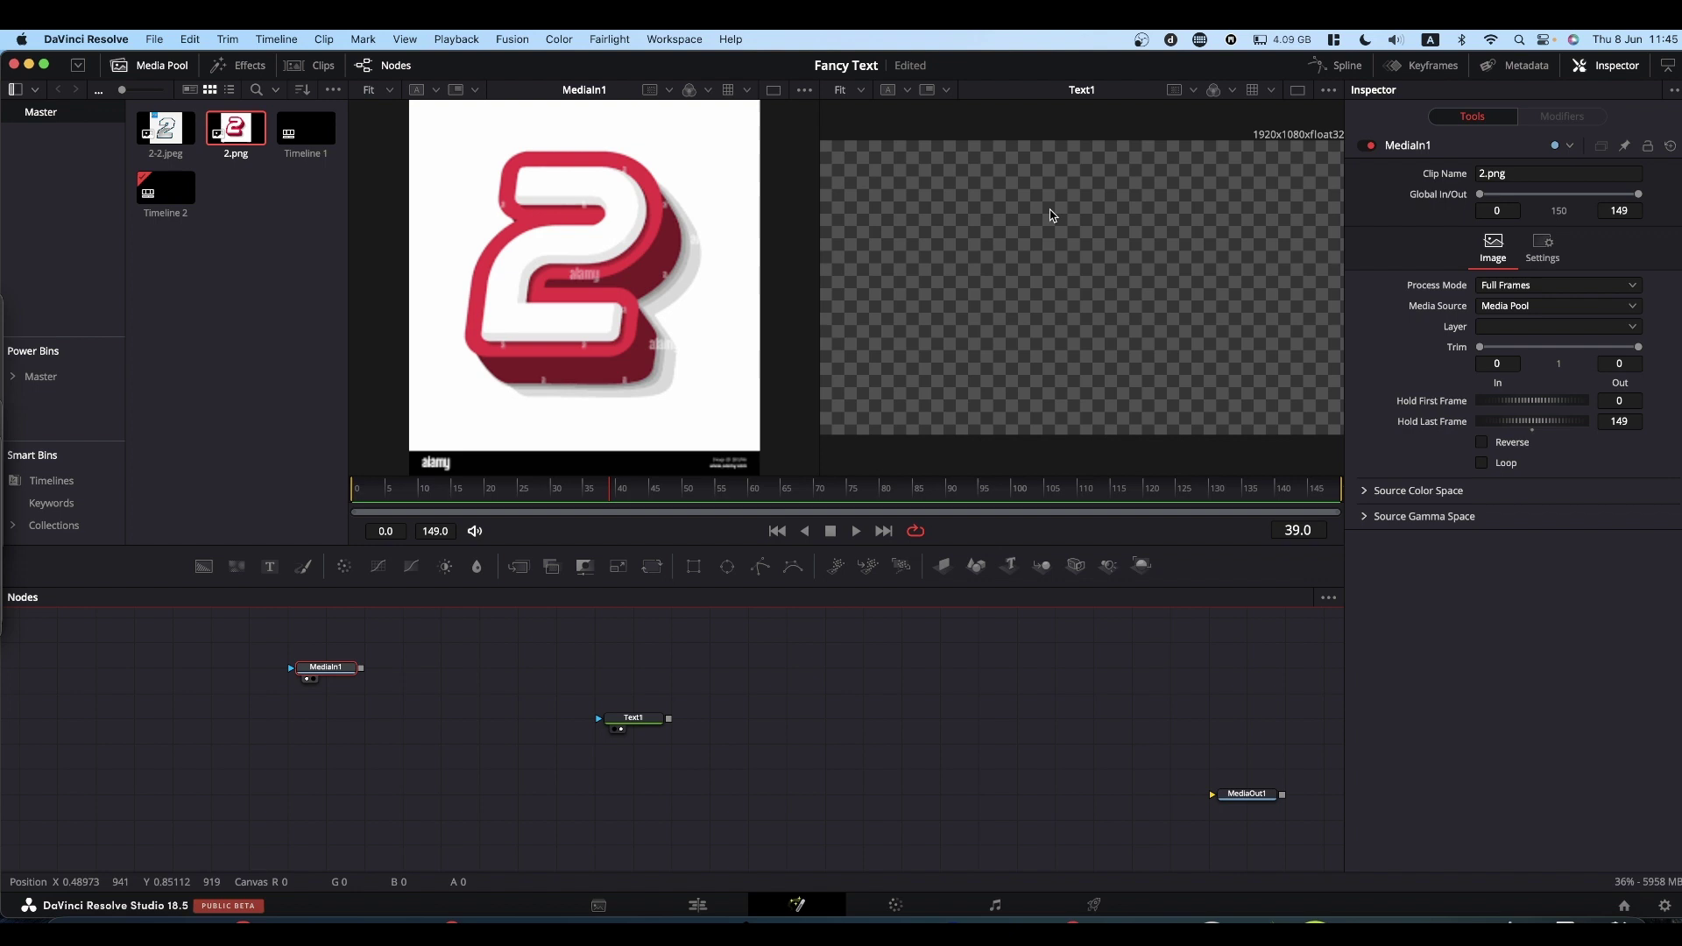
Step: Make Text1 a '2' in Redline Super-Italic, enlarged to about size 0.42
{"action": "left_click", "coordinate": [1466, 312]}
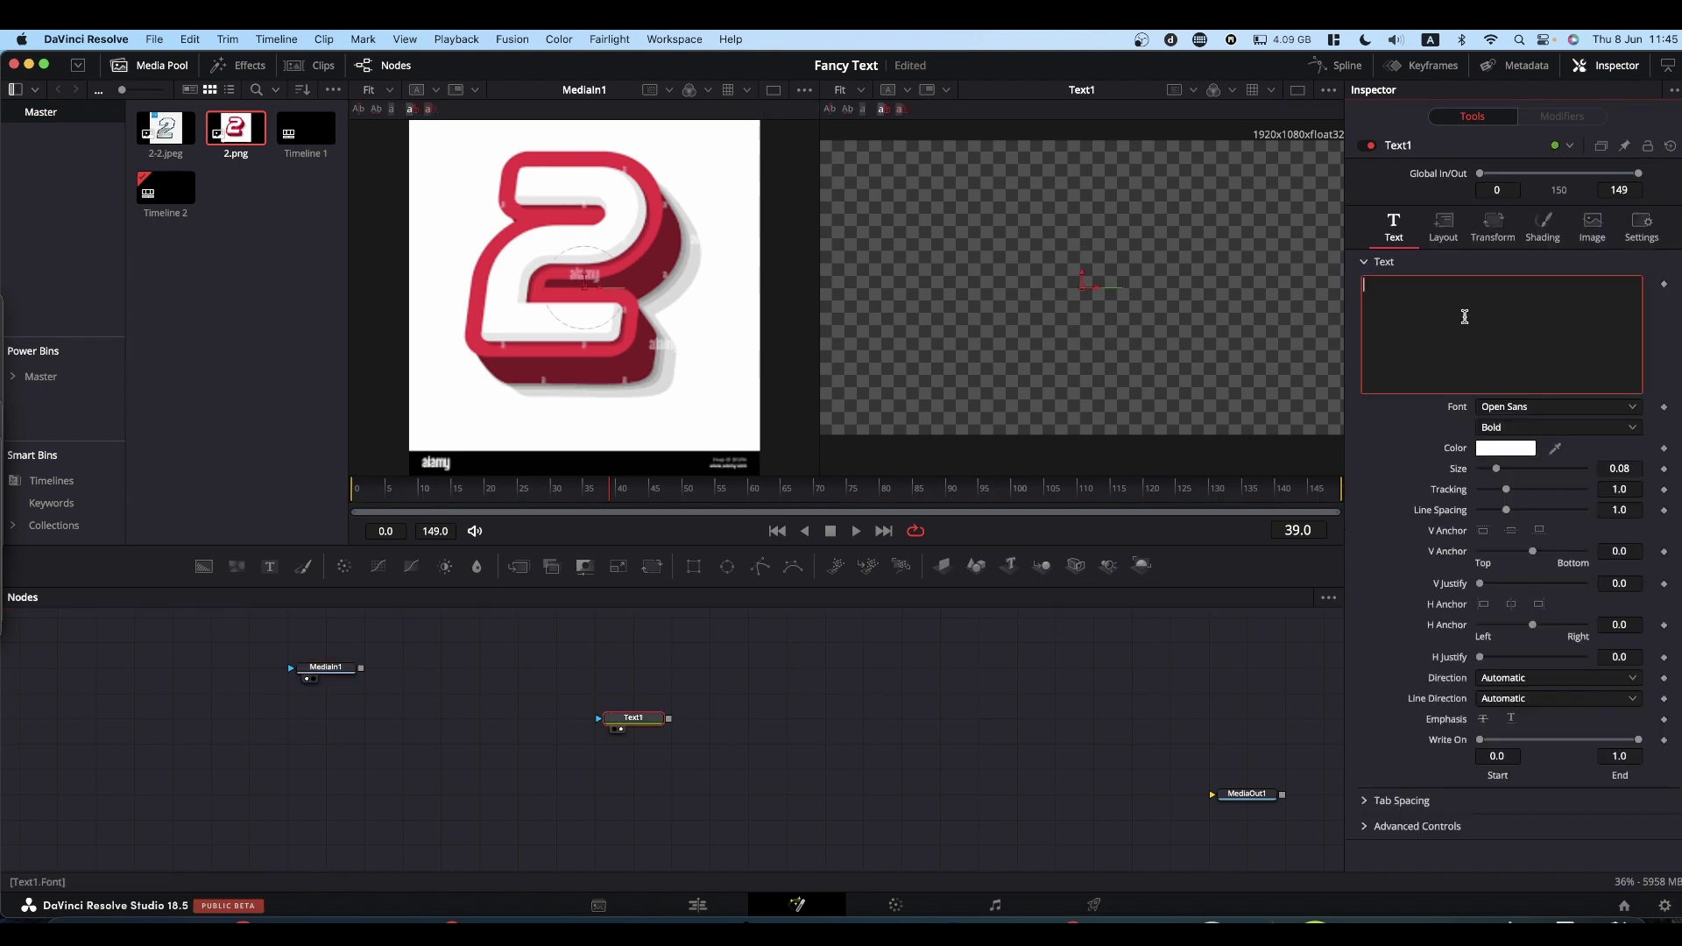
{"action": "type", "text": "2"}
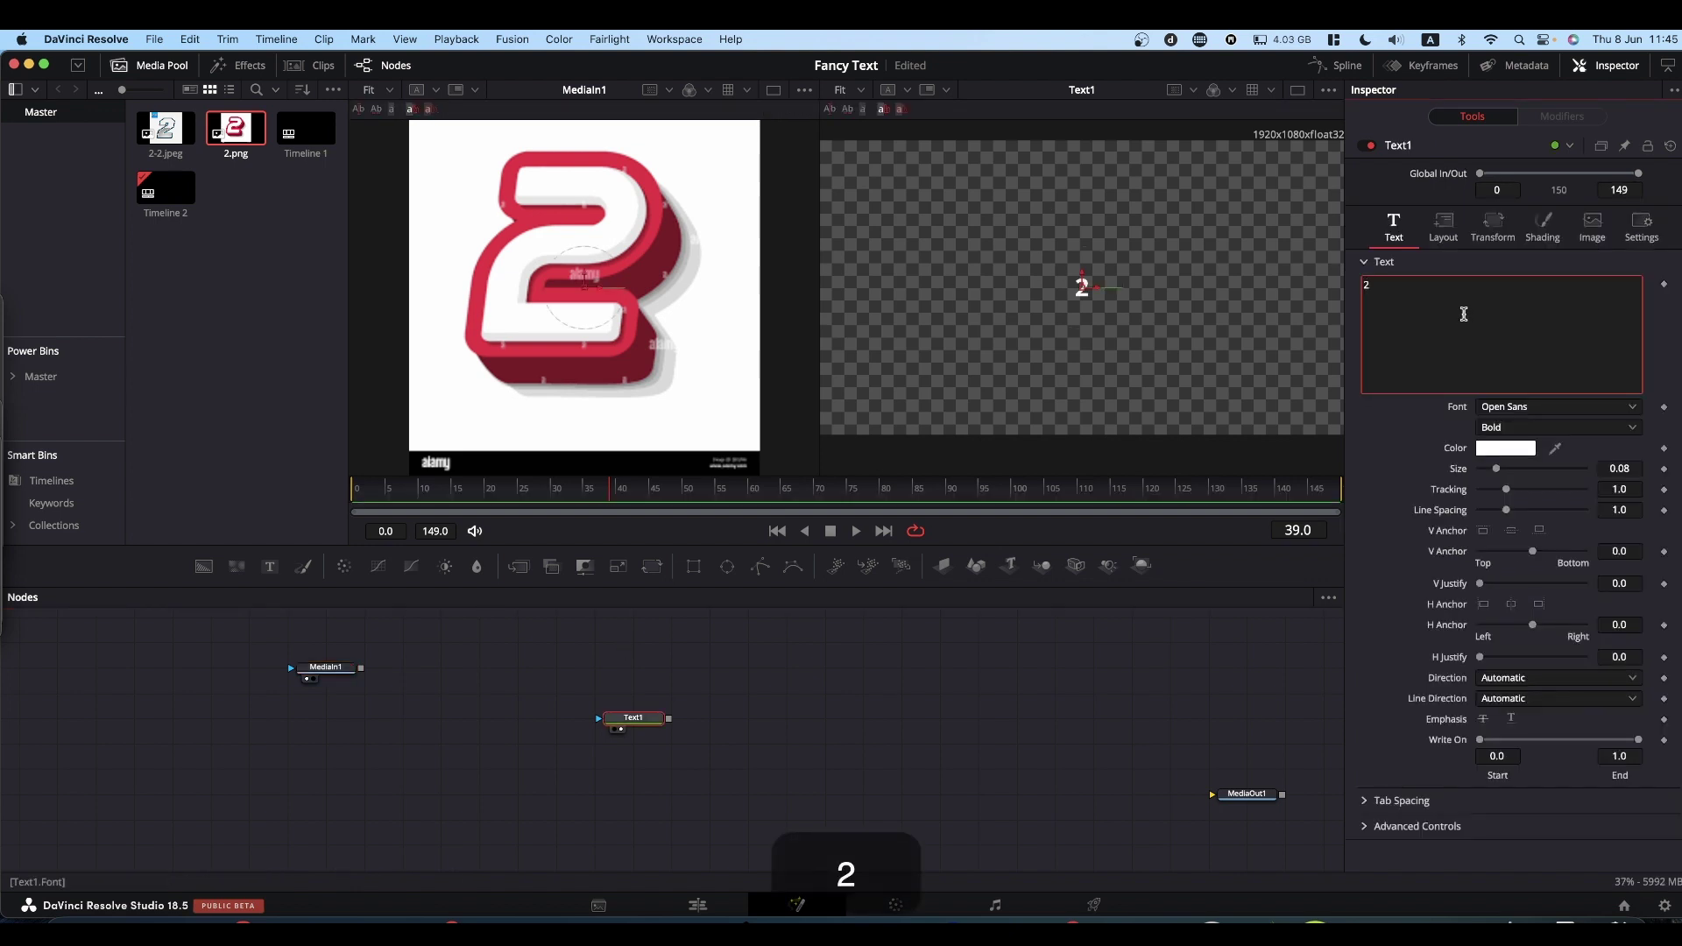
{"action": "left_click", "coordinate": [1562, 408]}
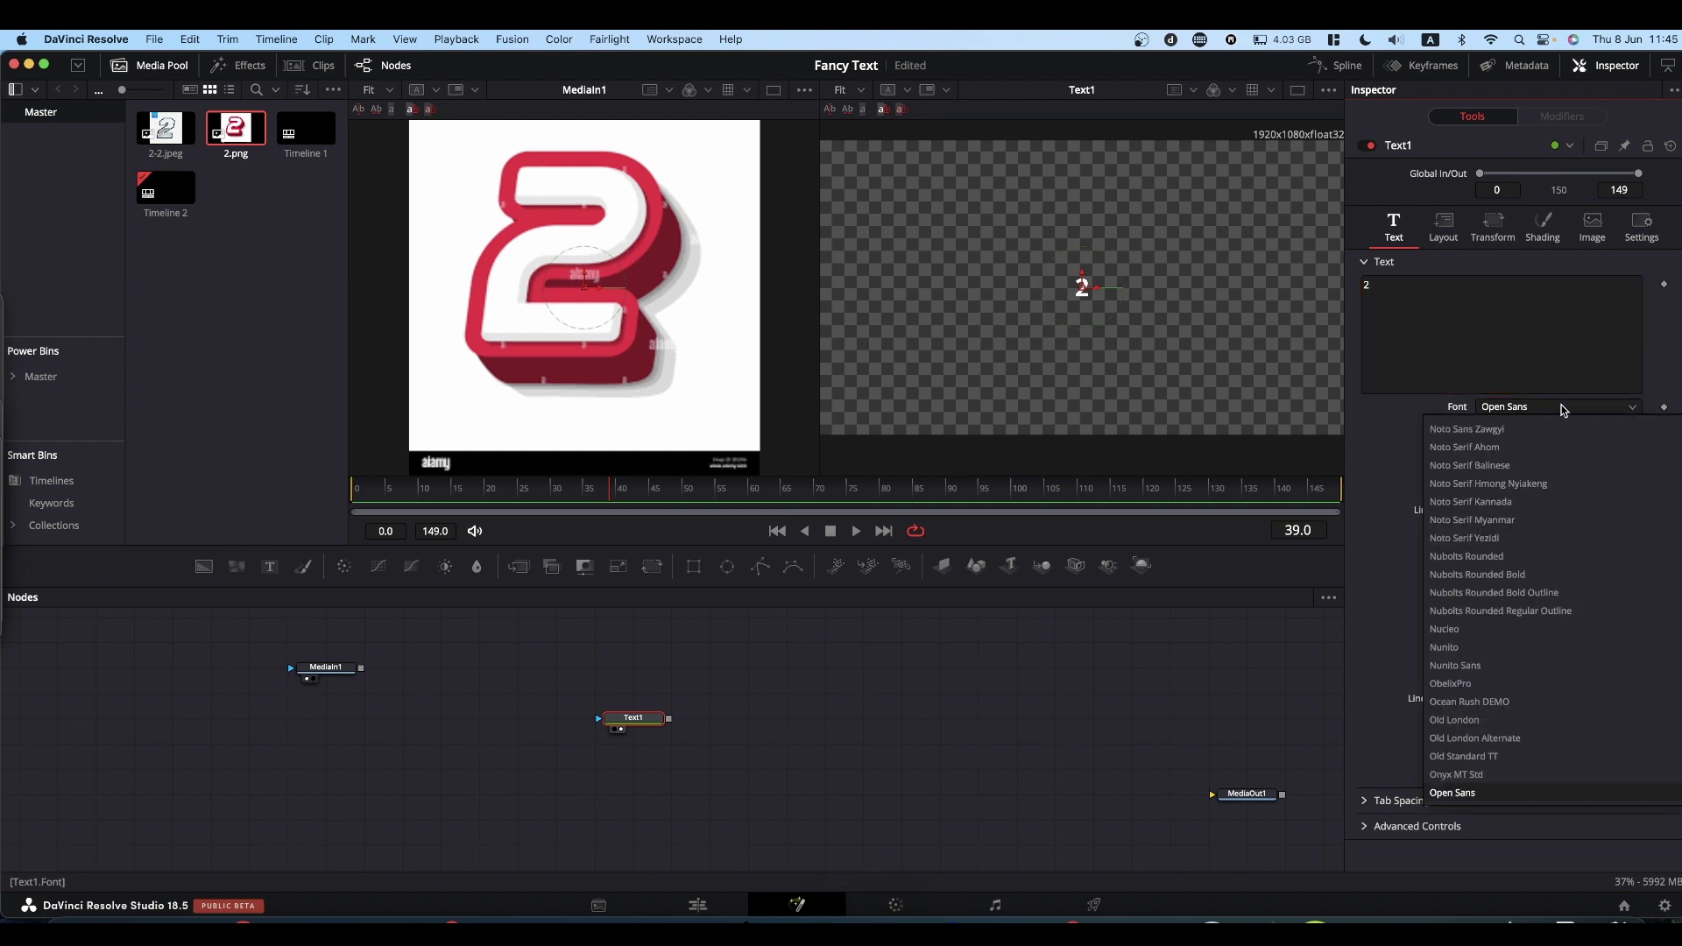
{"action": "type", "text": "redli"}
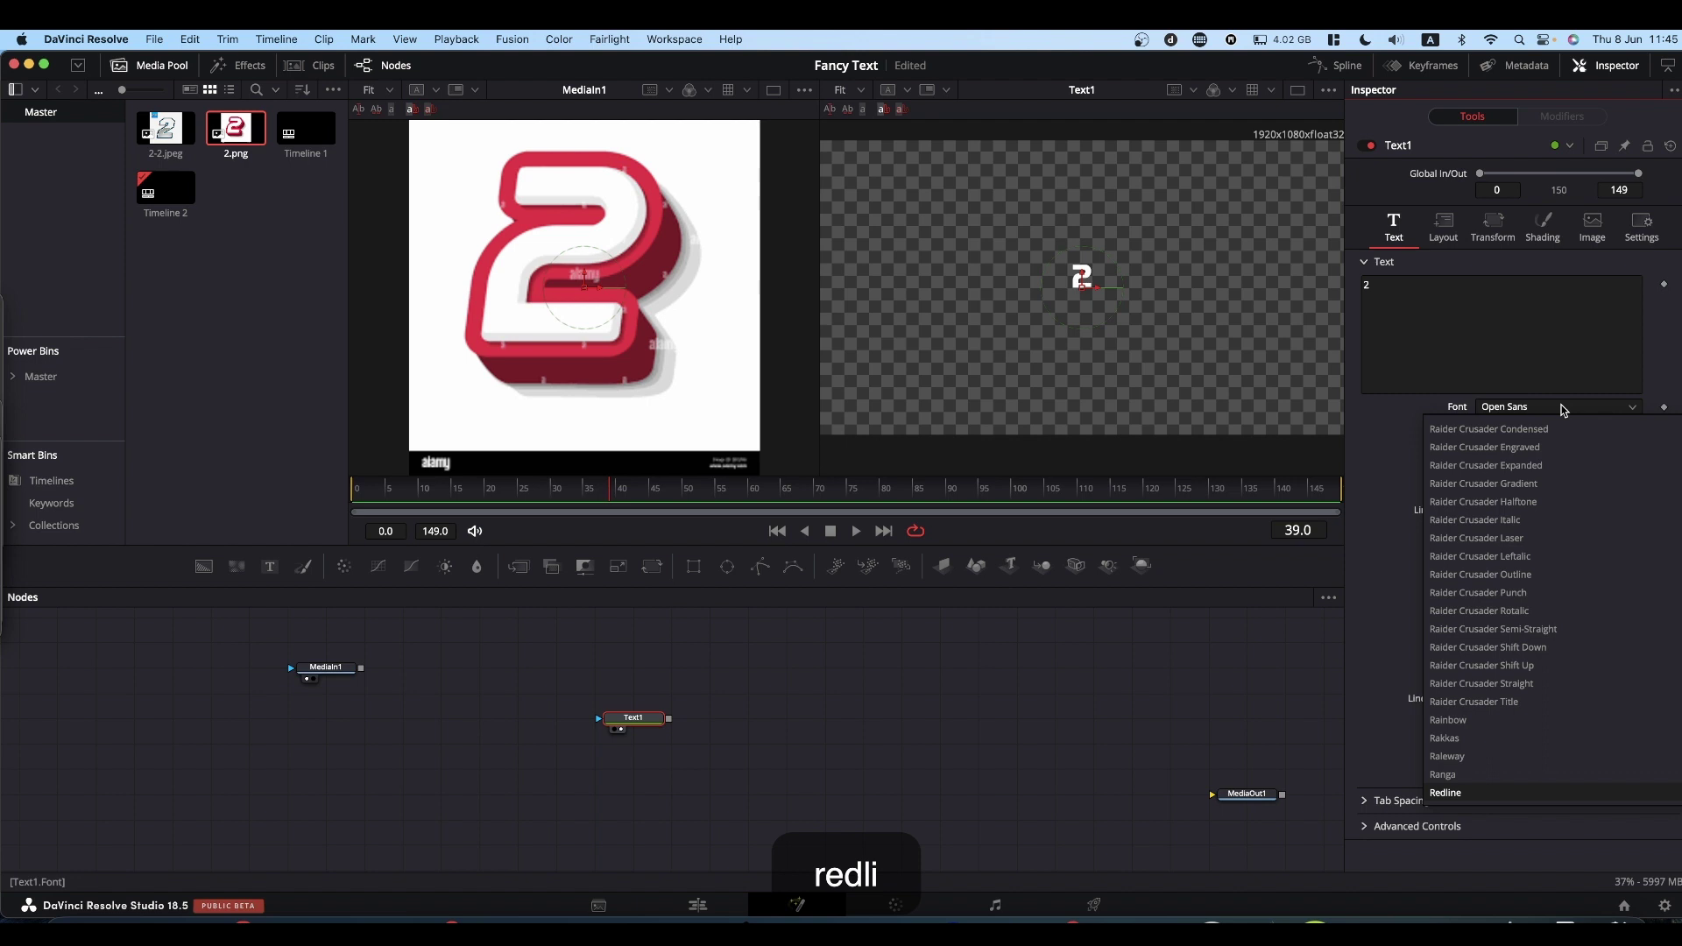
{"action": "key", "text": "Return"}
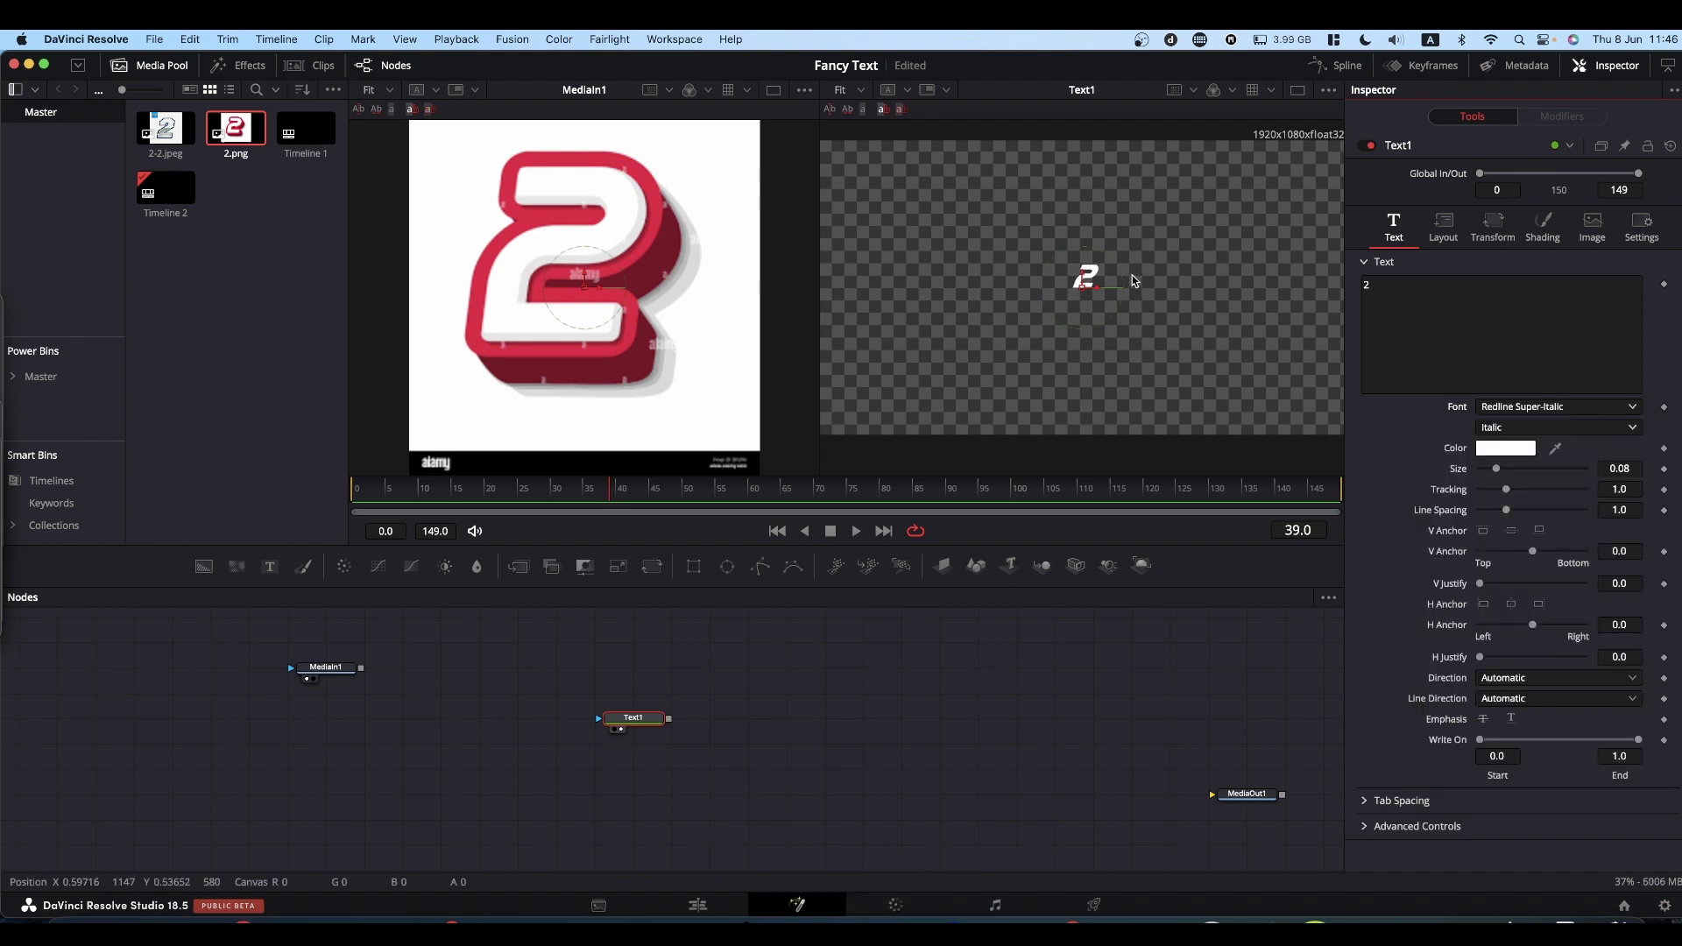
{"action": "left_click_drag", "start_coordinate": [1496, 469], "coordinate": [1568, 473]}
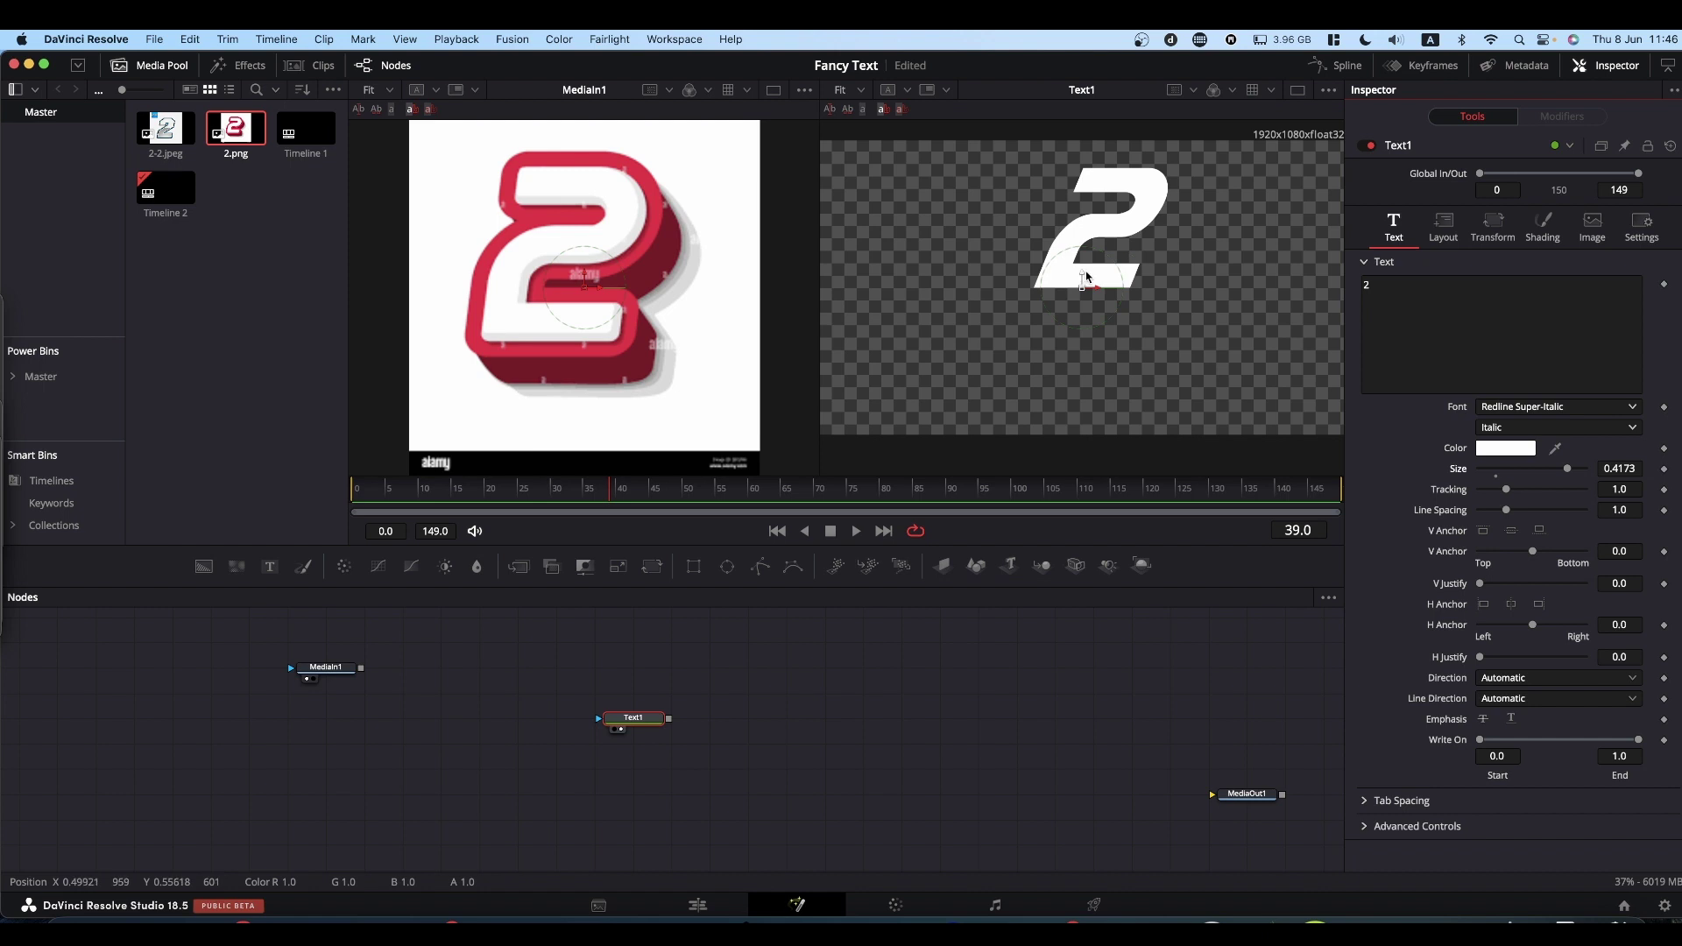
Step: Lower the '2' to Center Y 0.298 in the Layout settings
{"action": "left_click", "coordinate": [1444, 230]}
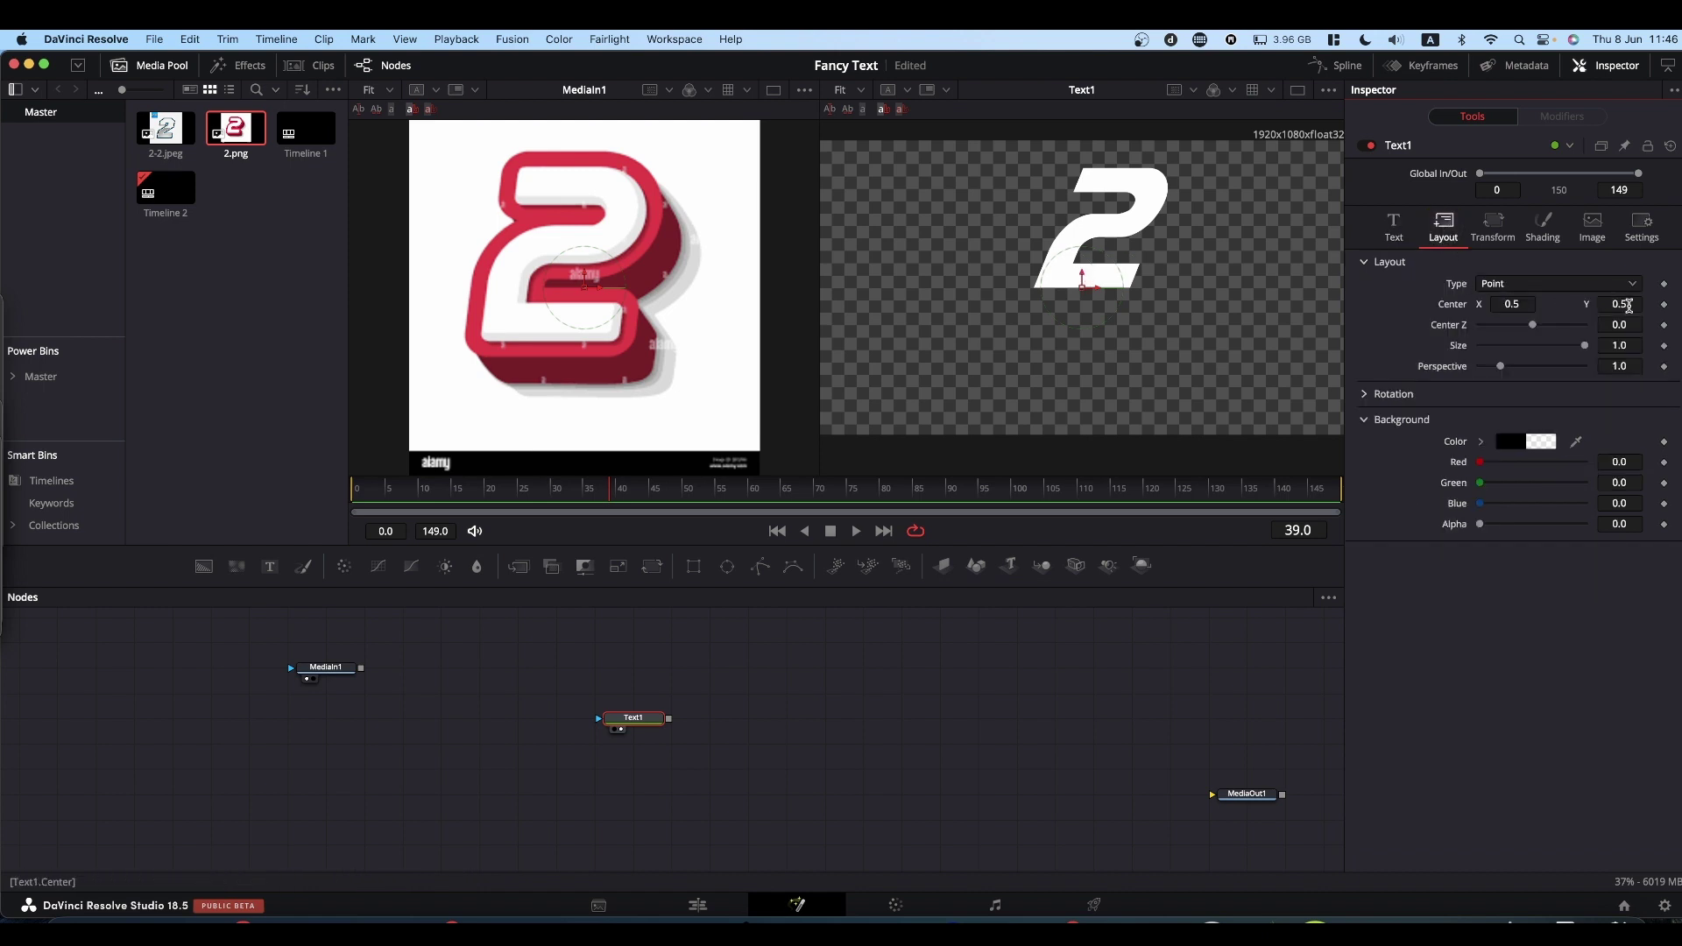
{"action": "left_click_drag", "start_coordinate": [1625, 304], "coordinate": [1459, 313]}
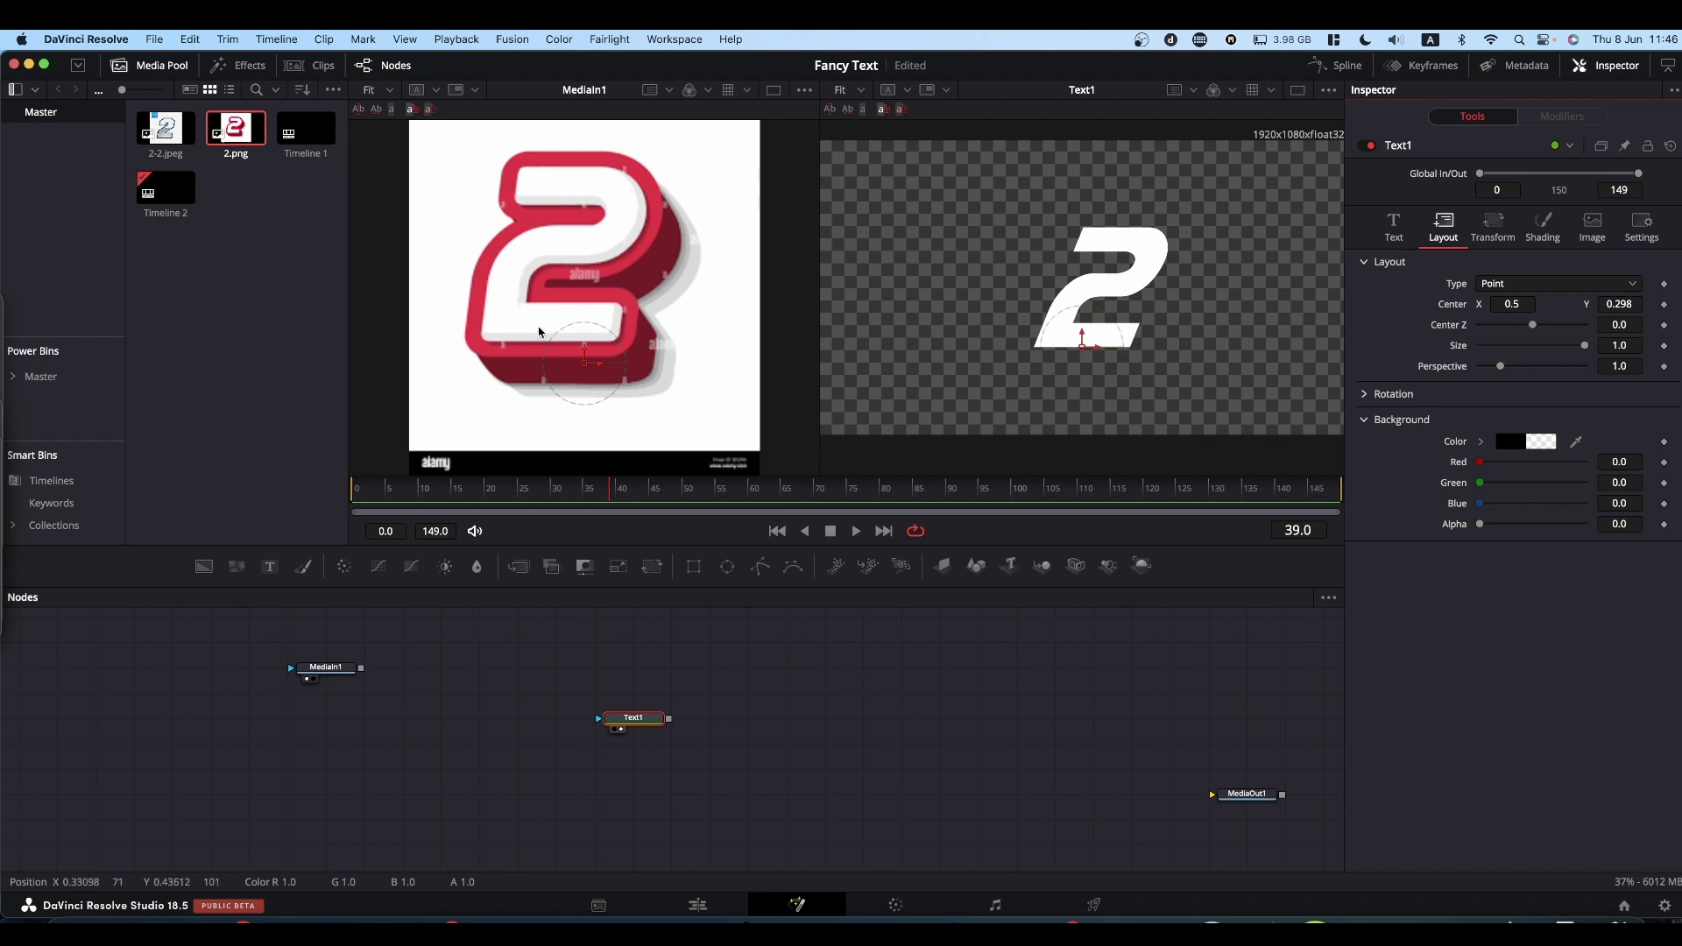
{"action": "left_click_drag", "start_coordinate": [634, 725], "coordinate": [519, 700]}
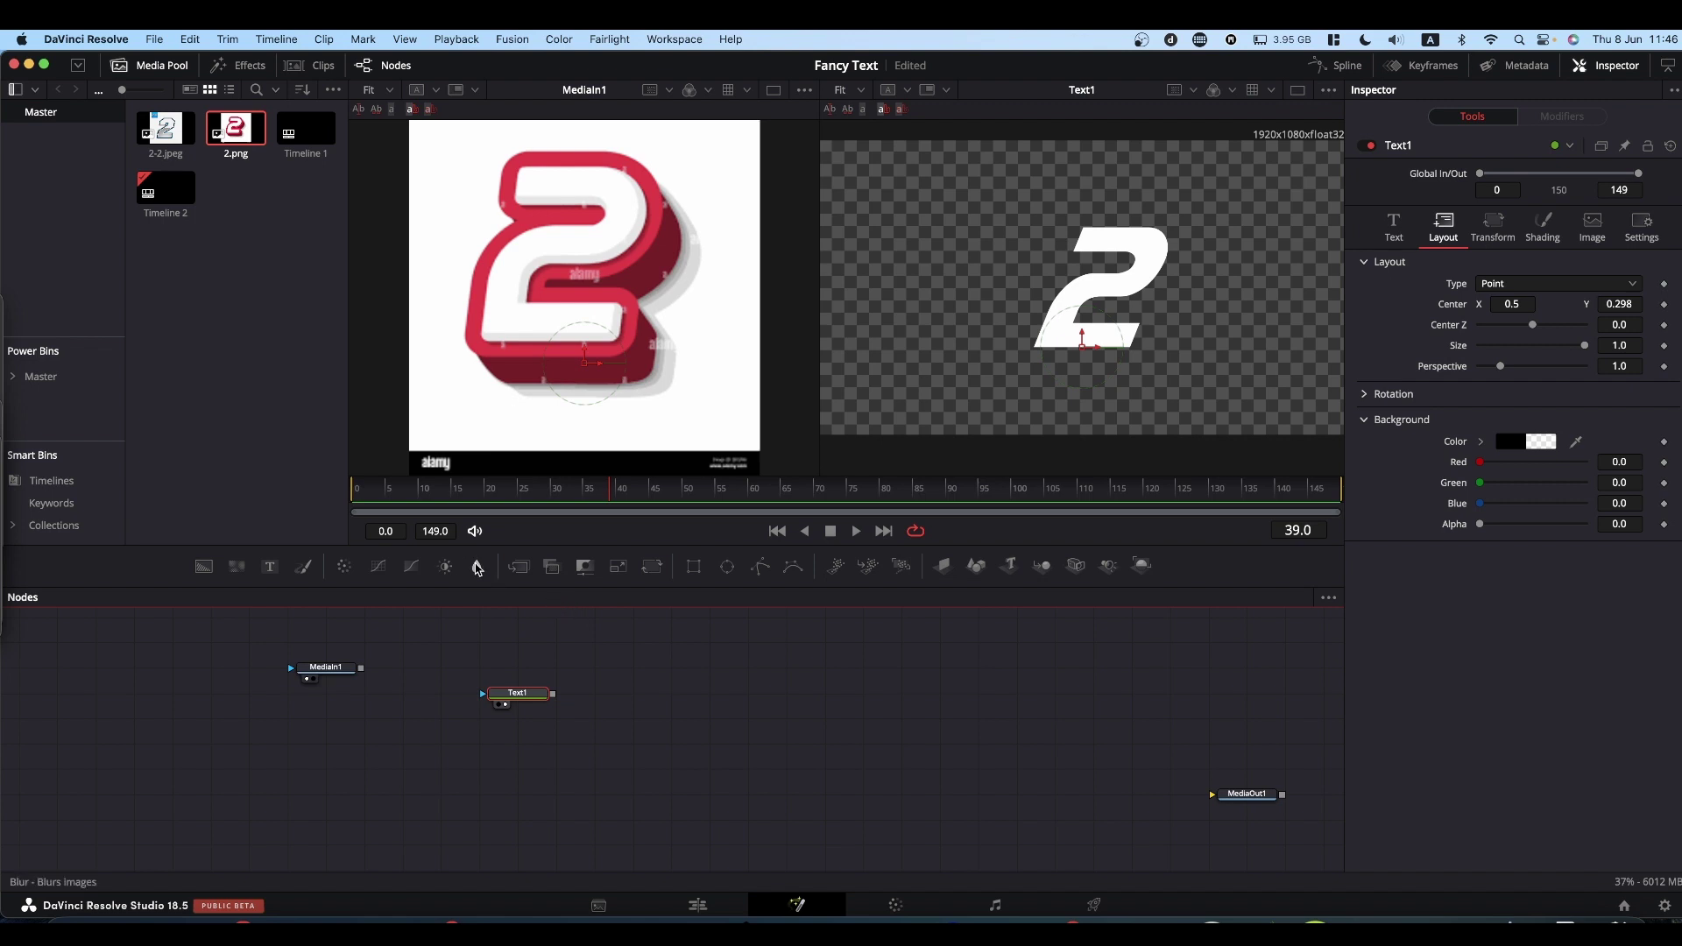
Step: Chain a Blur node and a Create Bump Map node after Text1
{"action": "left_click_drag", "start_coordinate": [478, 569], "coordinate": [635, 697]}
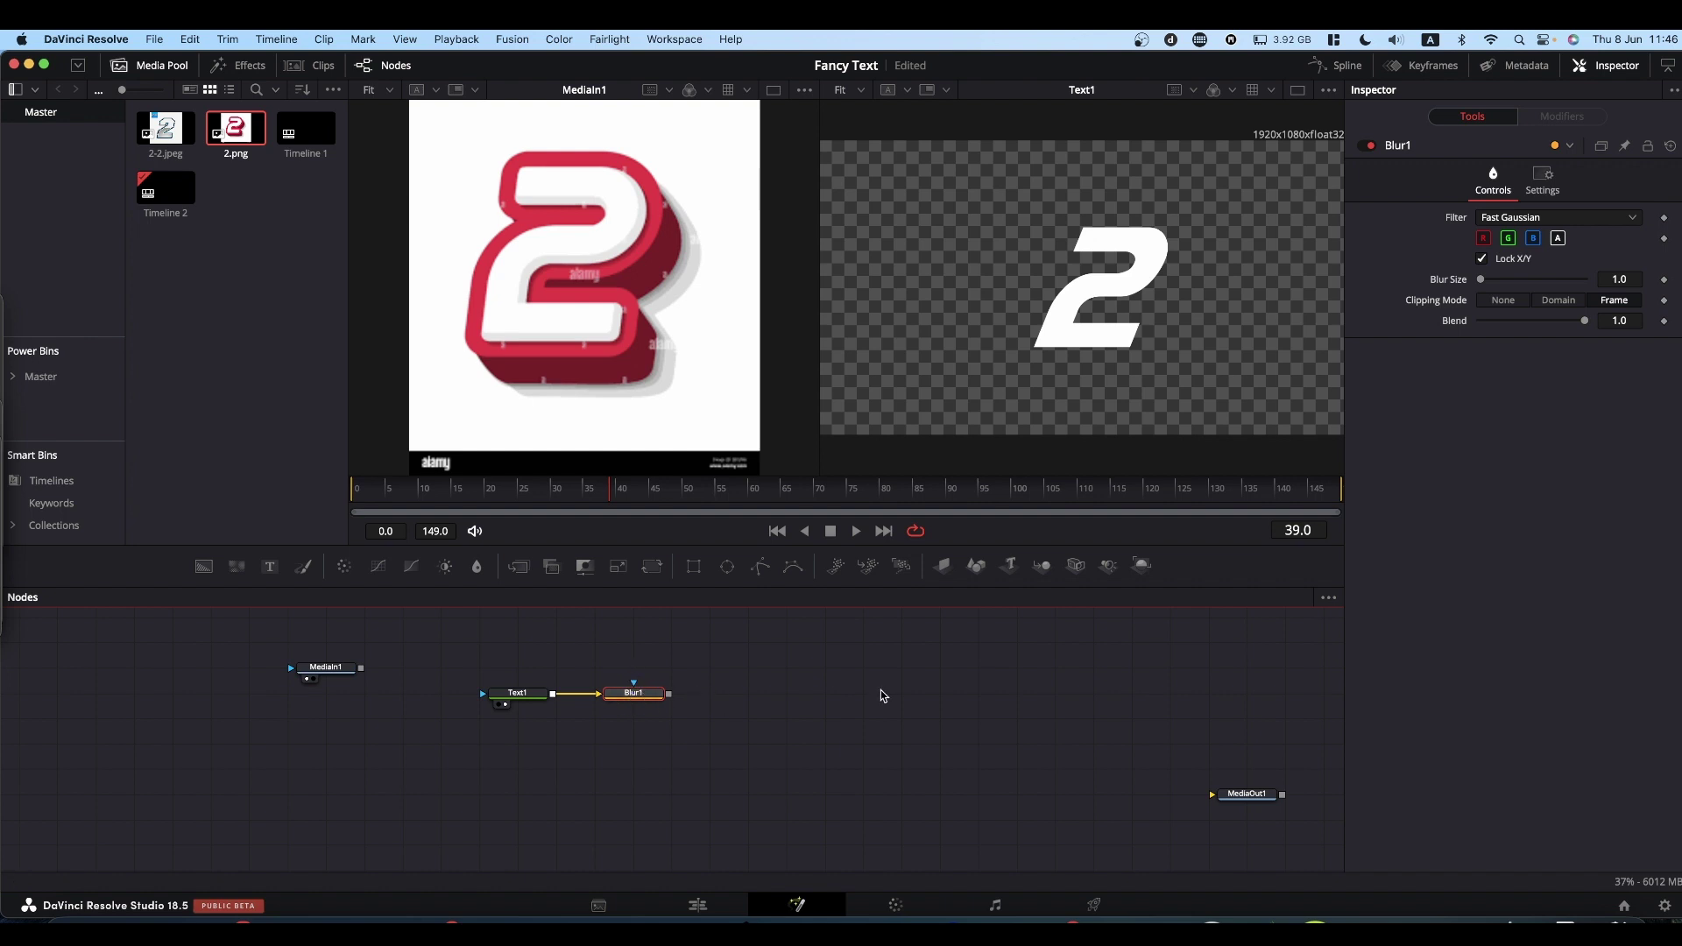
{"action": "key", "text": "shift+space"}
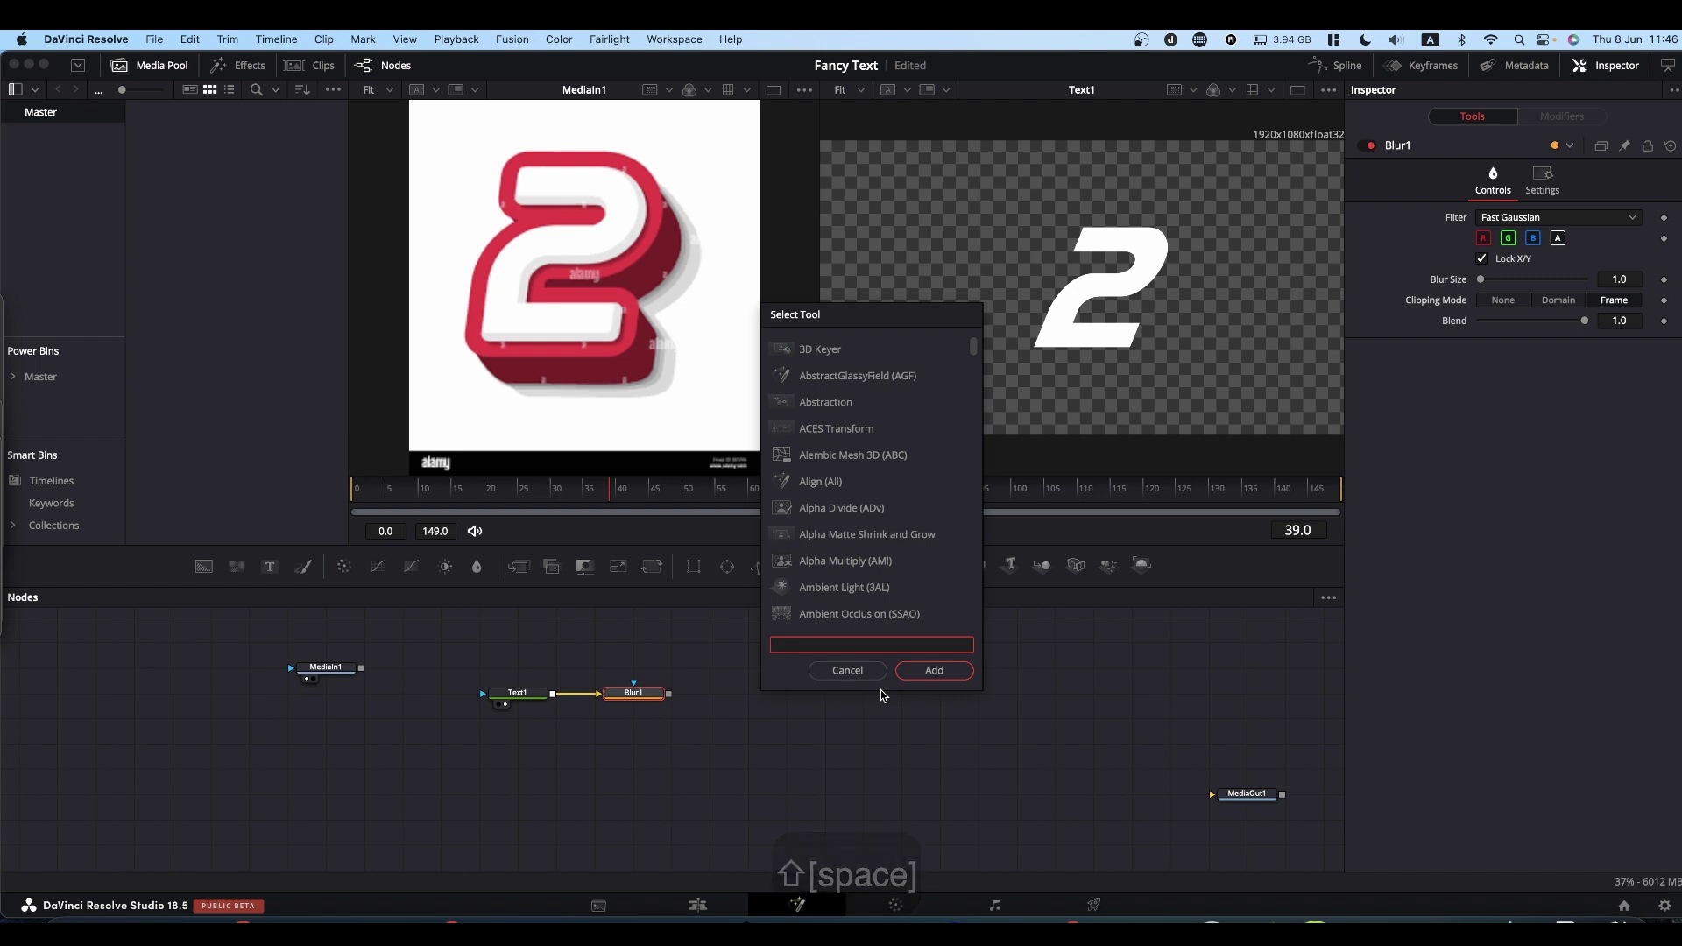
{"action": "type", "text": "create"}
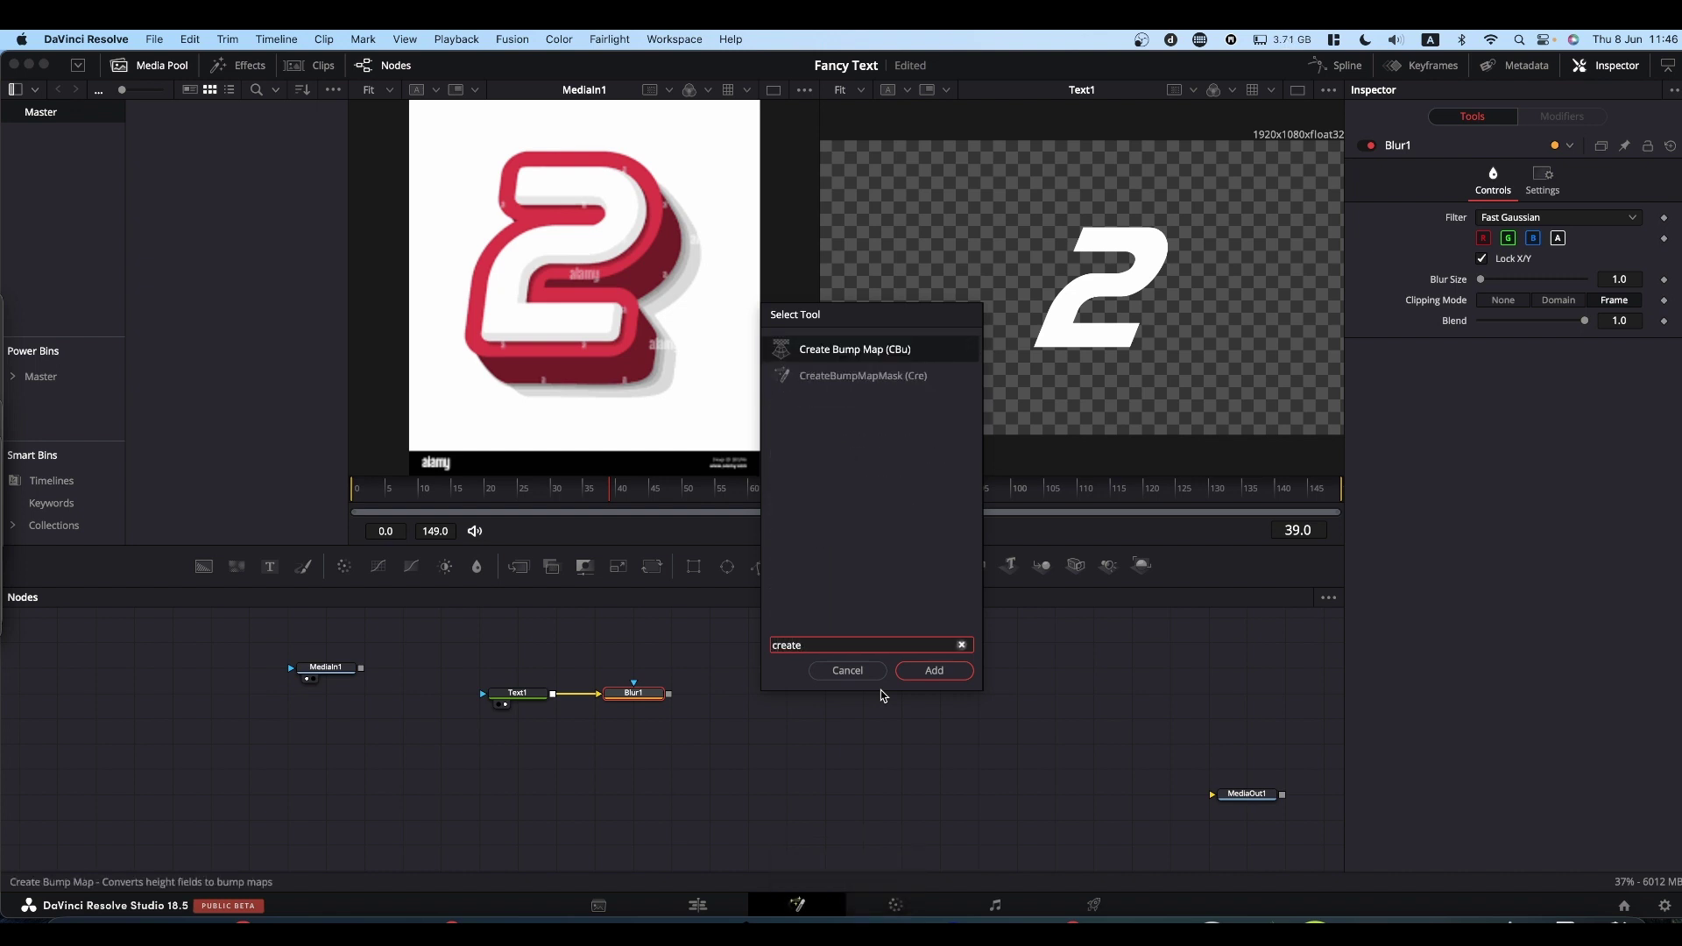
{"action": "key", "text": "Return"}
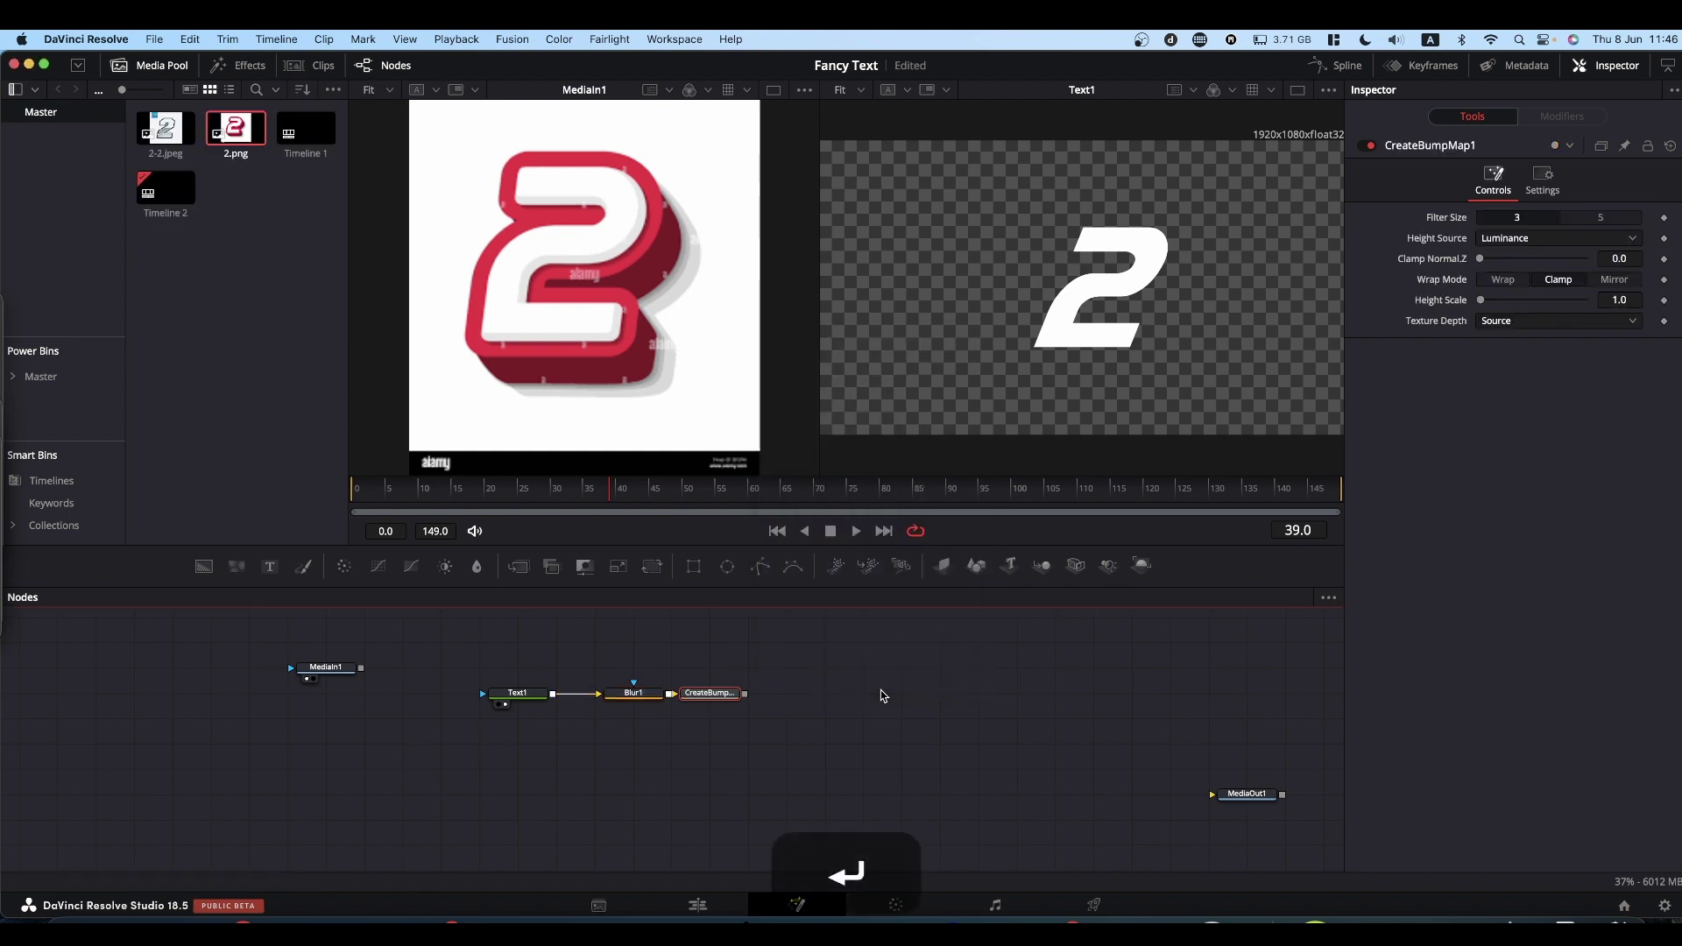
{"action": "left_click_drag", "start_coordinate": [726, 698], "coordinate": [1007, 354]}
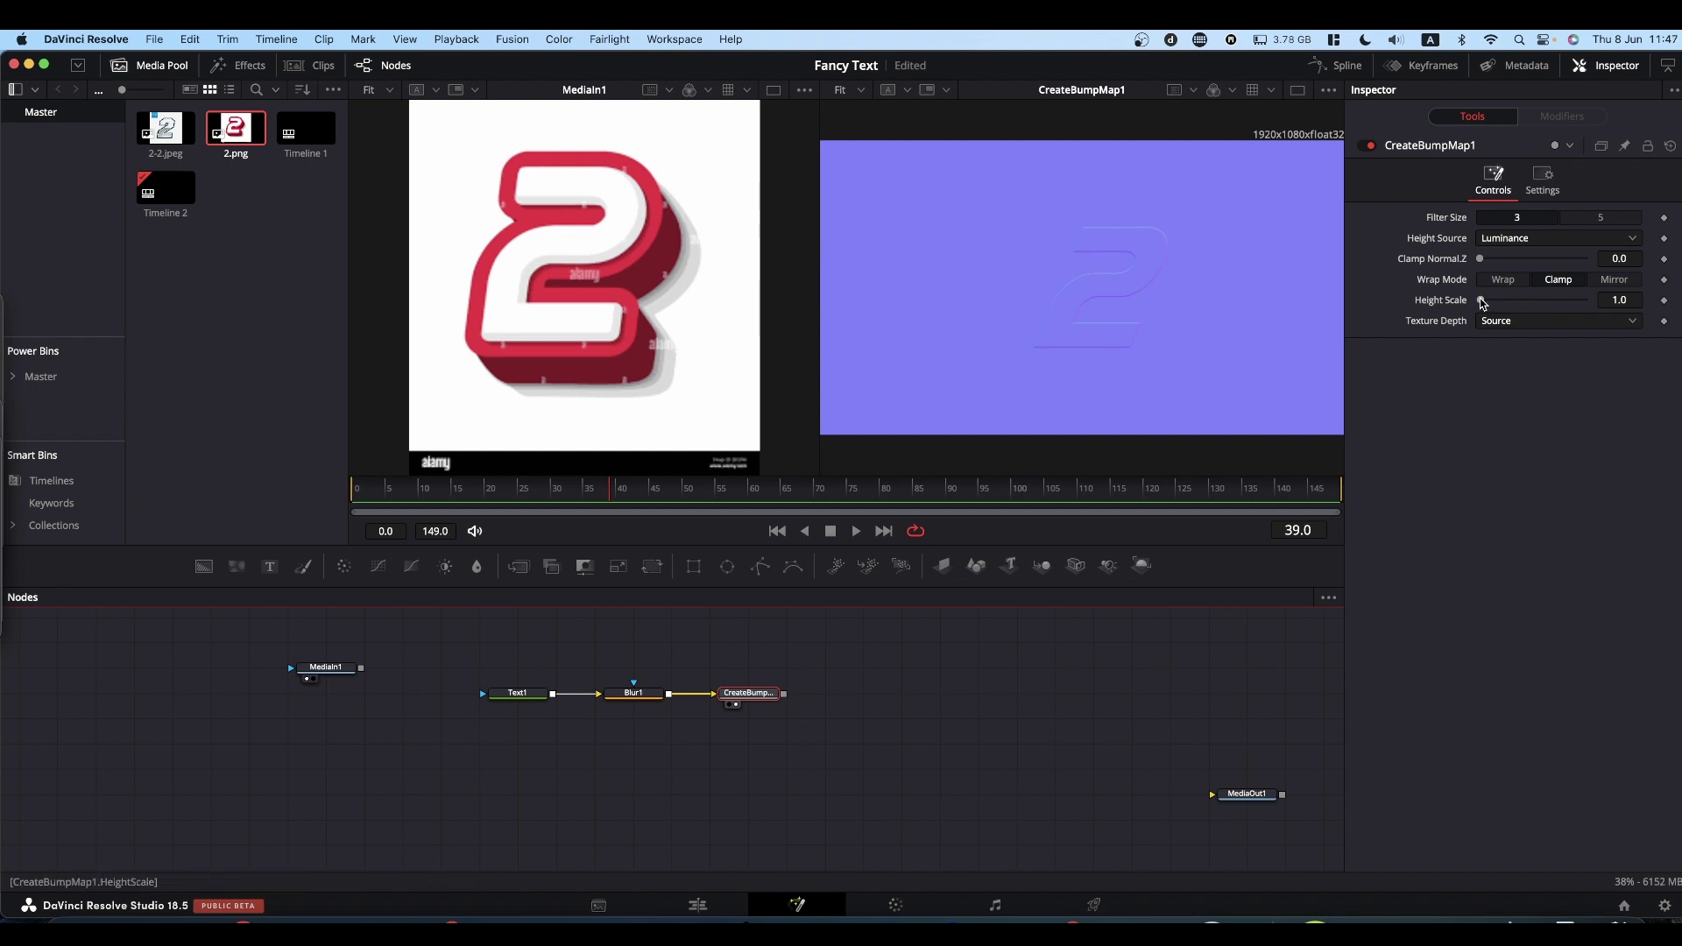
Step: Set CreateBumpMap1's Height Scale to about 36 and Blur1's Blur Size to 6.3
{"action": "left_click_drag", "start_coordinate": [1481, 303], "coordinate": [1521, 300]}
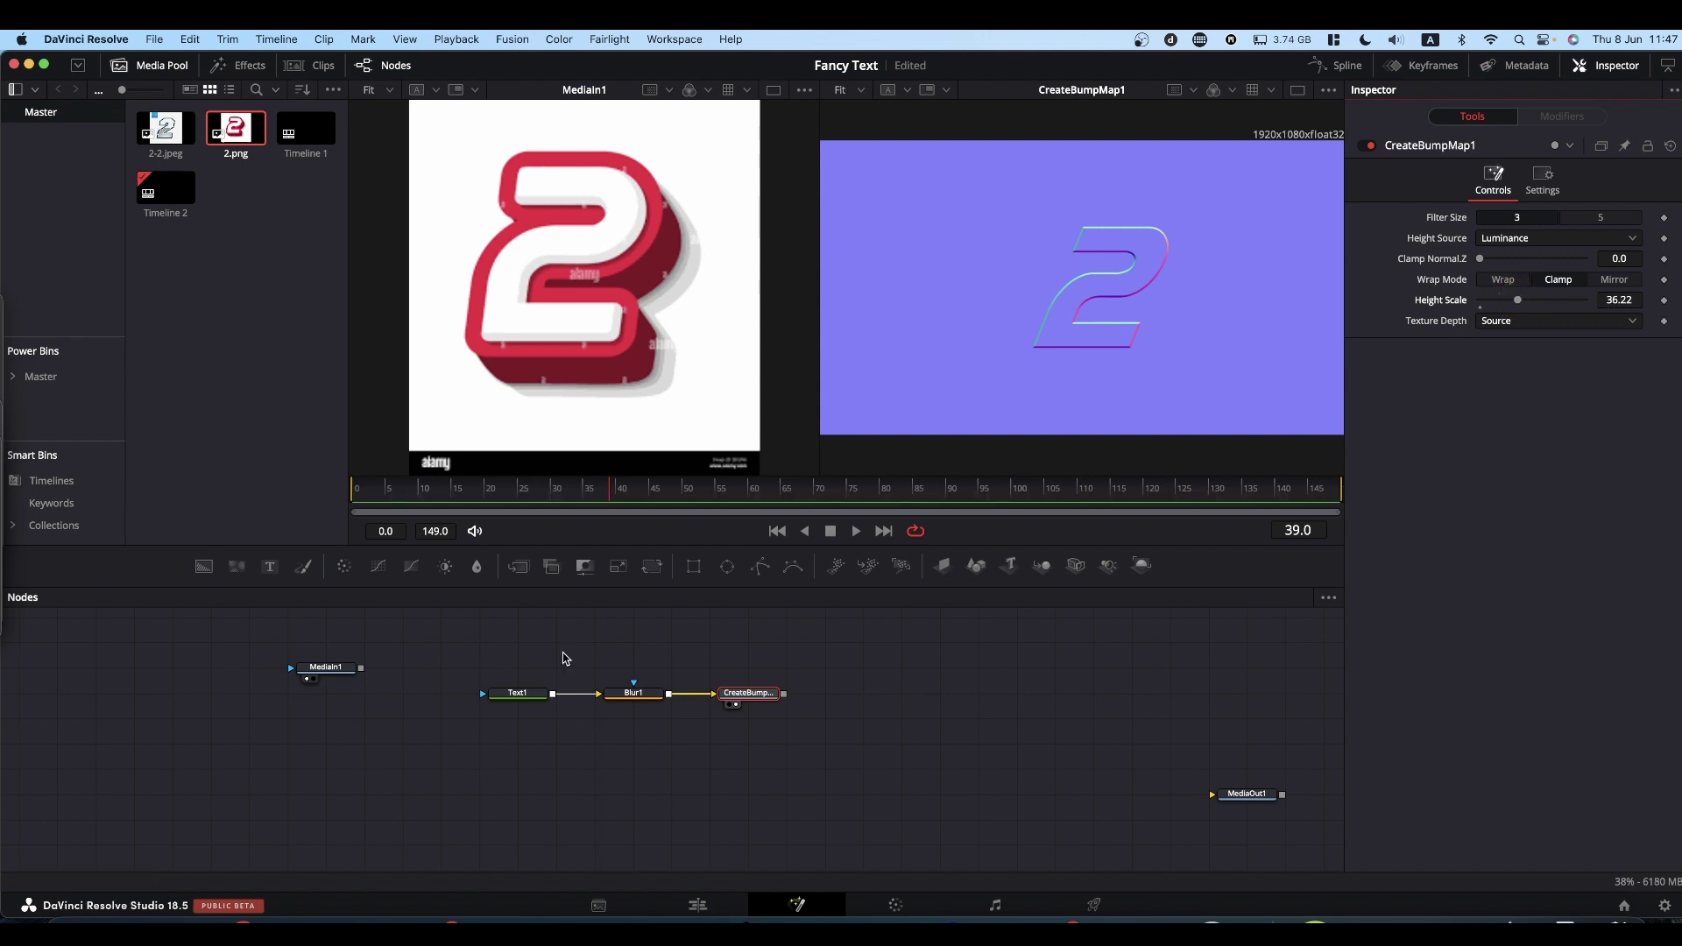
{"action": "left_click", "coordinate": [635, 694]}
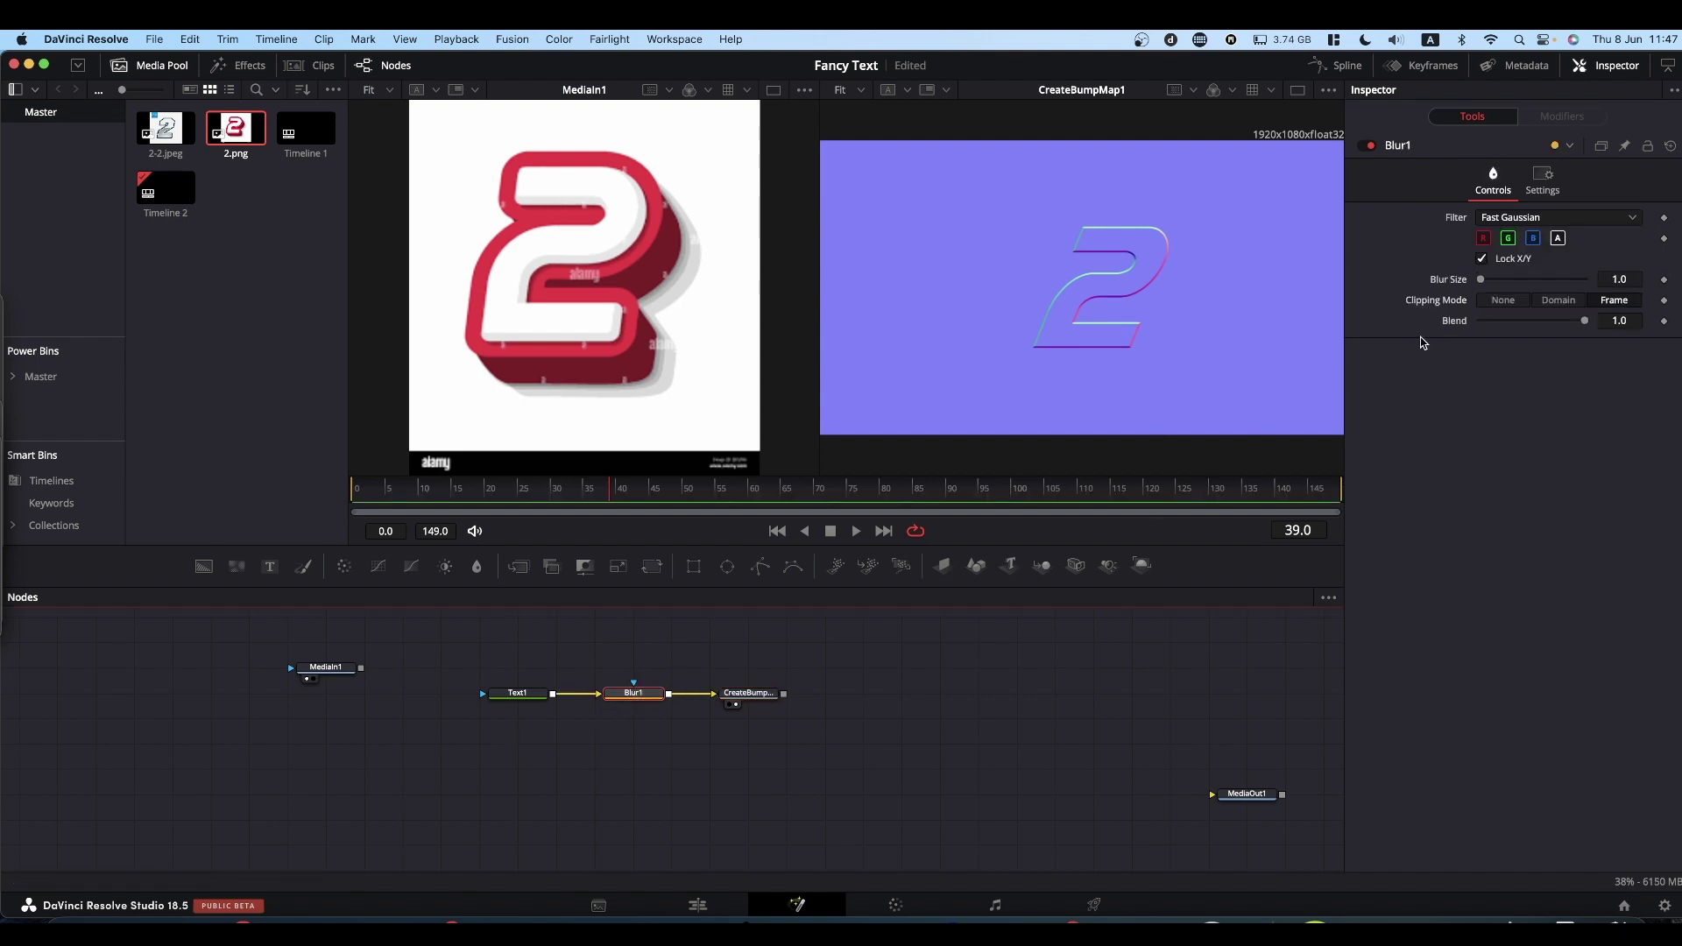
{"action": "left_click_drag", "start_coordinate": [1485, 278], "coordinate": [1485, 280]}
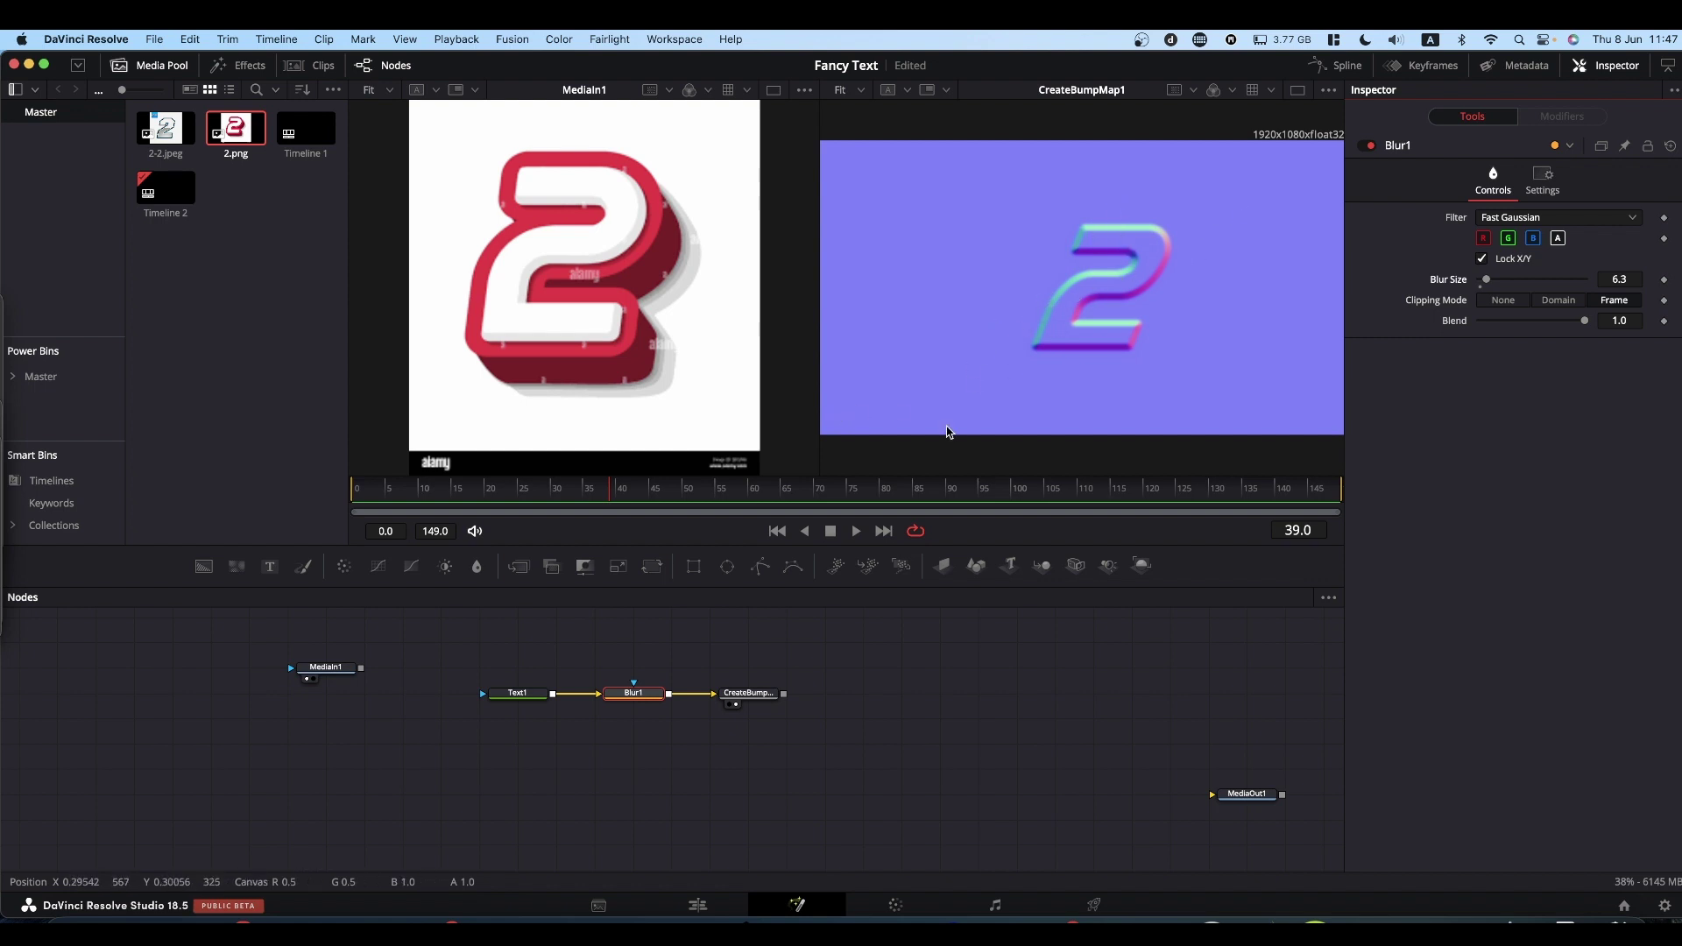
Step: Add an Invert Color node after CreateBumpMap1 and show InvertColor1 in the right viewer
{"action": "left_click", "coordinate": [746, 693]}
{"action": "key", "text": "shift+space"}
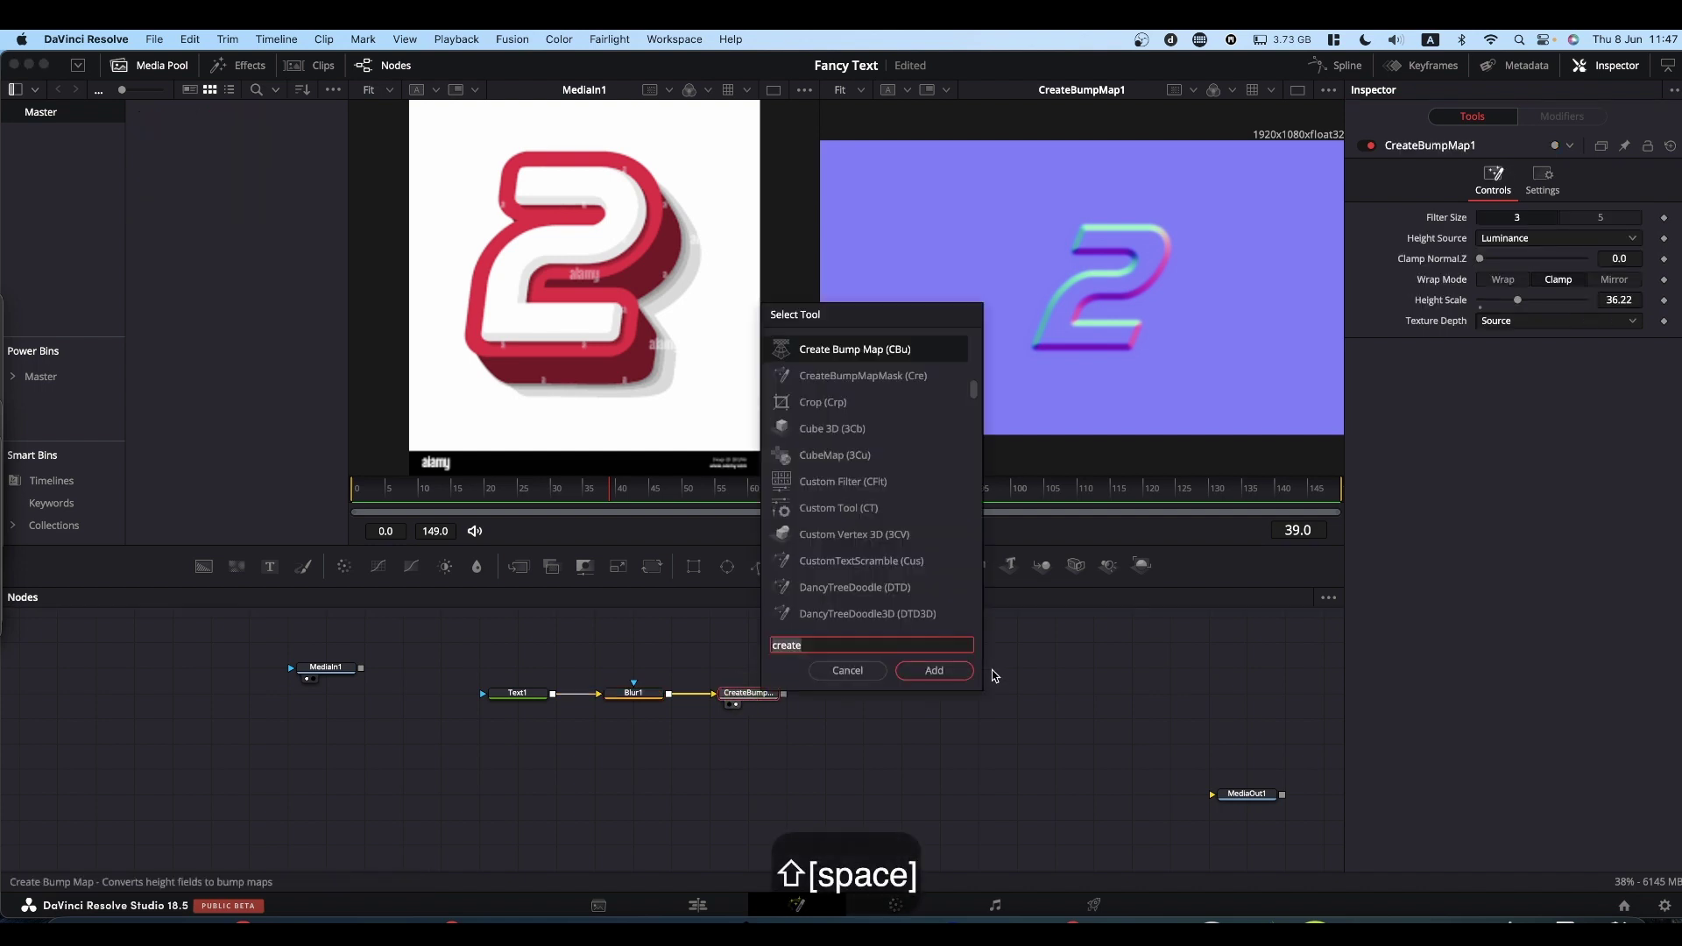
{"action": "type", "text": "invert"}
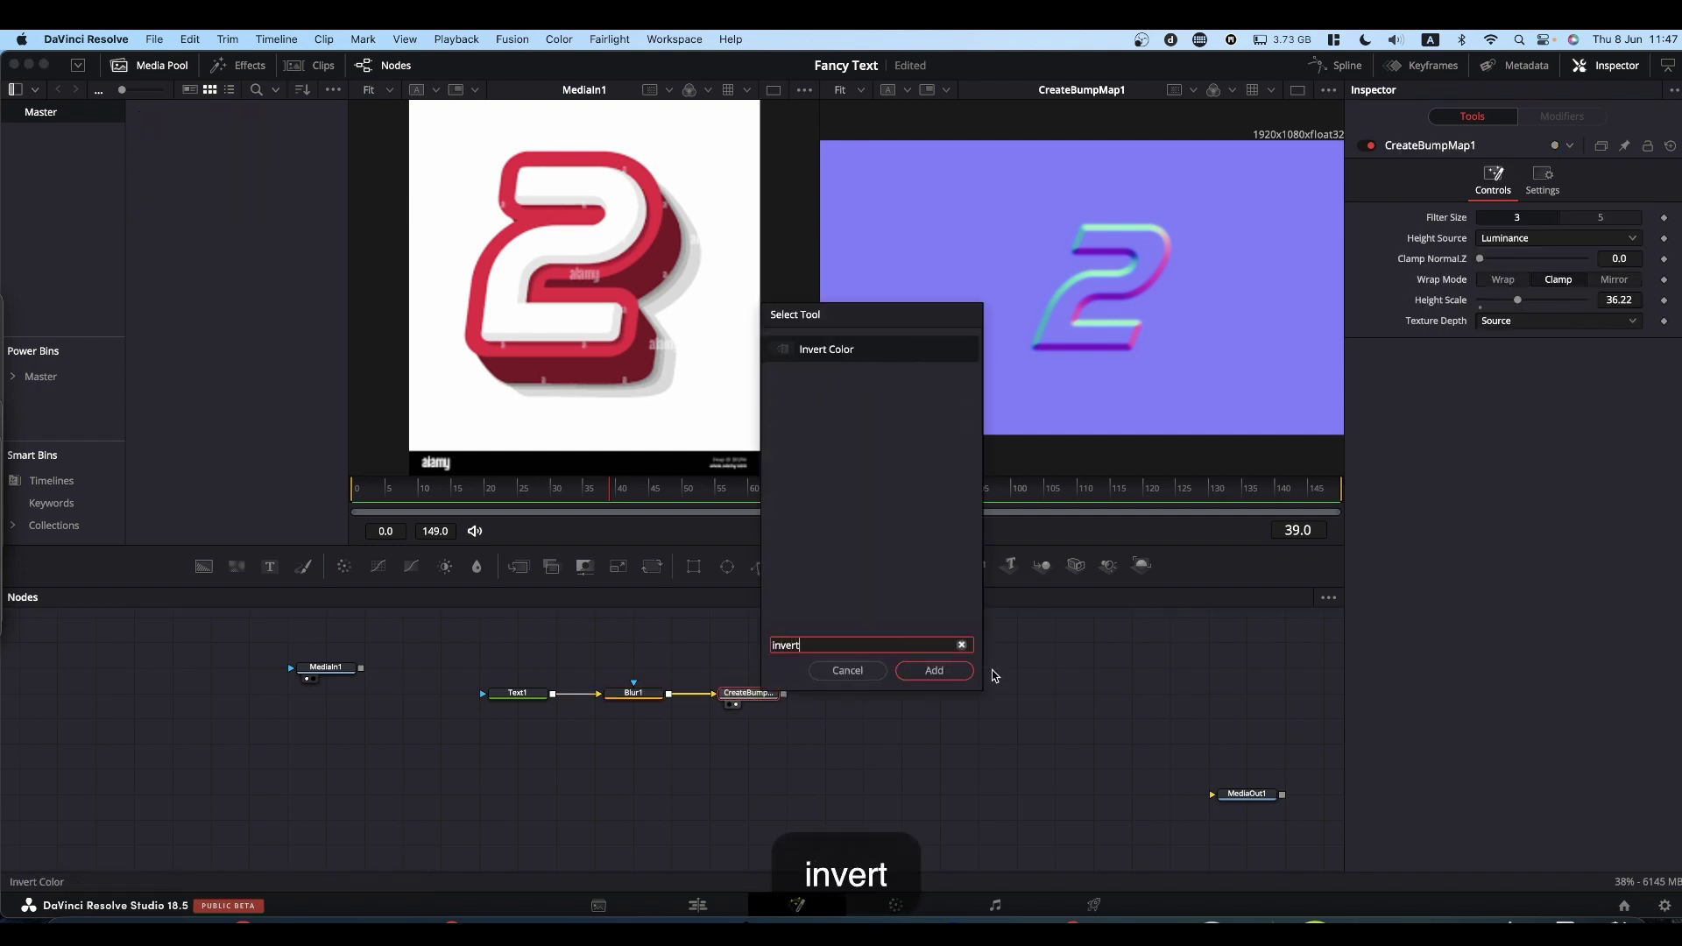
{"action": "key", "text": "Return"}
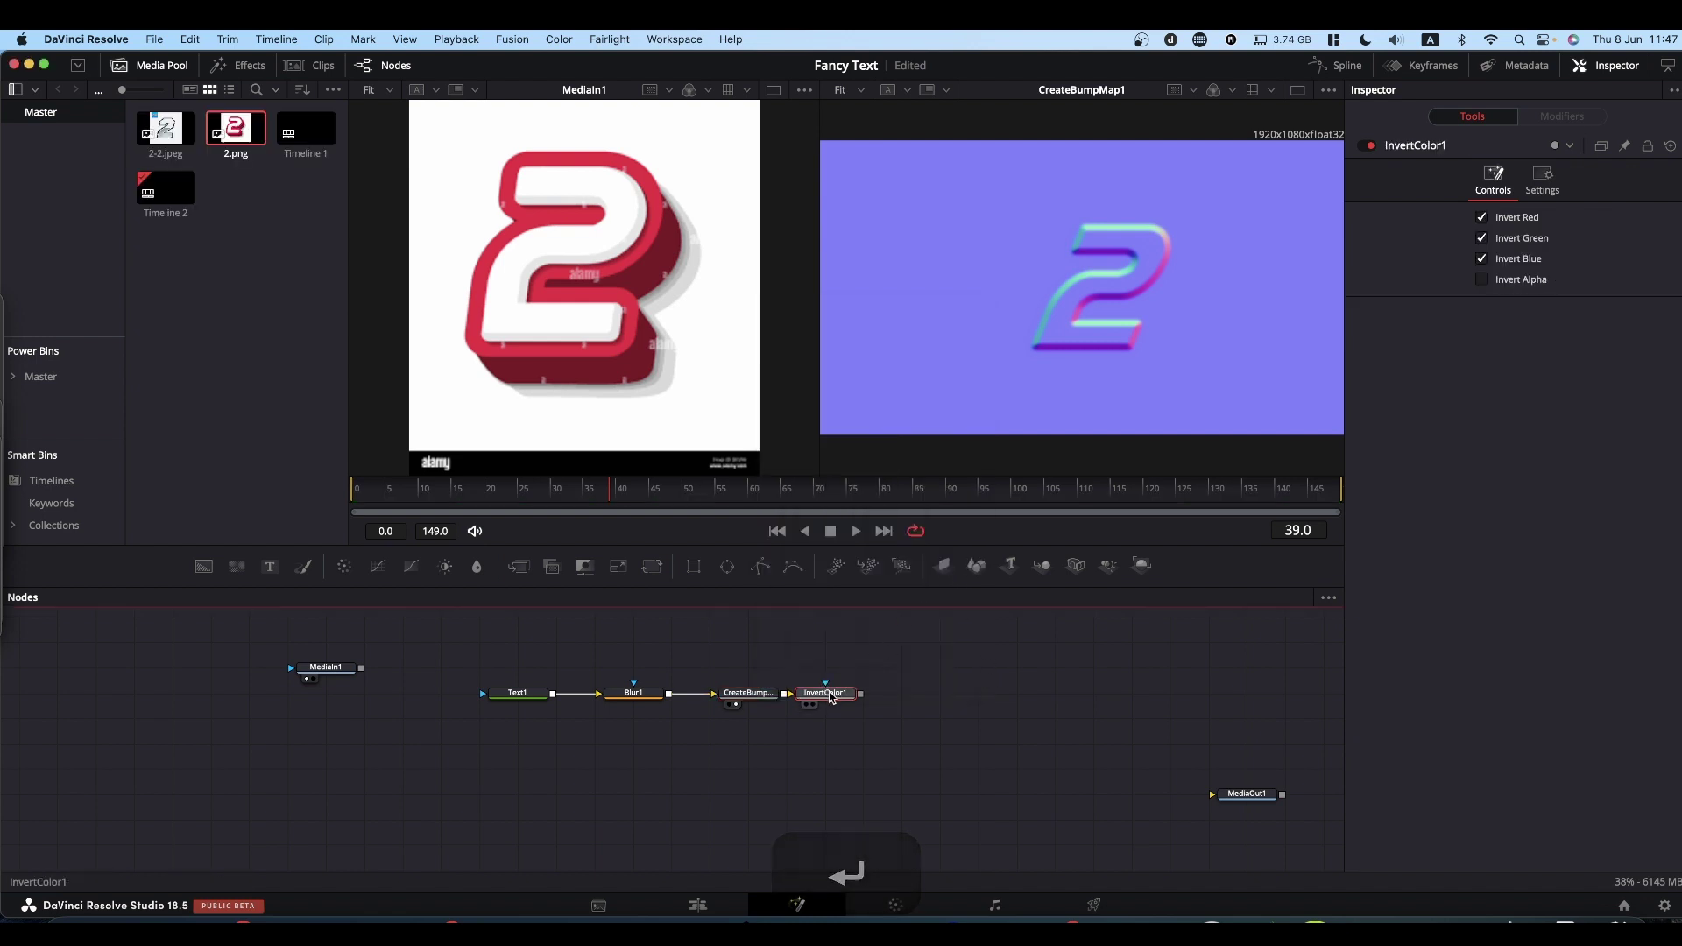
{"action": "left_click_drag", "start_coordinate": [827, 693], "coordinate": [1074, 310]}
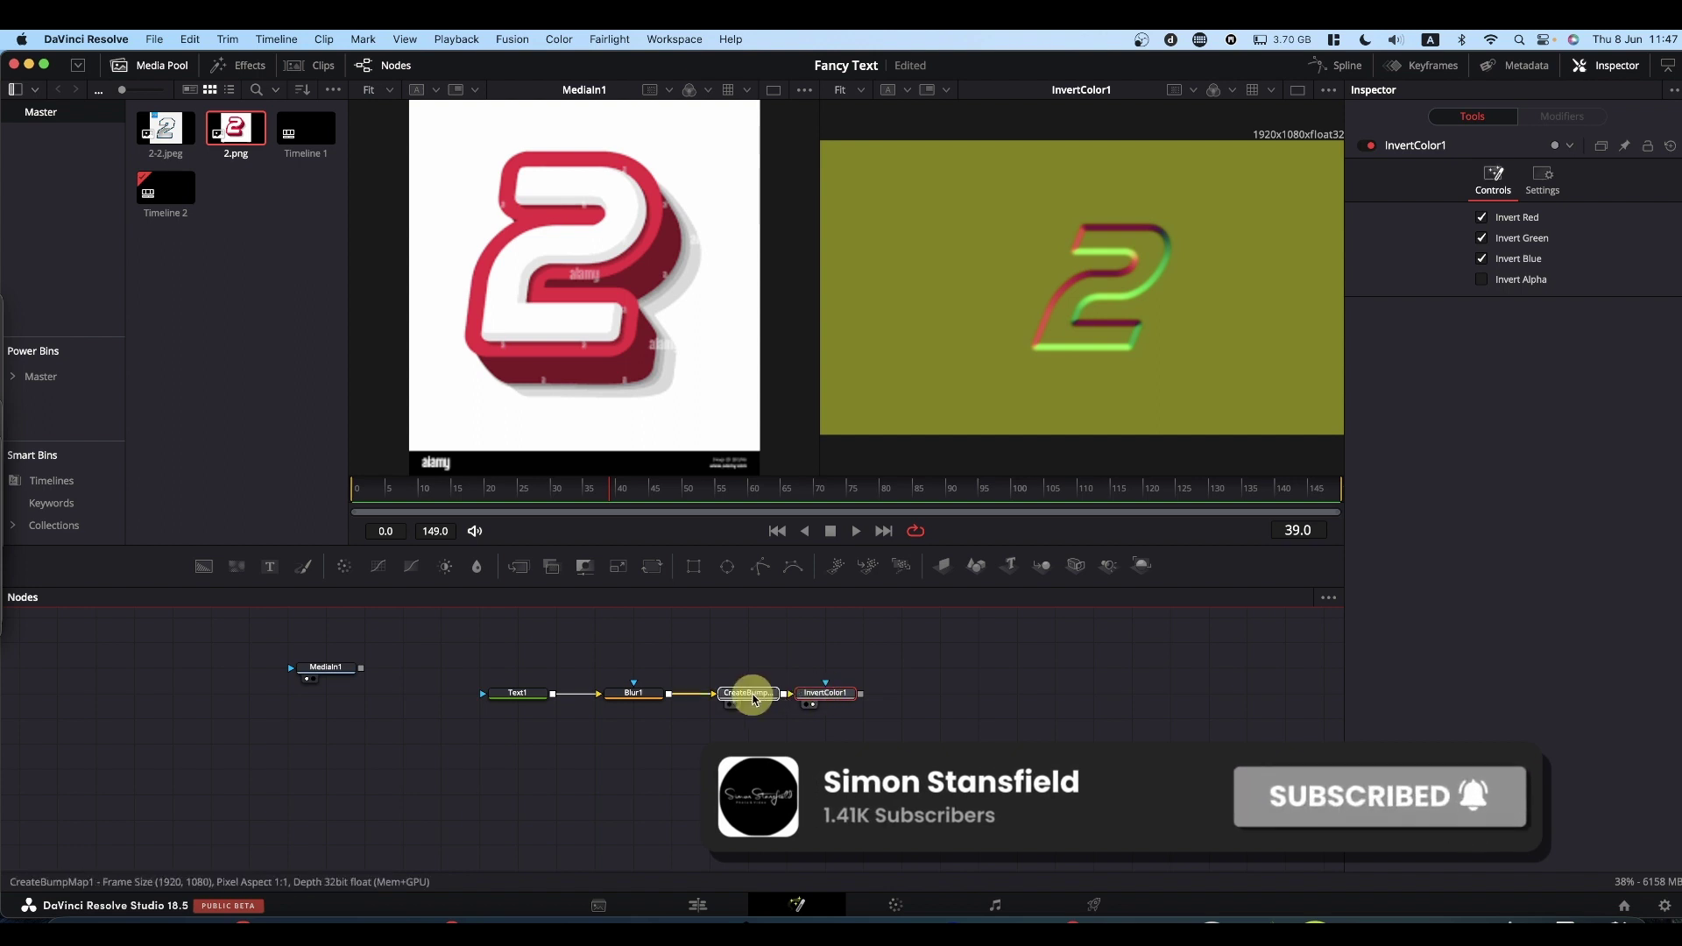
{"action": "left_click", "coordinate": [741, 698]}
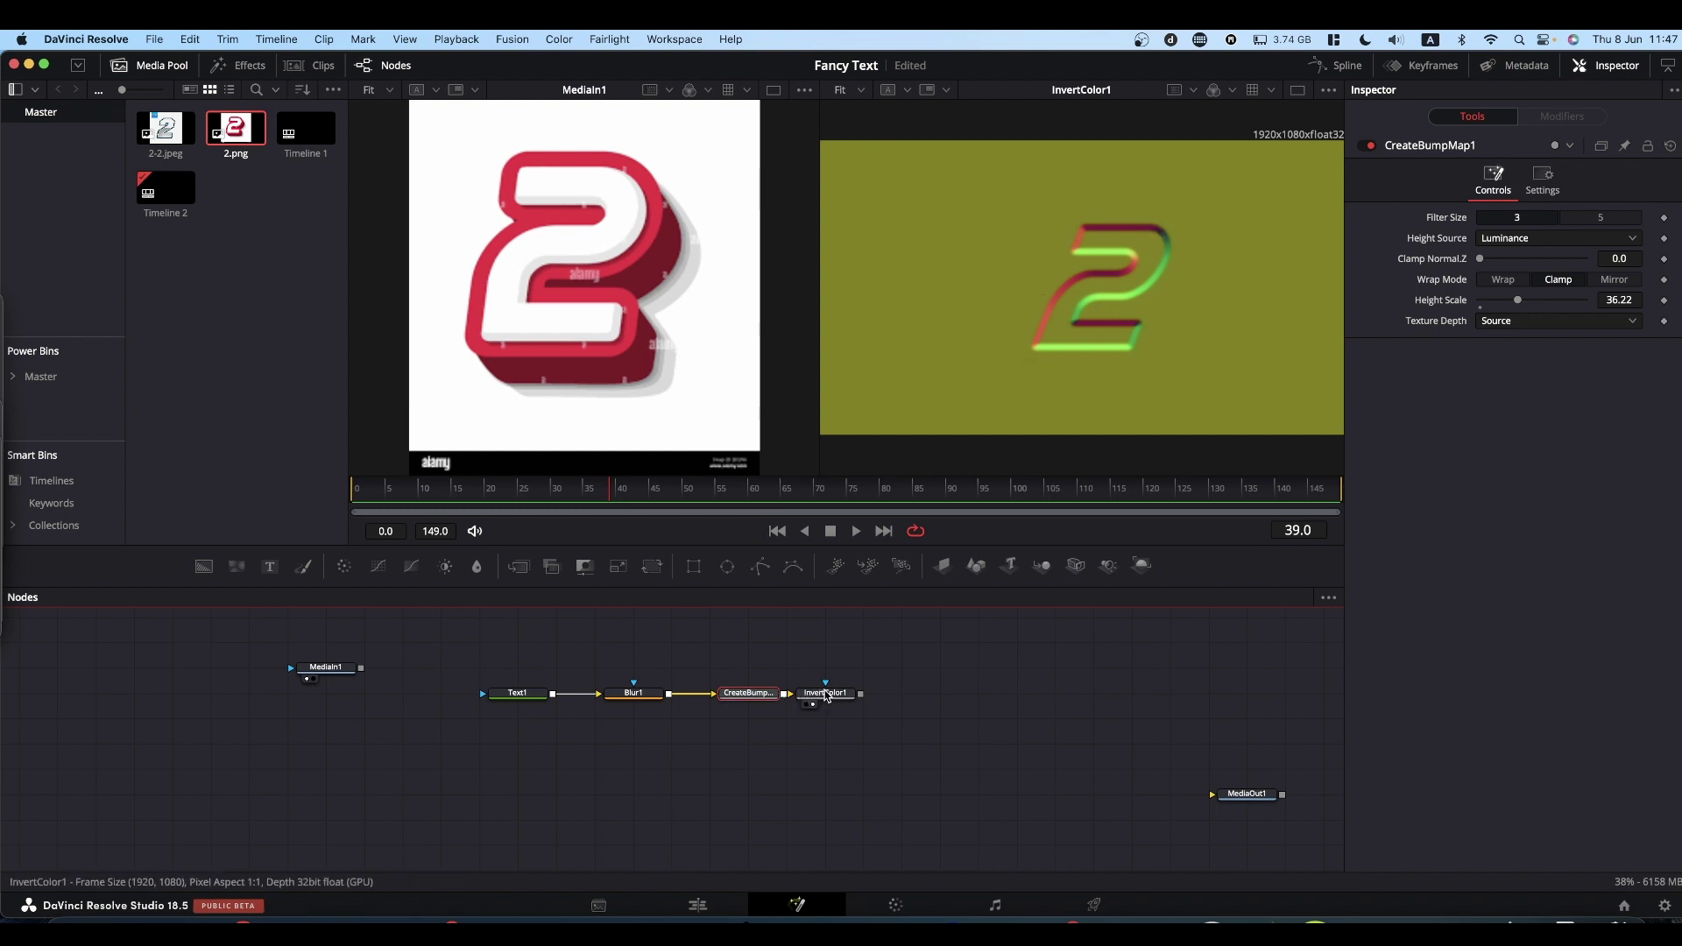
Step: Merge InvertColor1 over a new Background node, masked by Text1, and view Merge1
{"action": "left_click_drag", "start_coordinate": [826, 695], "coordinate": [859, 696]}
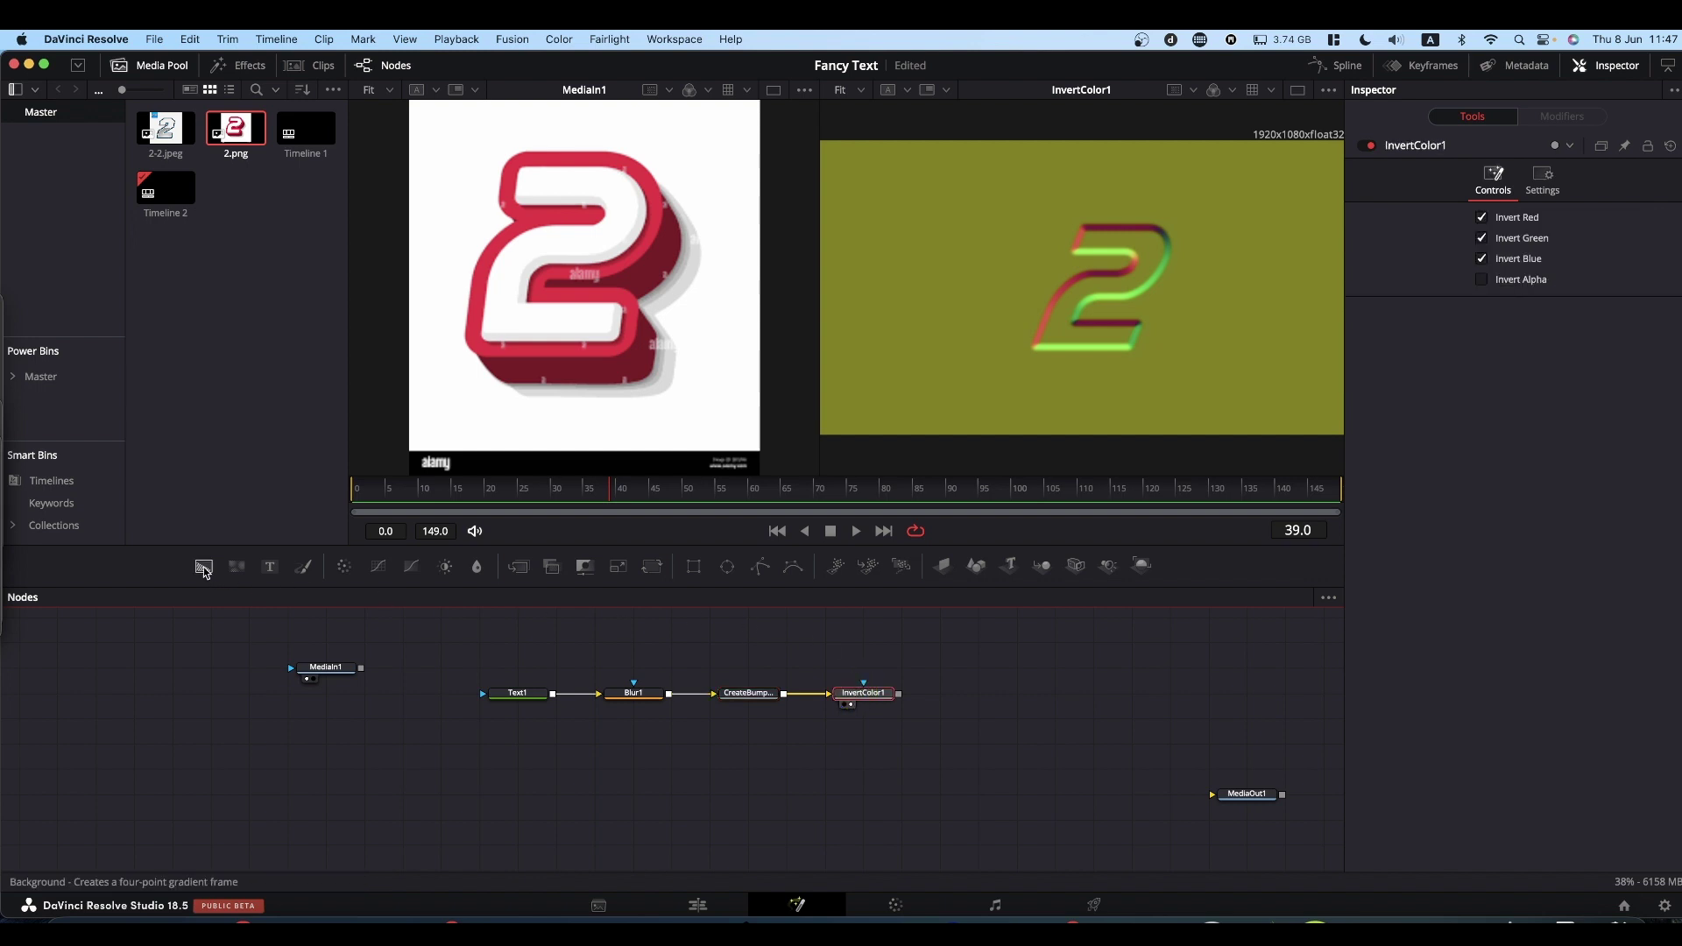
{"action": "left_click_drag", "start_coordinate": [203, 565], "coordinate": [969, 701]}
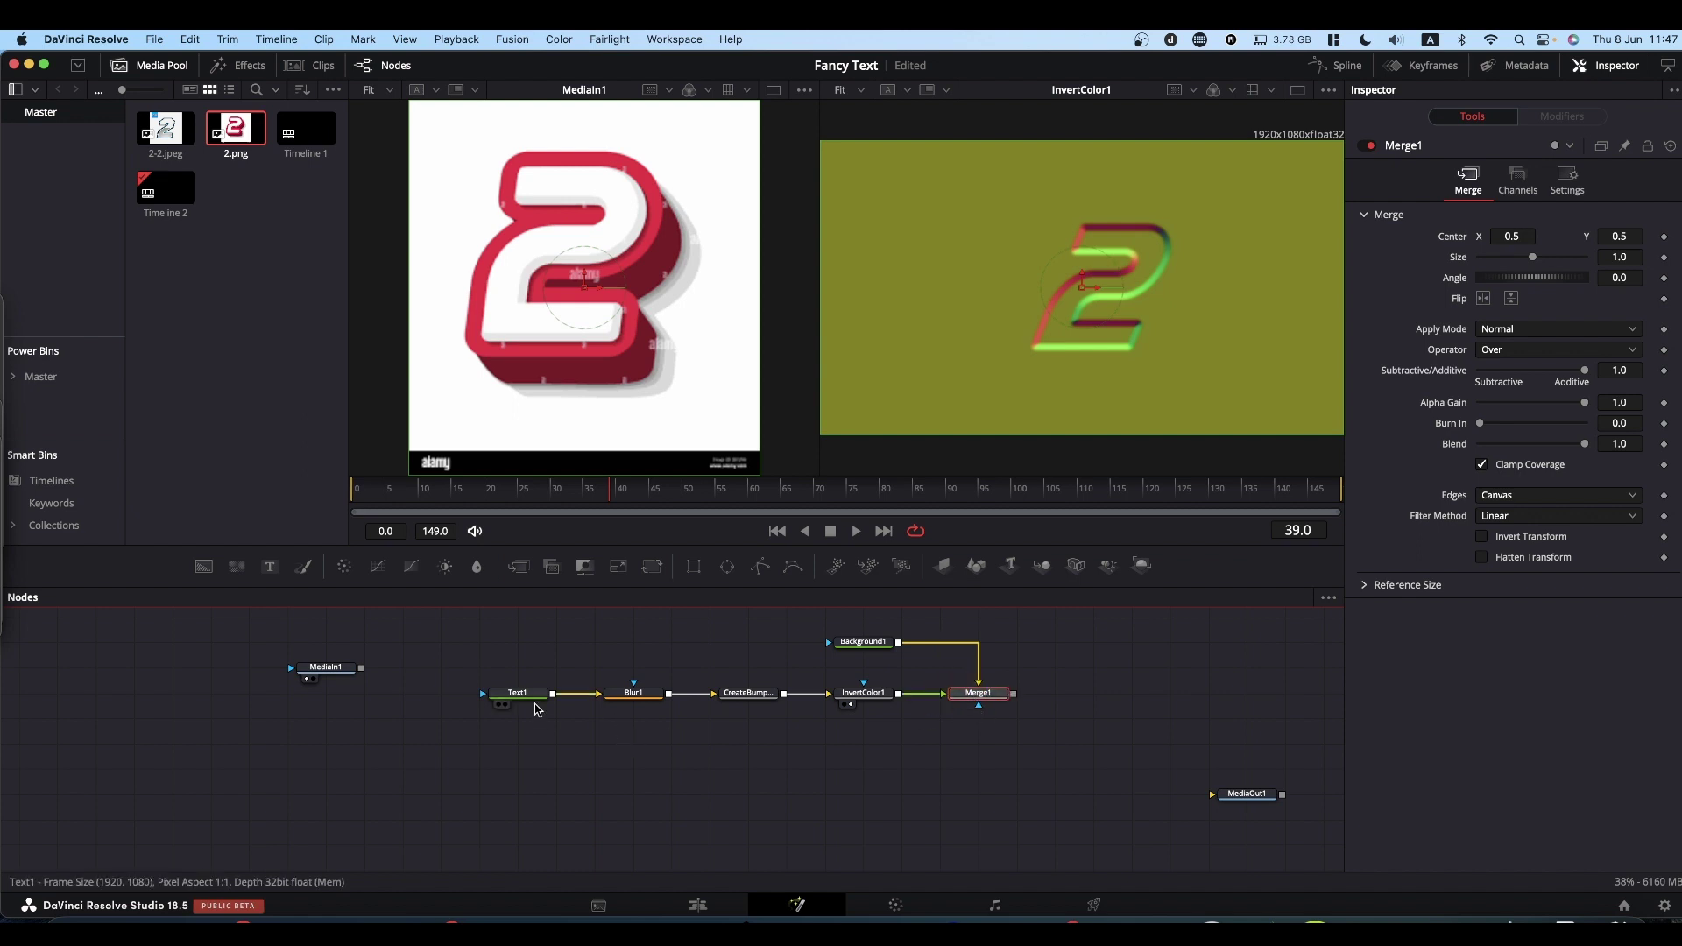
{"action": "left_click_drag", "start_coordinate": [536, 703], "coordinate": [978, 706]}
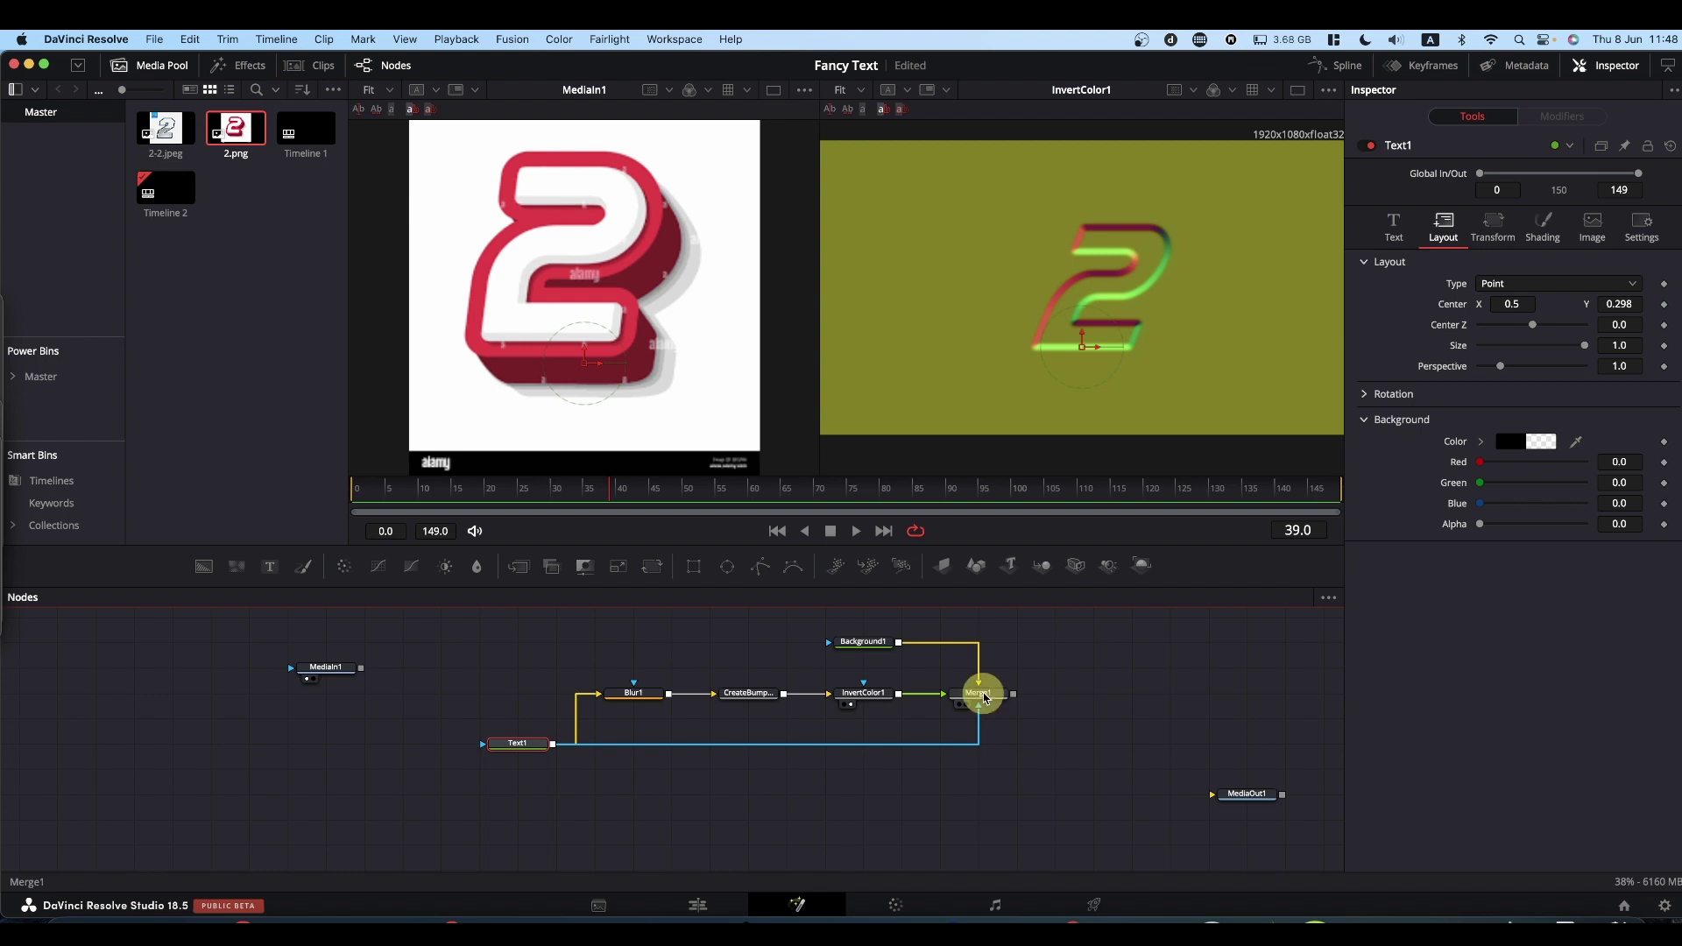
{"action": "key", "text": "2"}
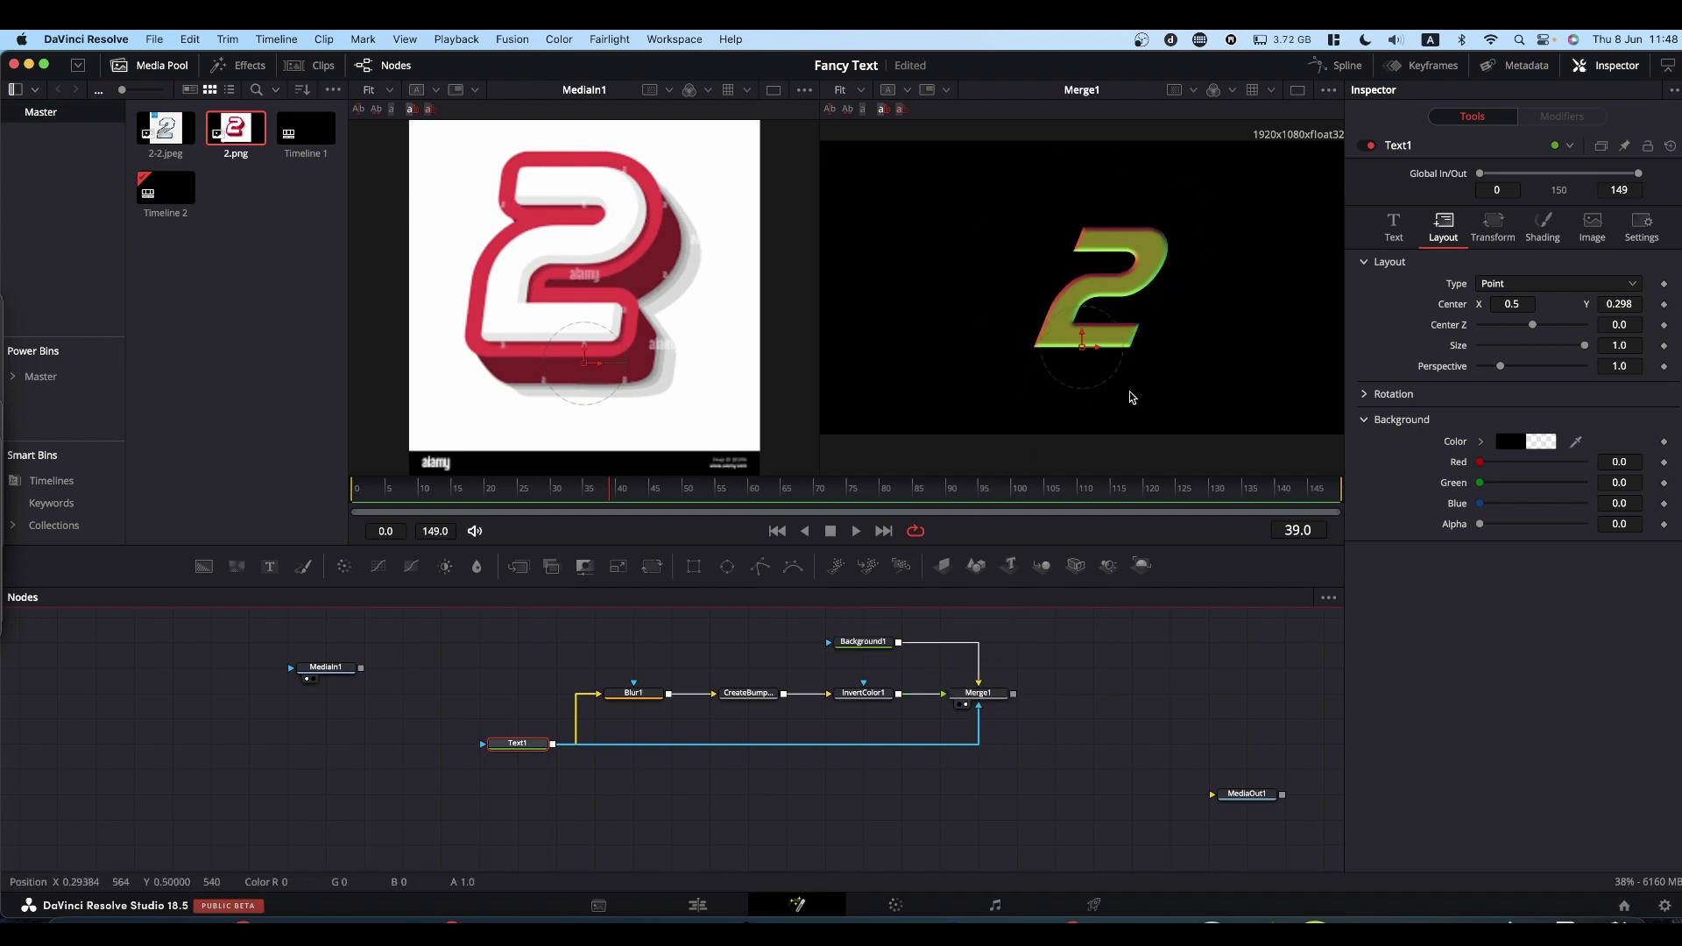
Step: Set Background1's alpha to 0 and shift the node group left
{"action": "left_click", "coordinate": [862, 646]}
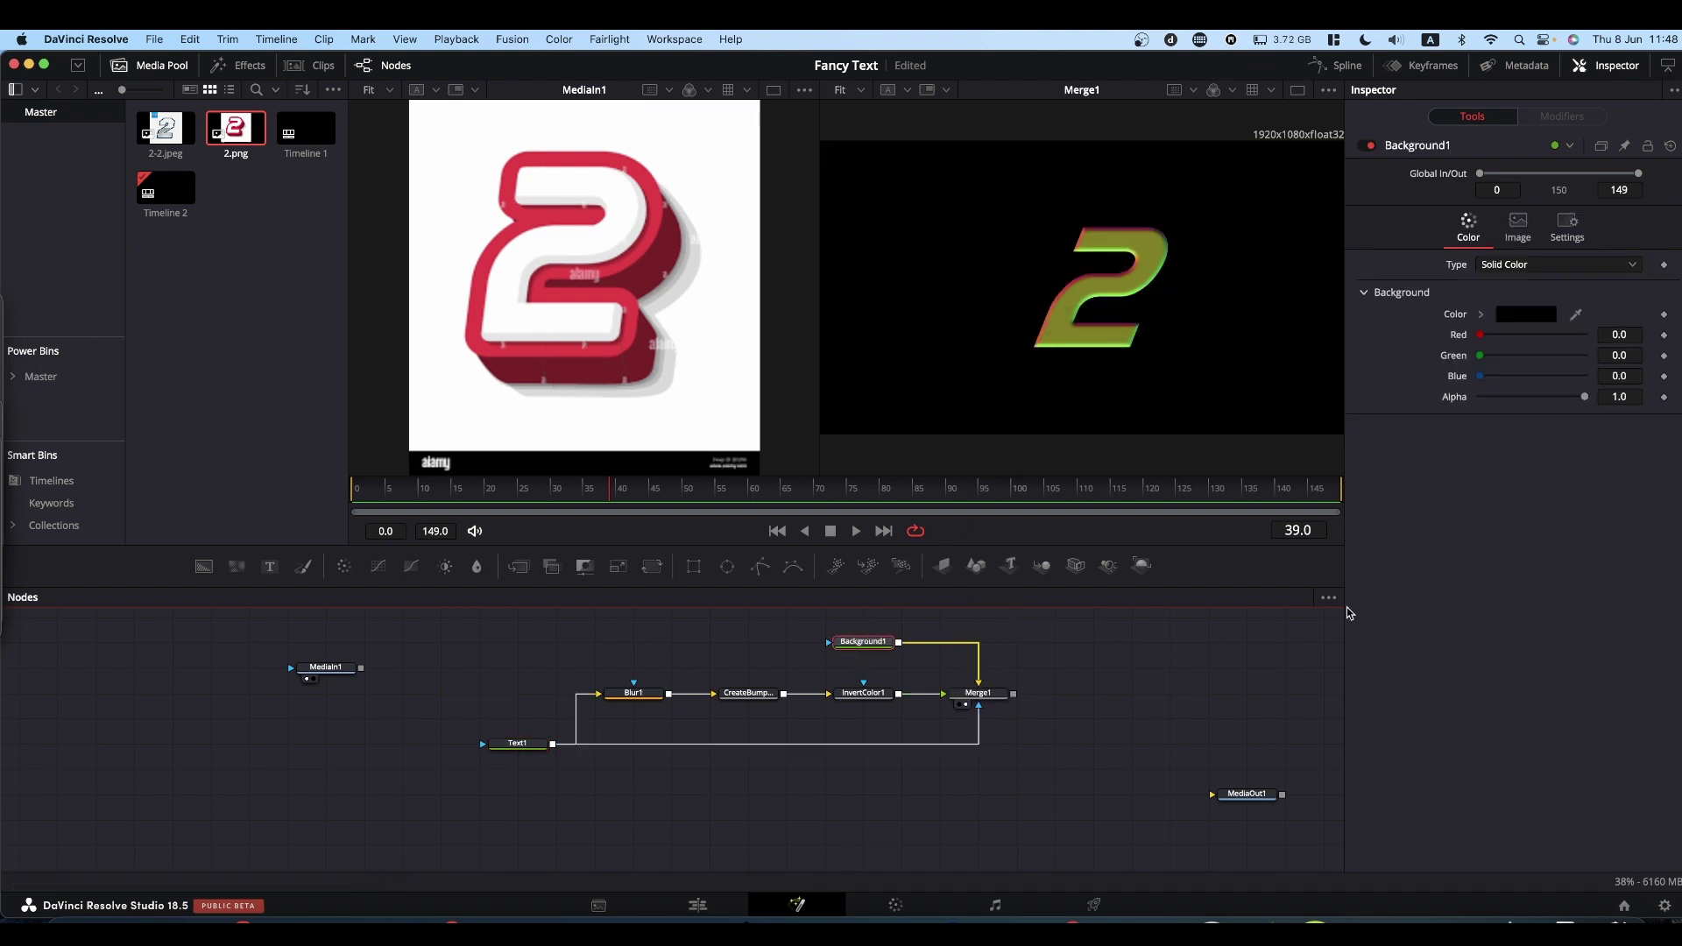
{"action": "left_click_drag", "start_coordinate": [1587, 398], "coordinate": [1393, 394]}
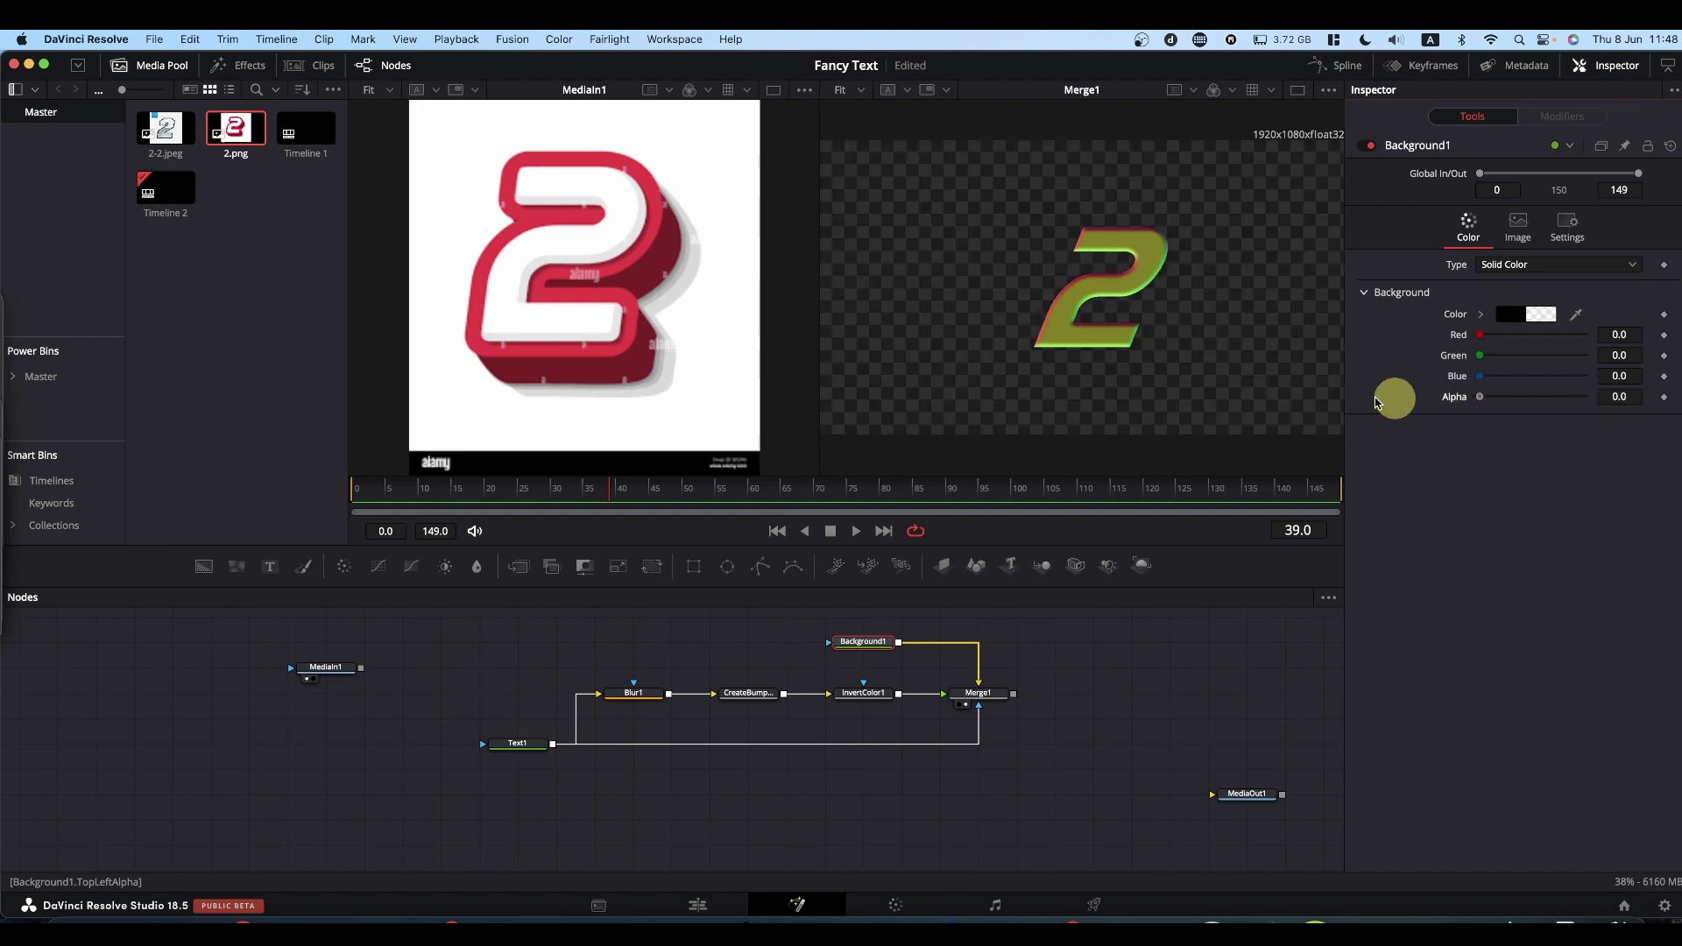
{"action": "left_click_drag", "start_coordinate": [499, 628], "coordinate": [1076, 787]}
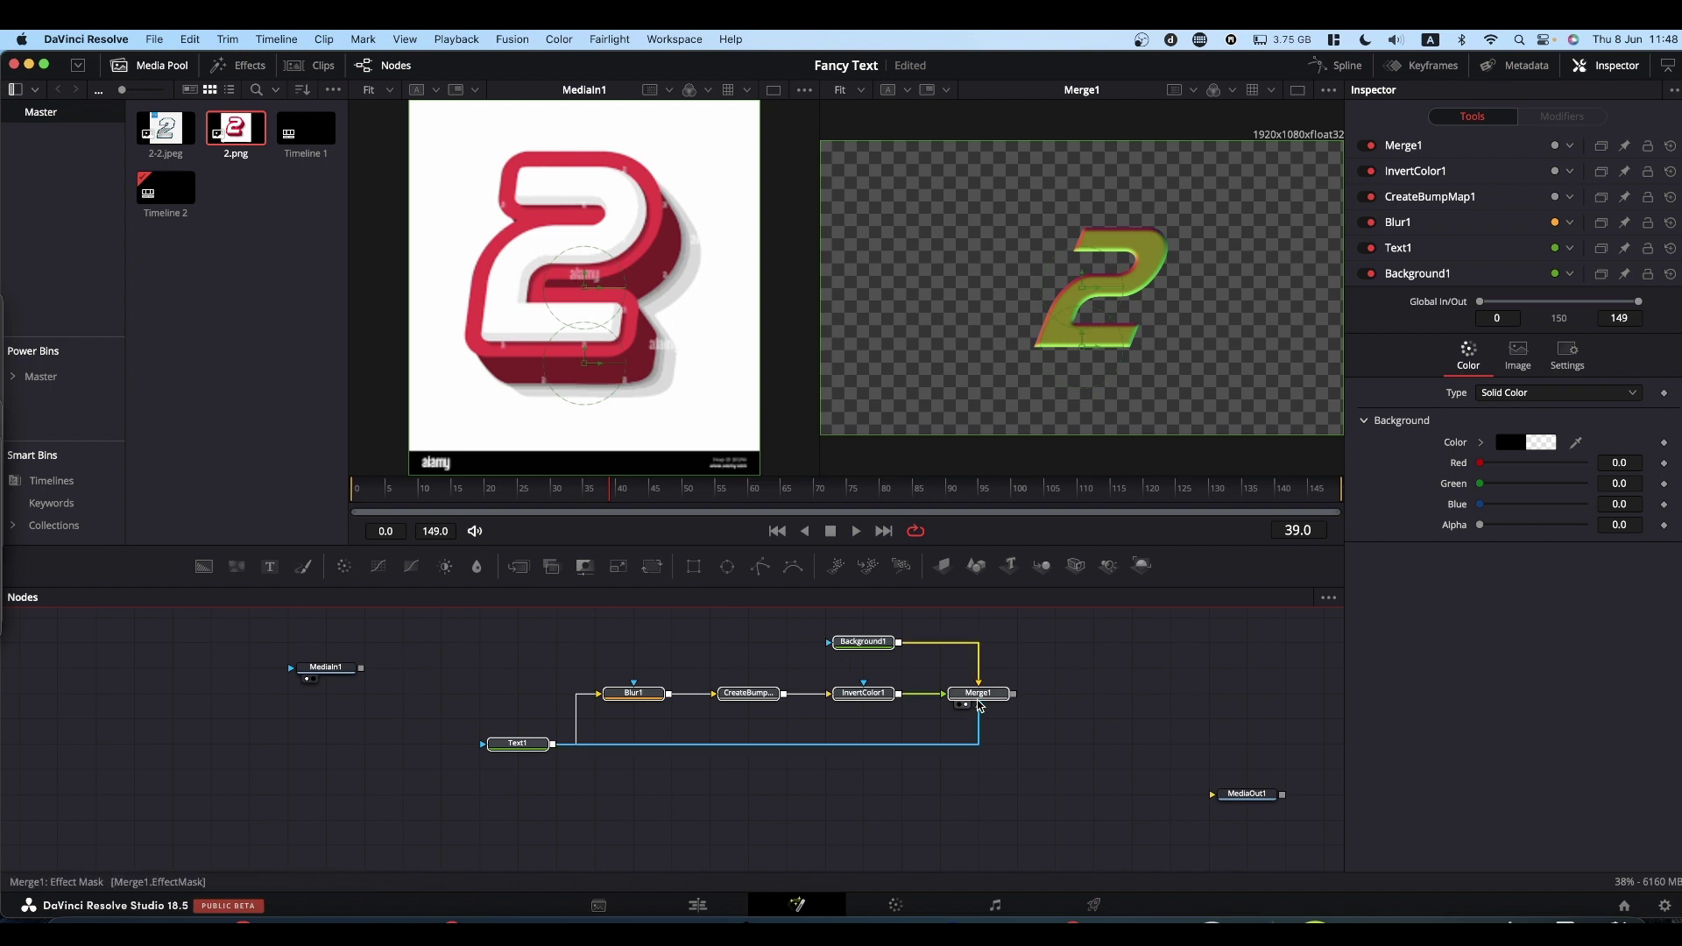
{"action": "left_click_drag", "start_coordinate": [978, 695], "coordinate": [864, 694]}
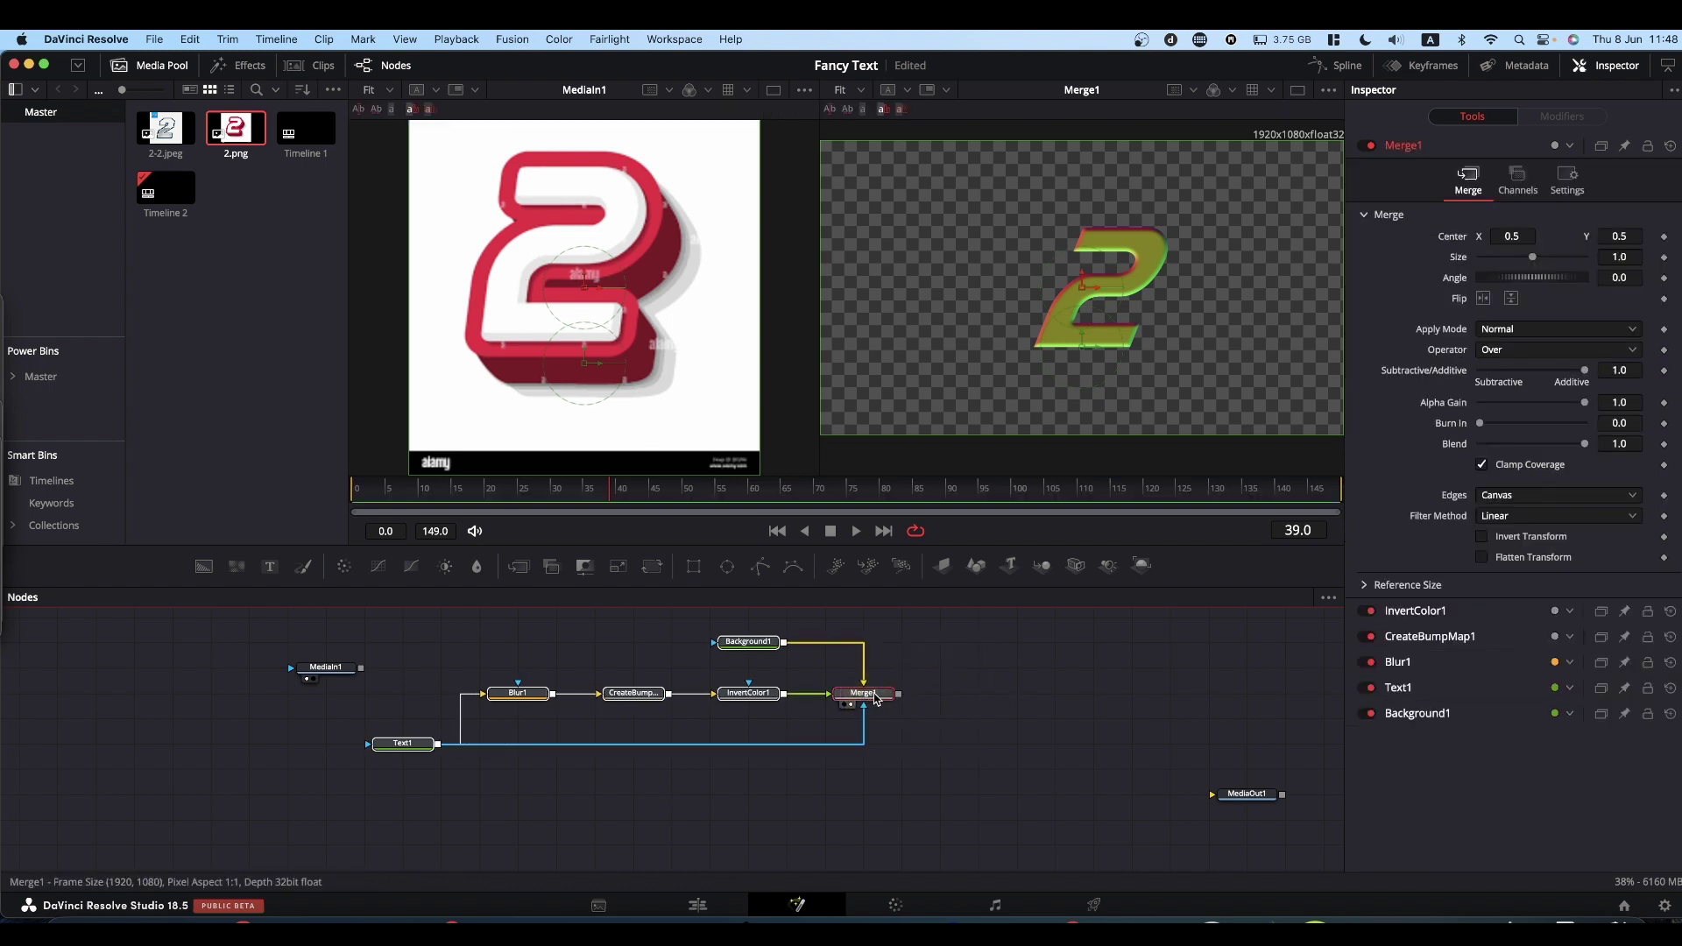
Step: Add a Brightness/Contrast node after Merge1 and show it in the right viewer
{"action": "key", "text": "shift+space"}
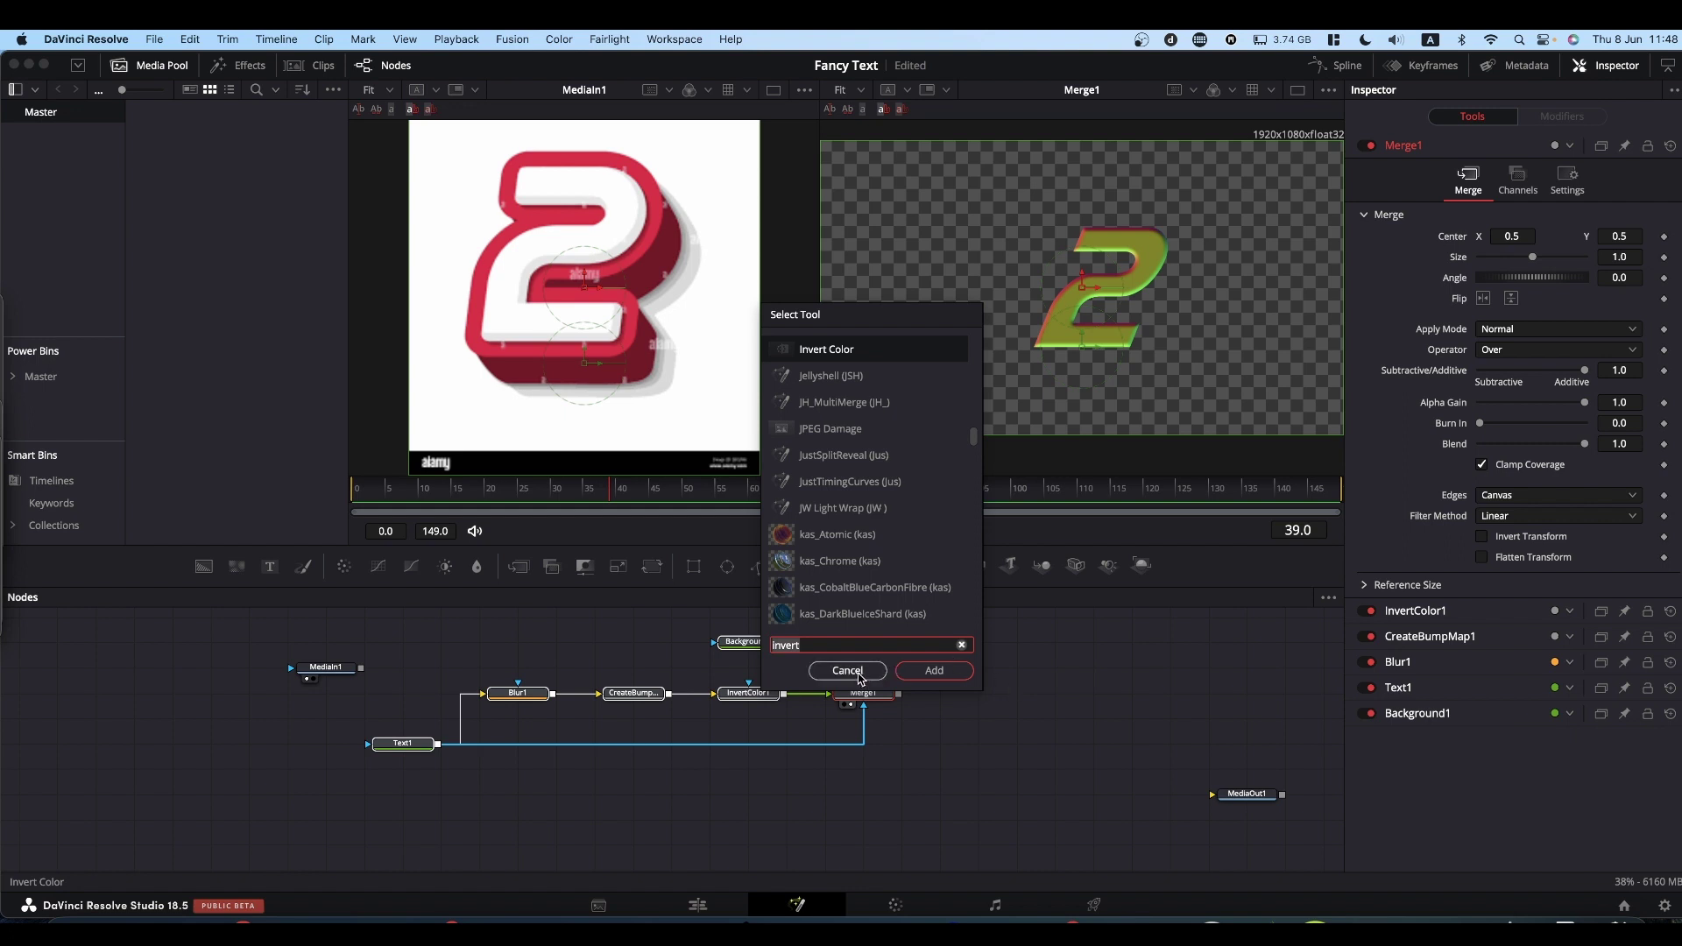
{"action": "left_click", "coordinate": [885, 671]}
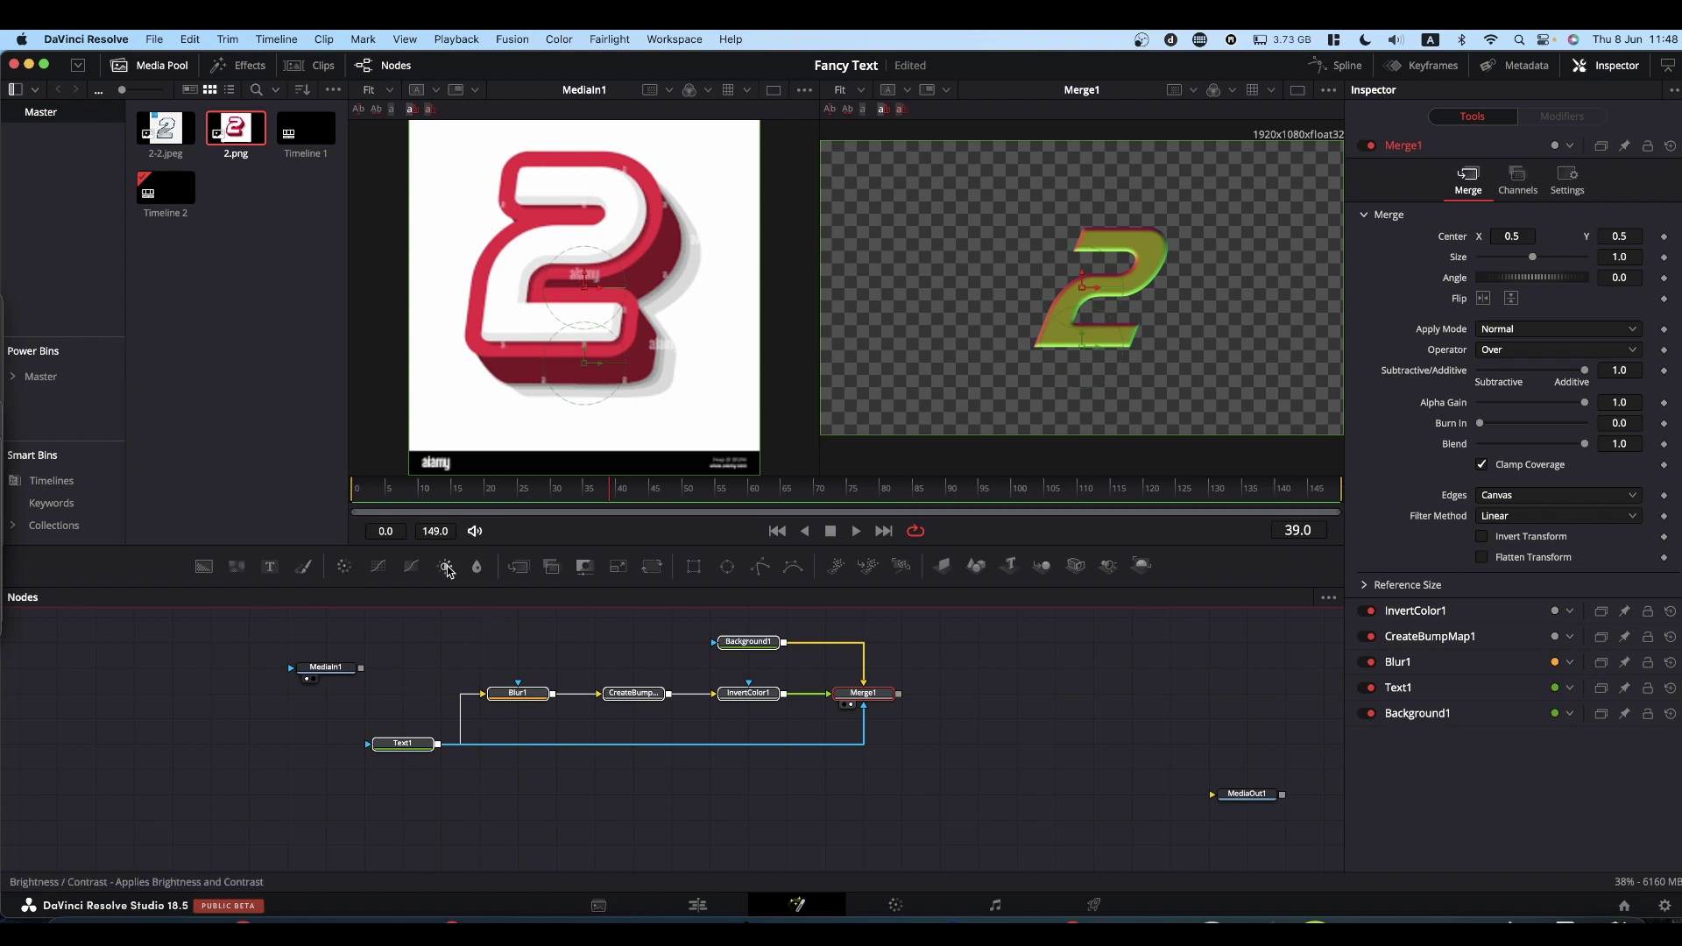
{"action": "left_click_drag", "start_coordinate": [445, 566], "coordinate": [980, 694]}
{"action": "left_click_drag", "start_coordinate": [1037, 360], "coordinate": [1037, 361]}
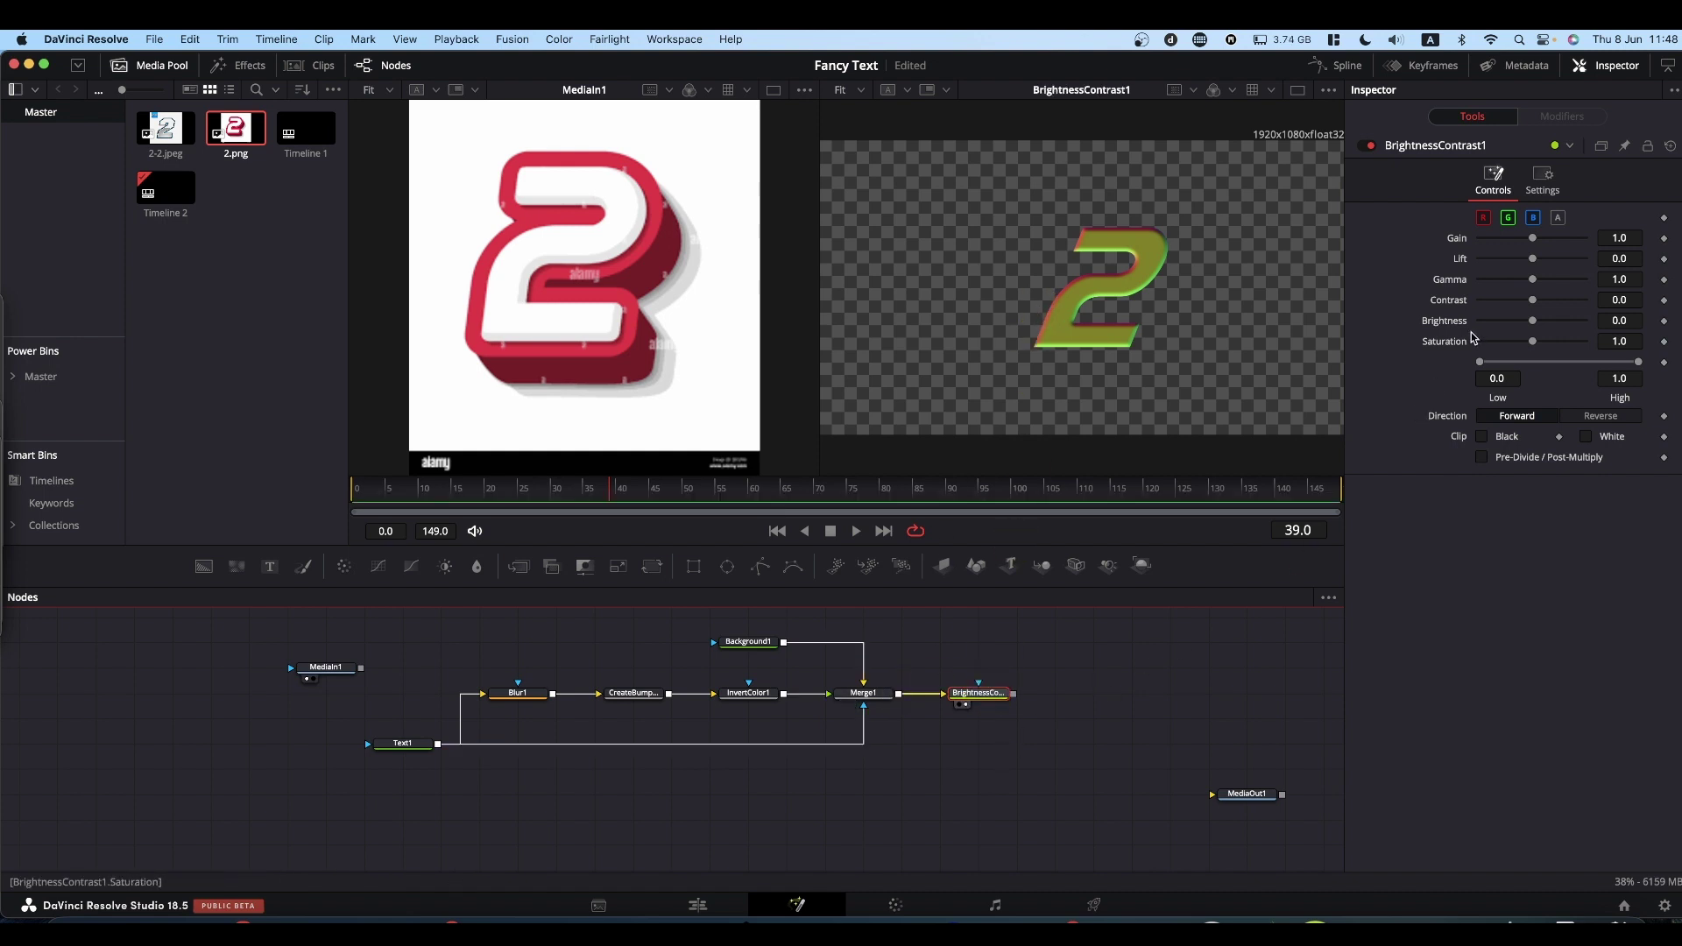
Step: Set Saturation to 0 and Gain to 1.95 for a white 2, then save the project
{"action": "left_click_drag", "start_coordinate": [1539, 346], "coordinate": [1378, 342]}
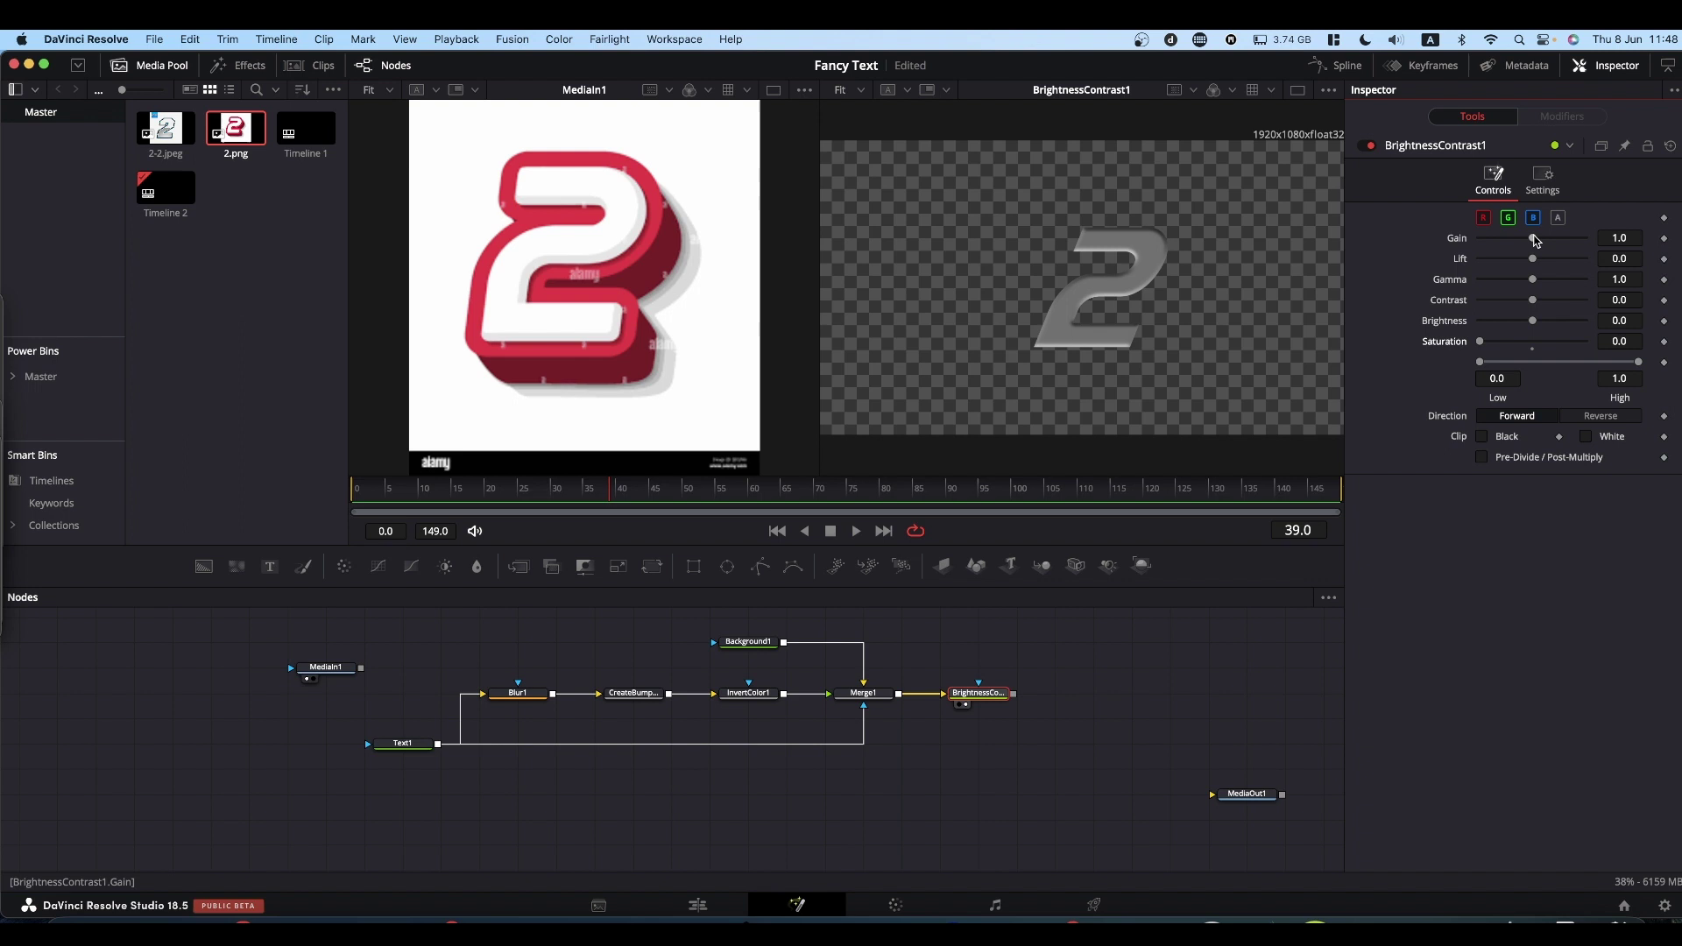
{"action": "left_click_drag", "start_coordinate": [1533, 239], "coordinate": [1546, 241]}
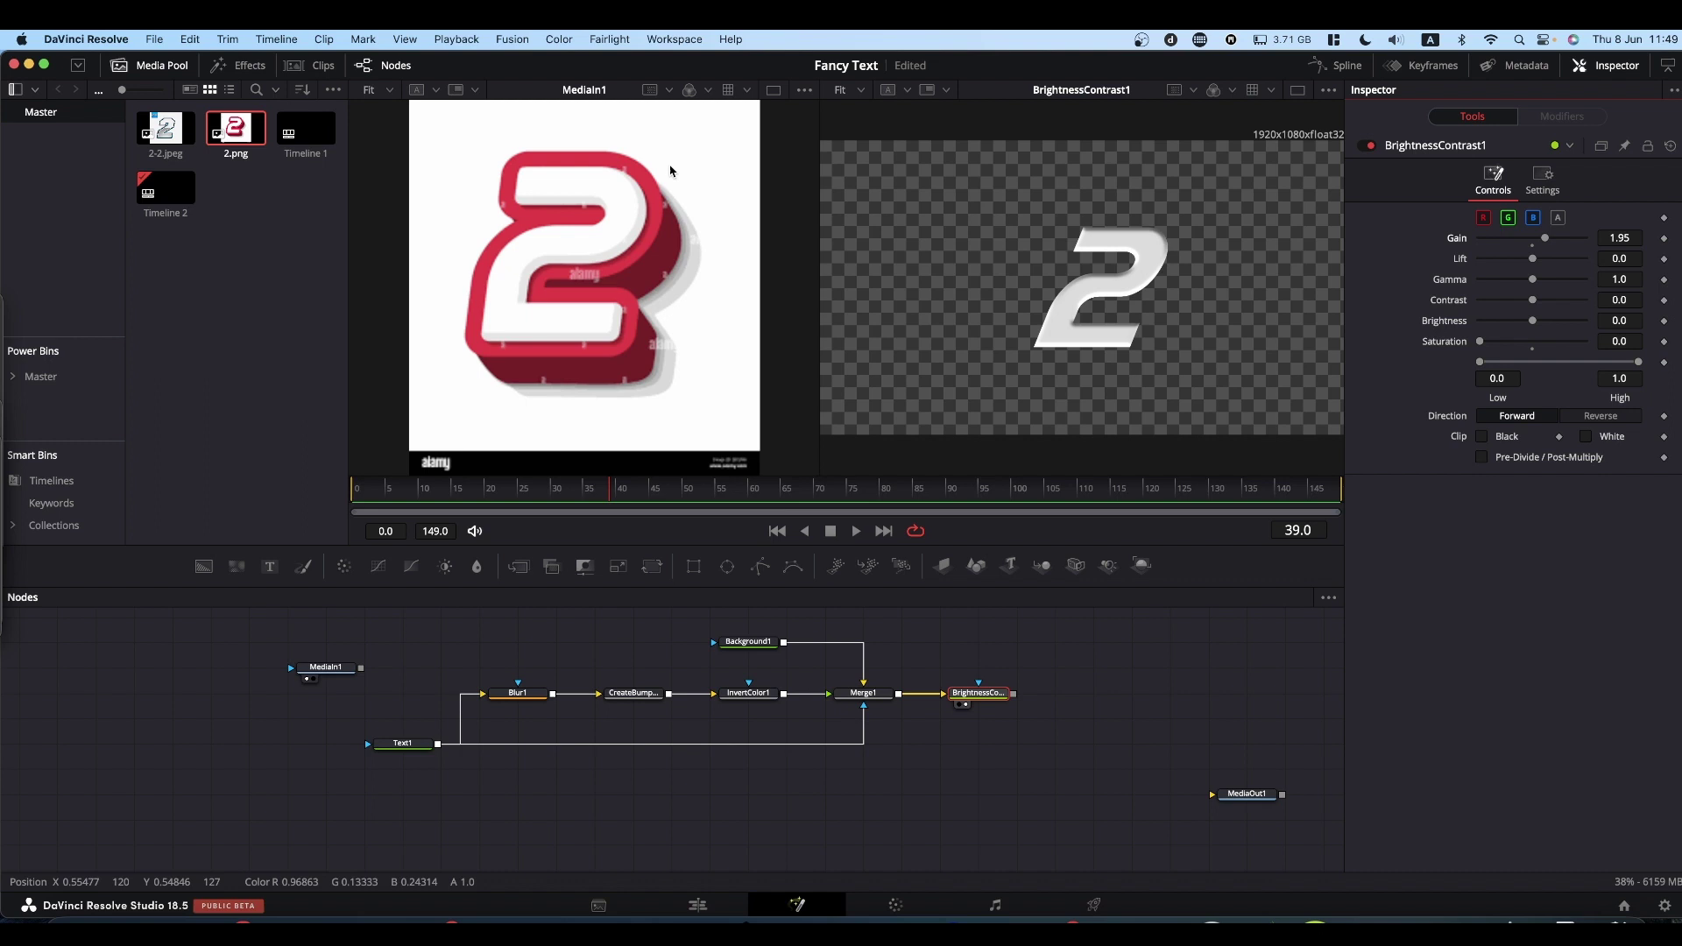
{"action": "key", "text": "super+s"}
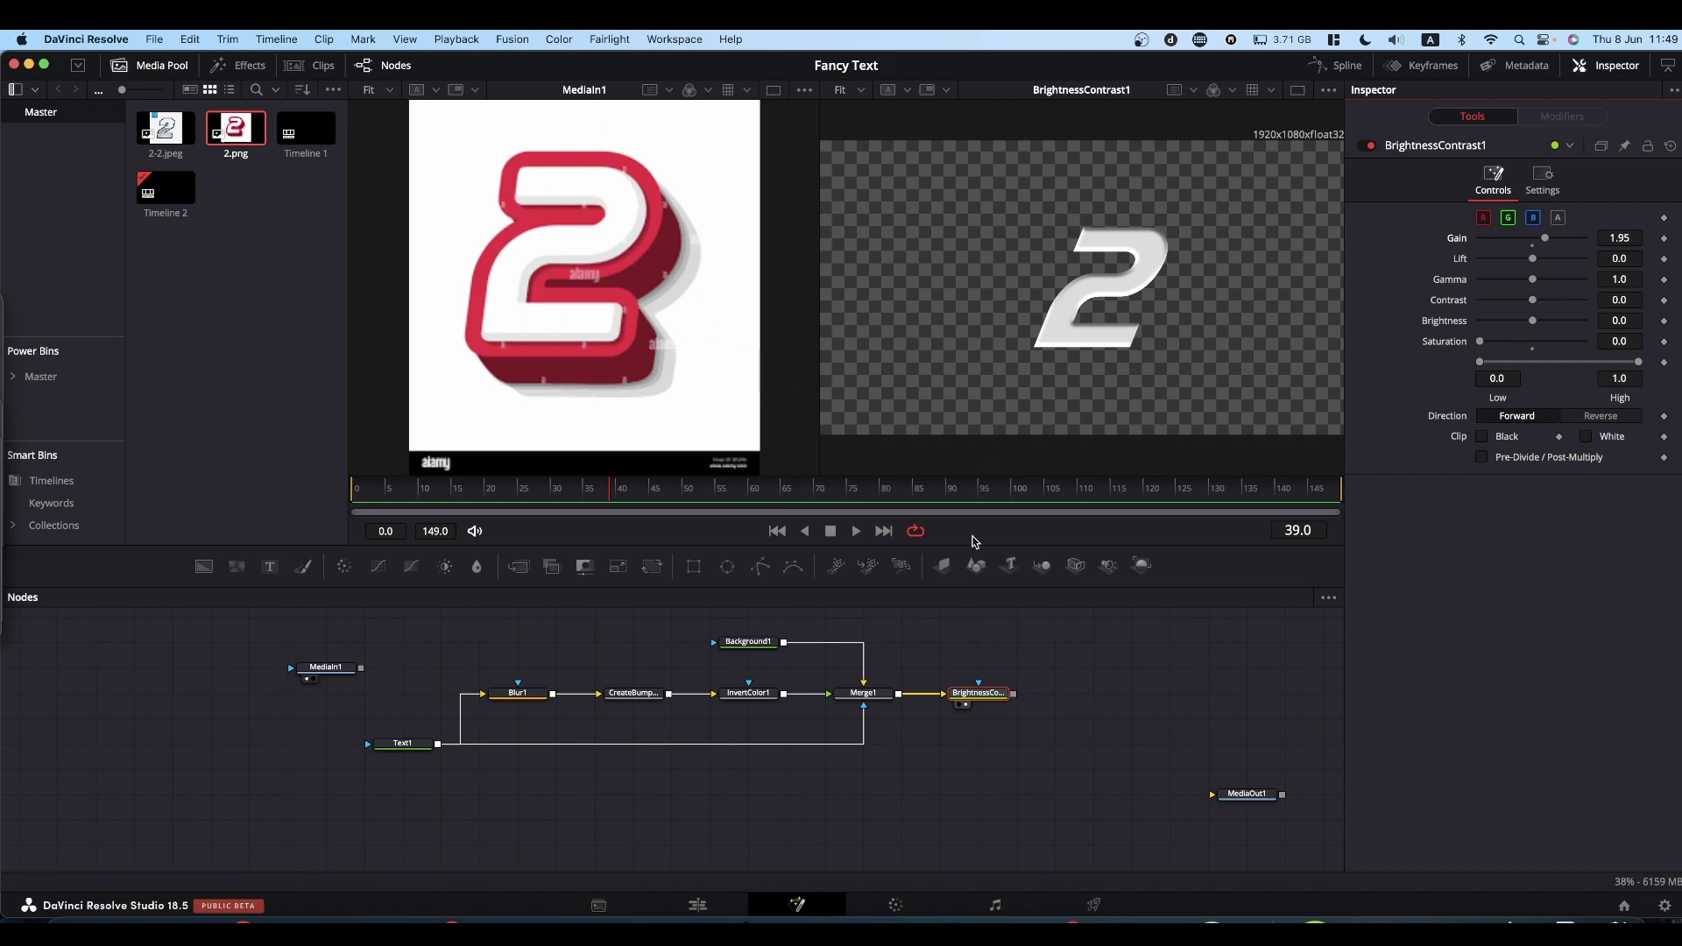
{"action": "scroll", "coordinate": [1019, 630], "scroll_direction": "down", "scroll_amount": 1}
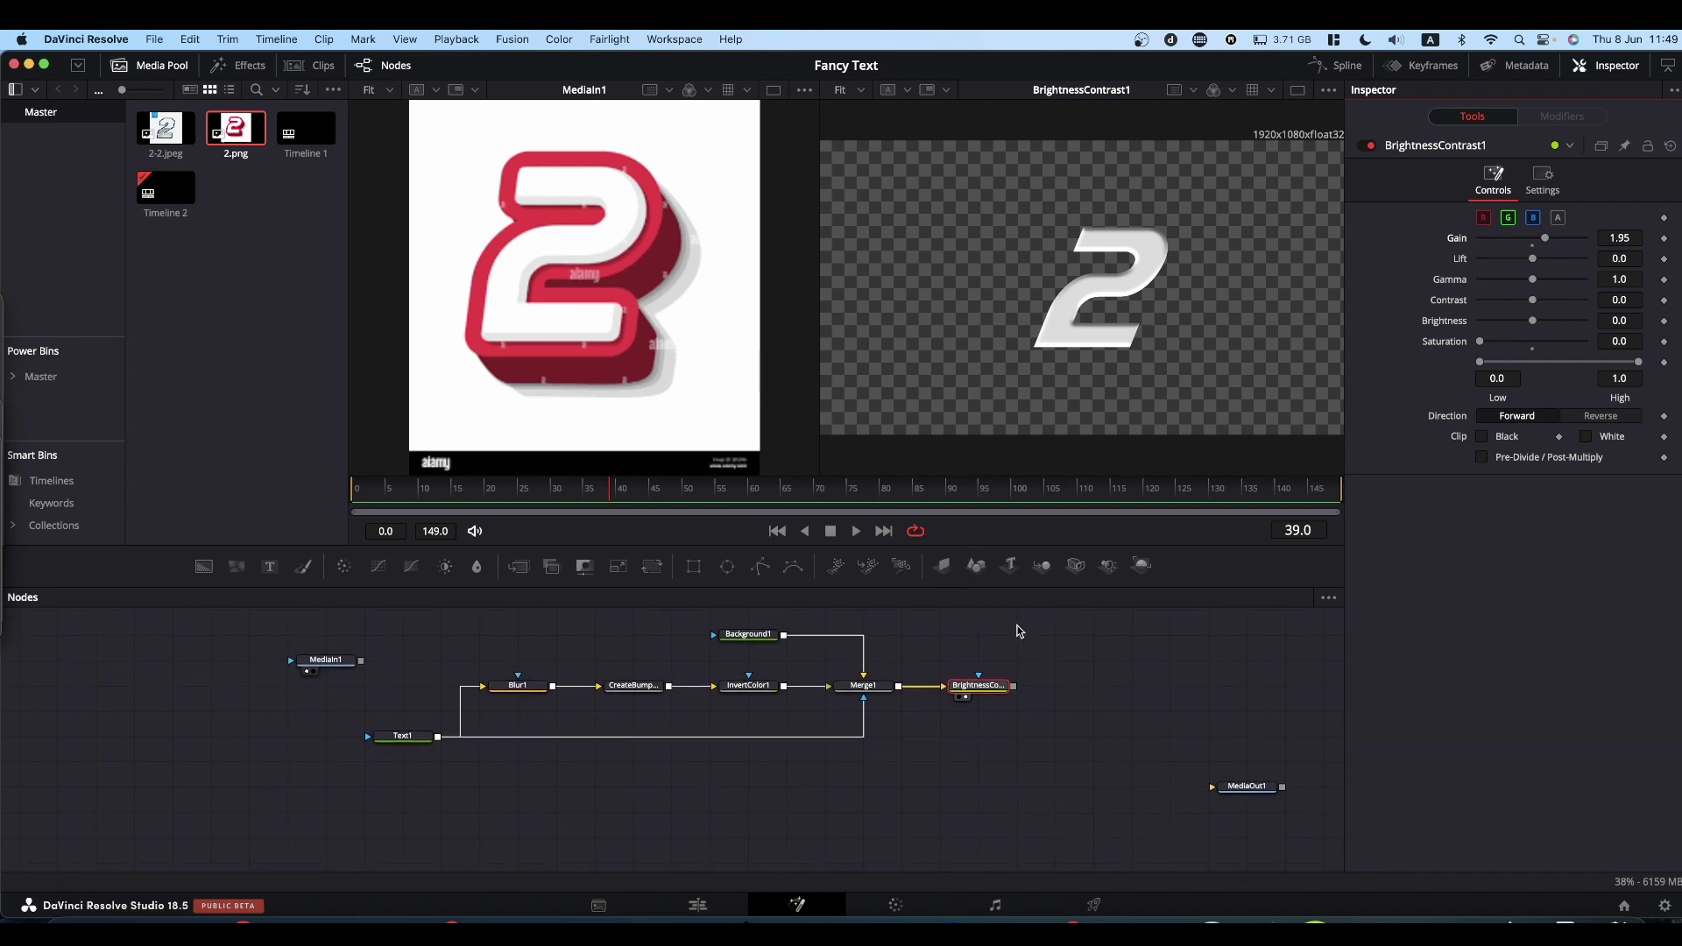
Step: Copy Text1 and paste it as a linked instance, Instance_Text1, placed below the original
{"action": "scroll", "coordinate": [1019, 631], "scroll_direction": "down", "scroll_amount": 1}
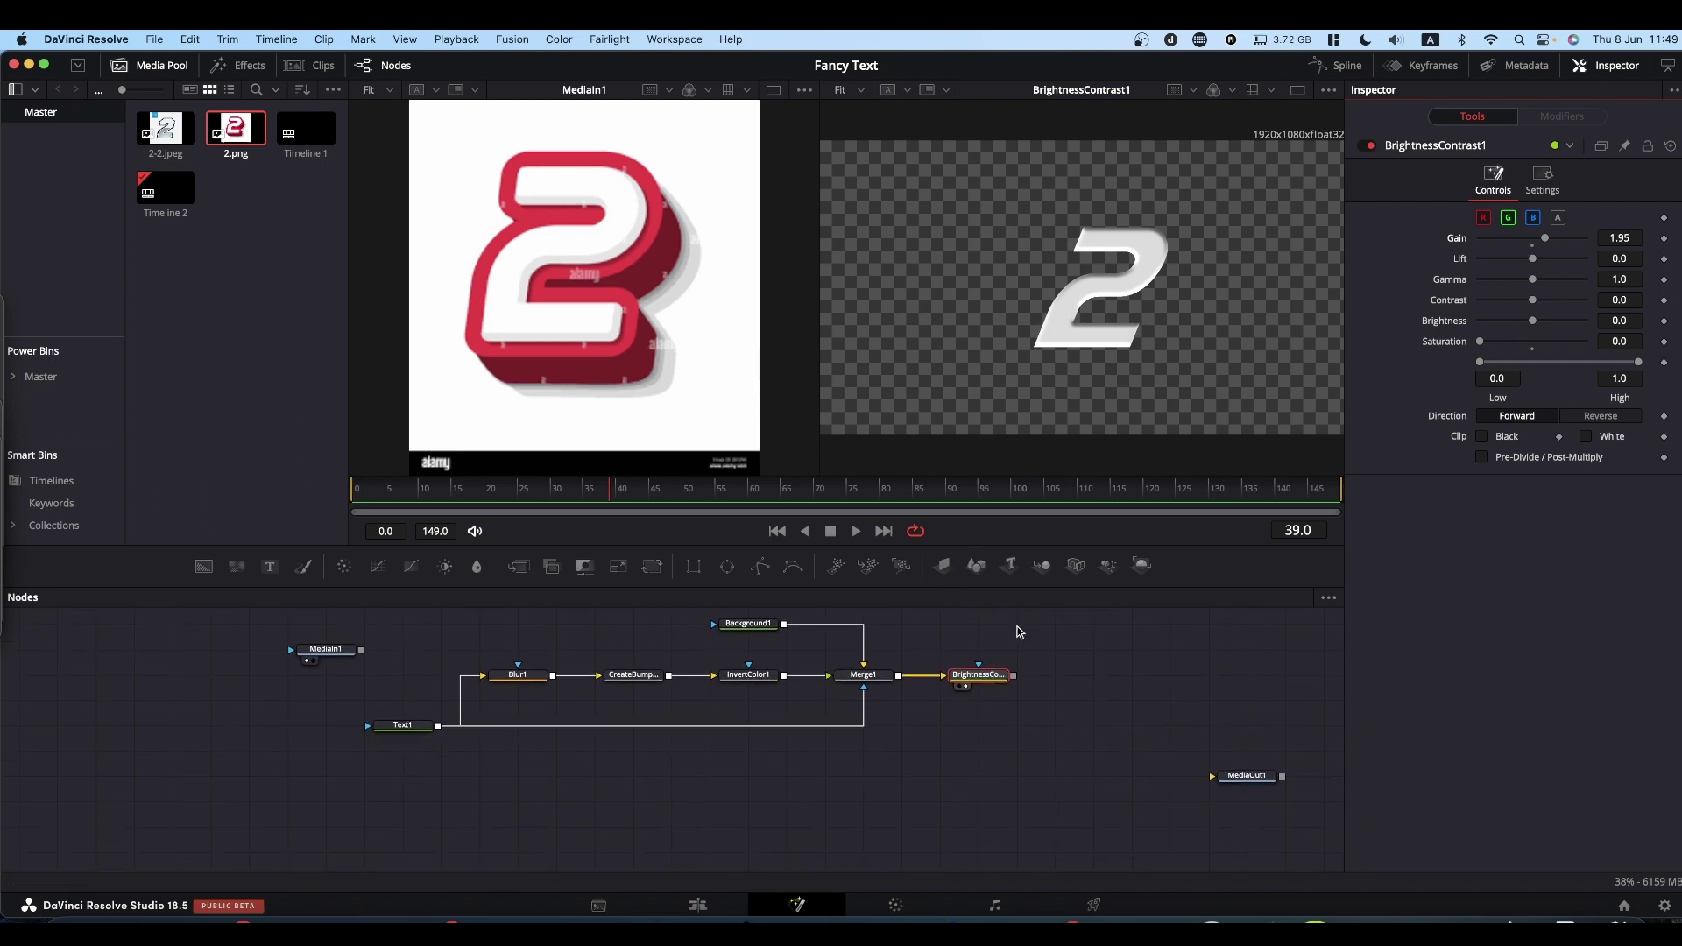
{"action": "left_click", "coordinate": [405, 727]}
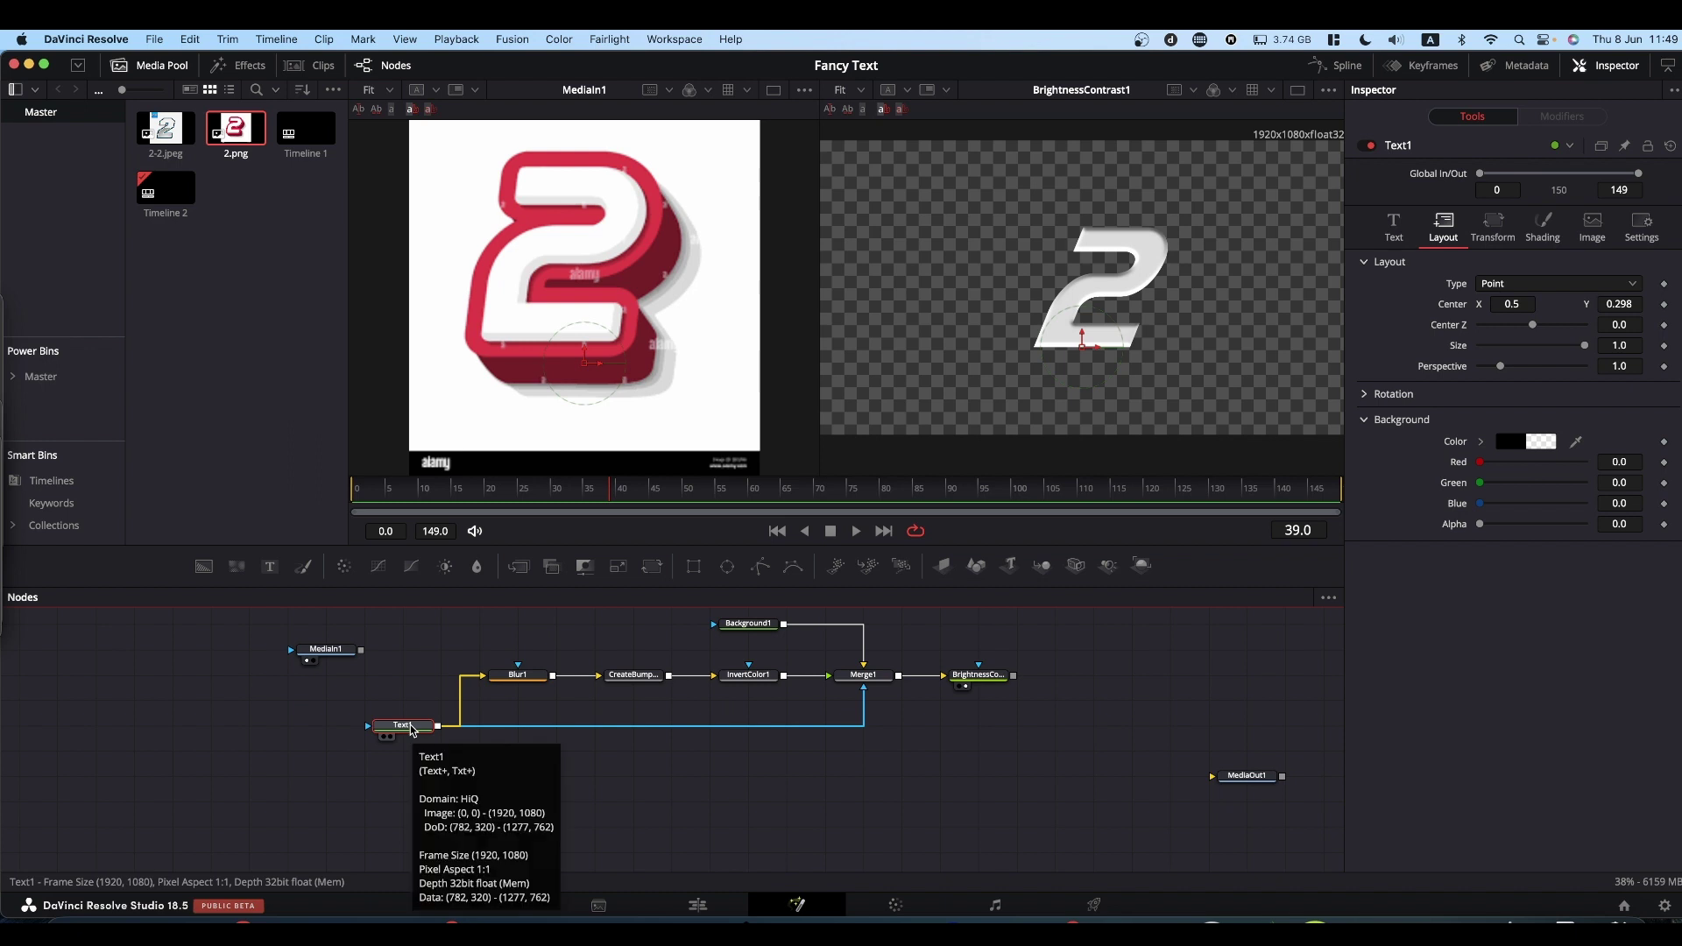
{"action": "key", "text": "super+c"}
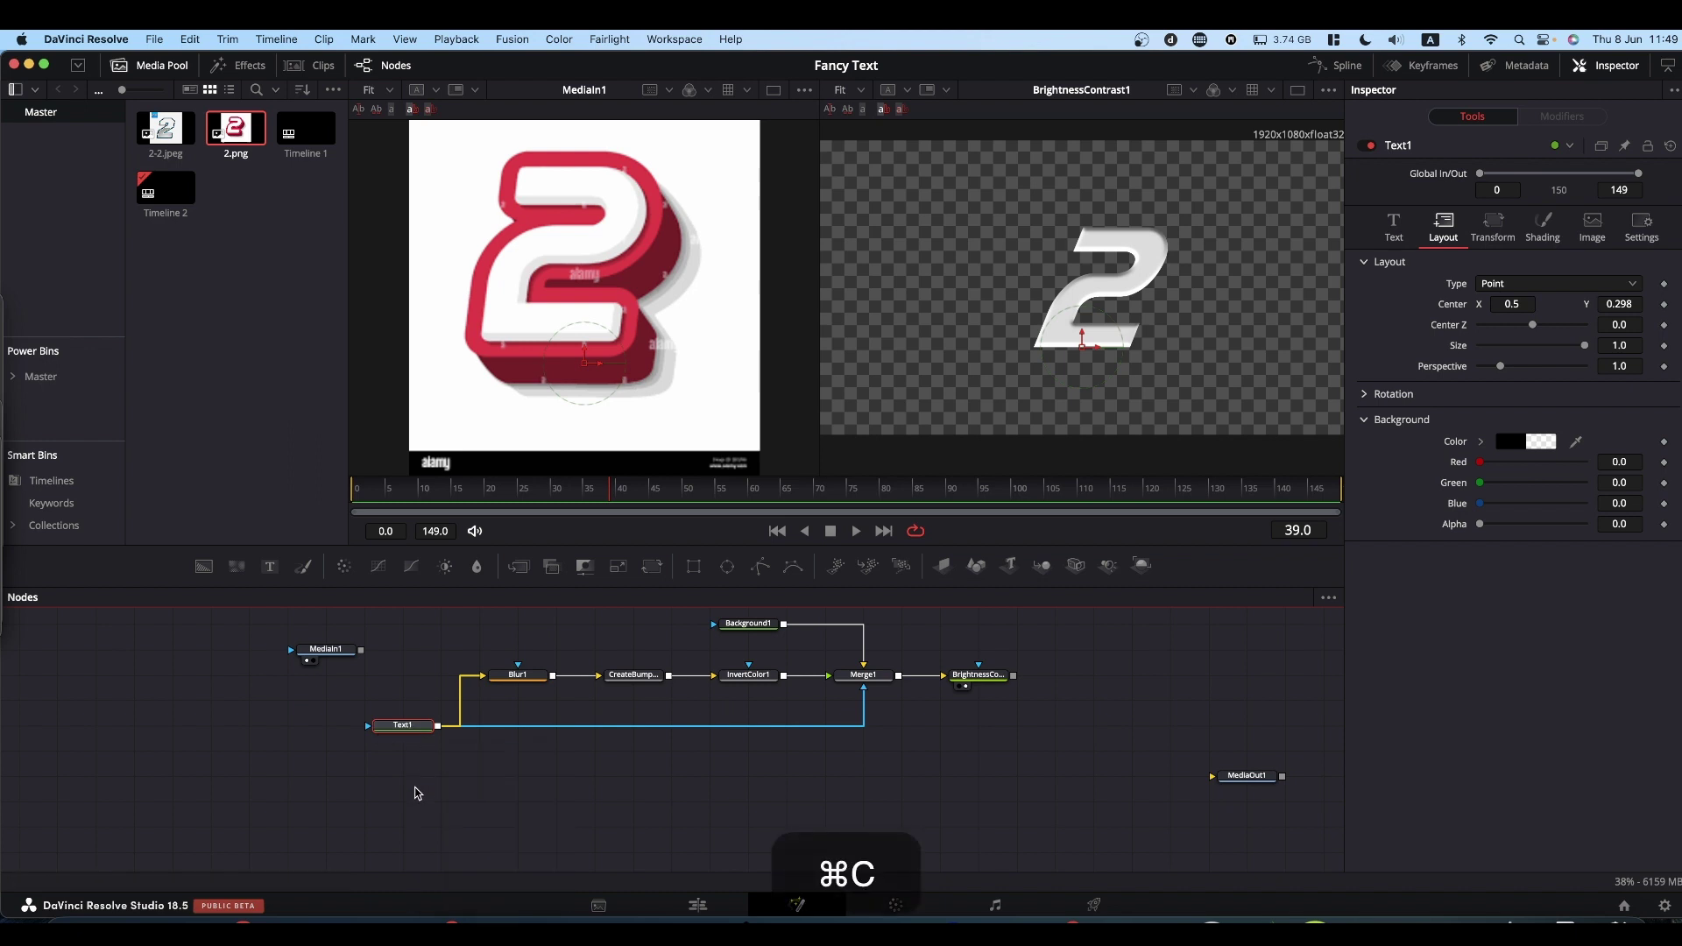
{"action": "left_click", "coordinate": [407, 822]}
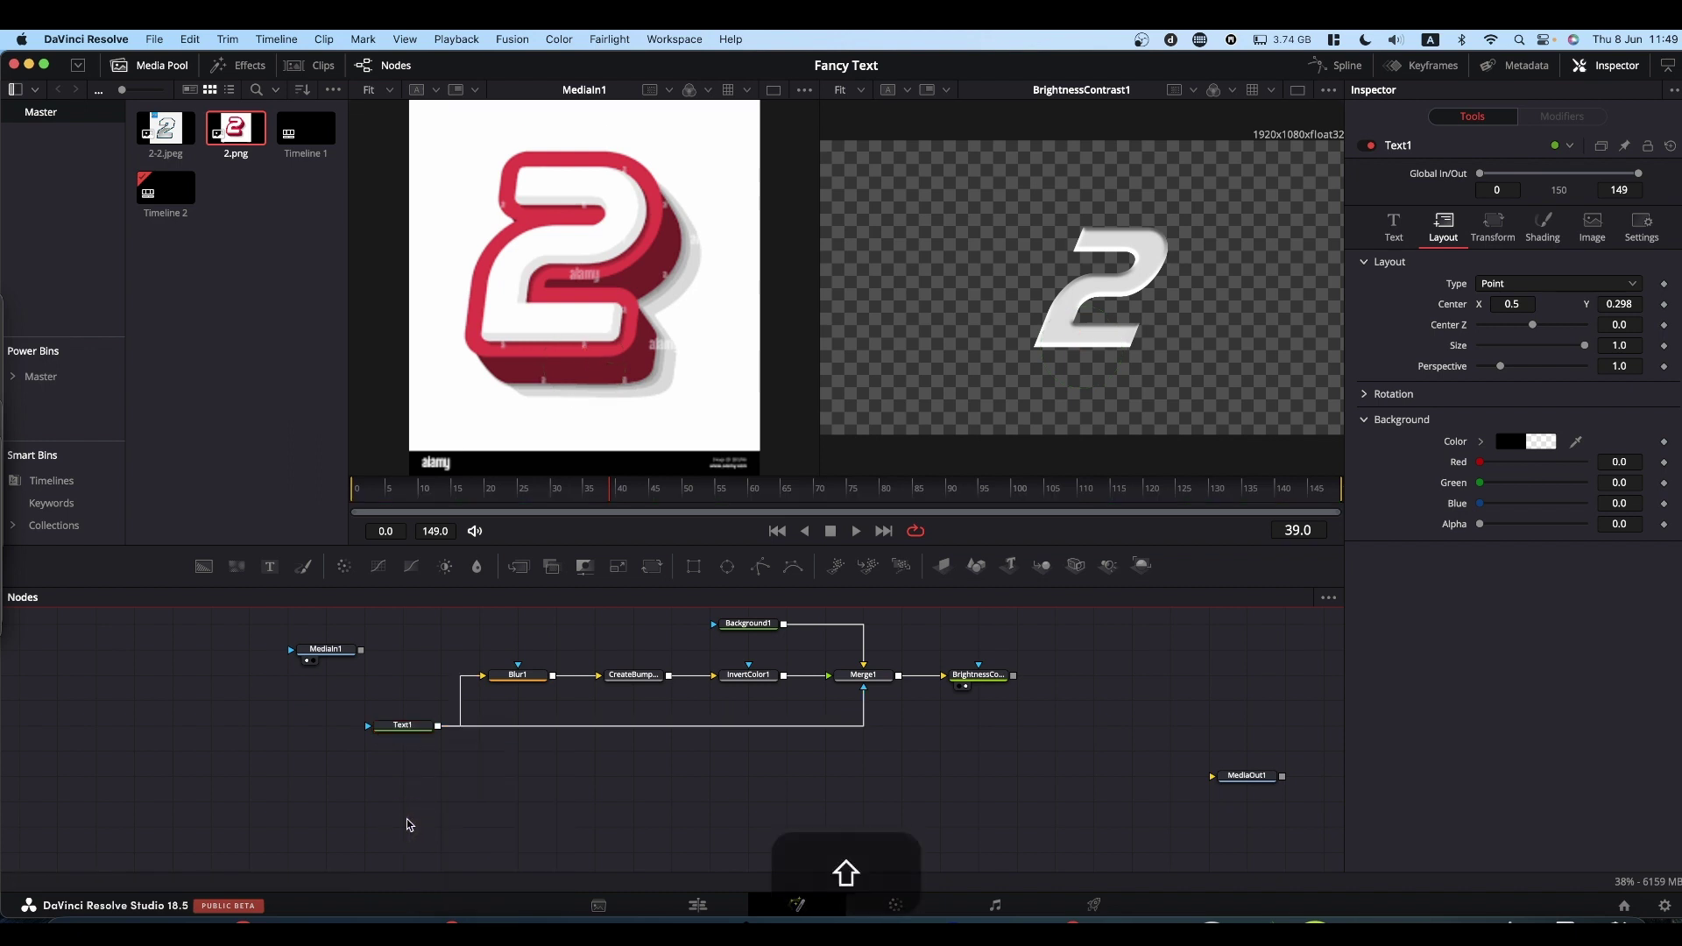
{"action": "key", "text": "super+shift+v"}
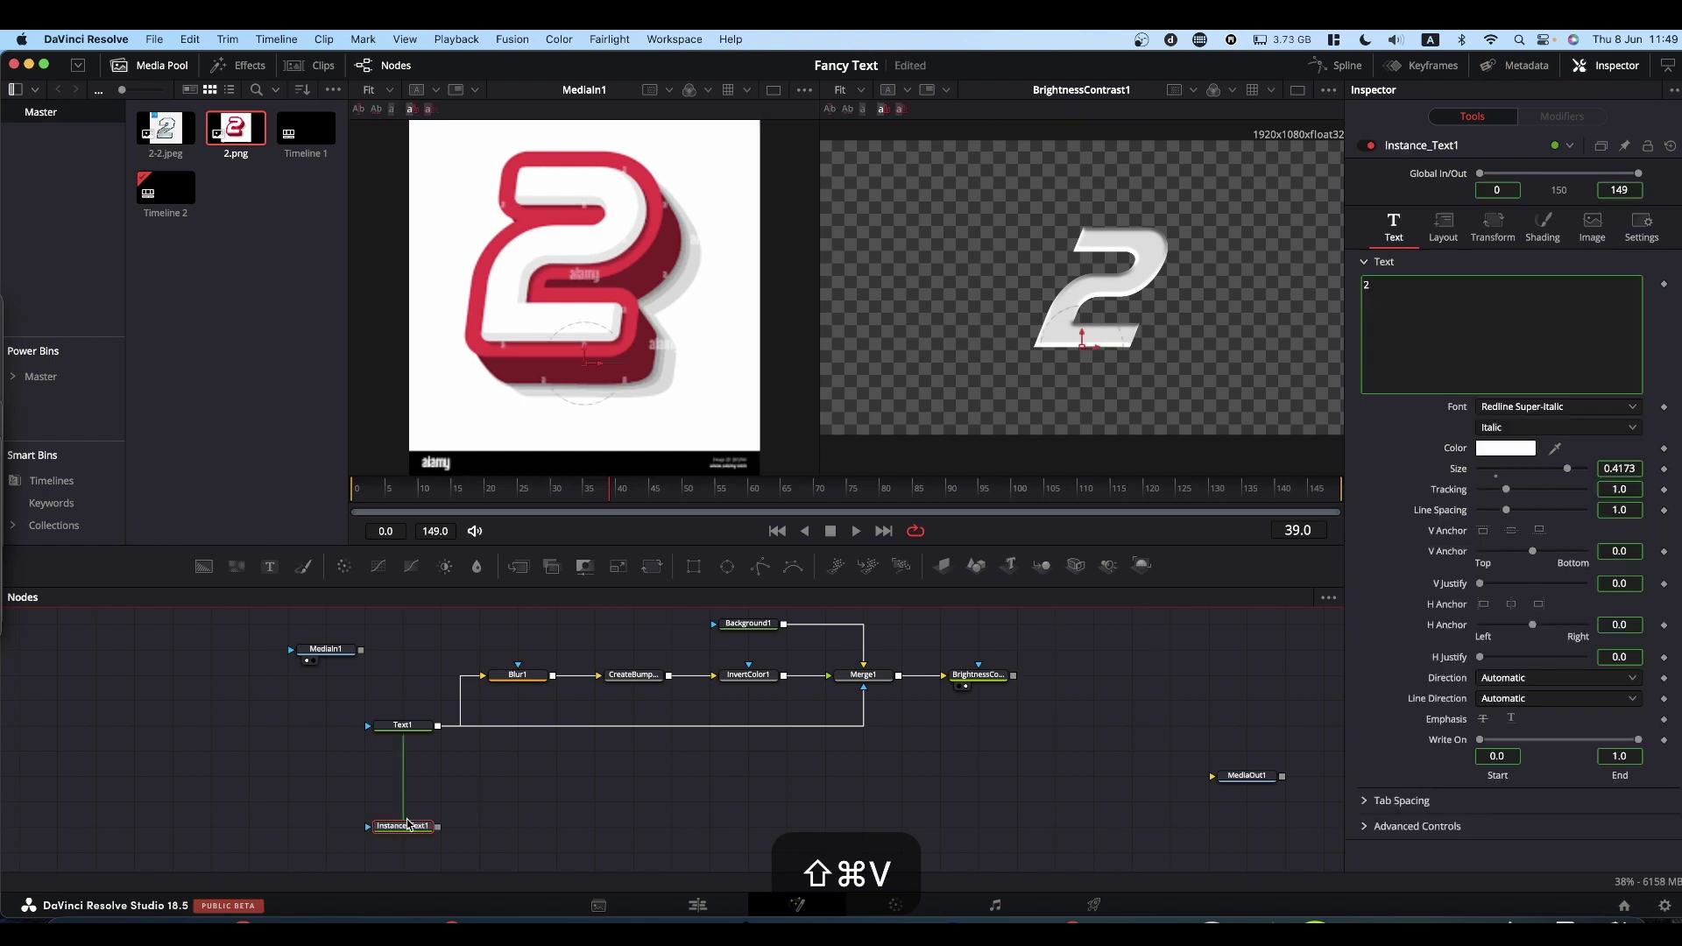
{"action": "left_click_drag", "start_coordinate": [408, 824], "coordinate": [404, 783]}
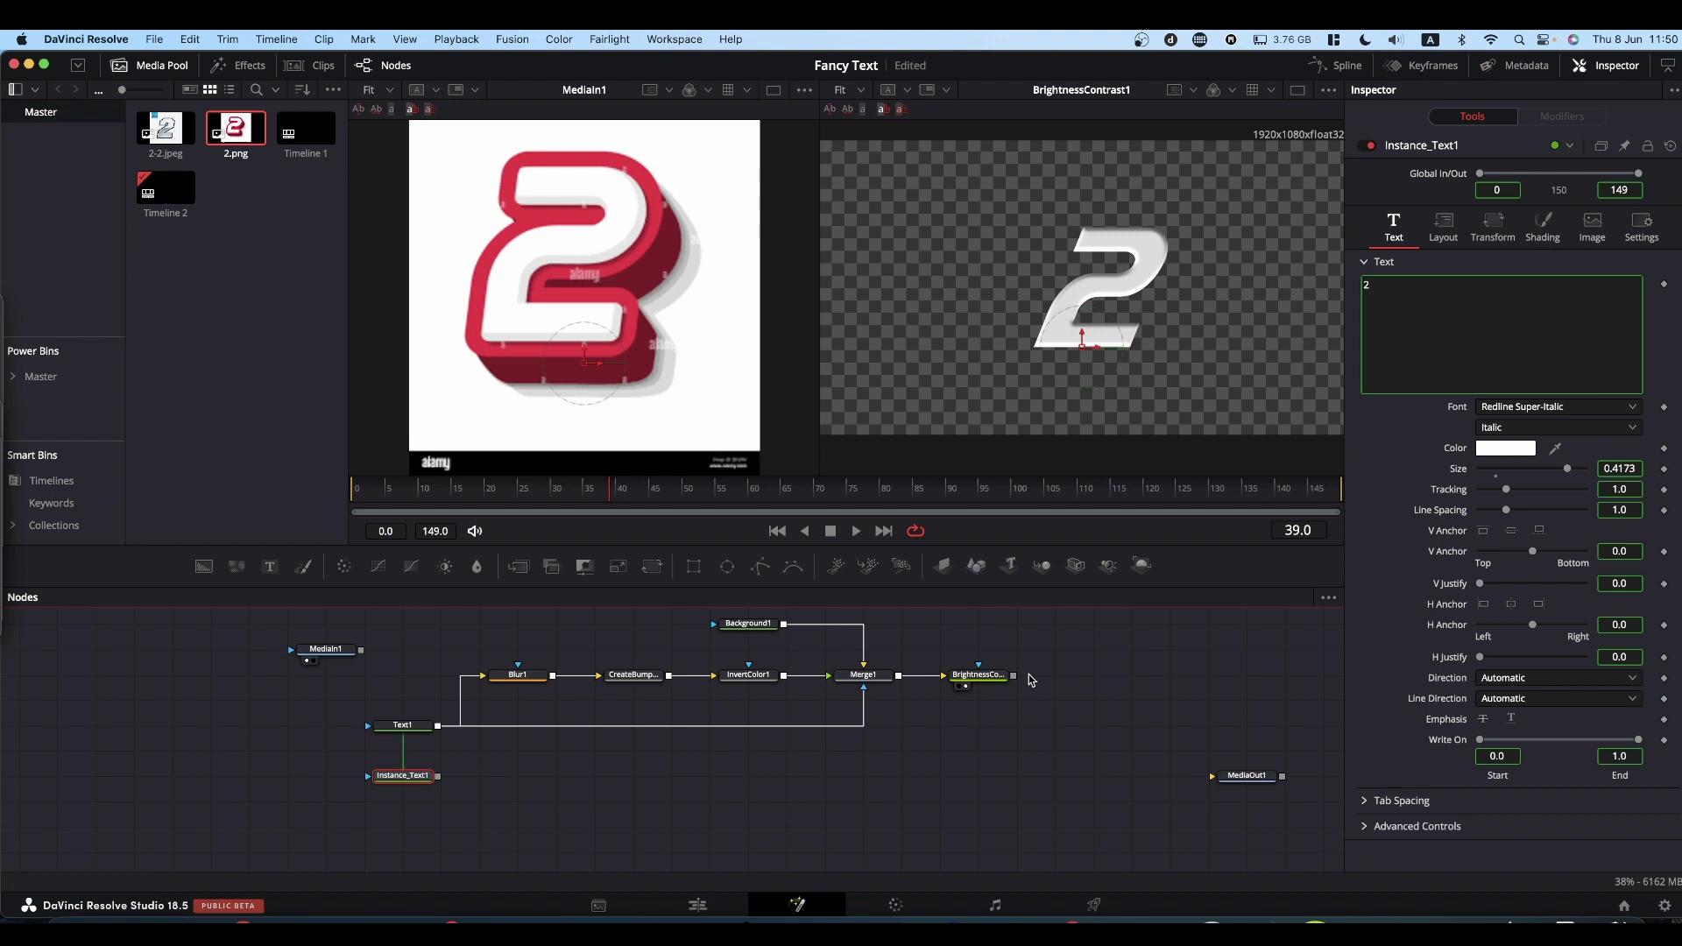
Step: View Instance_Text1, deinstance its Appearance in Shading, and set Appearance to Outline
{"action": "left_click", "coordinate": [407, 780]}
{"action": "left_click_drag", "start_coordinate": [417, 782], "coordinate": [1086, 245]}
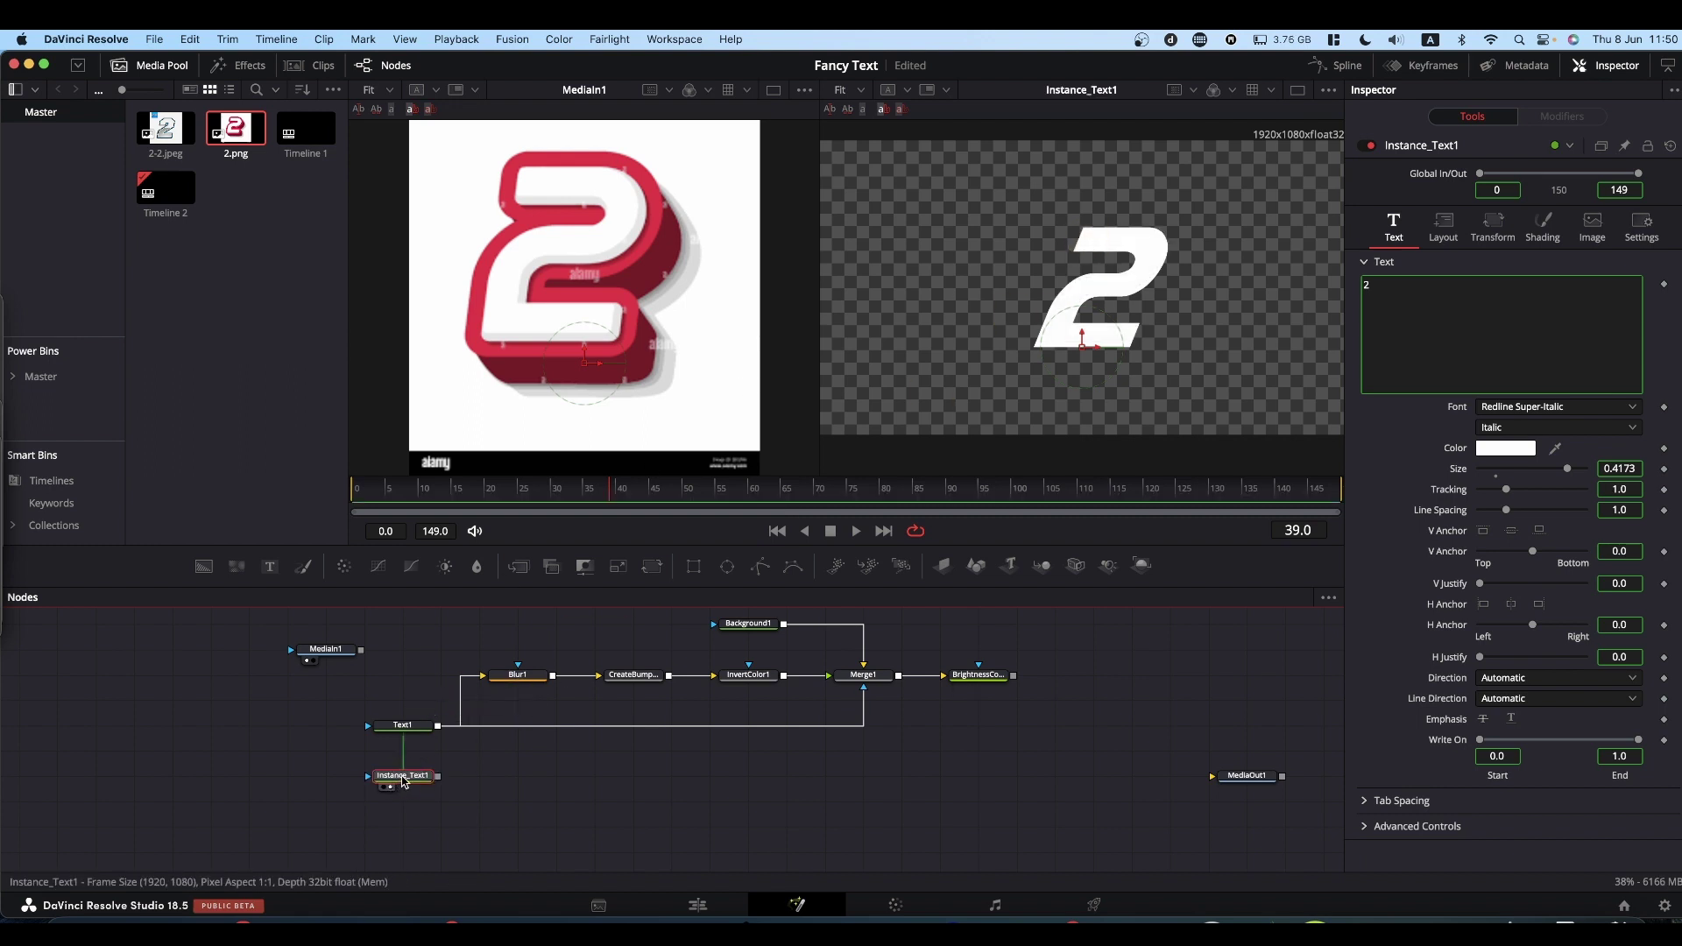
{"action": "left_click", "coordinate": [1541, 232]}
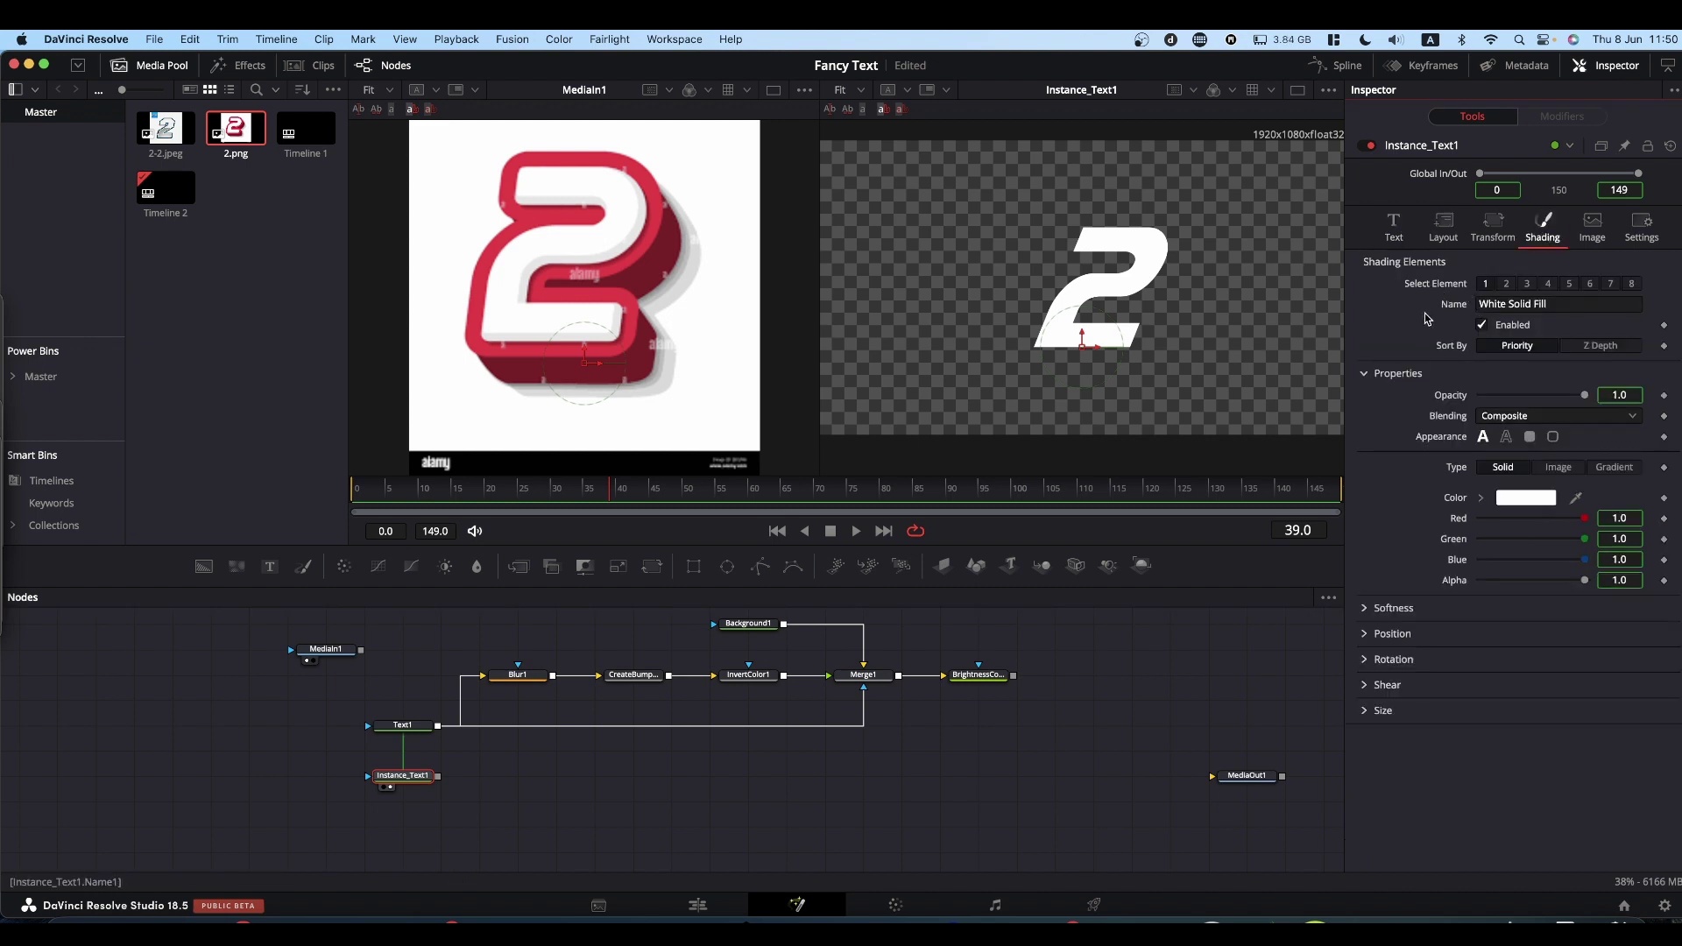
{"action": "right_click", "coordinate": [1438, 443]}
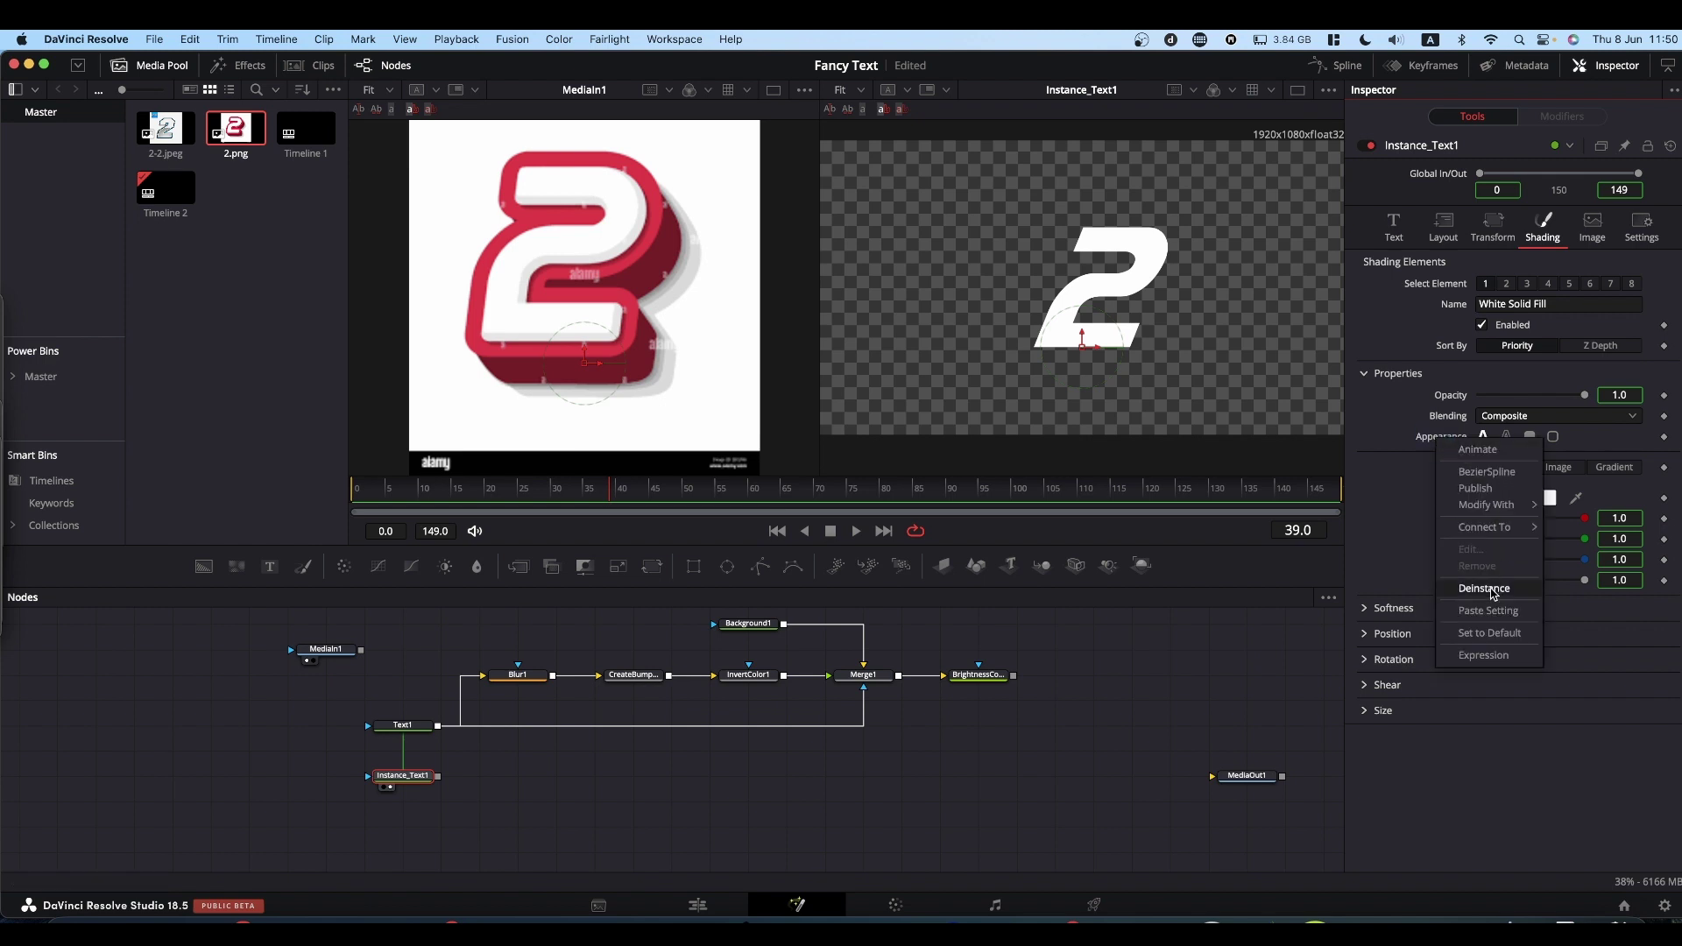
{"action": "left_click", "coordinate": [1492, 591]}
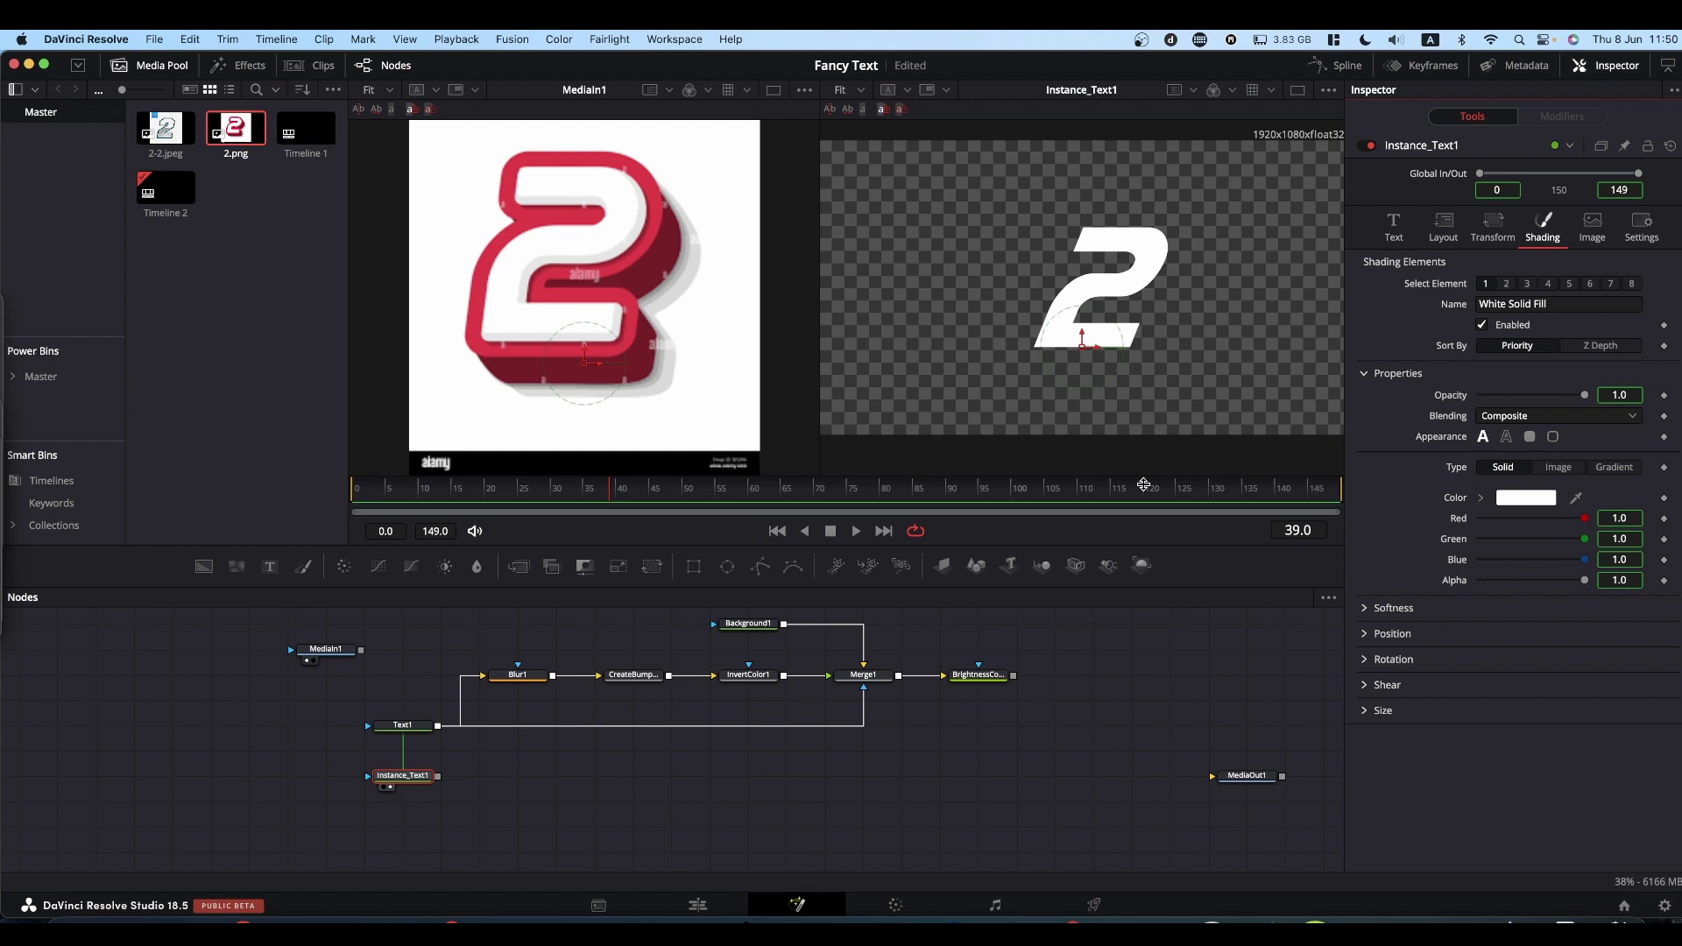
{"action": "left_click_drag", "start_coordinate": [402, 725], "coordinate": [518, 279]}
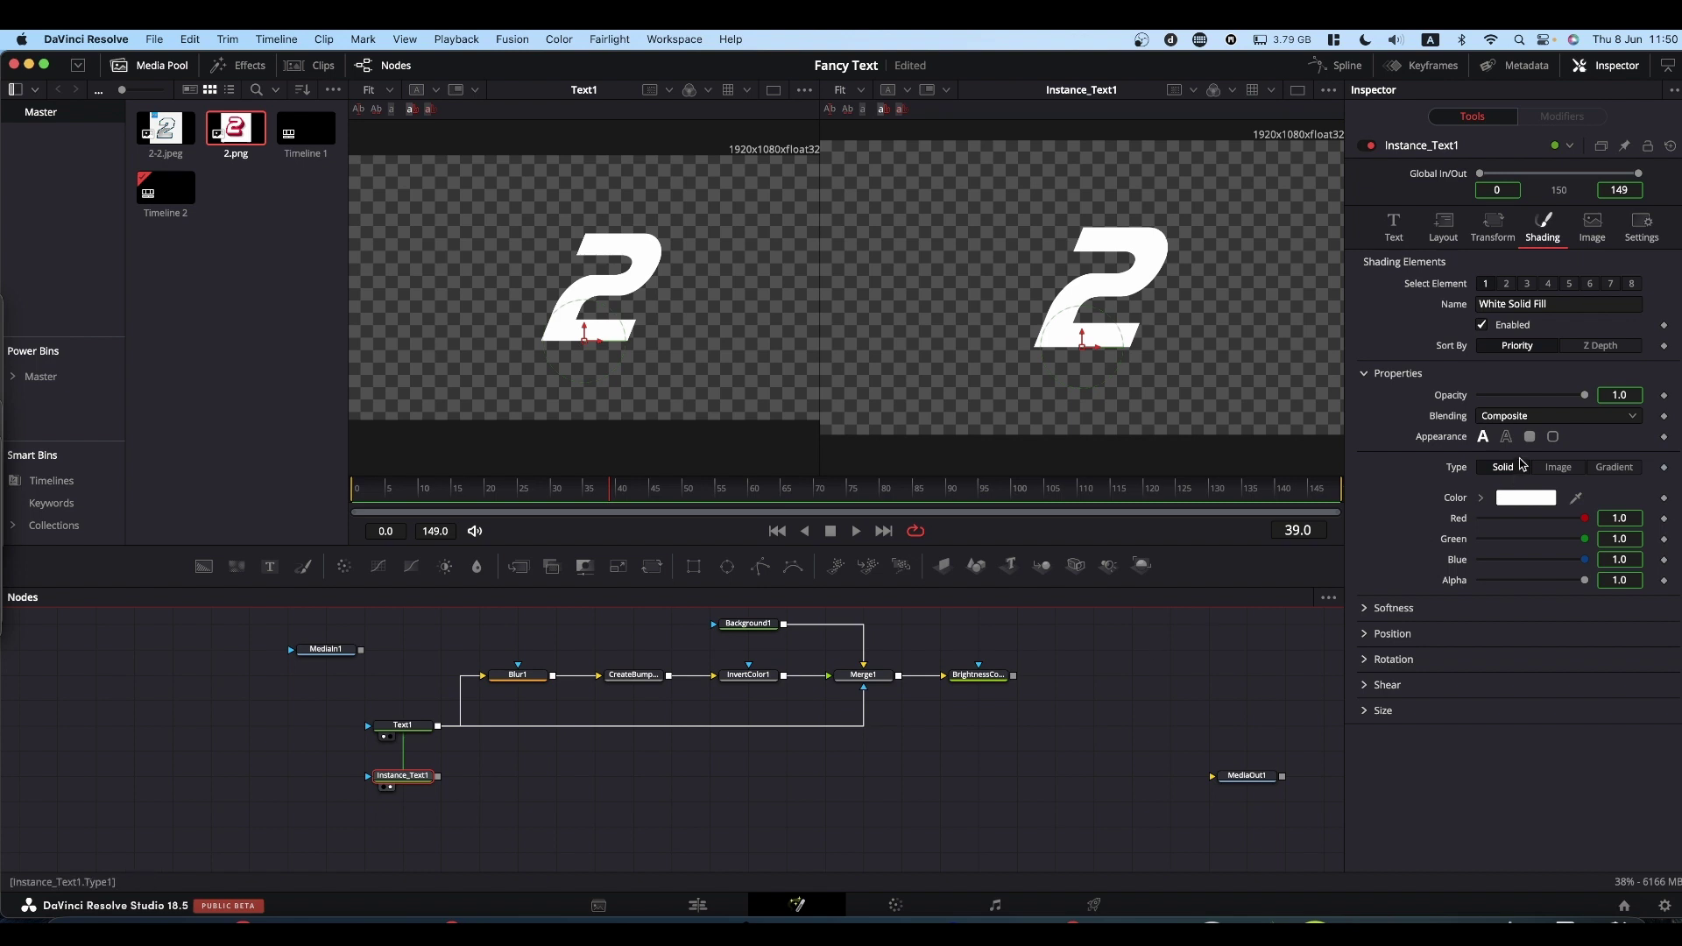
{"action": "left_click", "coordinate": [1504, 437]}
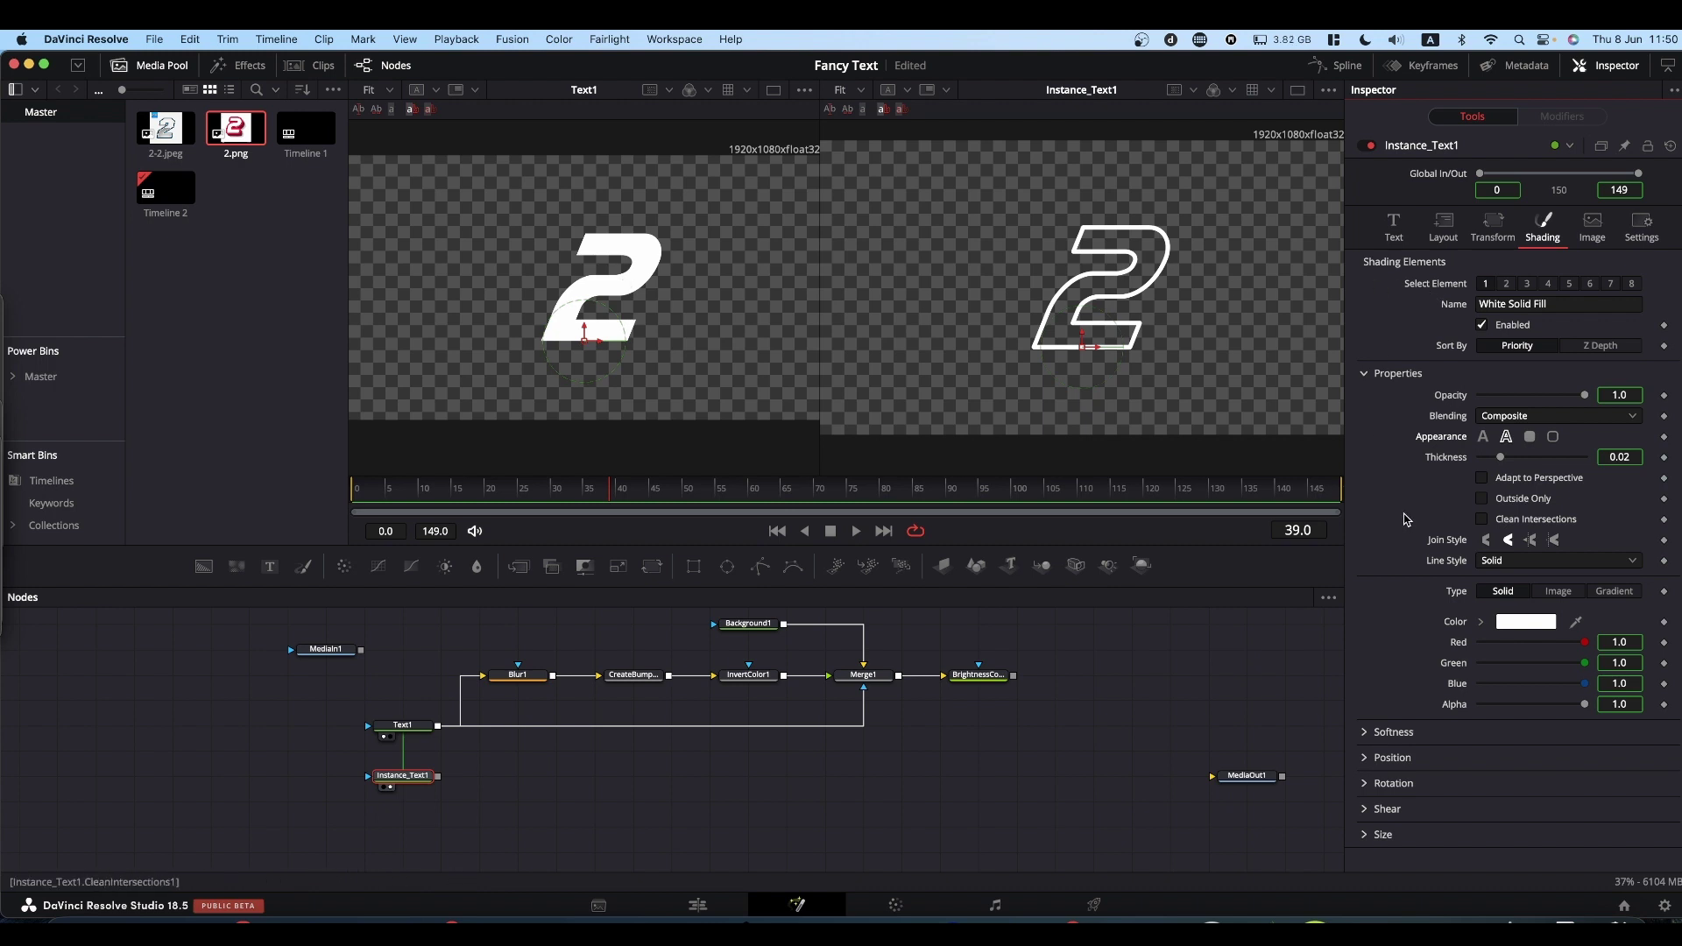
Step: Deinstance the outline's Thickness and colour settings from the original text
{"action": "right_click", "coordinate": [1449, 464]}
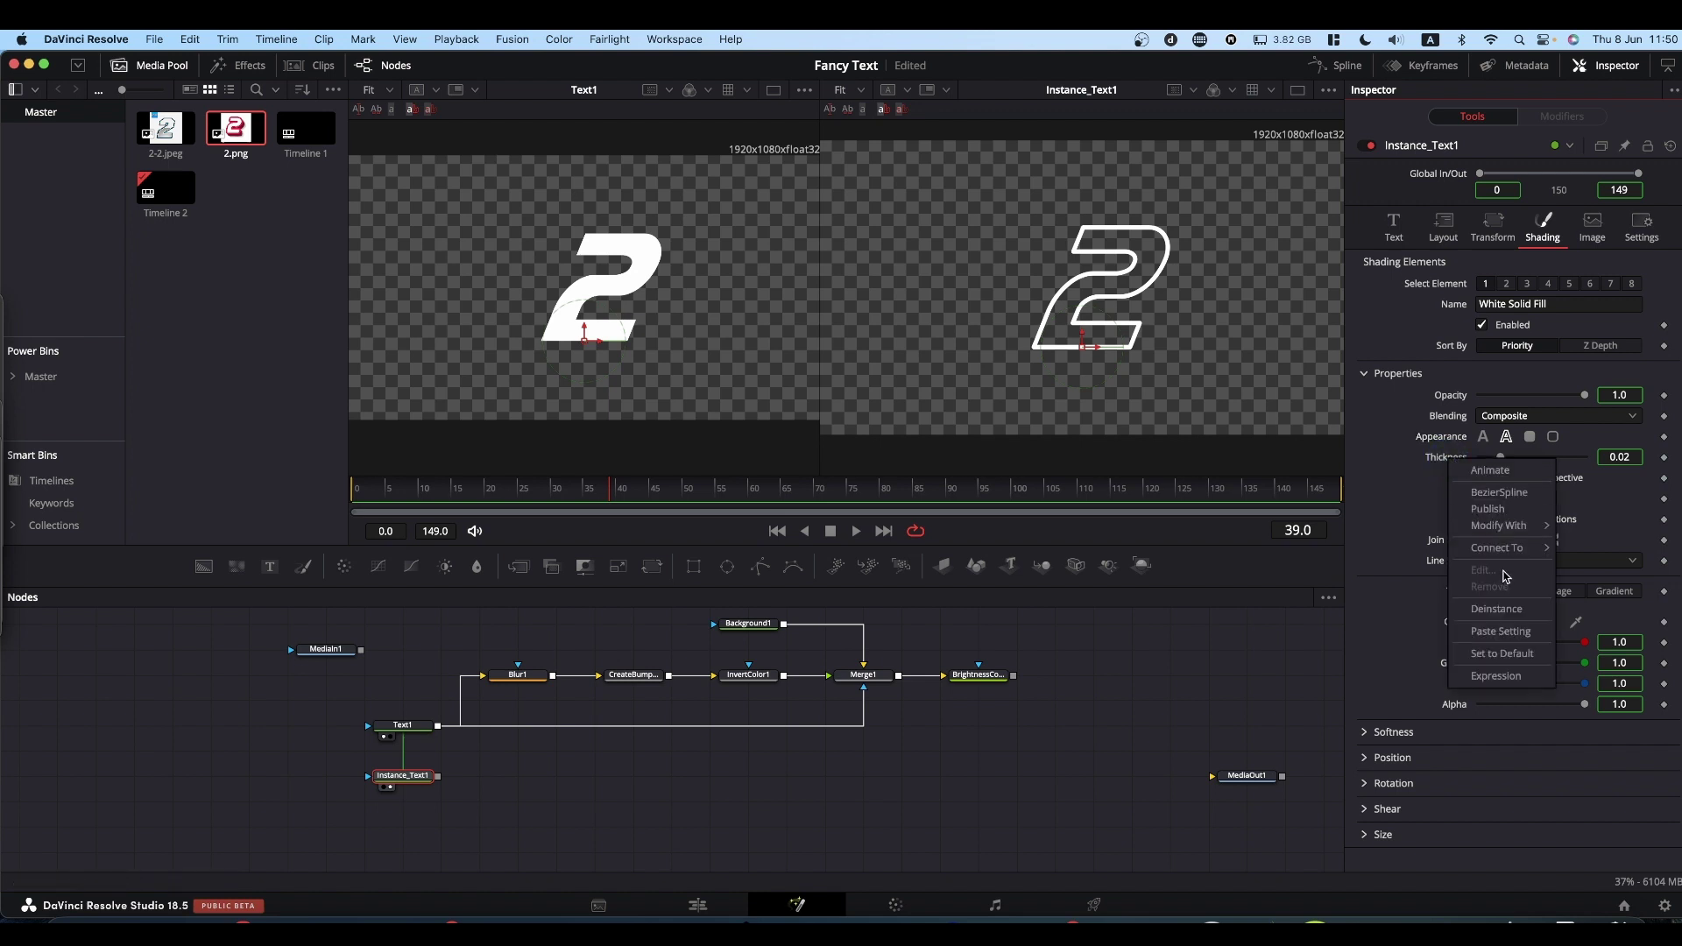
{"action": "left_click", "coordinate": [1496, 609]}
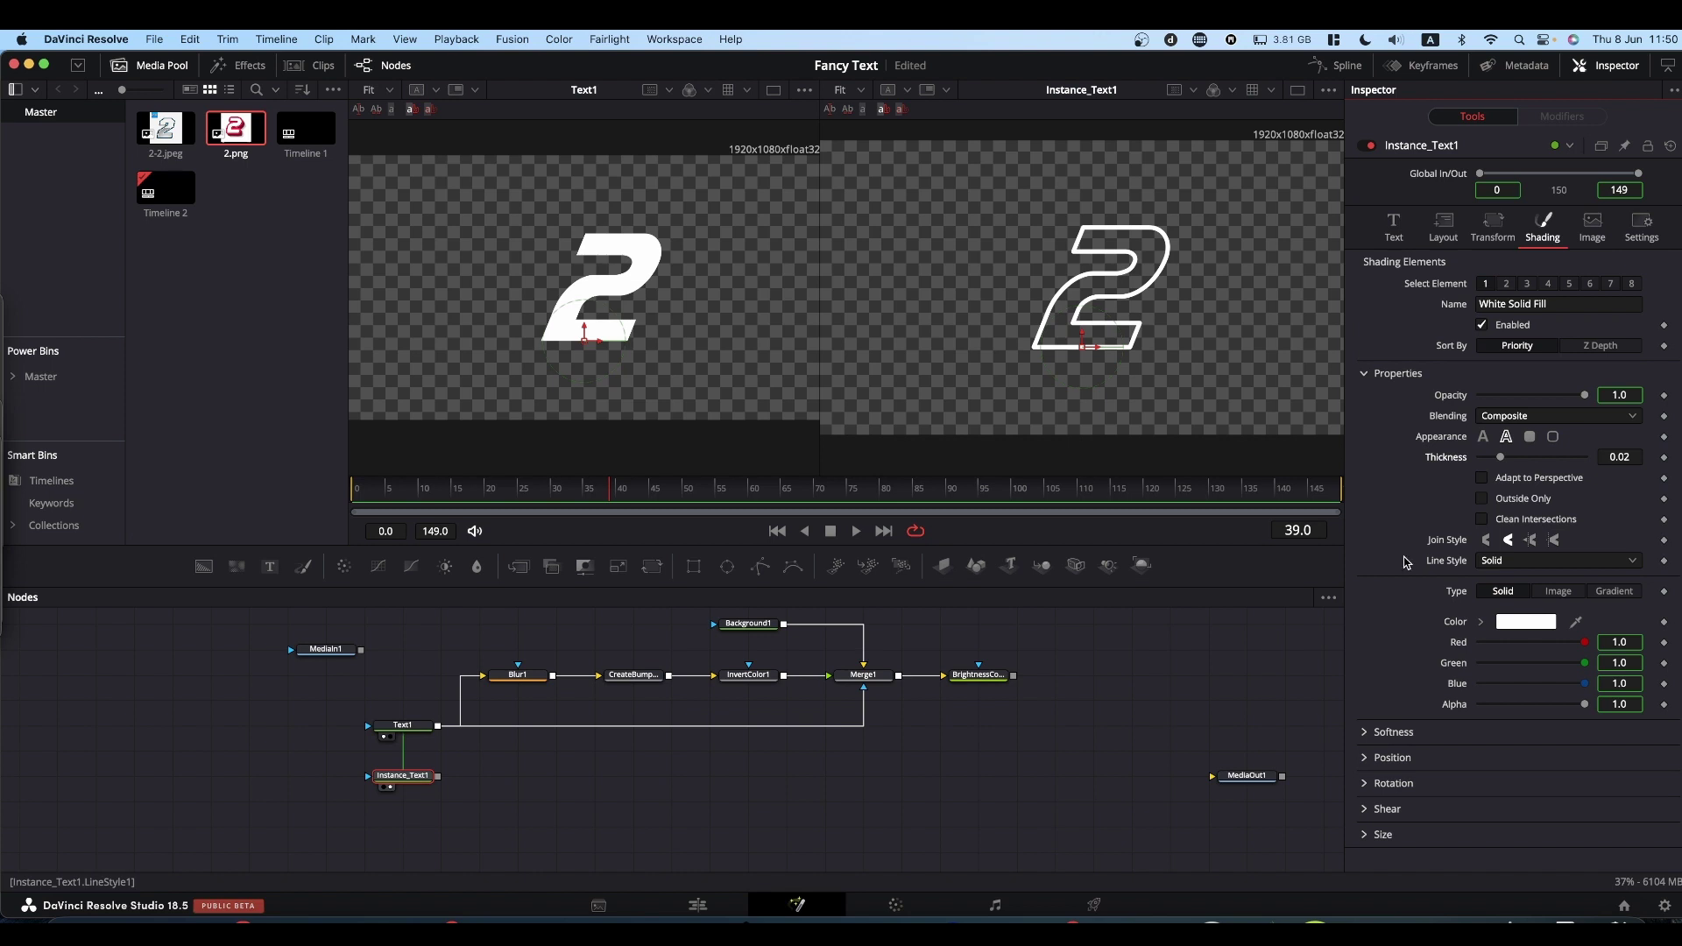
{"action": "right_click", "coordinate": [1460, 645]}
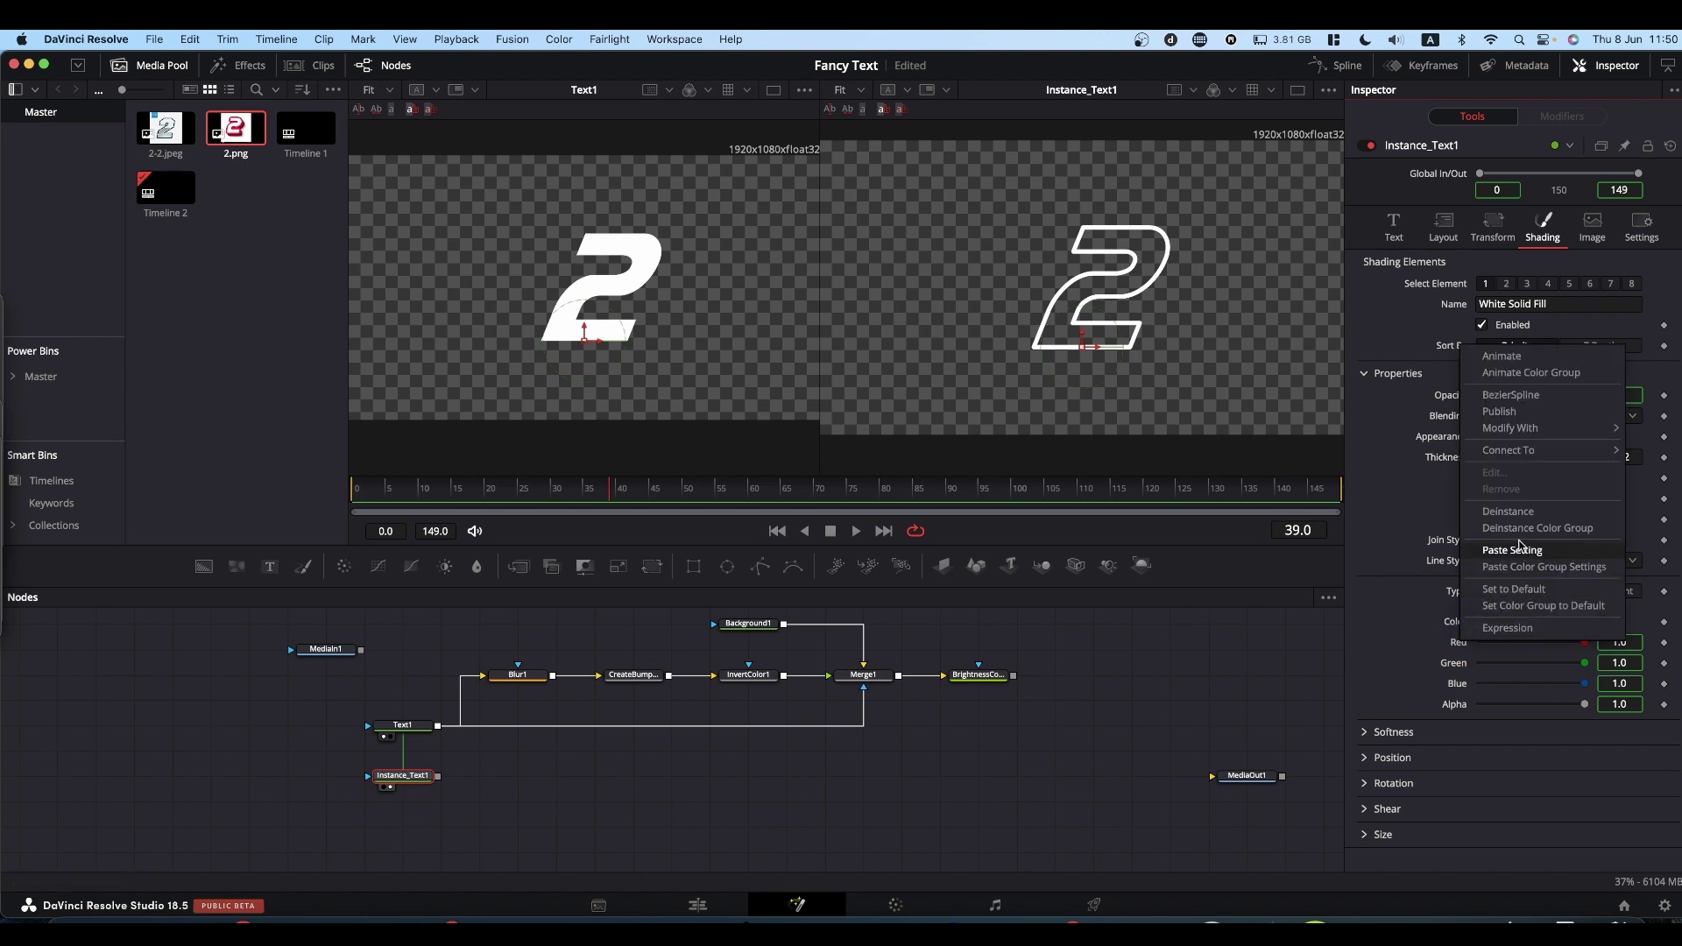
{"action": "left_click", "coordinate": [1588, 529]}
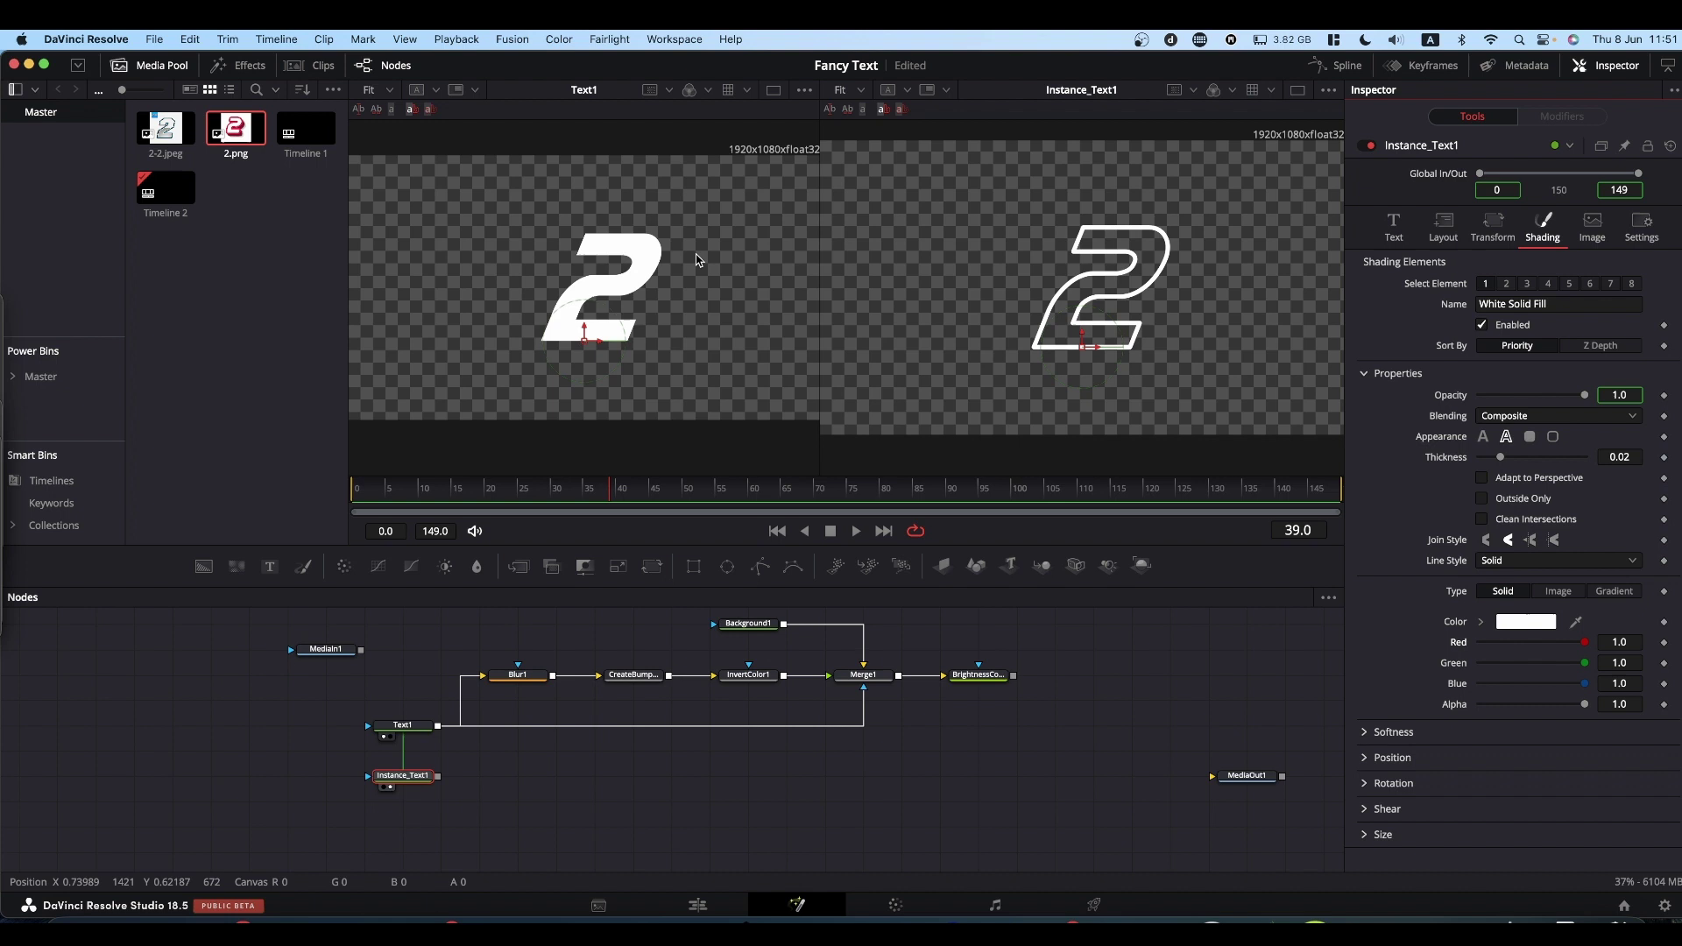
Step: Colour the outline red (R 0.85, G/B 0.169) and raise Thickness to 0.1
{"action": "left_click", "coordinate": [1481, 623]}
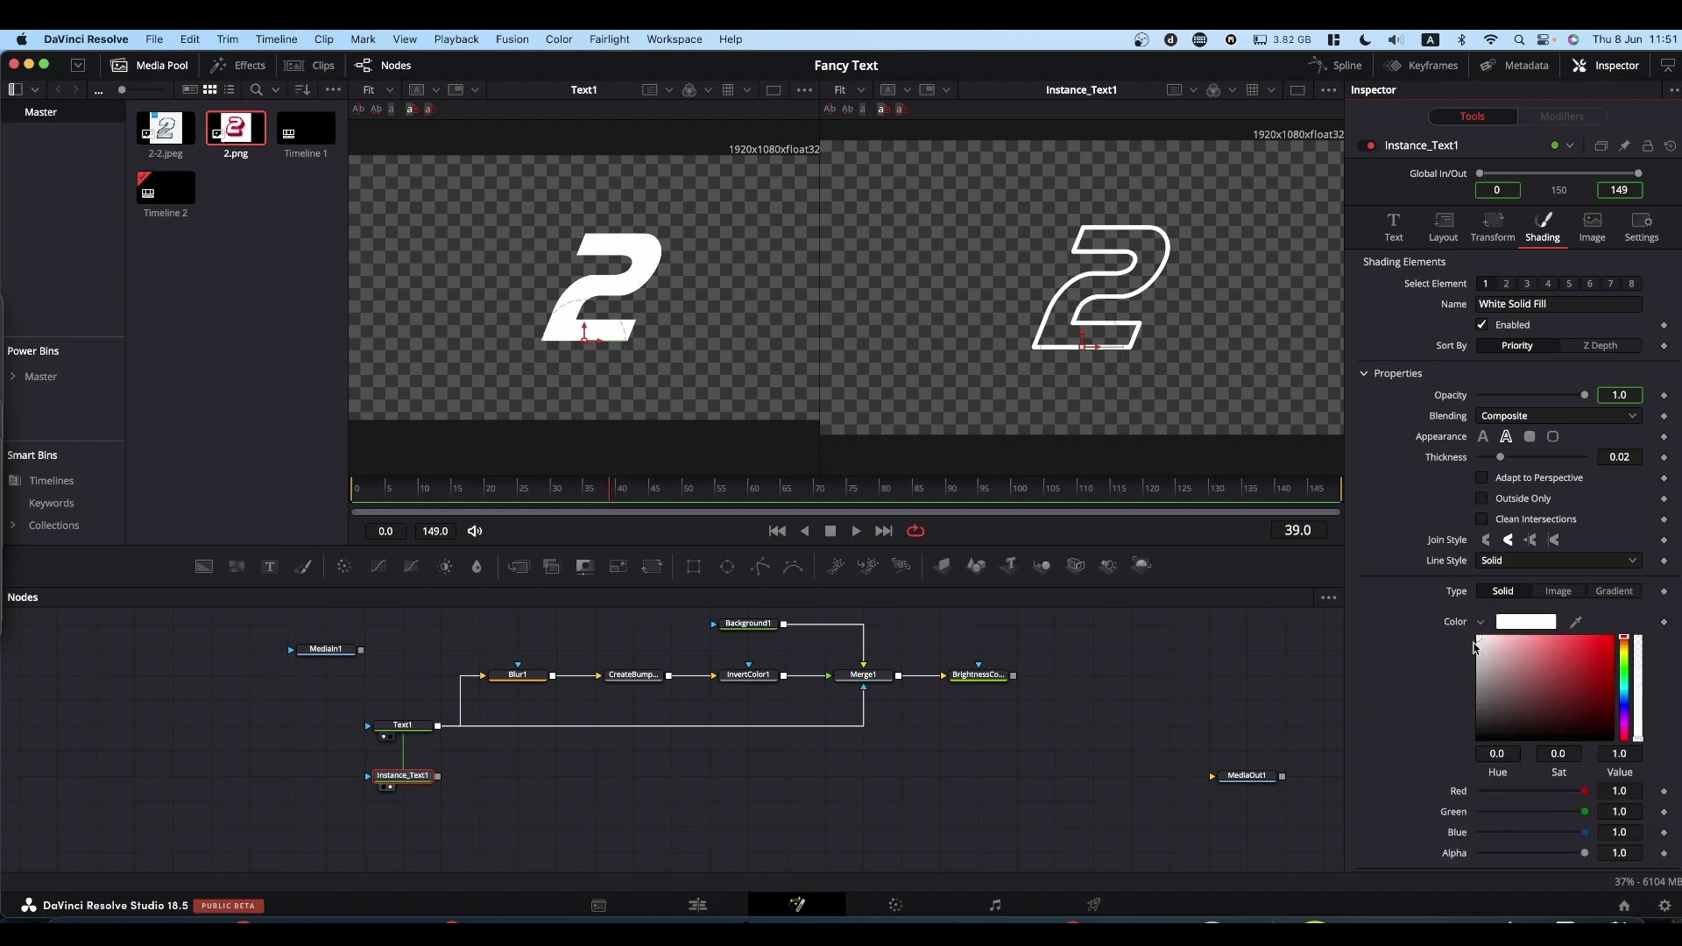
{"action": "mouse_move", "coordinate": [1577, 675]}
{"action": "left_mouse_down"}
{"action": "mouse_move", "coordinate": [1566, 658]}
{"action": "mouse_move", "coordinate": [1585, 652]}
{"action": "left_mouse_up"}
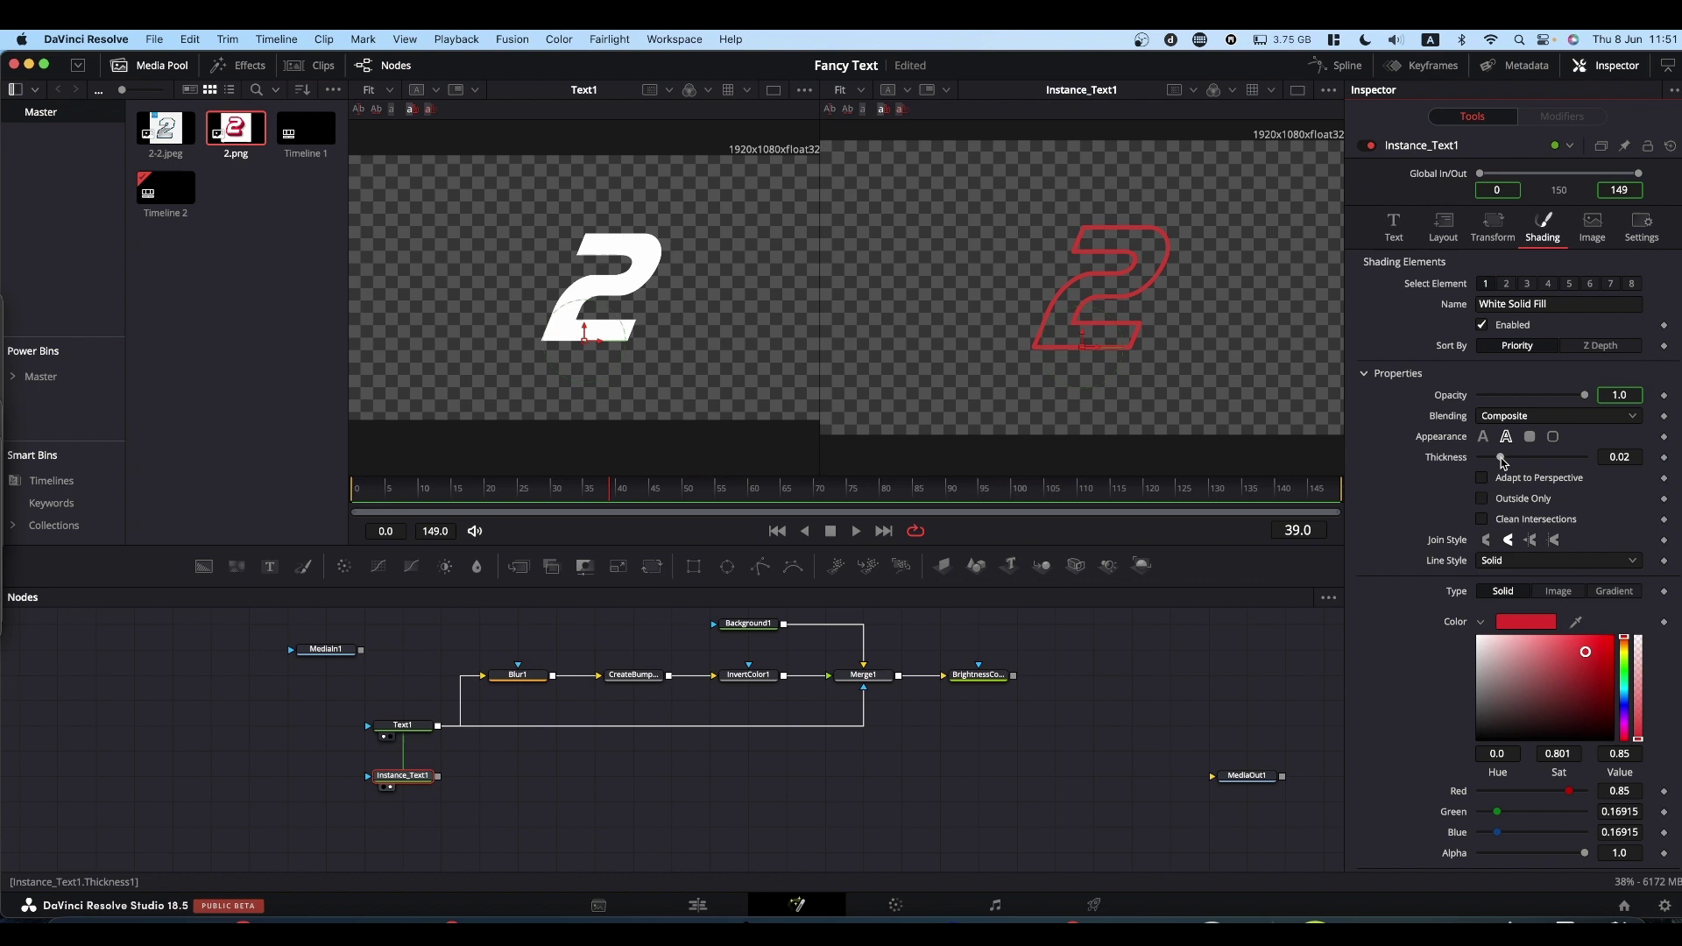
{"action": "left_click_drag", "start_coordinate": [1501, 462], "coordinate": [1592, 462]}
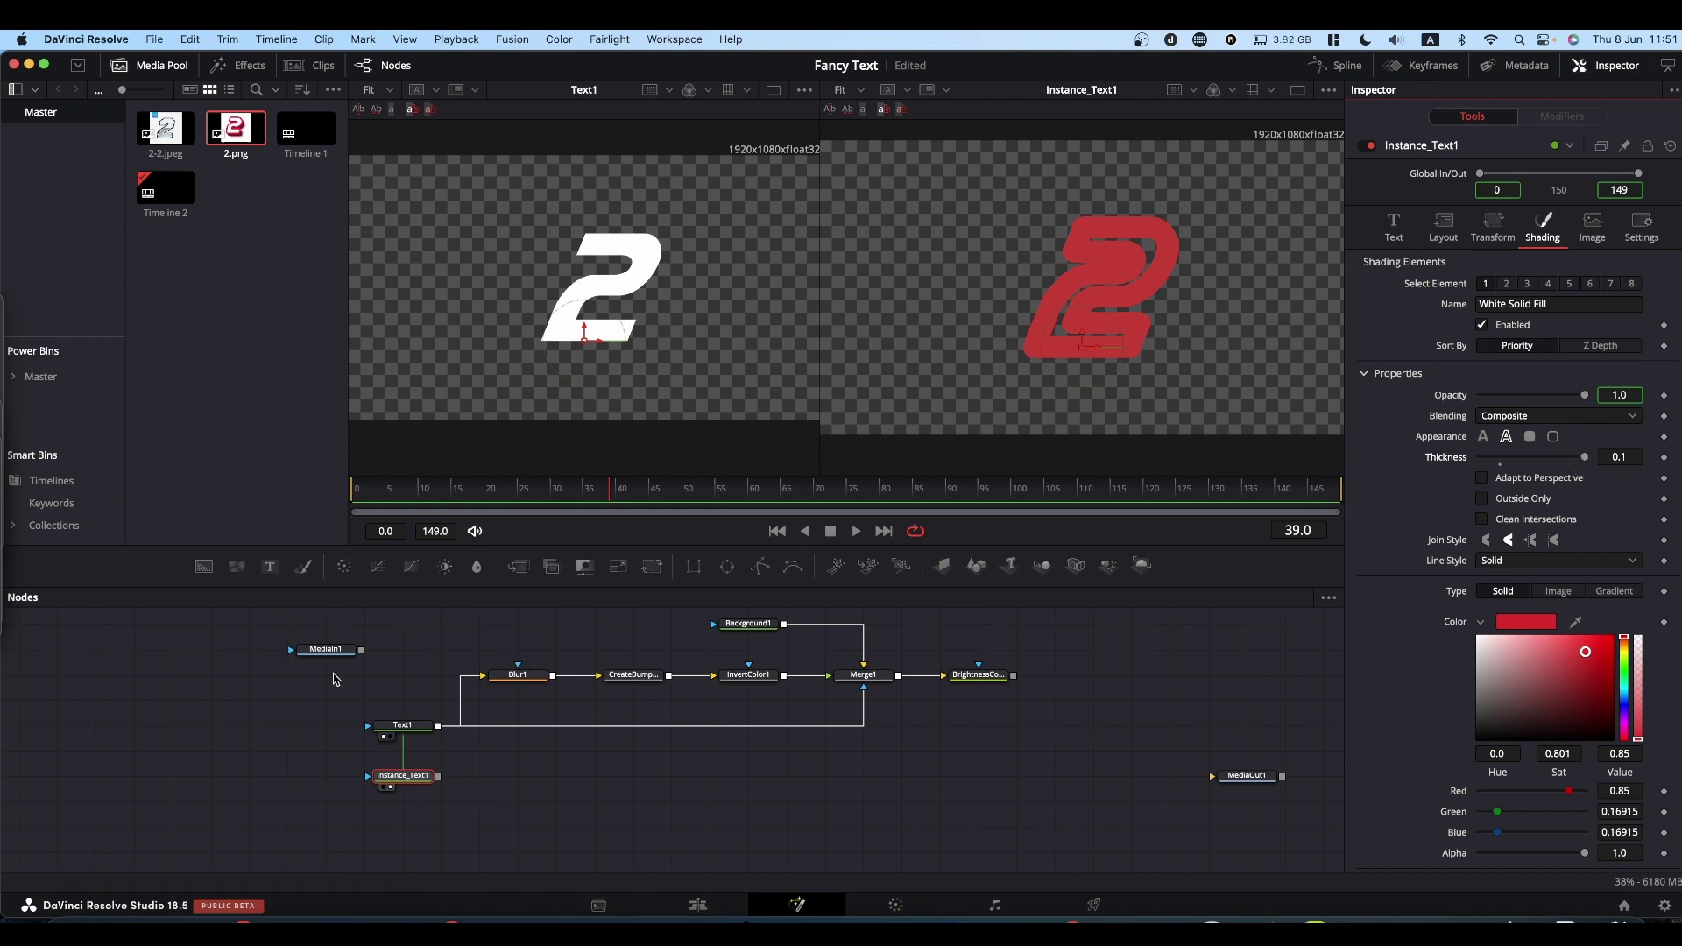
Step: Show MediaIn1 in the left viewer and move Instance_Text1 lower in the graph
{"action": "left_click_drag", "start_coordinate": [338, 648], "coordinate": [601, 298]}
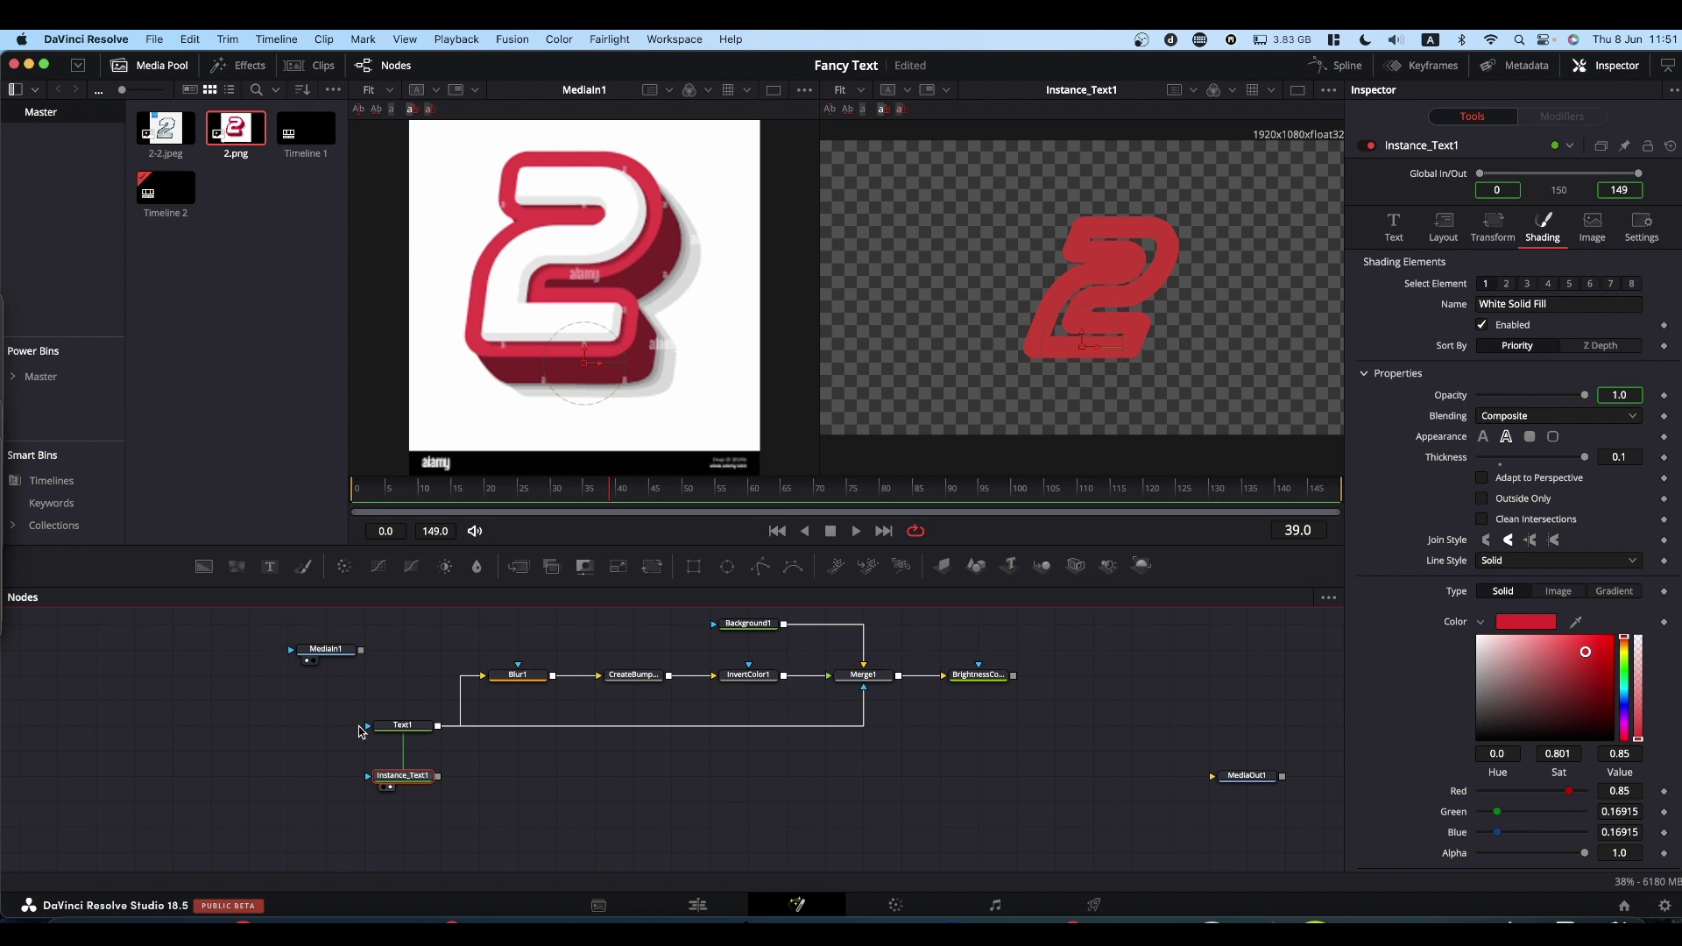
{"action": "left_click_drag", "start_coordinate": [410, 777], "coordinate": [411, 828]}
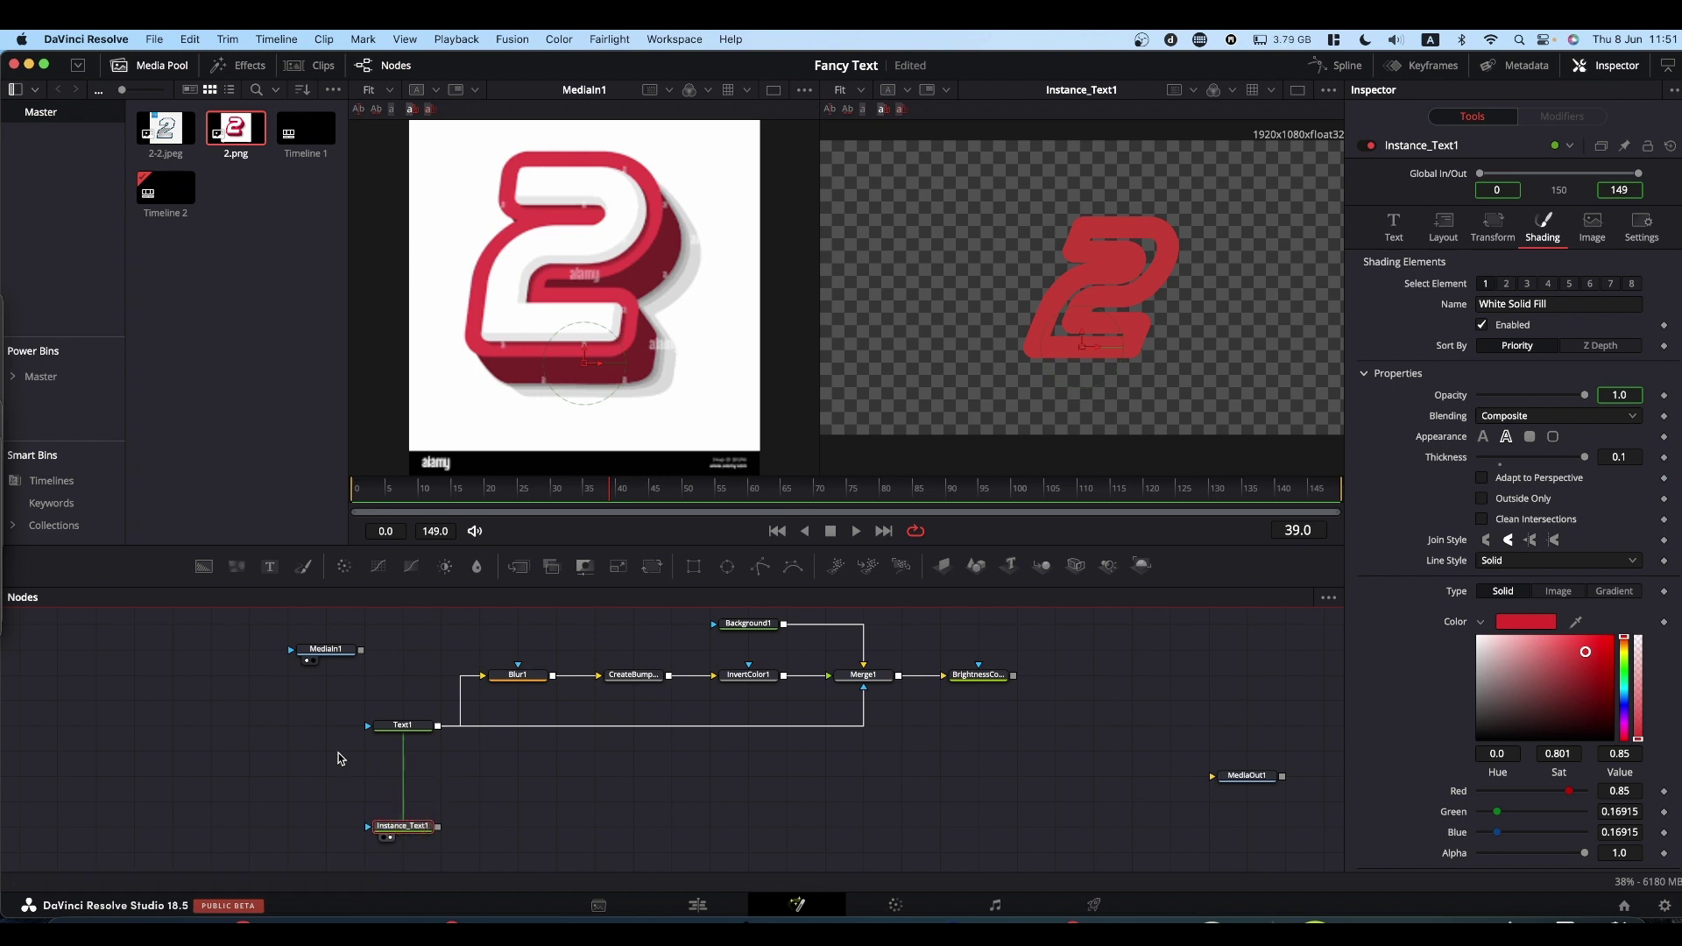
{"action": "left_click_drag", "start_coordinate": [383, 771], "coordinate": [1047, 624]}
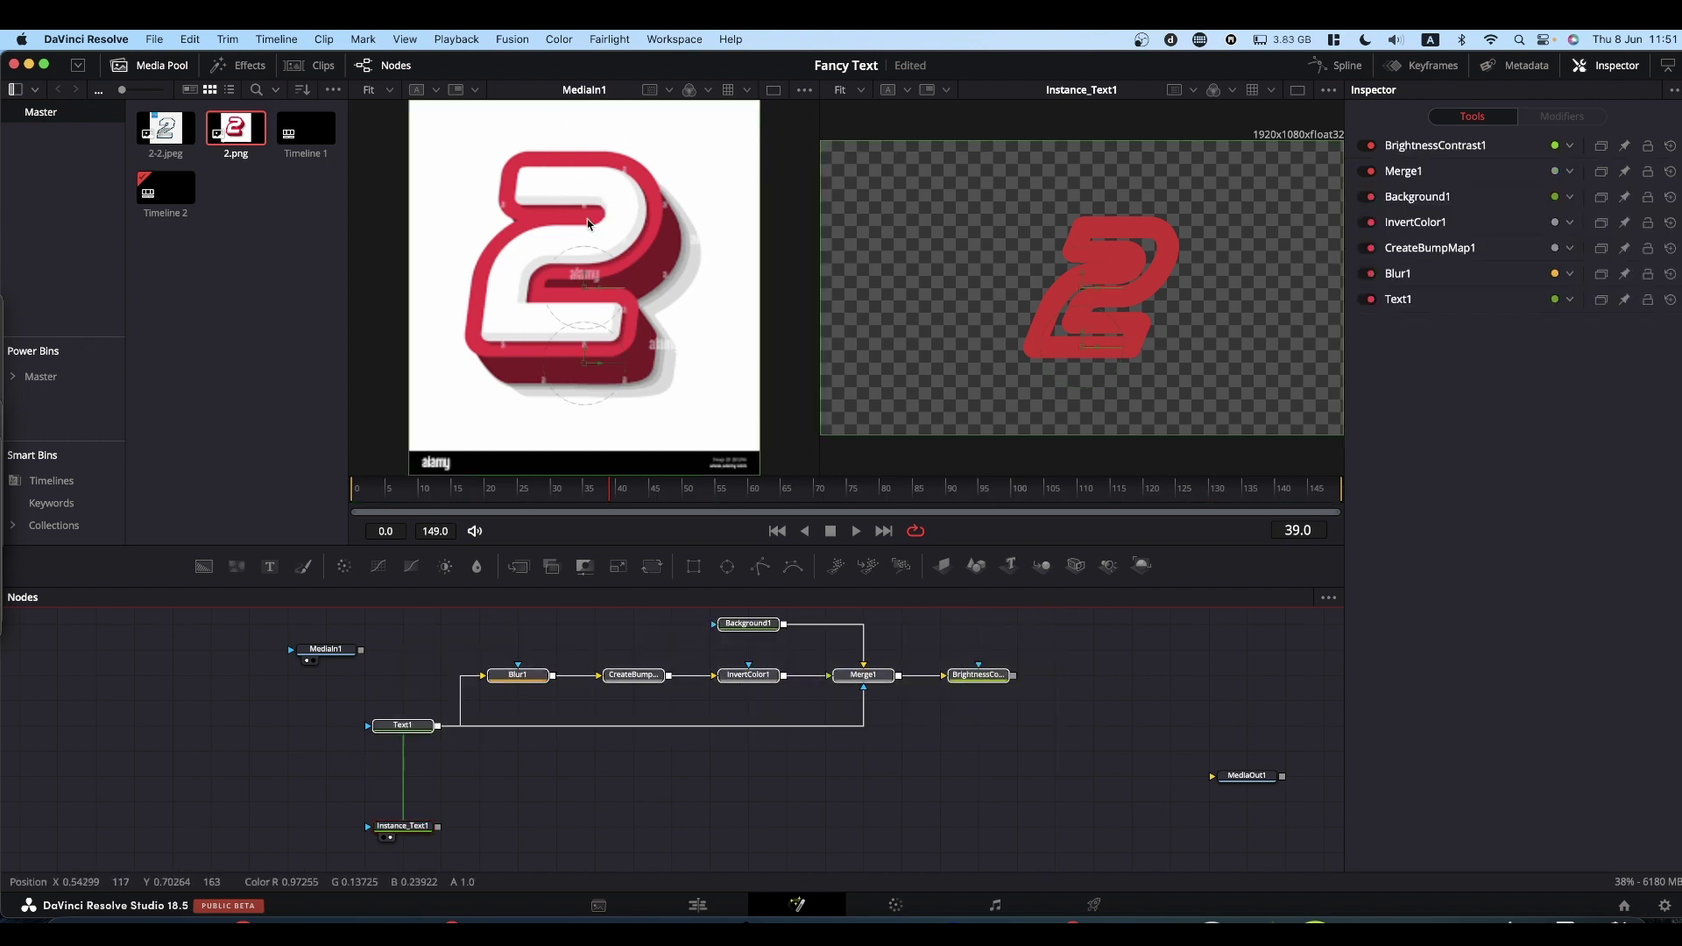
Step: Merge BrightnessContrast1 and Instance_Text1 into a new Merge2 and view it in the right viewer
{"action": "left_click", "coordinate": [417, 824]}
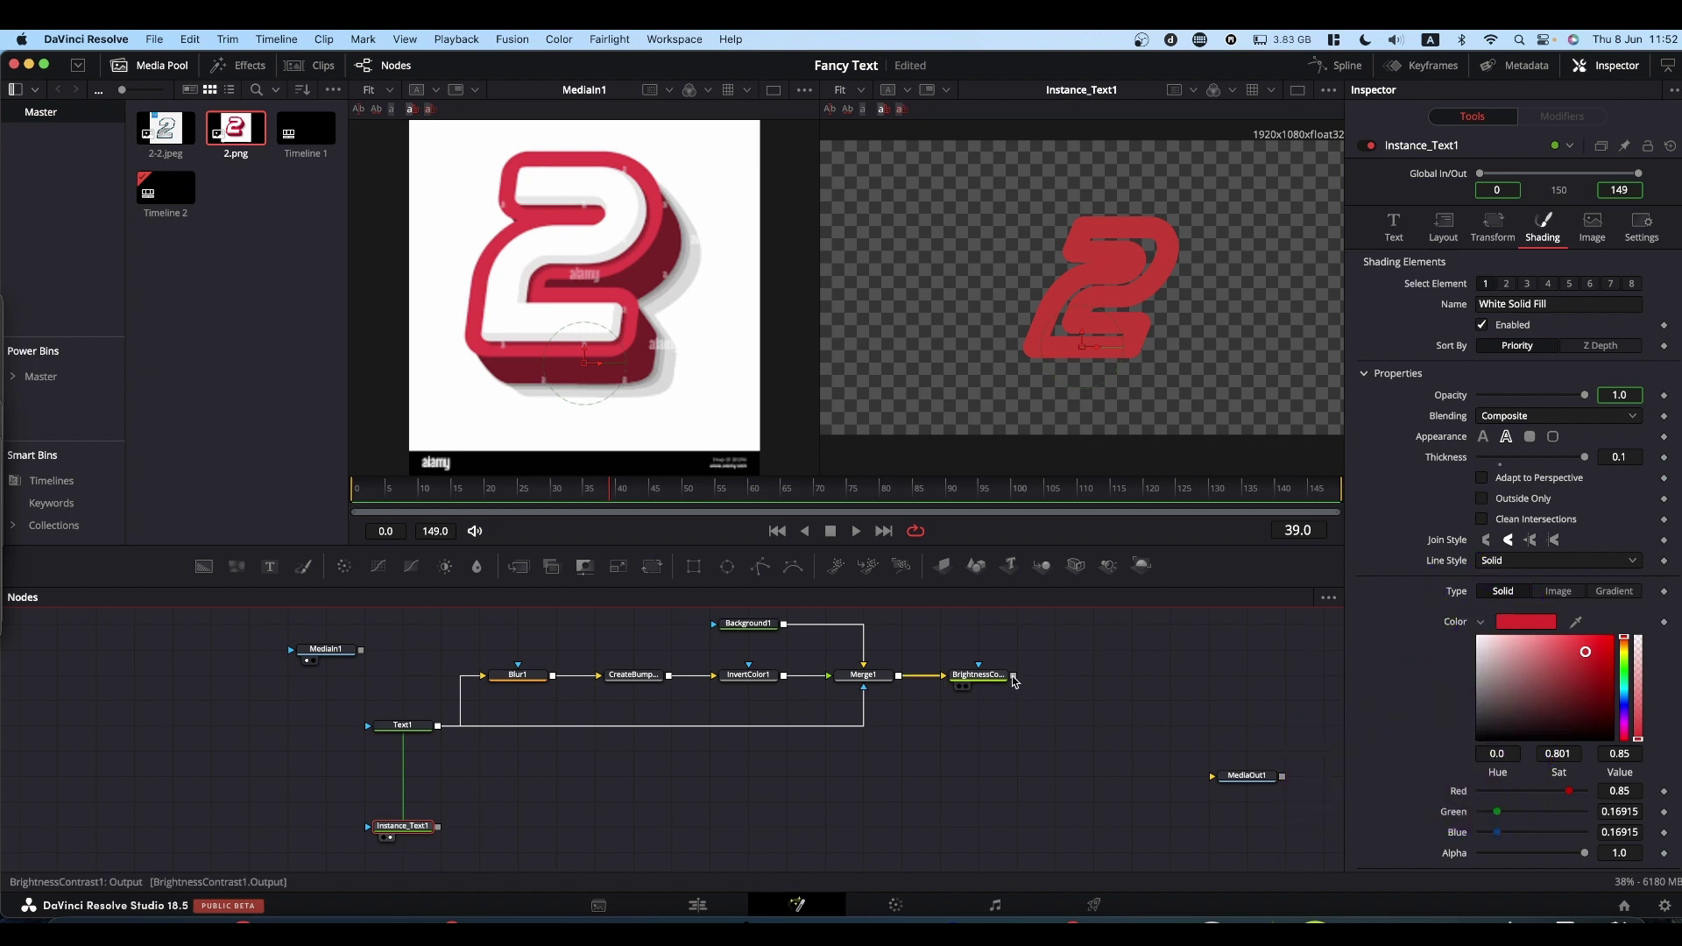
{"action": "left_click_drag", "start_coordinate": [1013, 675], "coordinate": [437, 826]}
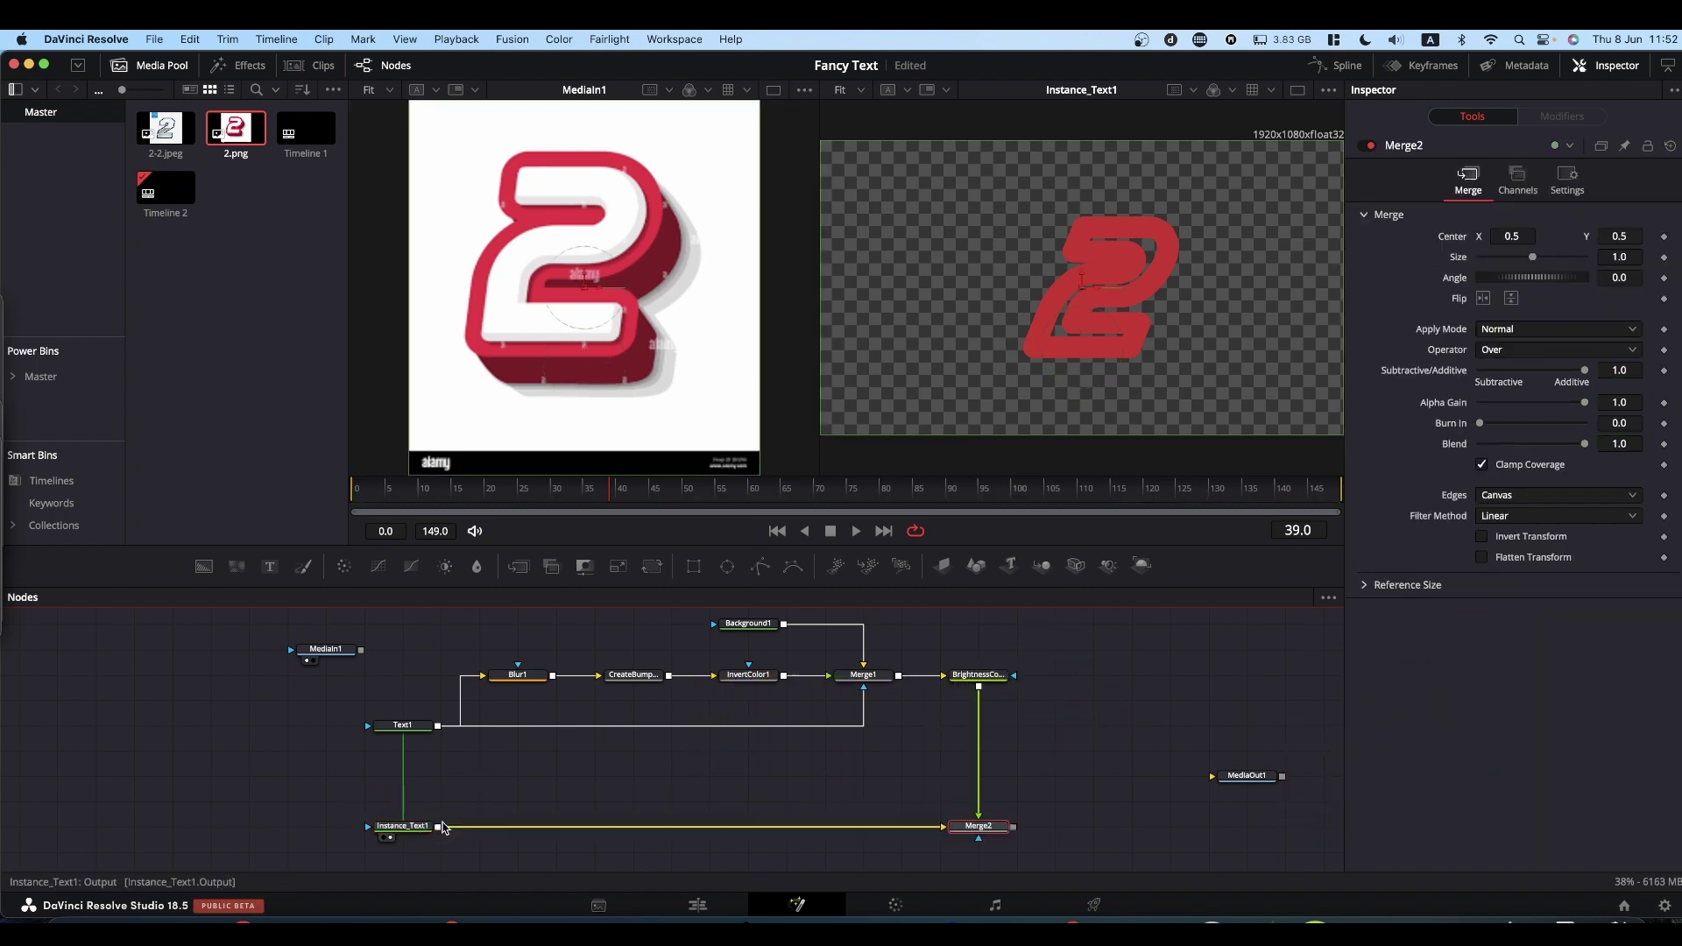
{"action": "left_click_drag", "start_coordinate": [978, 826], "coordinate": [1122, 353]}
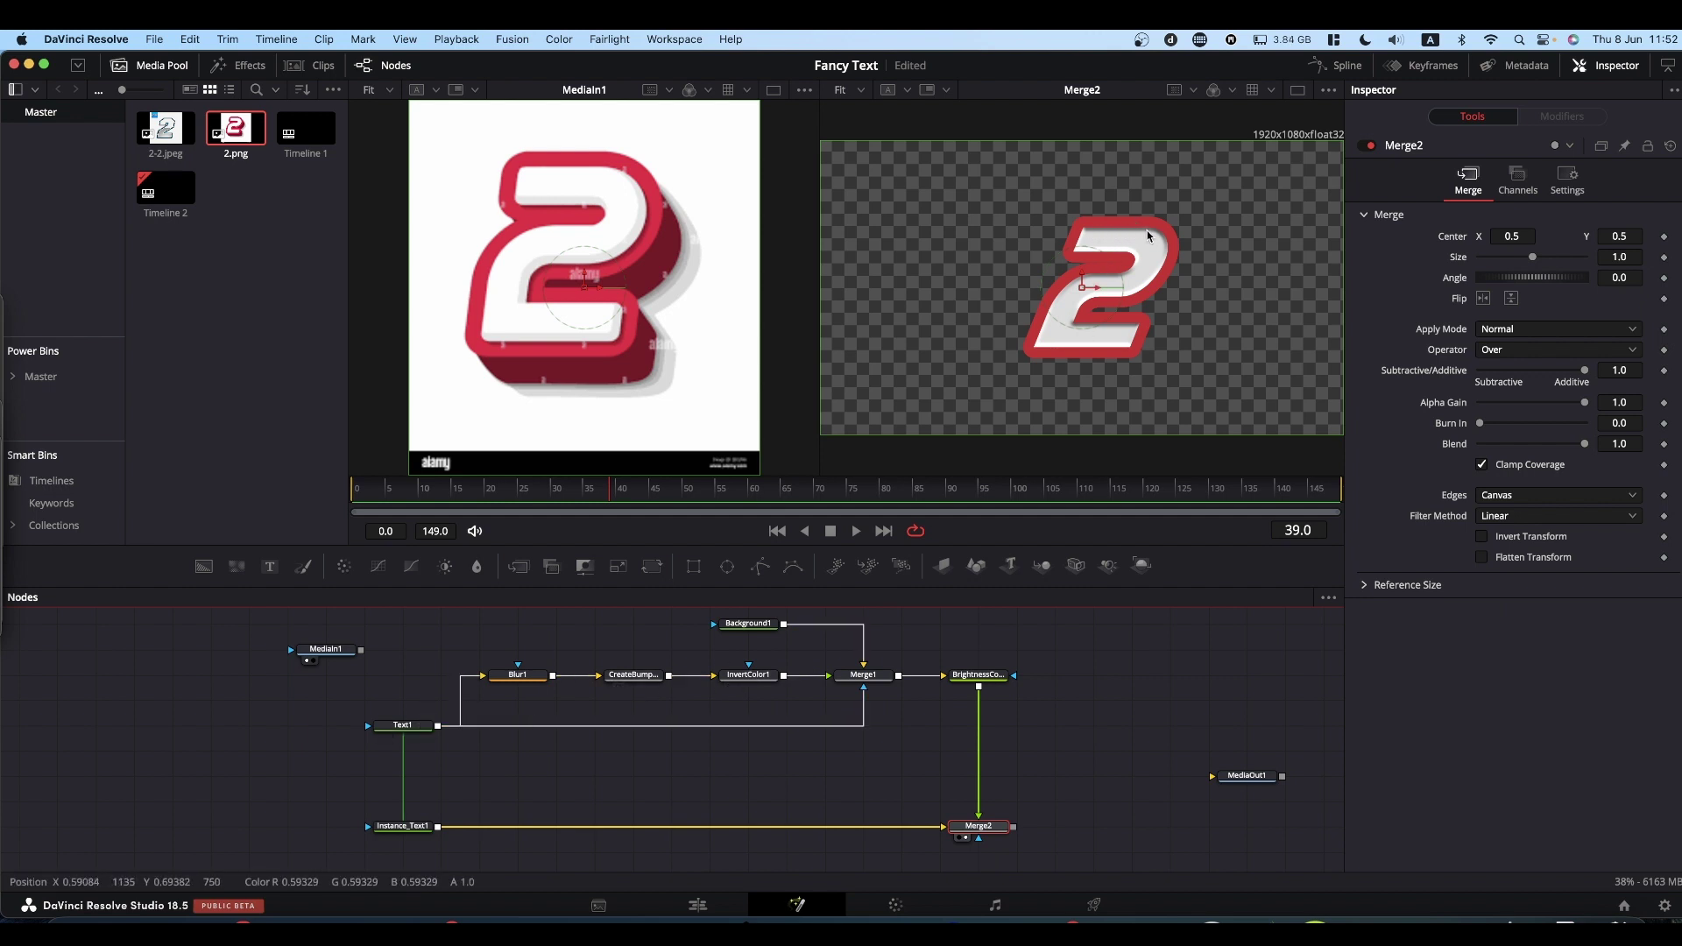
Step: Insert a Drop Shadow after BrightnessContrast1 with strength 0.874, distance 0.0063 and blur 0.465
{"action": "left_click", "coordinate": [981, 675]}
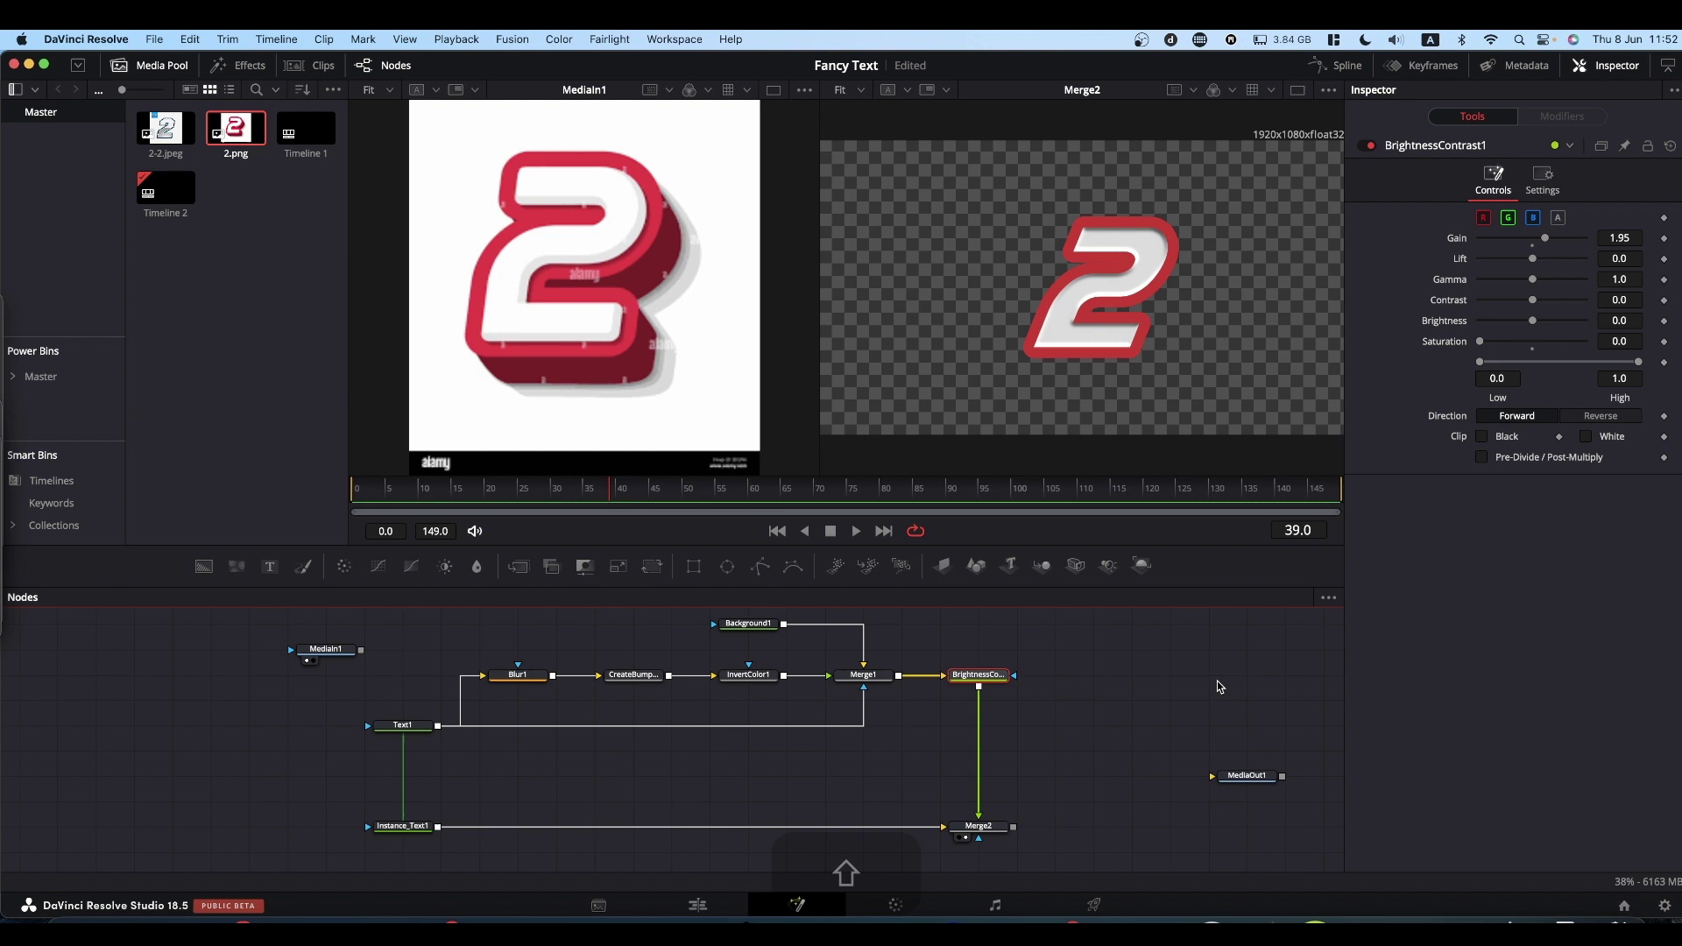
{"action": "key", "text": "shift+space"}
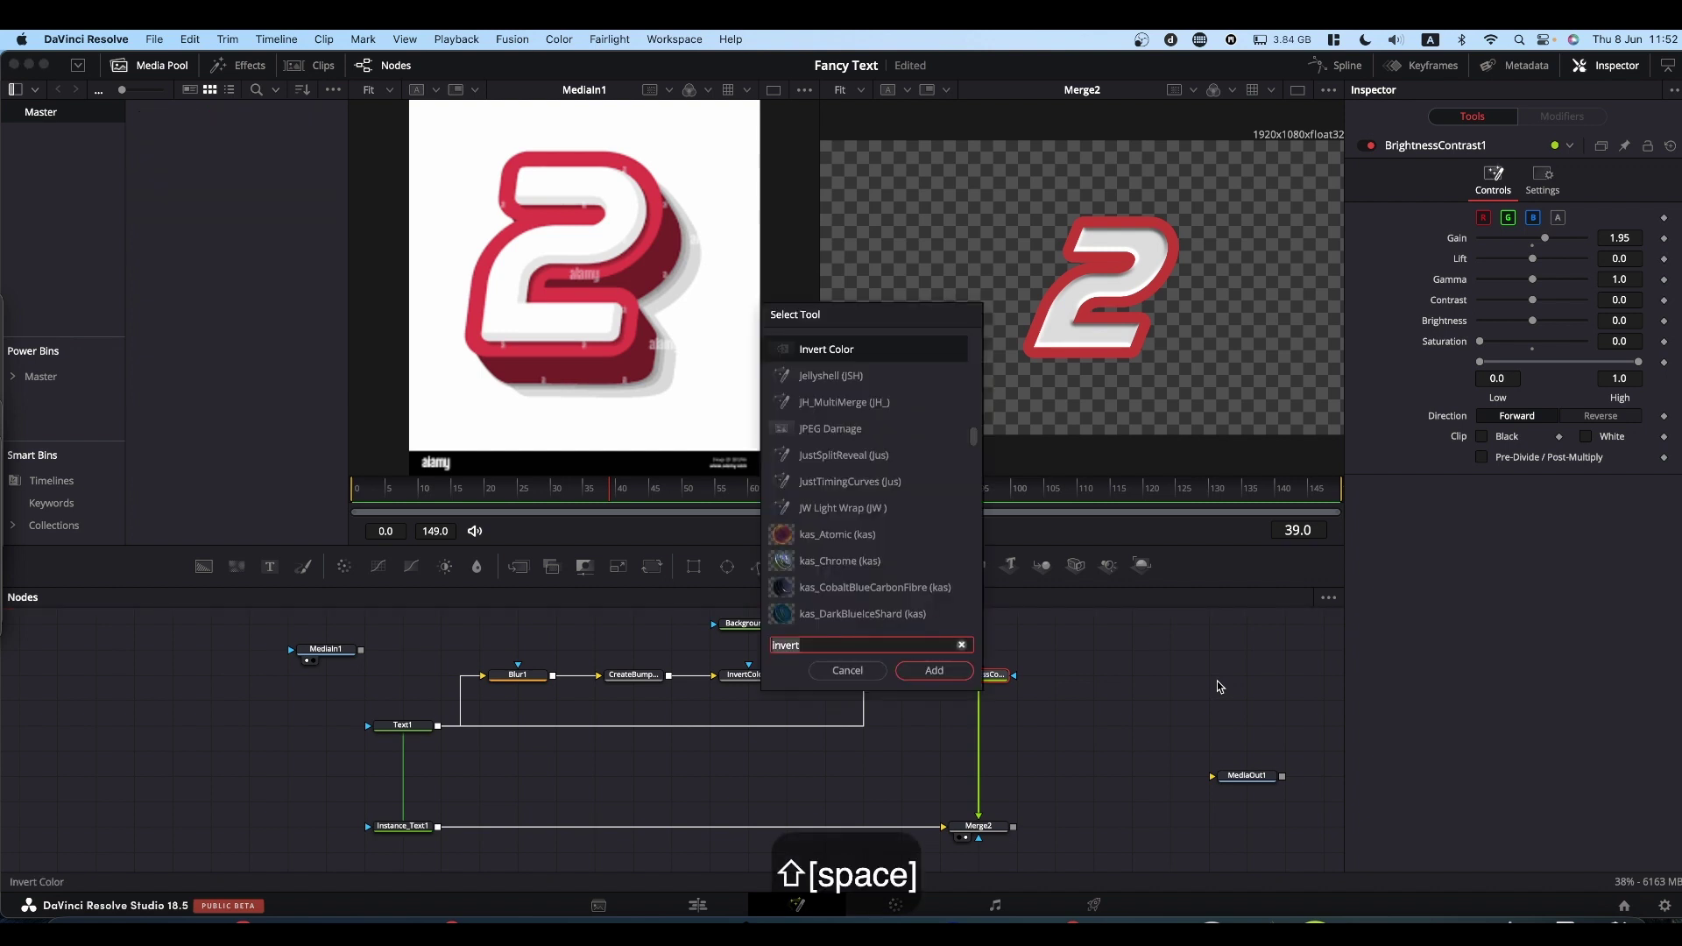
{"action": "type", "text": "drop"}
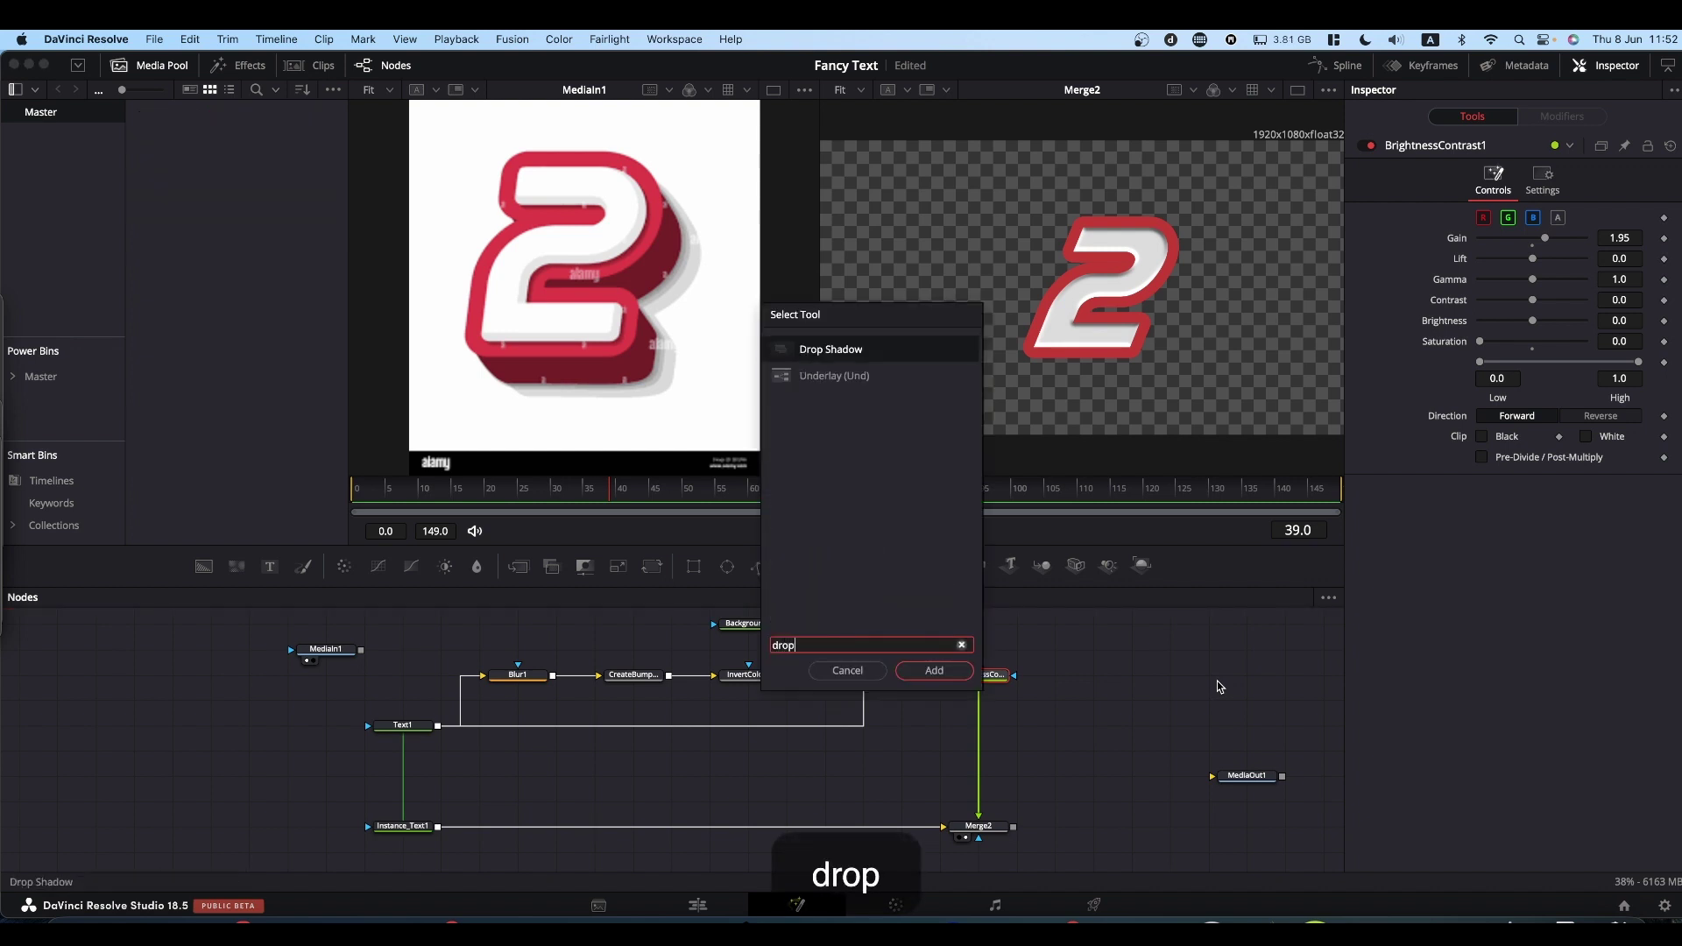
{"action": "key", "text": "Return"}
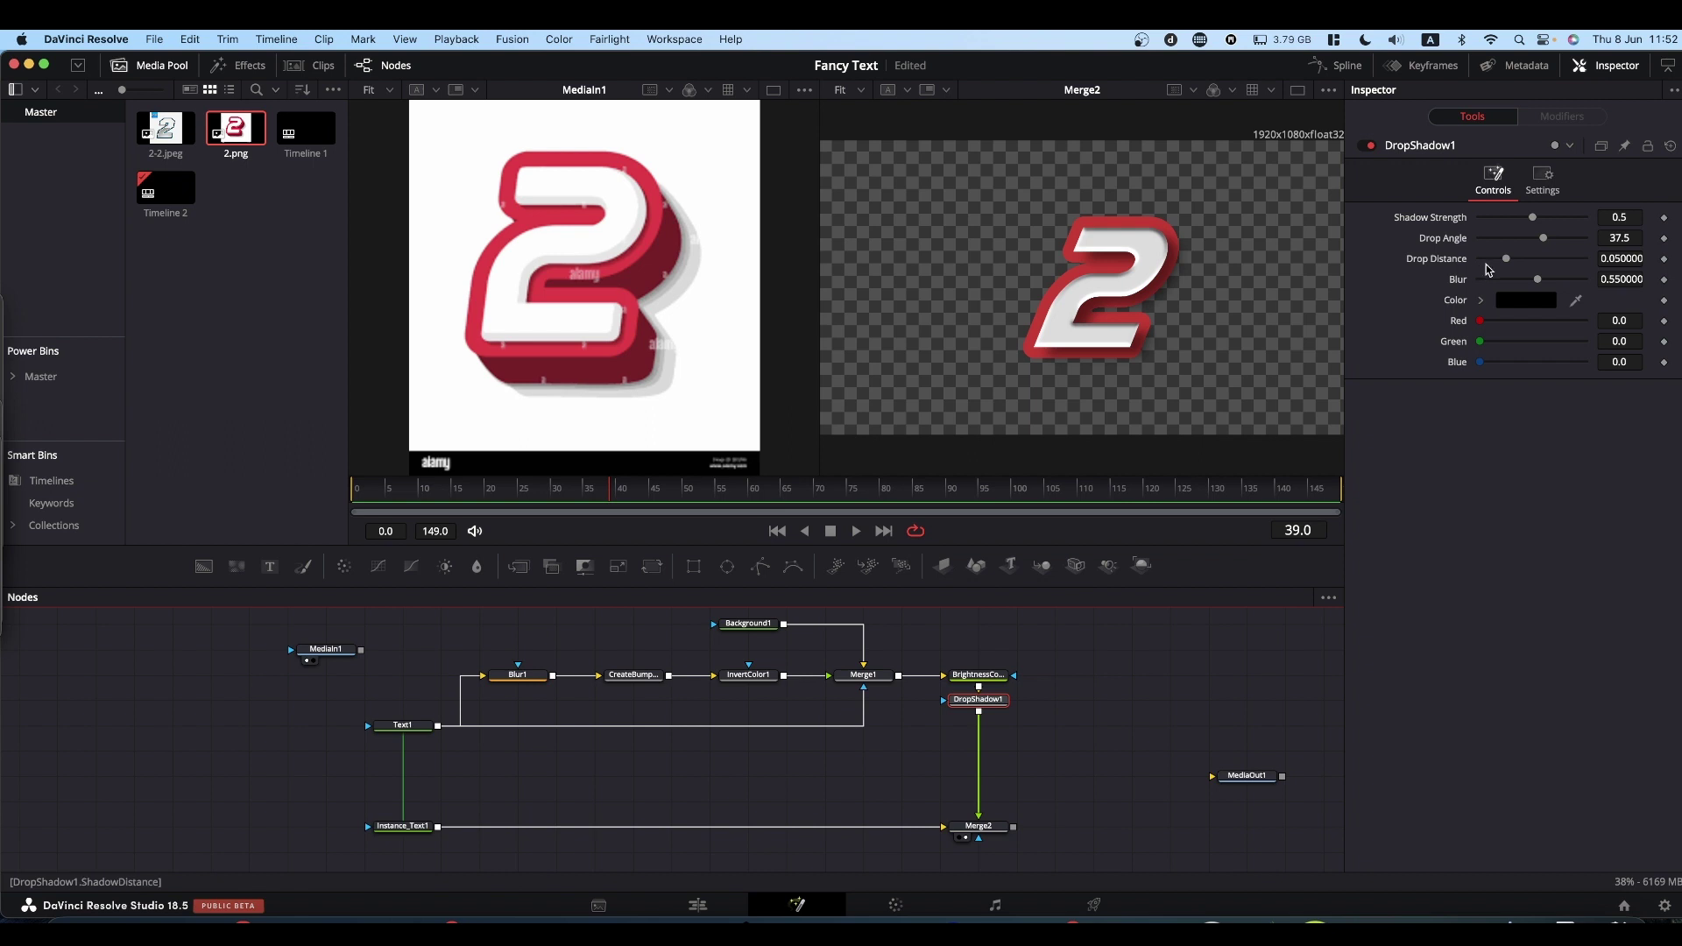
{"action": "left_click_drag", "start_coordinate": [1504, 260], "coordinate": [1480, 260]}
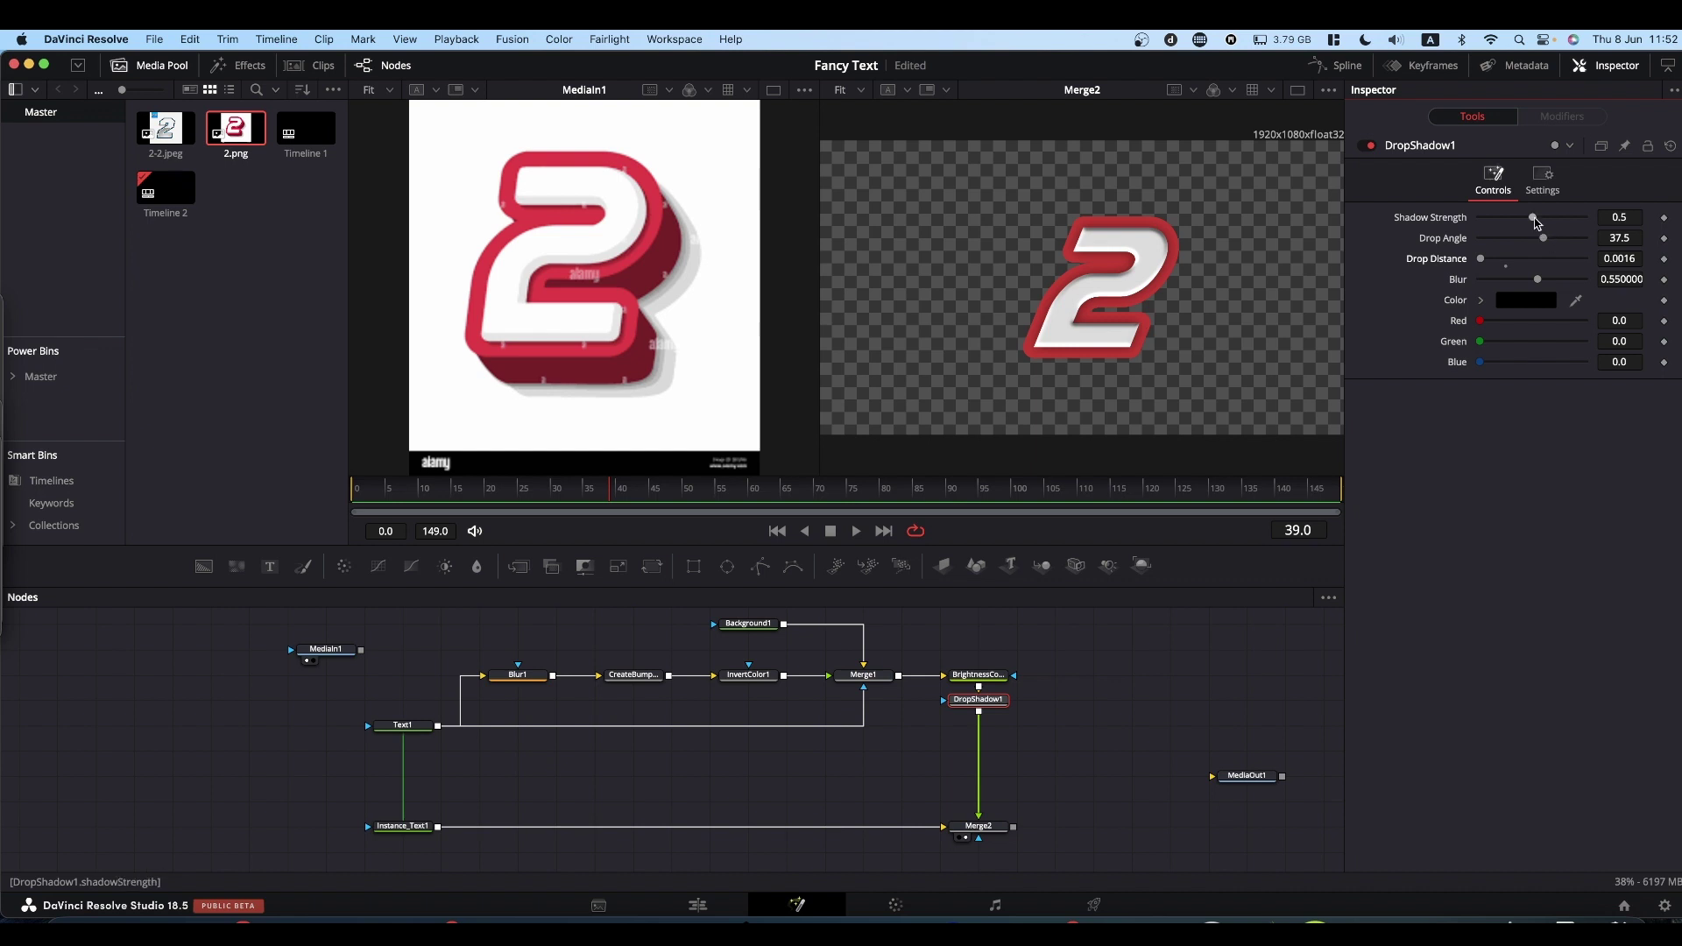
{"action": "left_click_drag", "start_coordinate": [1535, 219], "coordinate": [1572, 218]}
{"action": "left_click_drag", "start_coordinate": [1539, 280], "coordinate": [1485, 261]}
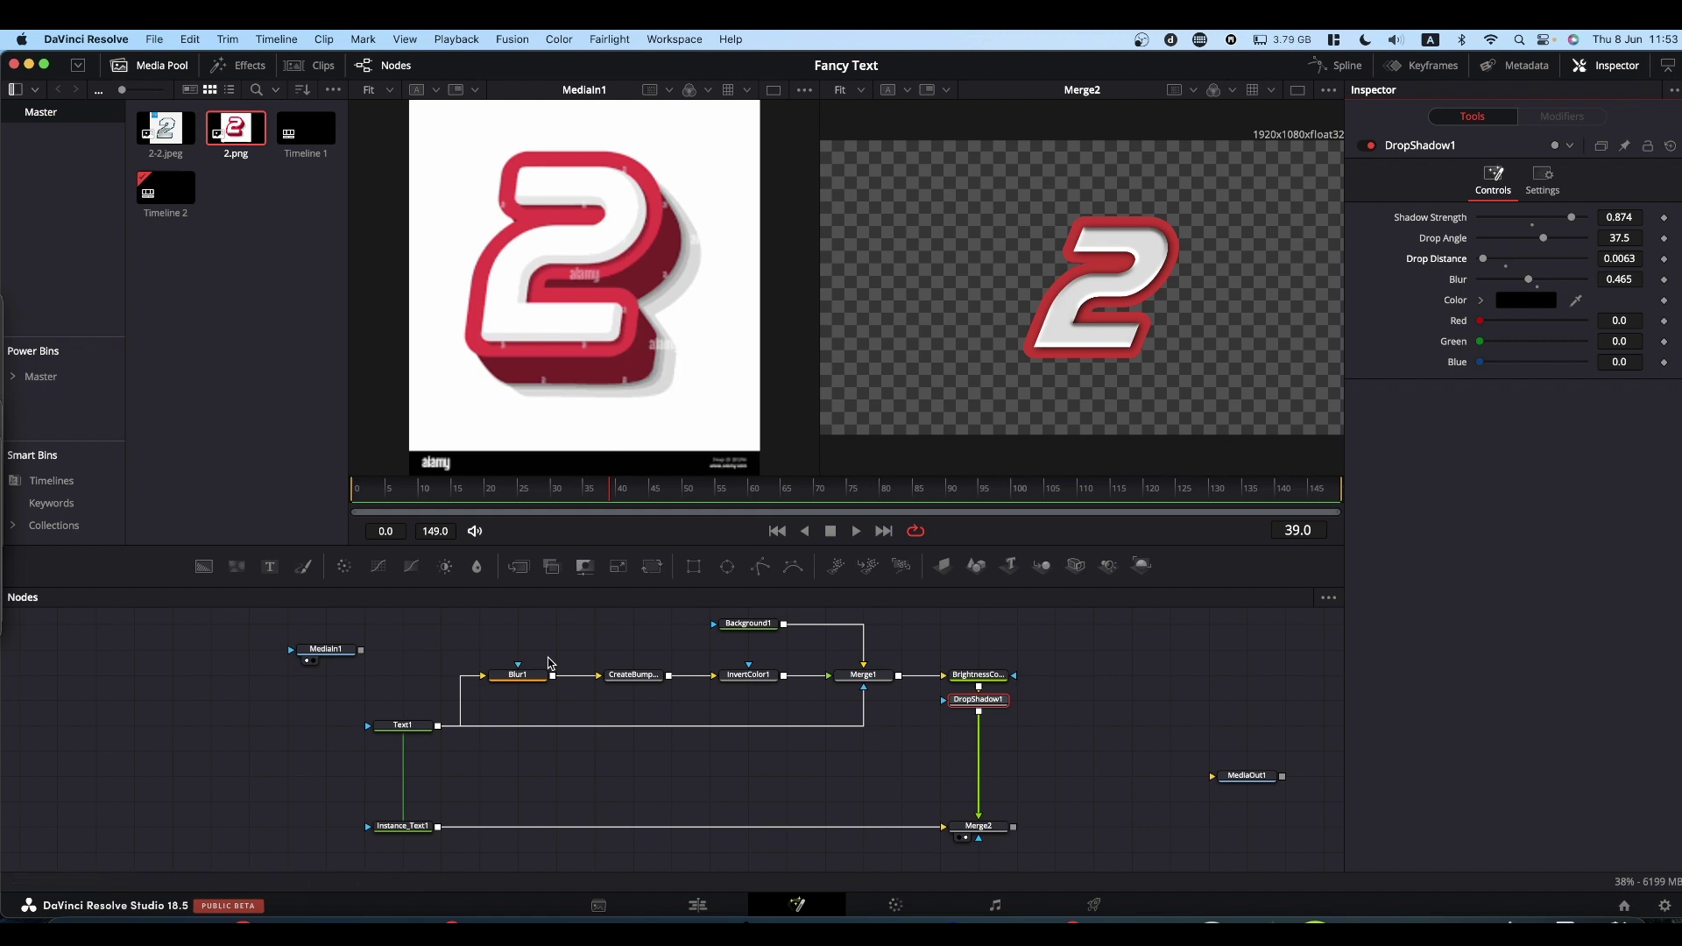
Step: Insert a Duplicate1 node after Instance_Text1 and set its Copies to 10
{"action": "scroll", "coordinate": [634, 768], "scroll_direction": "down", "scroll_amount": 1}
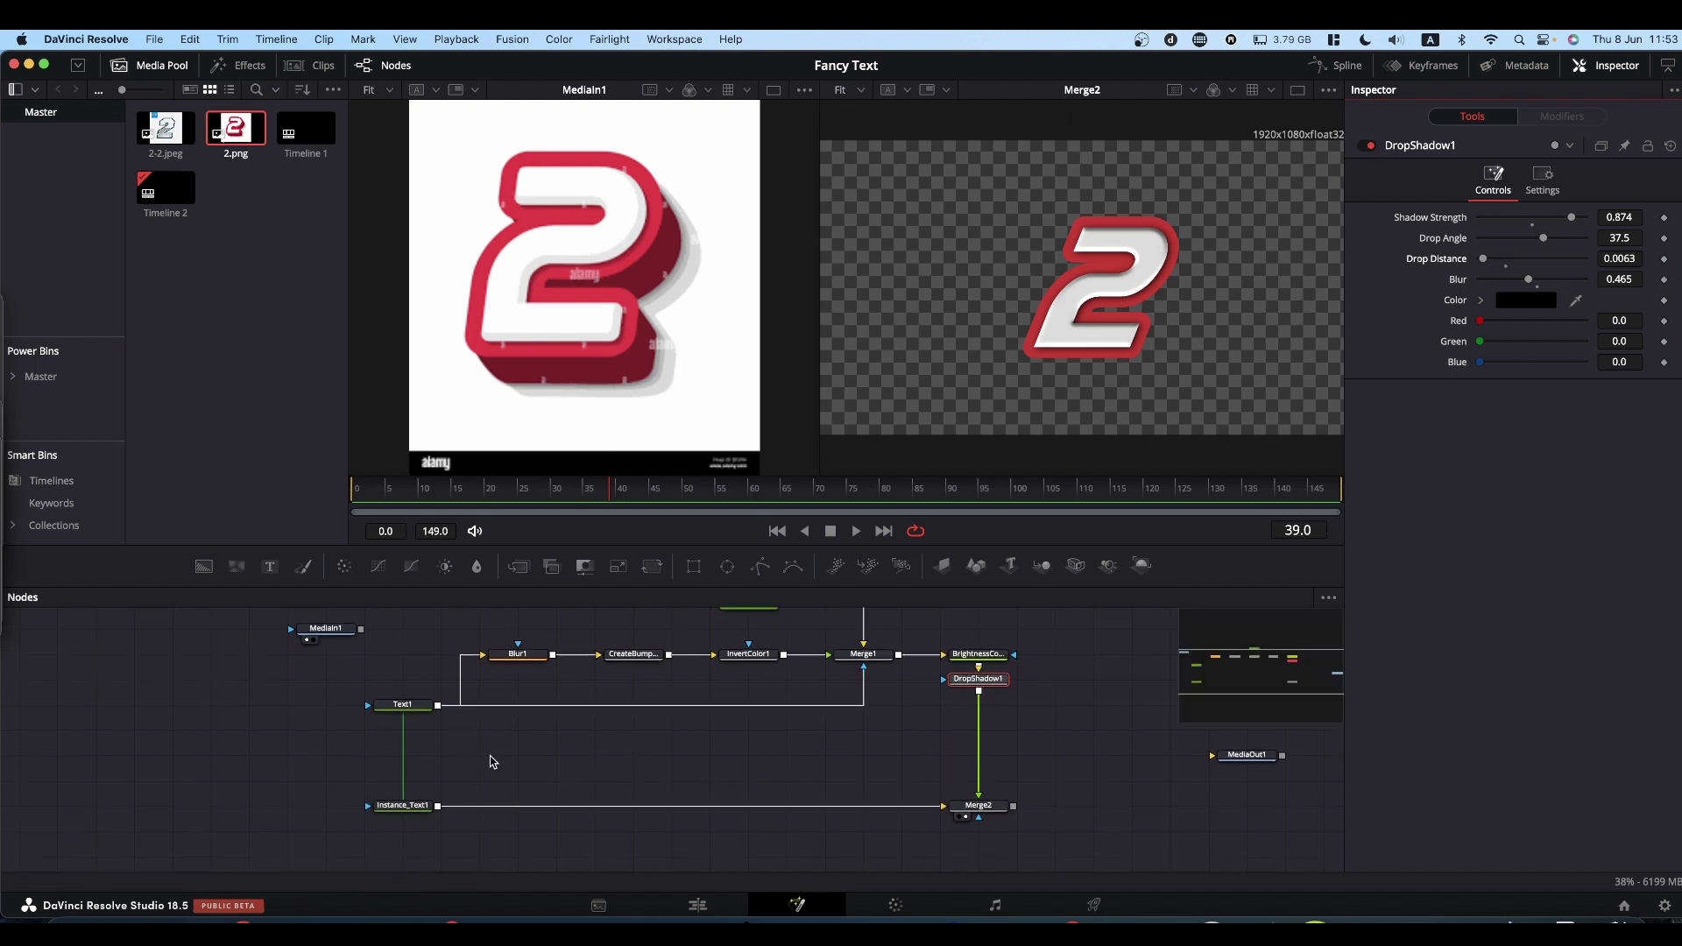
{"action": "left_click", "coordinate": [396, 805]}
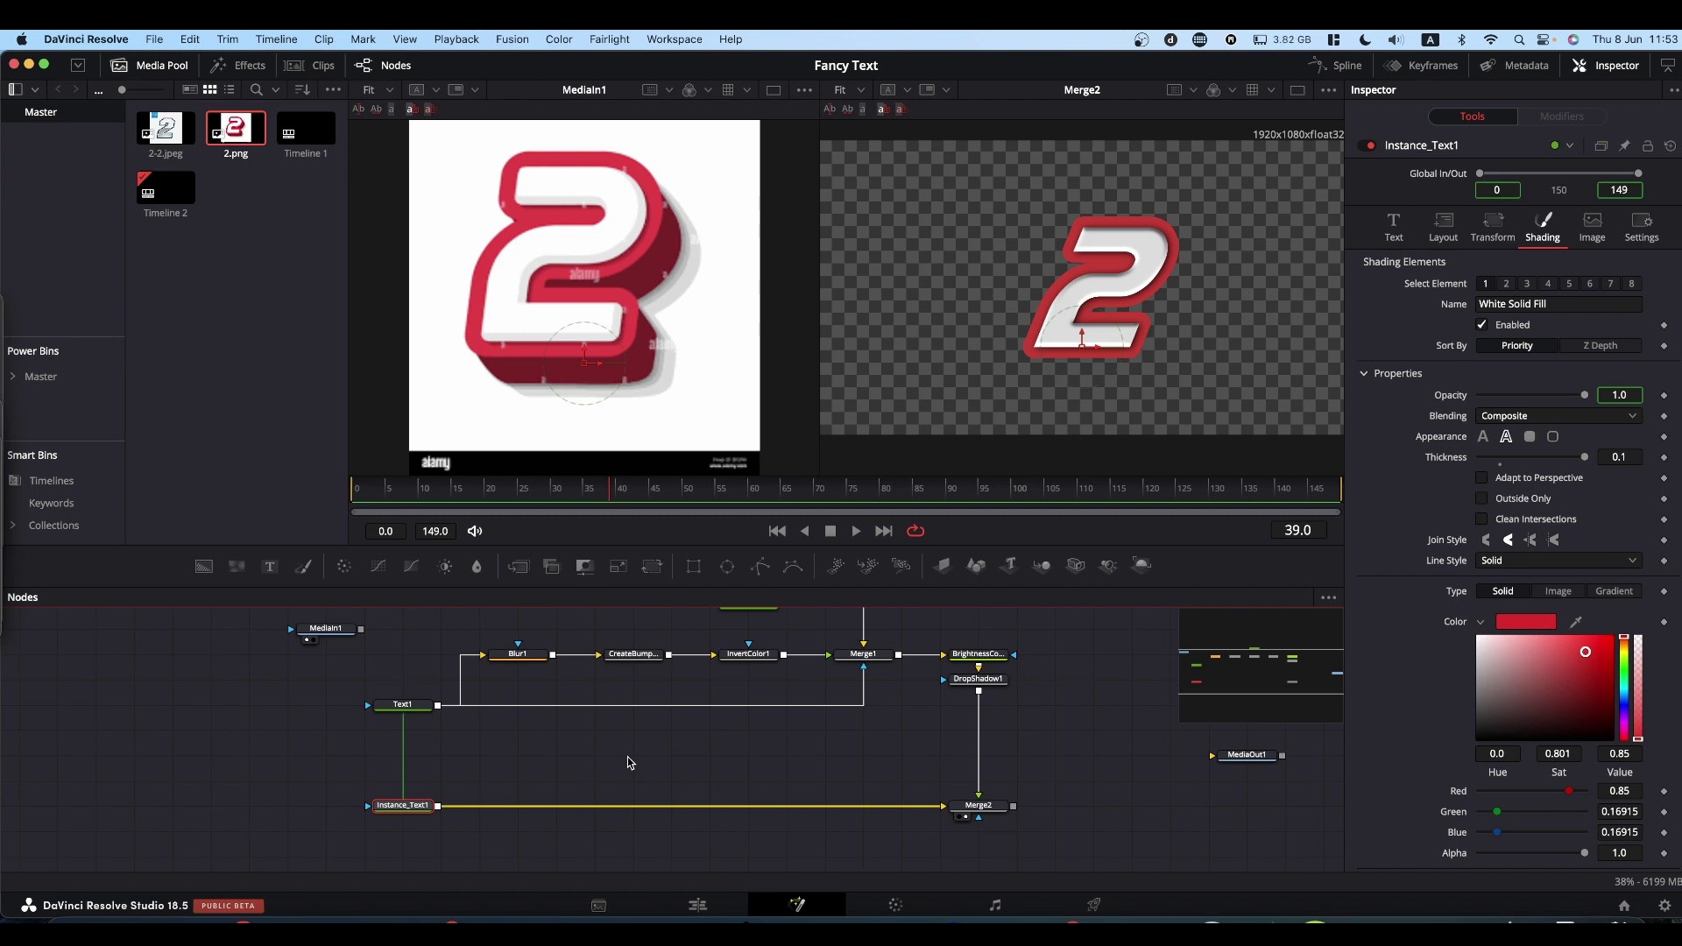
{"action": "key", "text": "shift+space"}
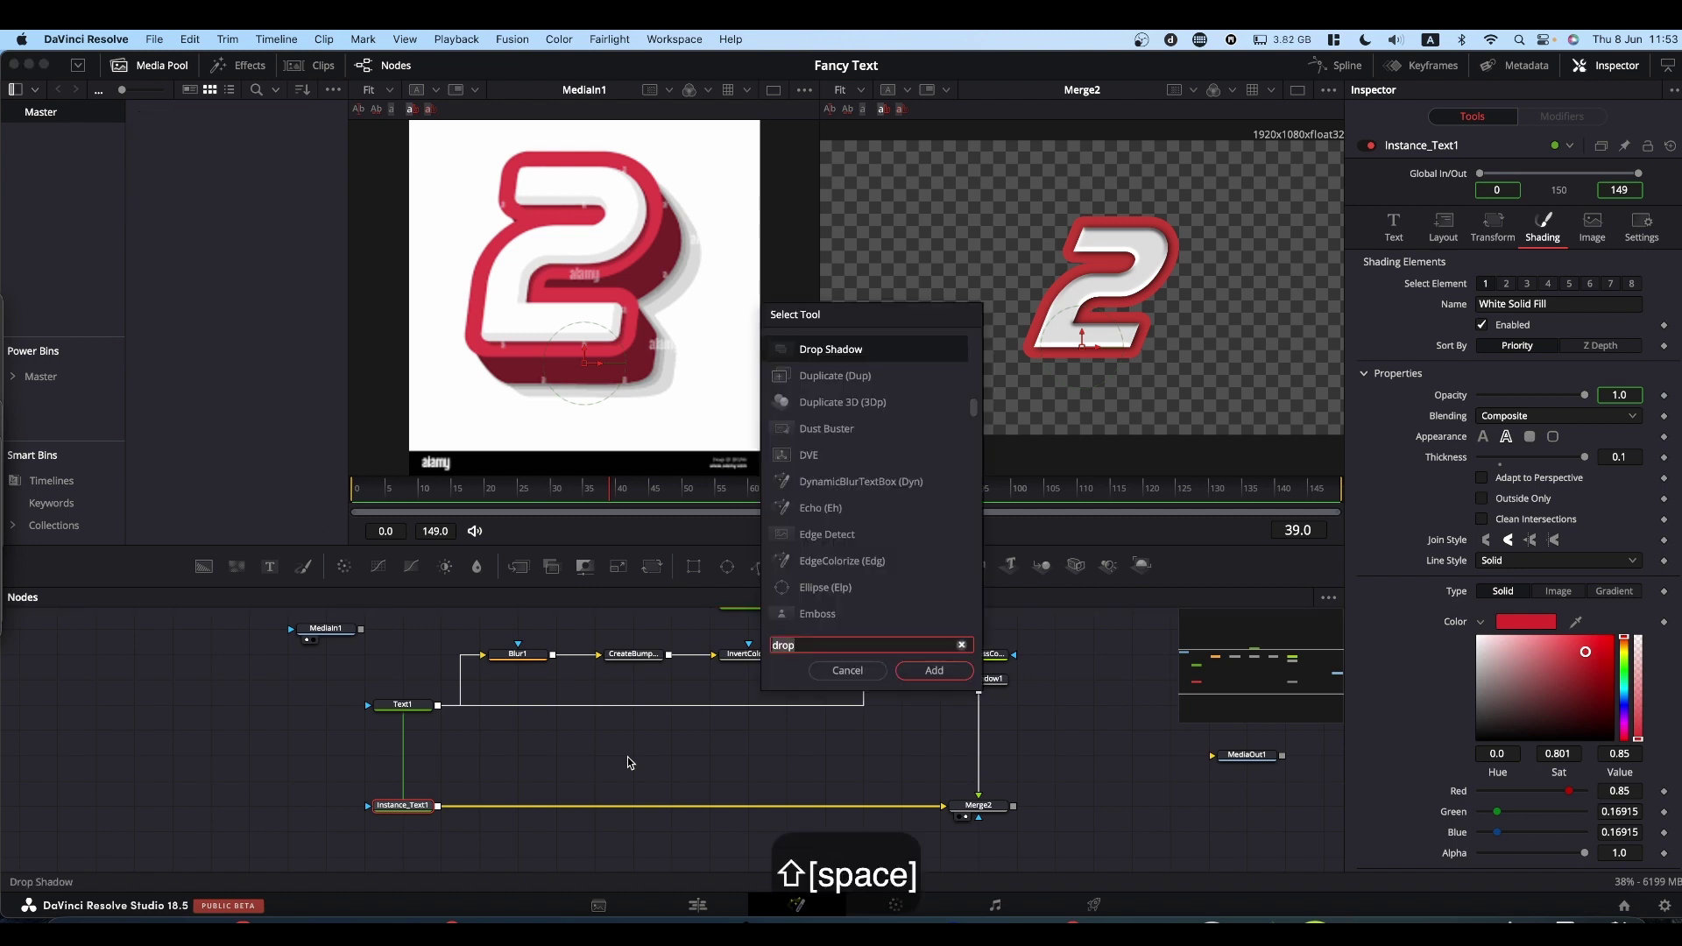
{"action": "type", "text": "duplicate"}
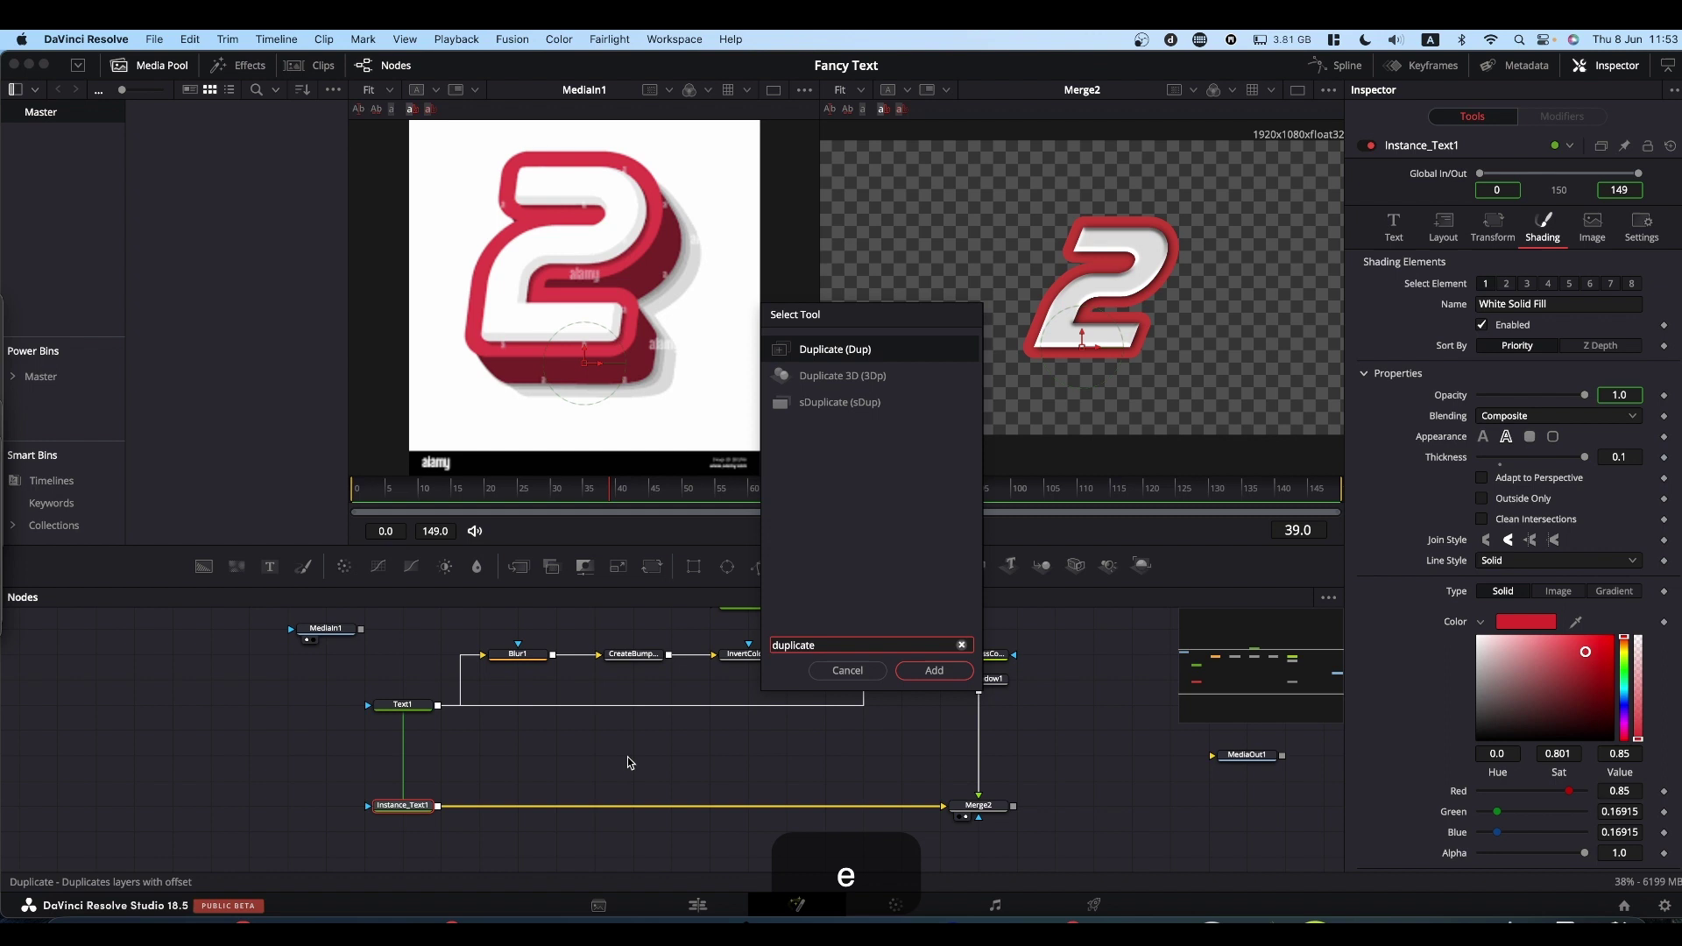
{"action": "key", "text": "Return"}
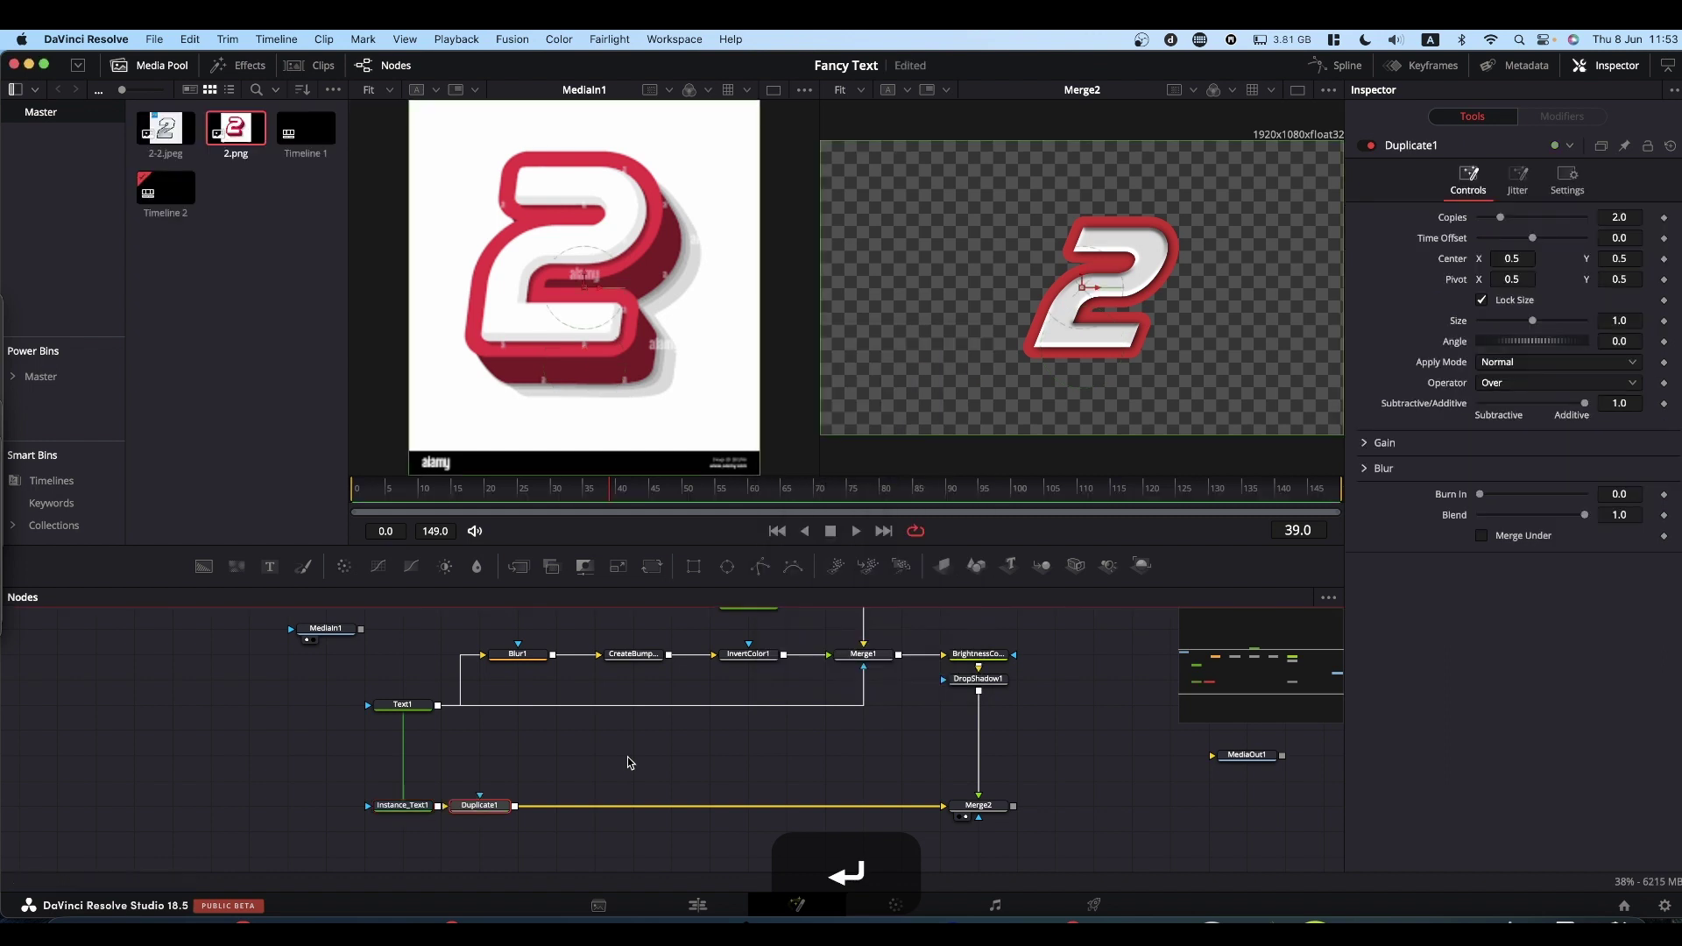
{"action": "left_click", "coordinate": [498, 805]}
{"action": "left_click_drag", "start_coordinate": [497, 806], "coordinate": [519, 805]}
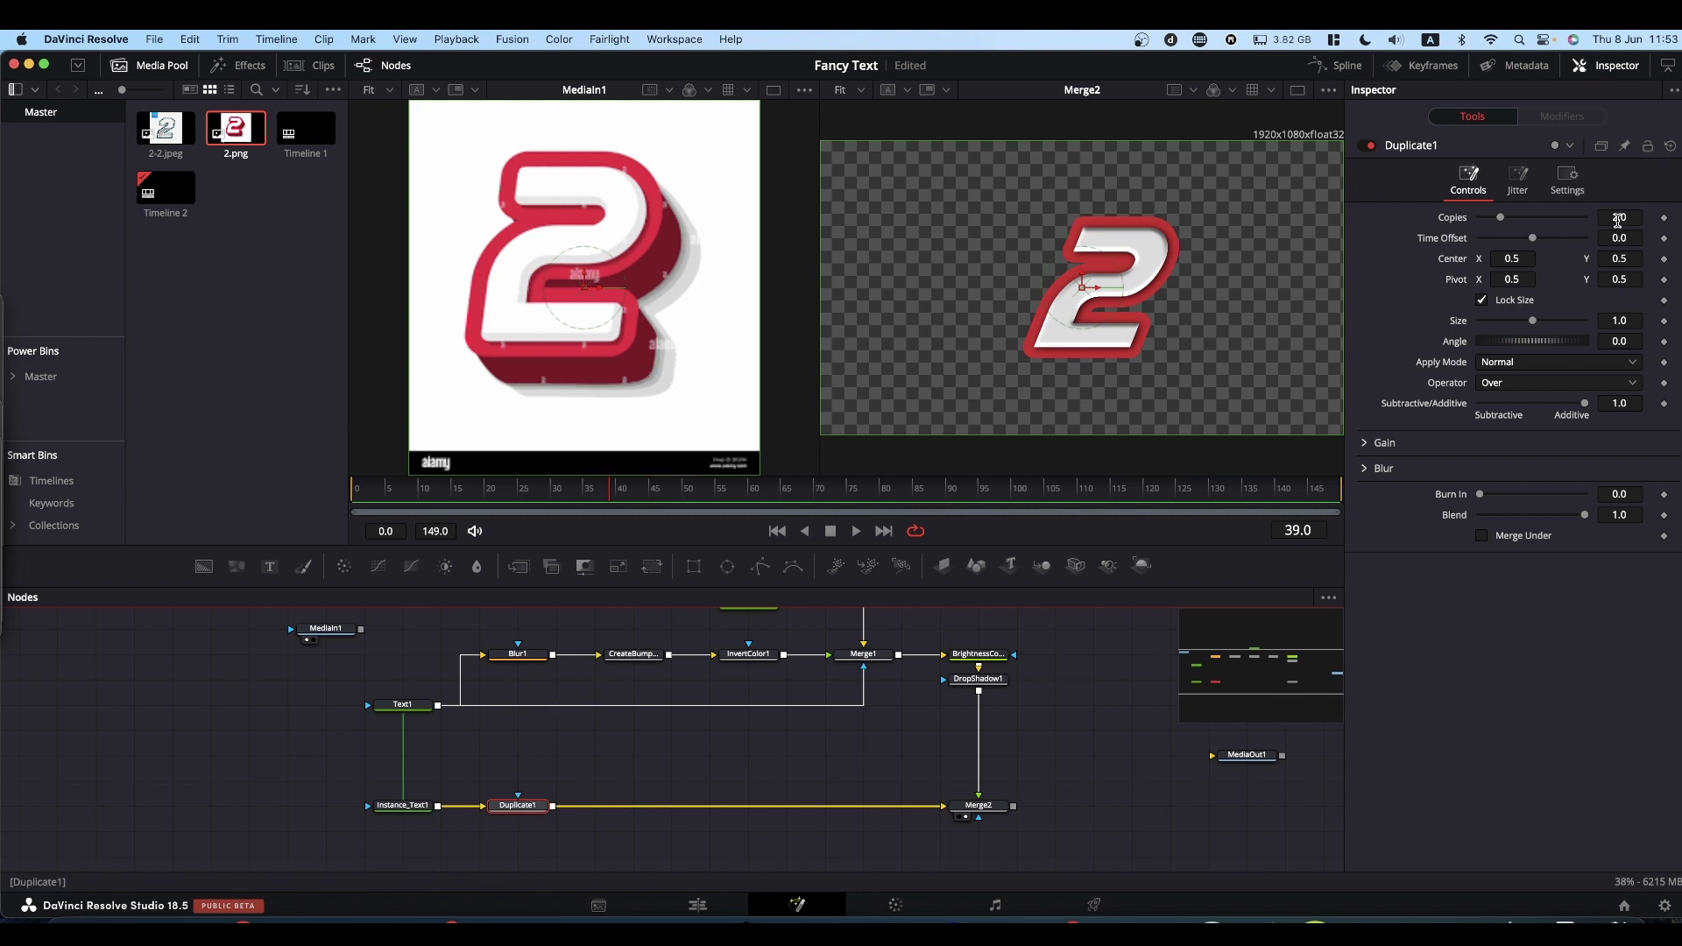
{"action": "left_click", "coordinate": [1619, 217]}
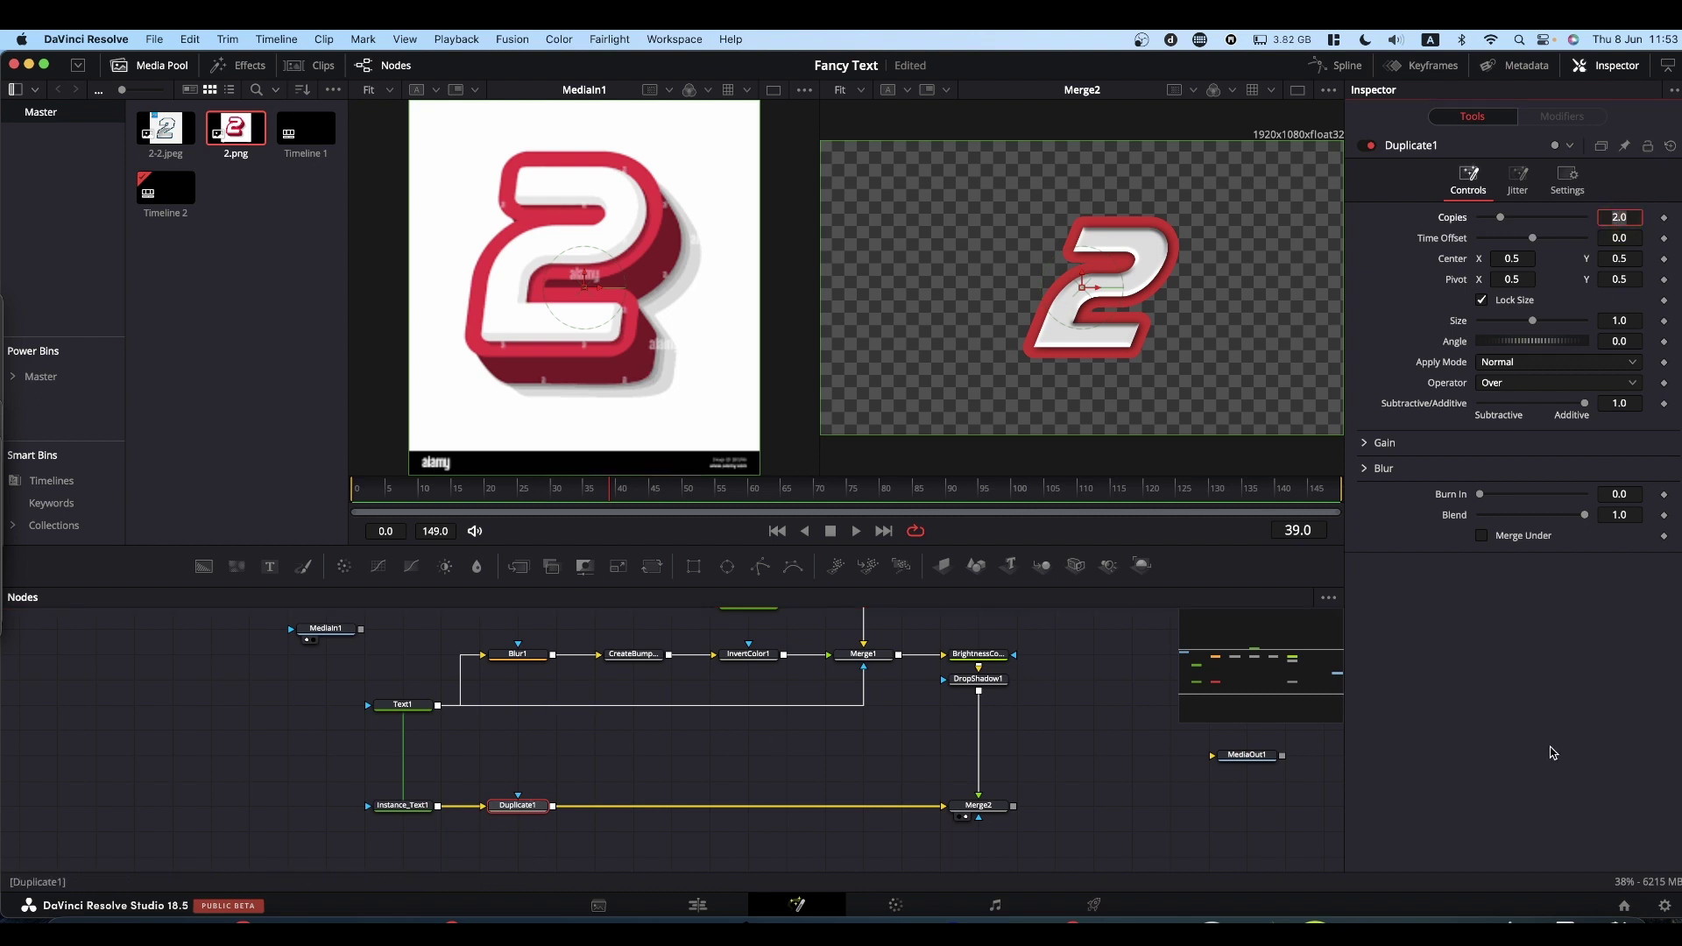
{"action": "type", "text": "10"}
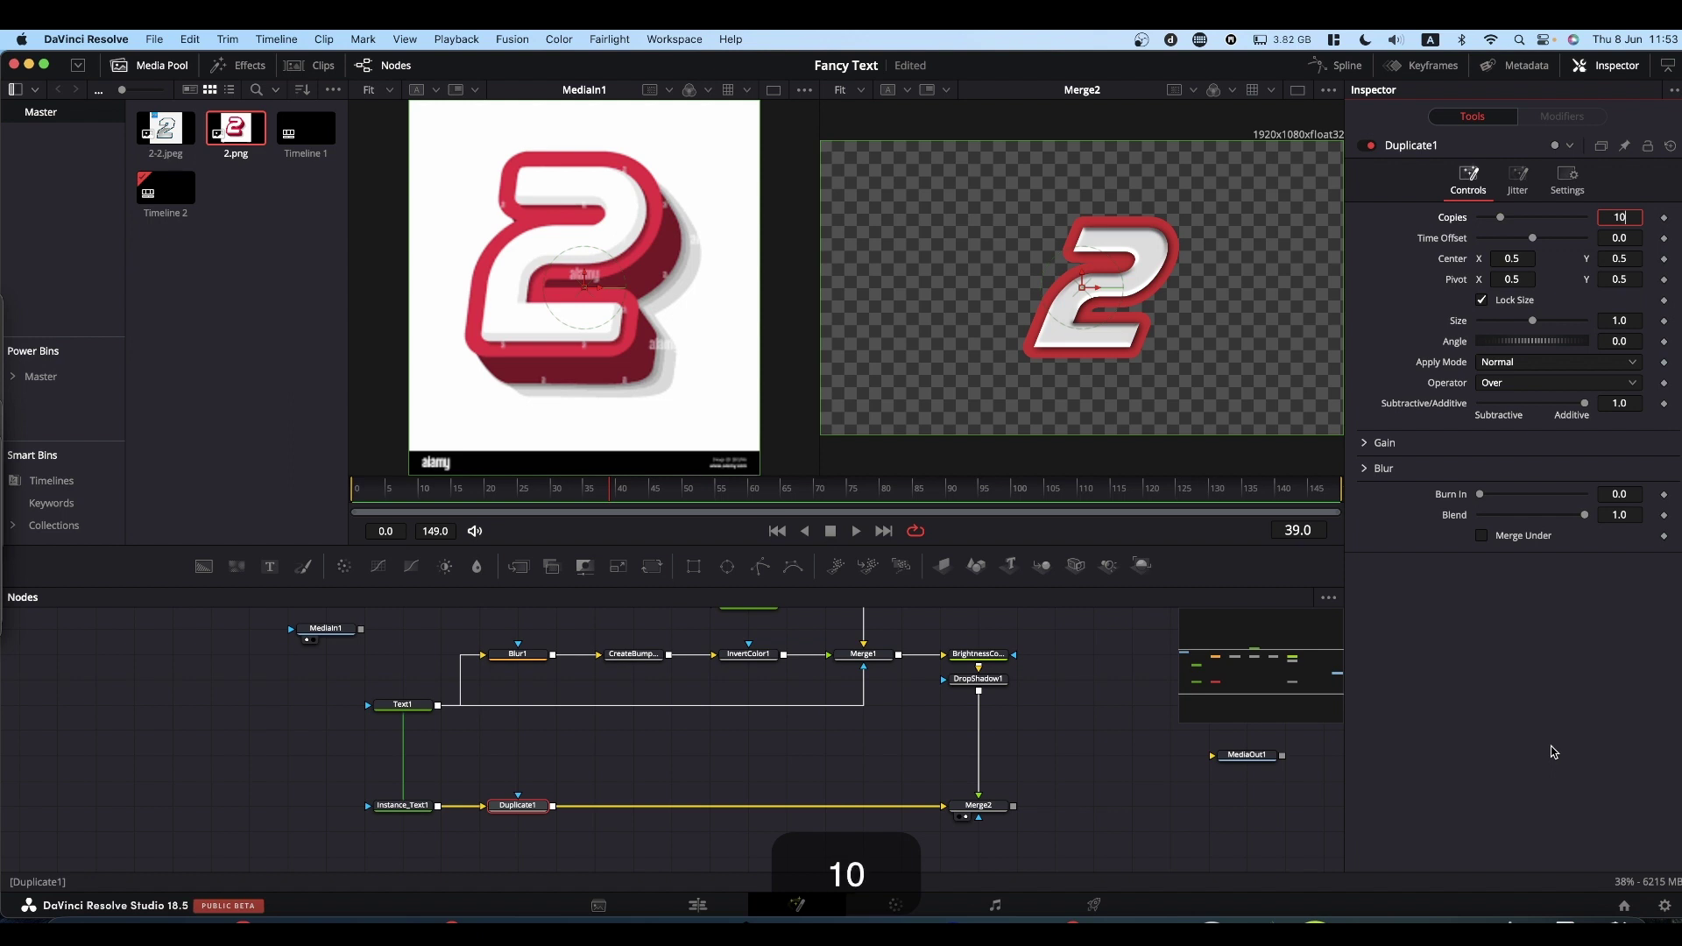
{"action": "left_click", "coordinate": [1502, 720]}
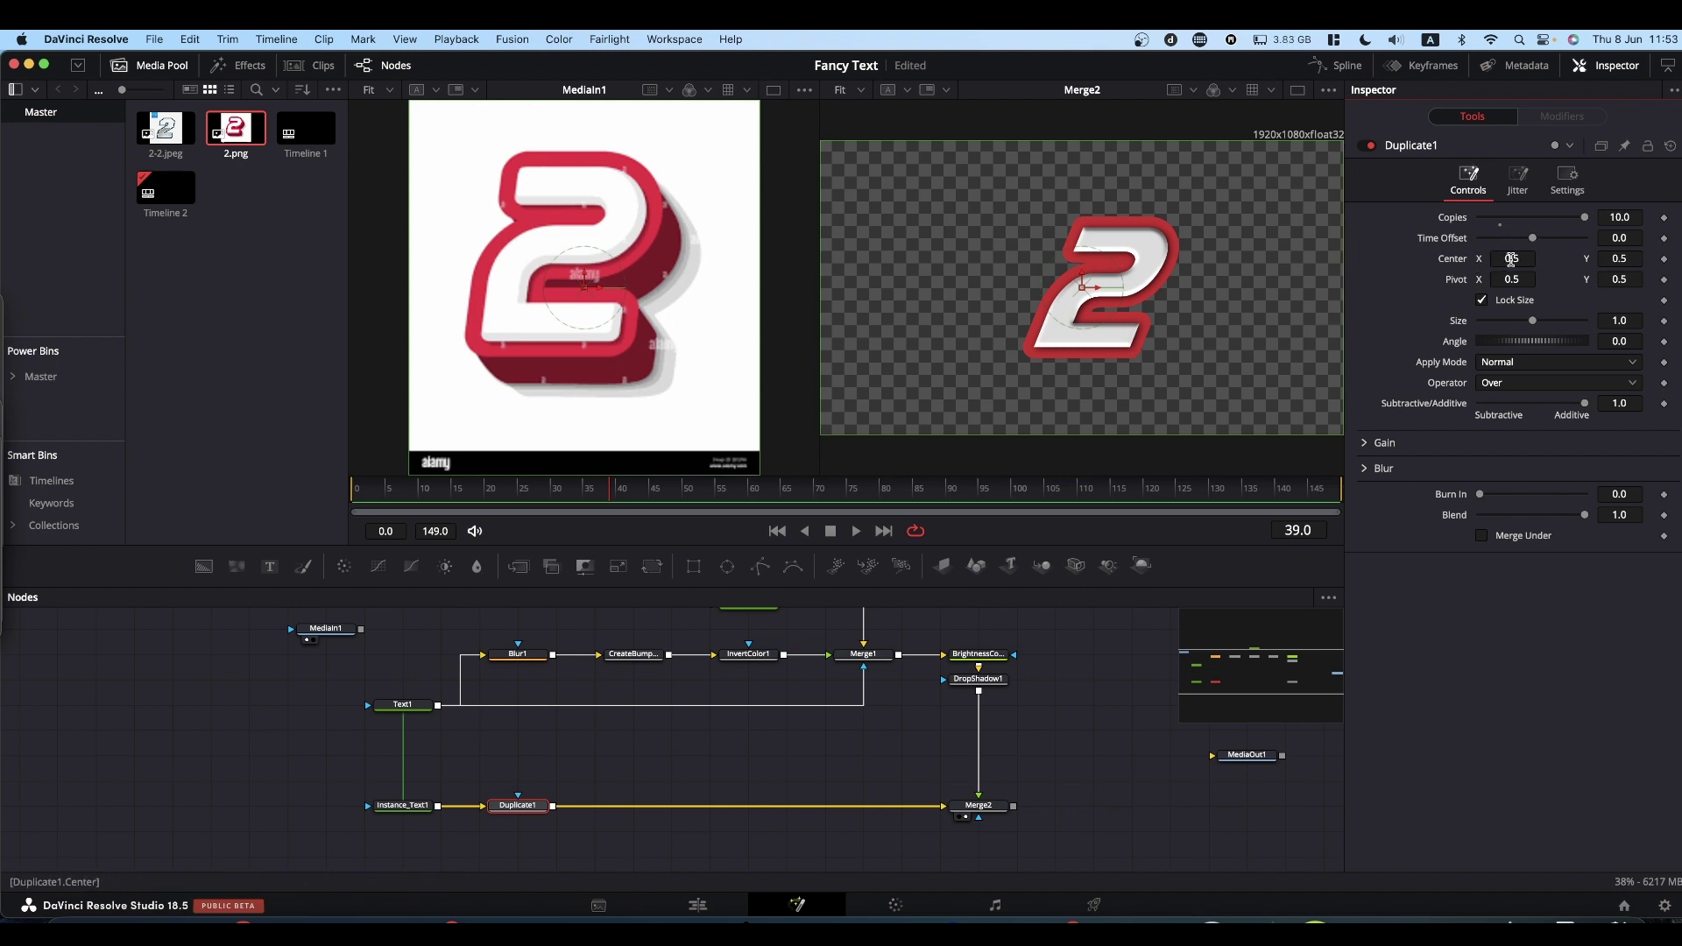
Step: Set Duplicate1's Center to X 0.505 and Y 0.495
{"action": "mouse_move", "coordinate": [1508, 259]}
{"action": "left_mouse_down"}
{"action": "mouse_move", "coordinate": [1618, 258]}
{"action": "mouse_move", "coordinate": [1531, 257]}
{"action": "left_mouse_up"}
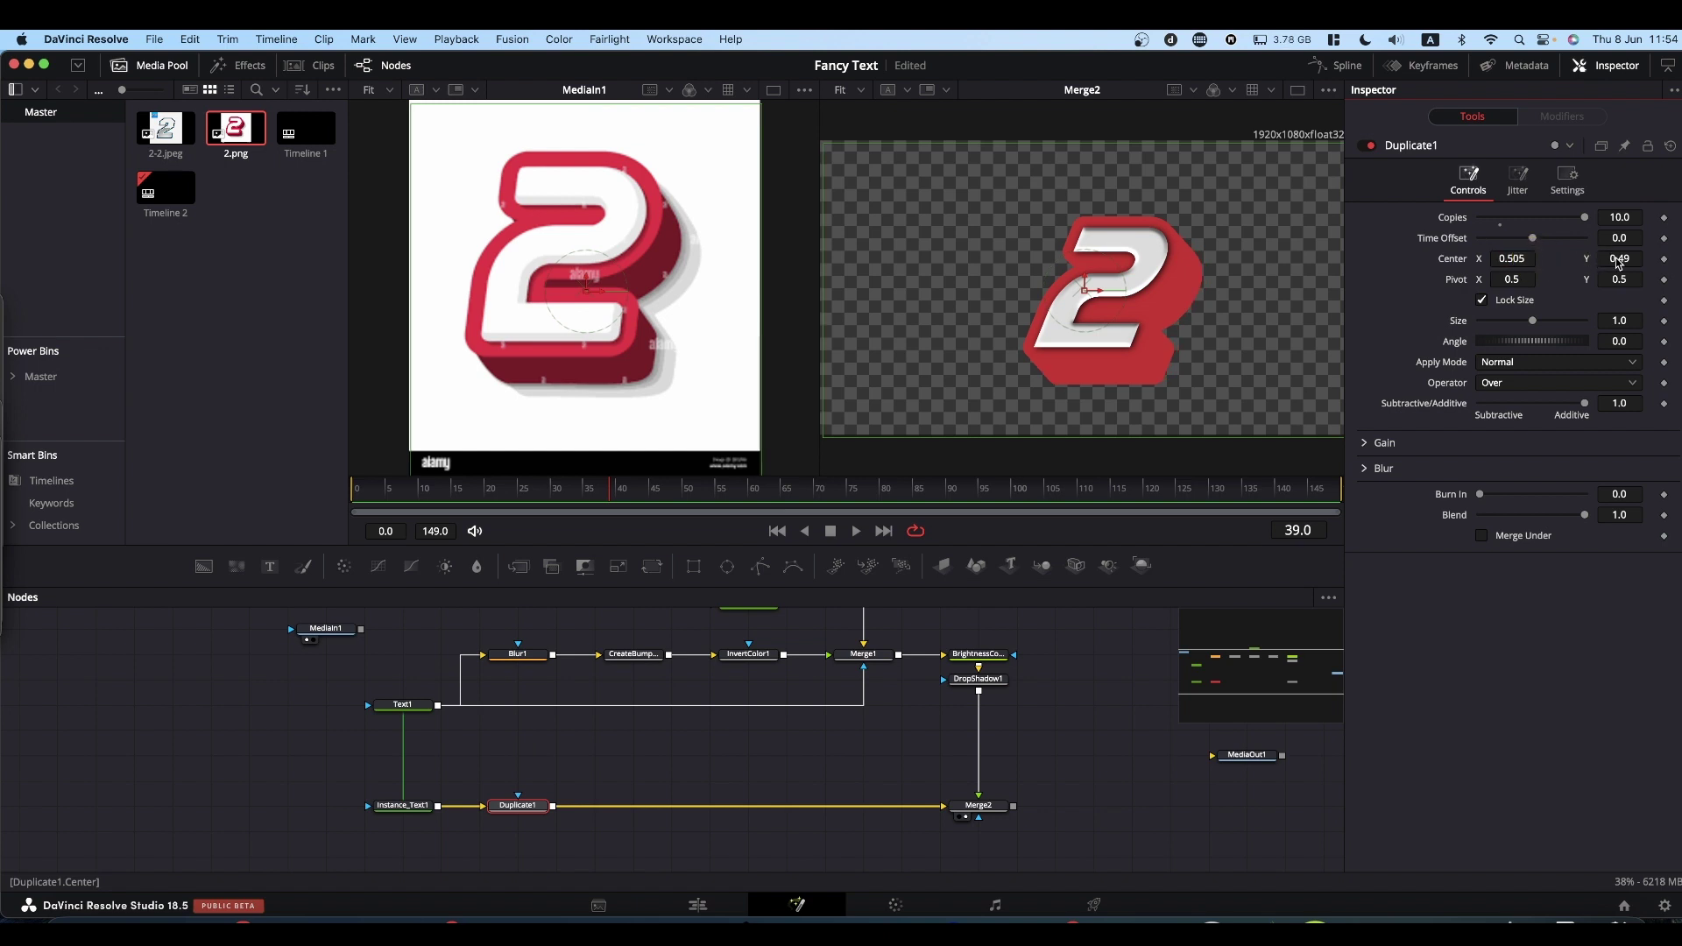
{"action": "left_click_drag", "start_coordinate": [1621, 261], "coordinate": [1618, 259]}
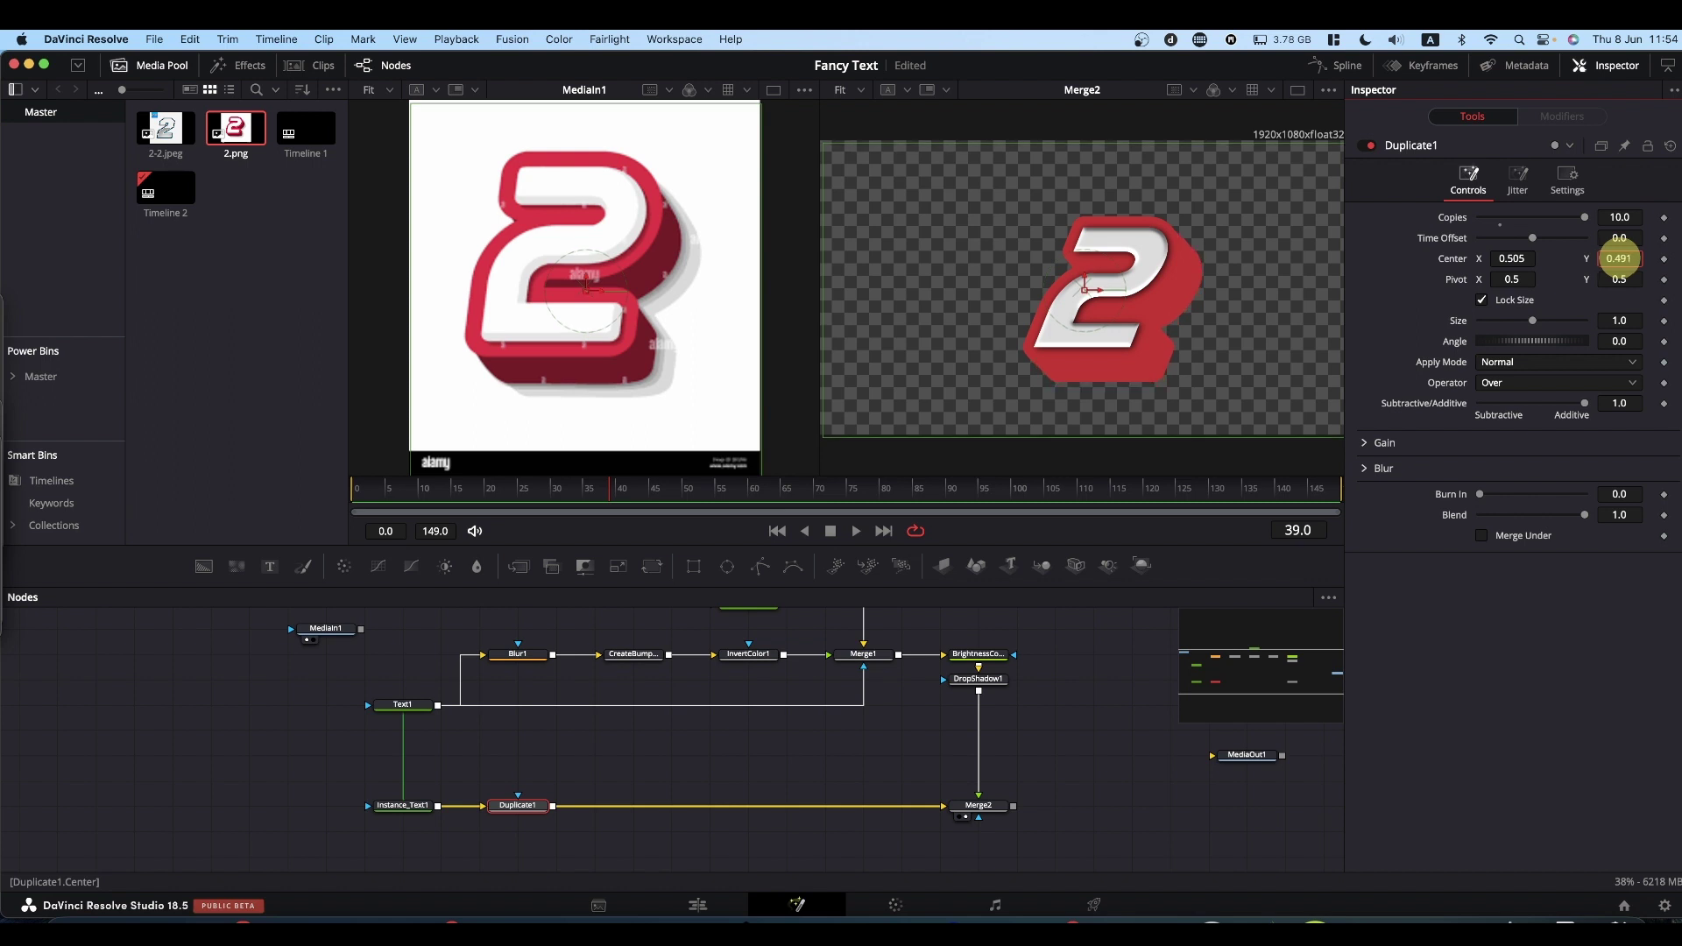
{"action": "left_click_drag", "start_coordinate": [1619, 258], "coordinate": [1619, 258]}
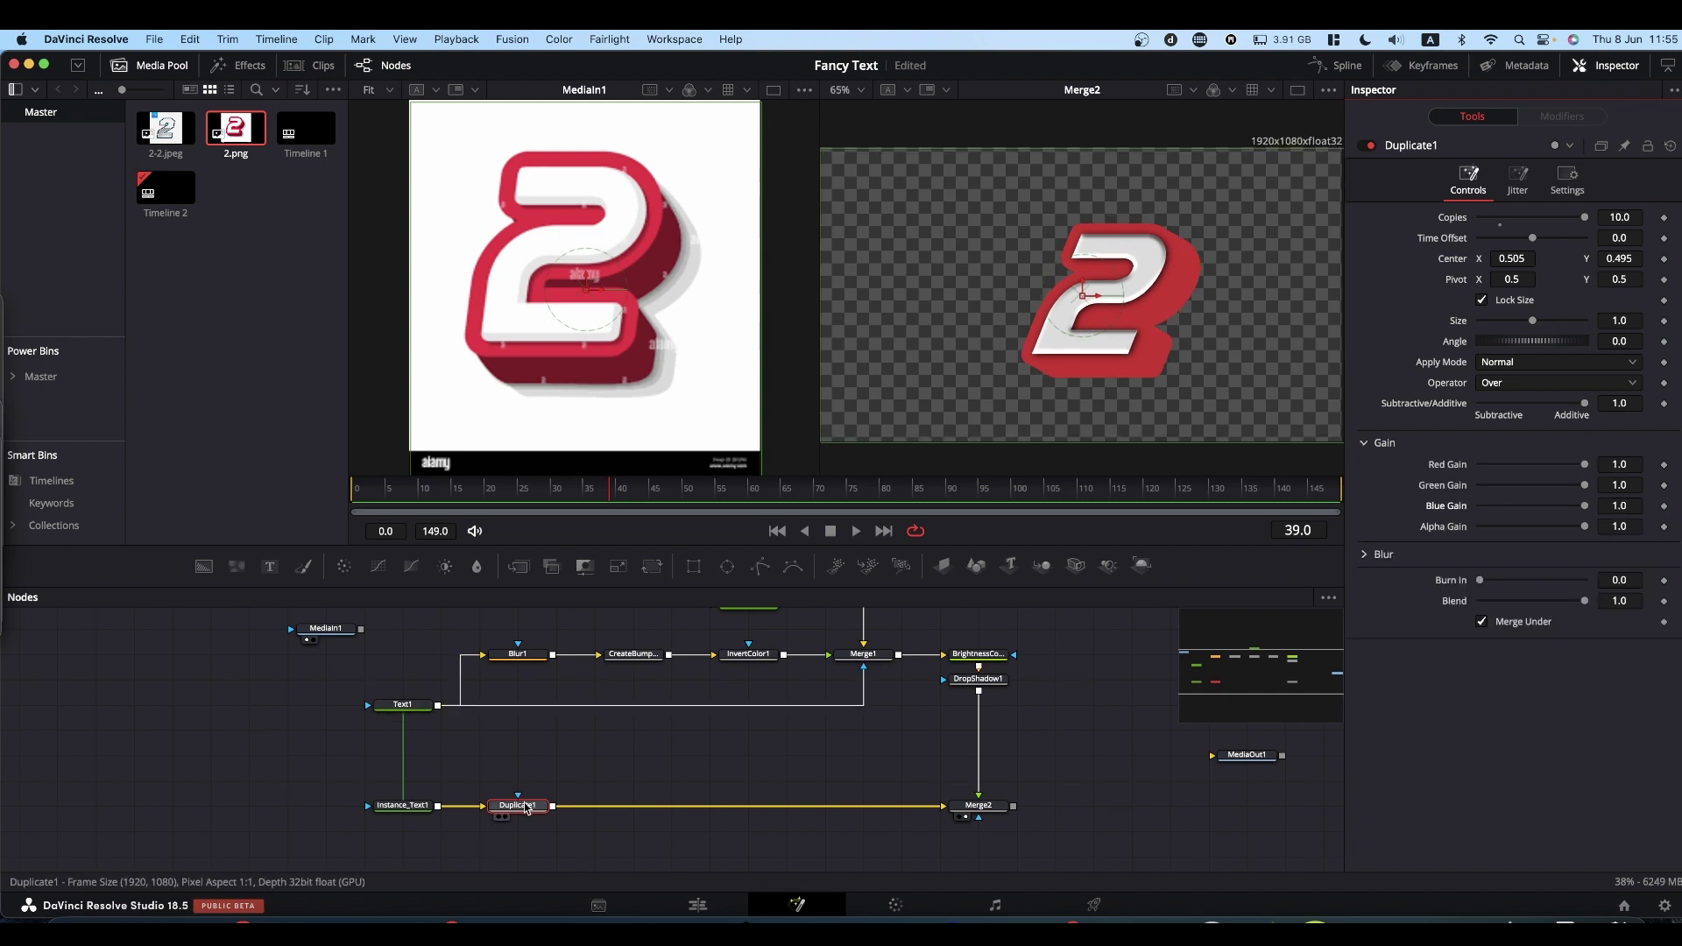
Step: Insert BrightnessContrast2 after Duplicate1 and lower its Gain to 0.66
{"action": "left_click", "coordinate": [523, 805]}
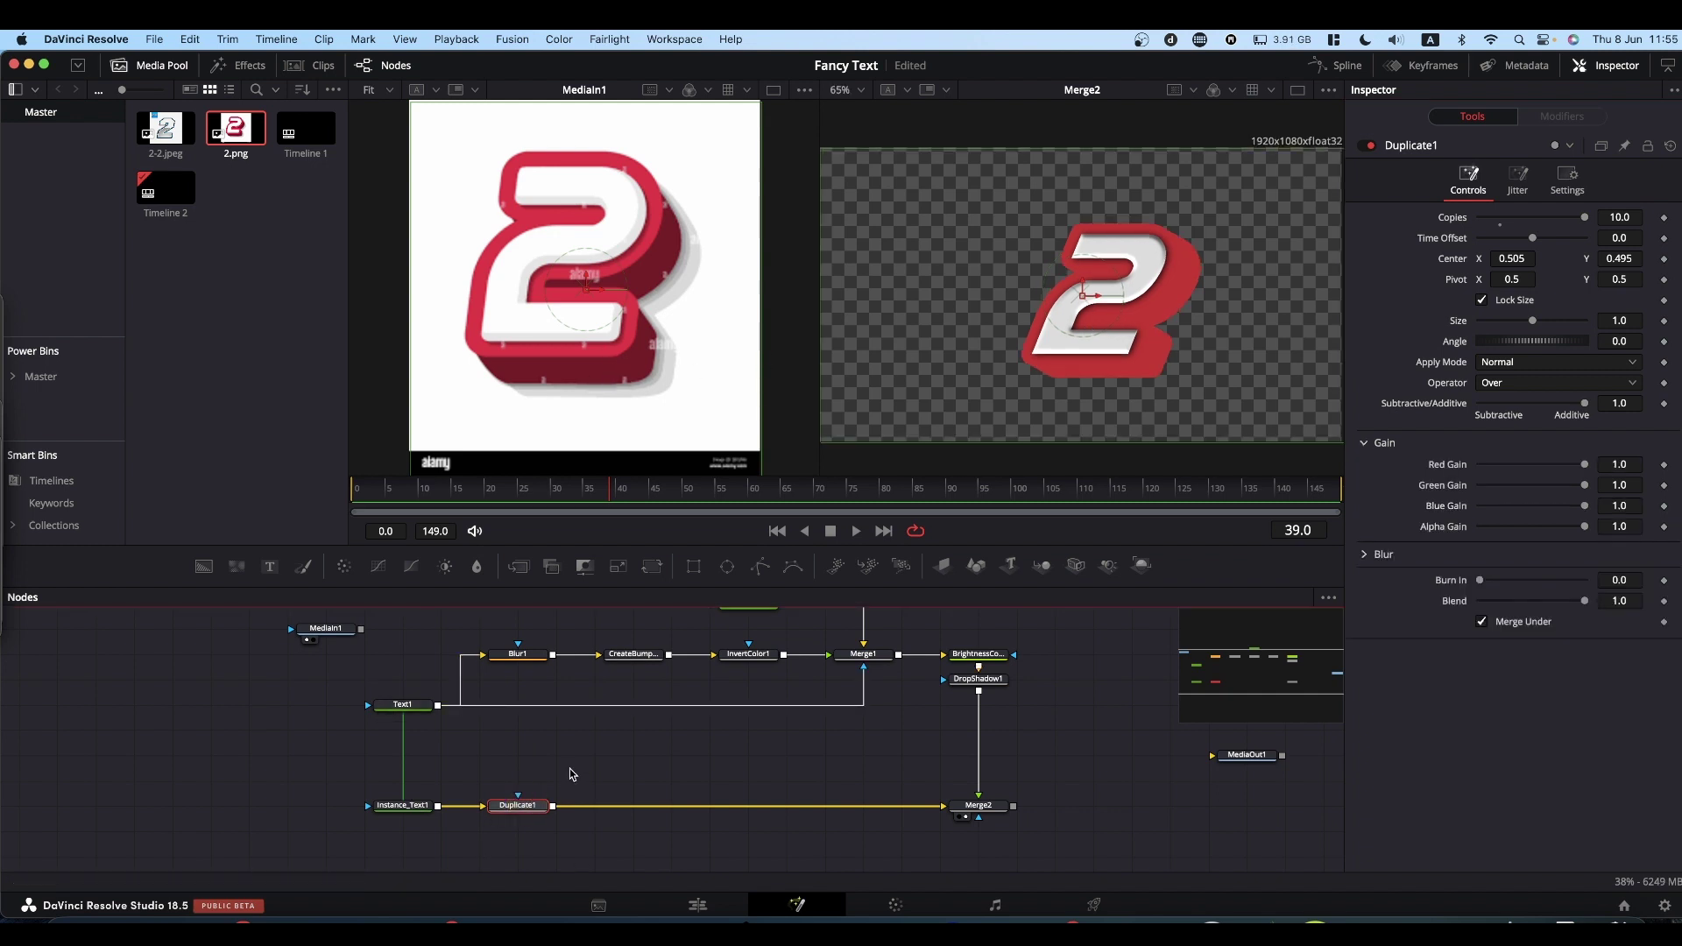
{"action": "key", "text": "shift+space"}
{"action": "type", "text": "brig"}
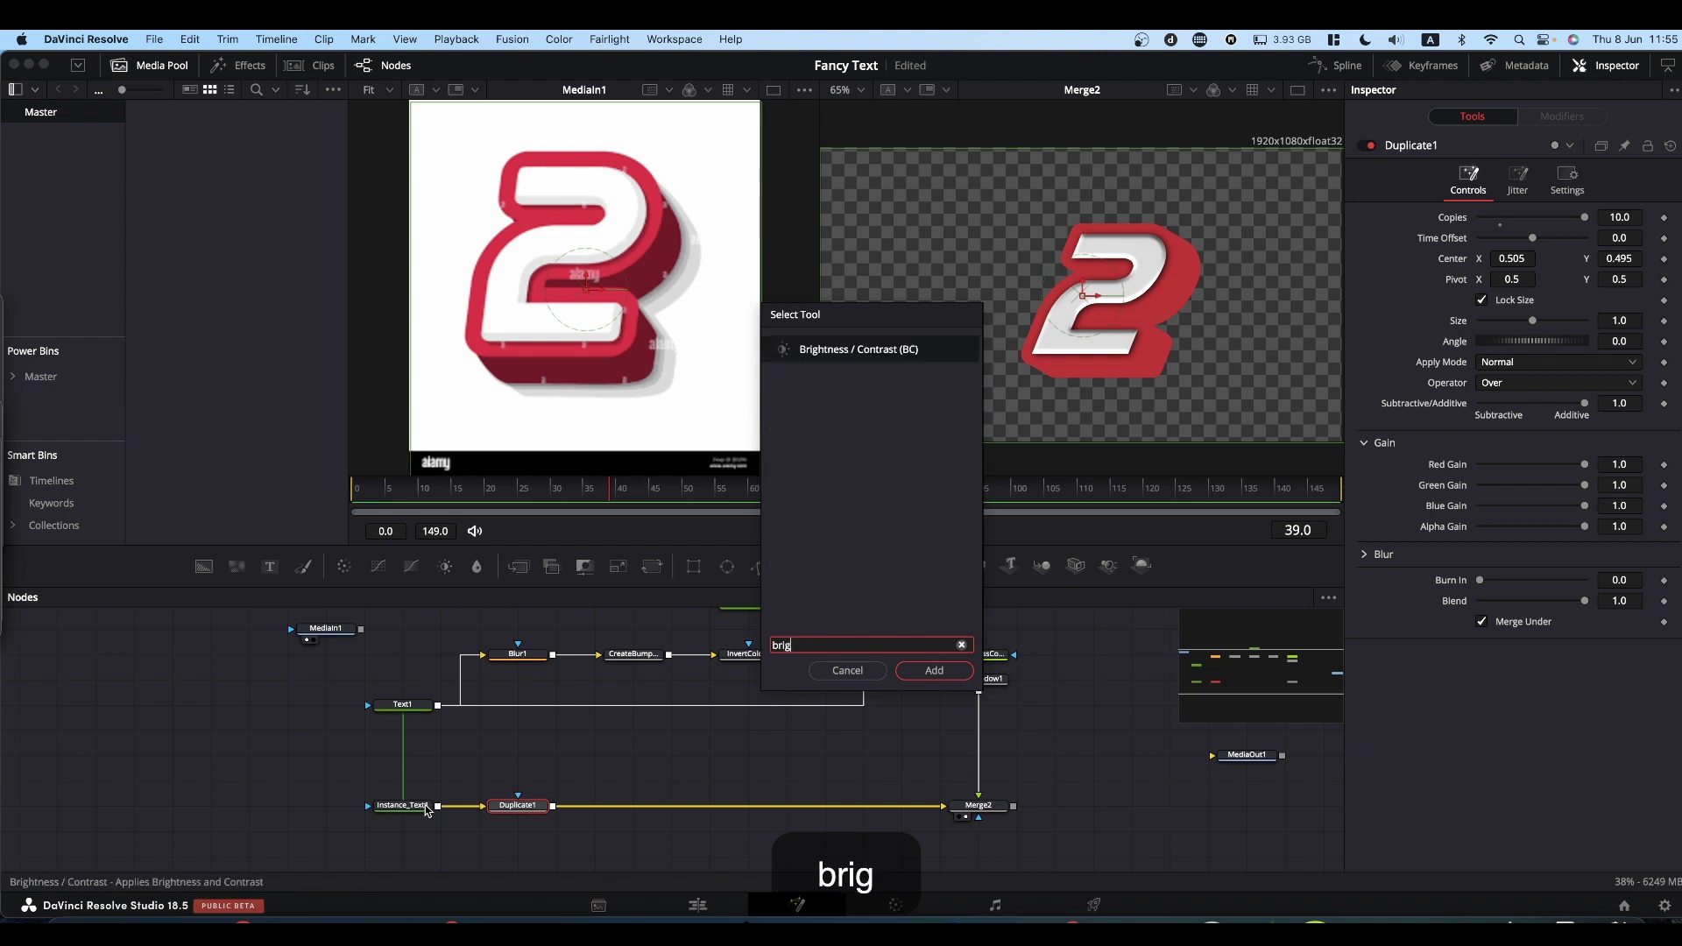
{"action": "type", "text": "htnes"}
{"action": "key", "text": "Return"}
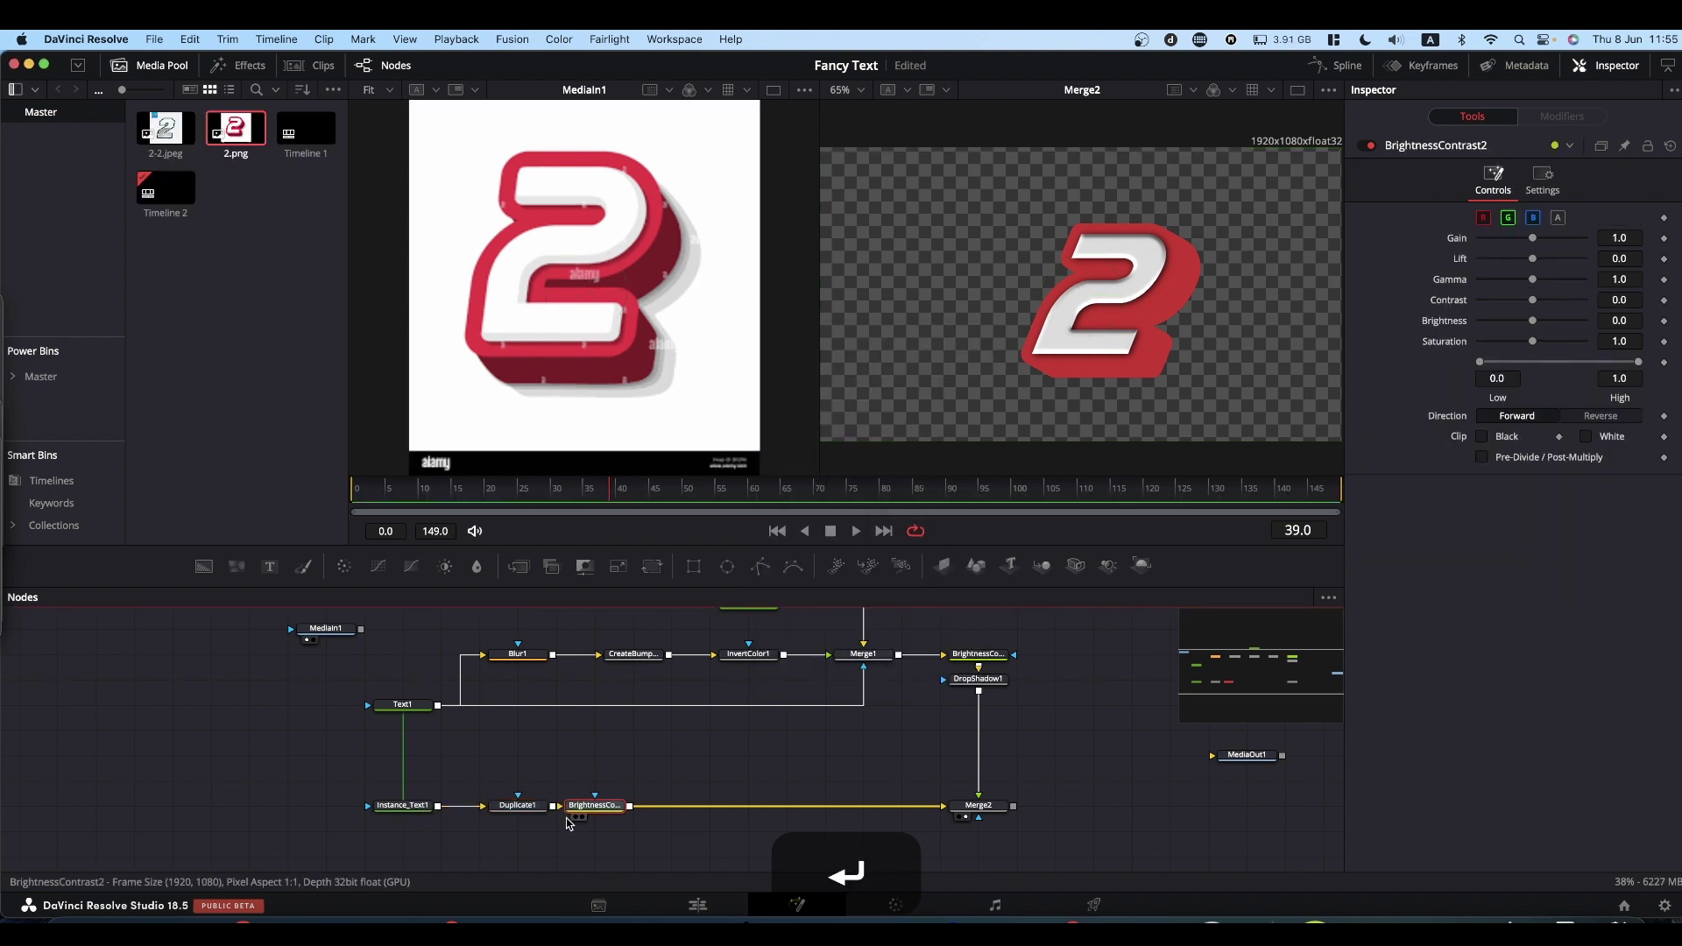
{"action": "left_click_drag", "start_coordinate": [620, 808], "coordinate": [658, 808]}
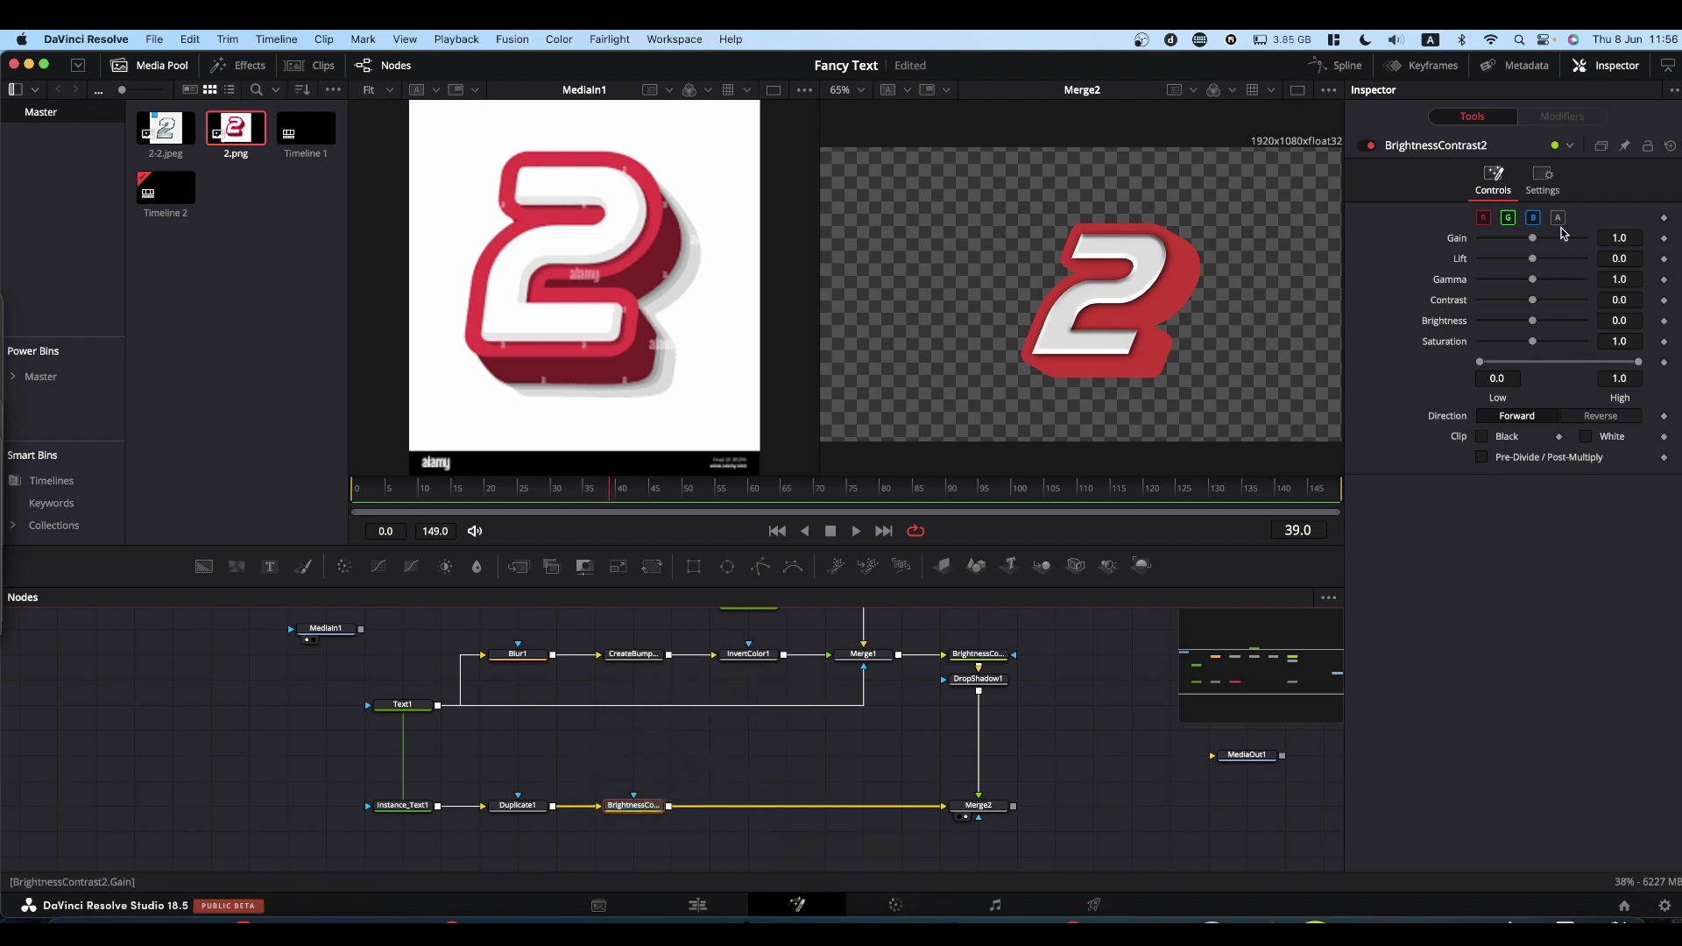
{"action": "left_click_drag", "start_coordinate": [1533, 241], "coordinate": [1516, 235]}
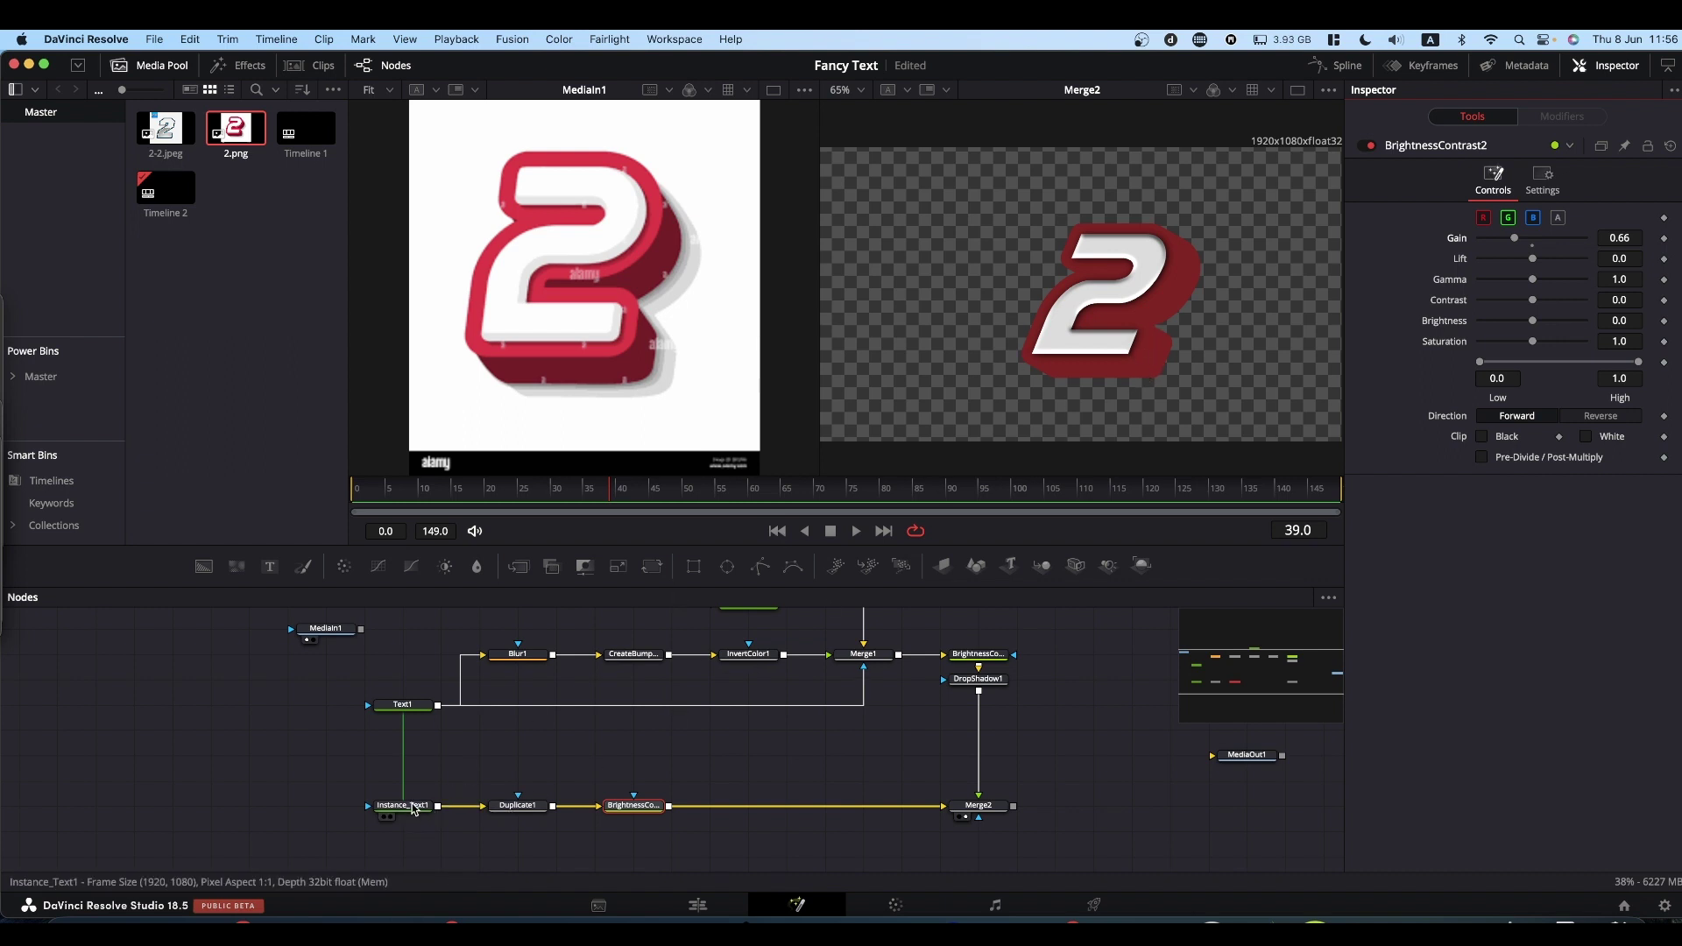
Step: Move Instance_Text1 up so it layers over the darkened extrusion through Merge3
{"action": "mouse_move", "coordinate": [414, 807]}
{"action": "left_mouse_down"}
{"action": "mouse_move", "coordinate": [415, 757]}
{"action": "mouse_move", "coordinate": [585, 752]}
{"action": "mouse_move", "coordinate": [660, 771]}
{"action": "mouse_move", "coordinate": [670, 806]}
{"action": "left_mouse_up"}
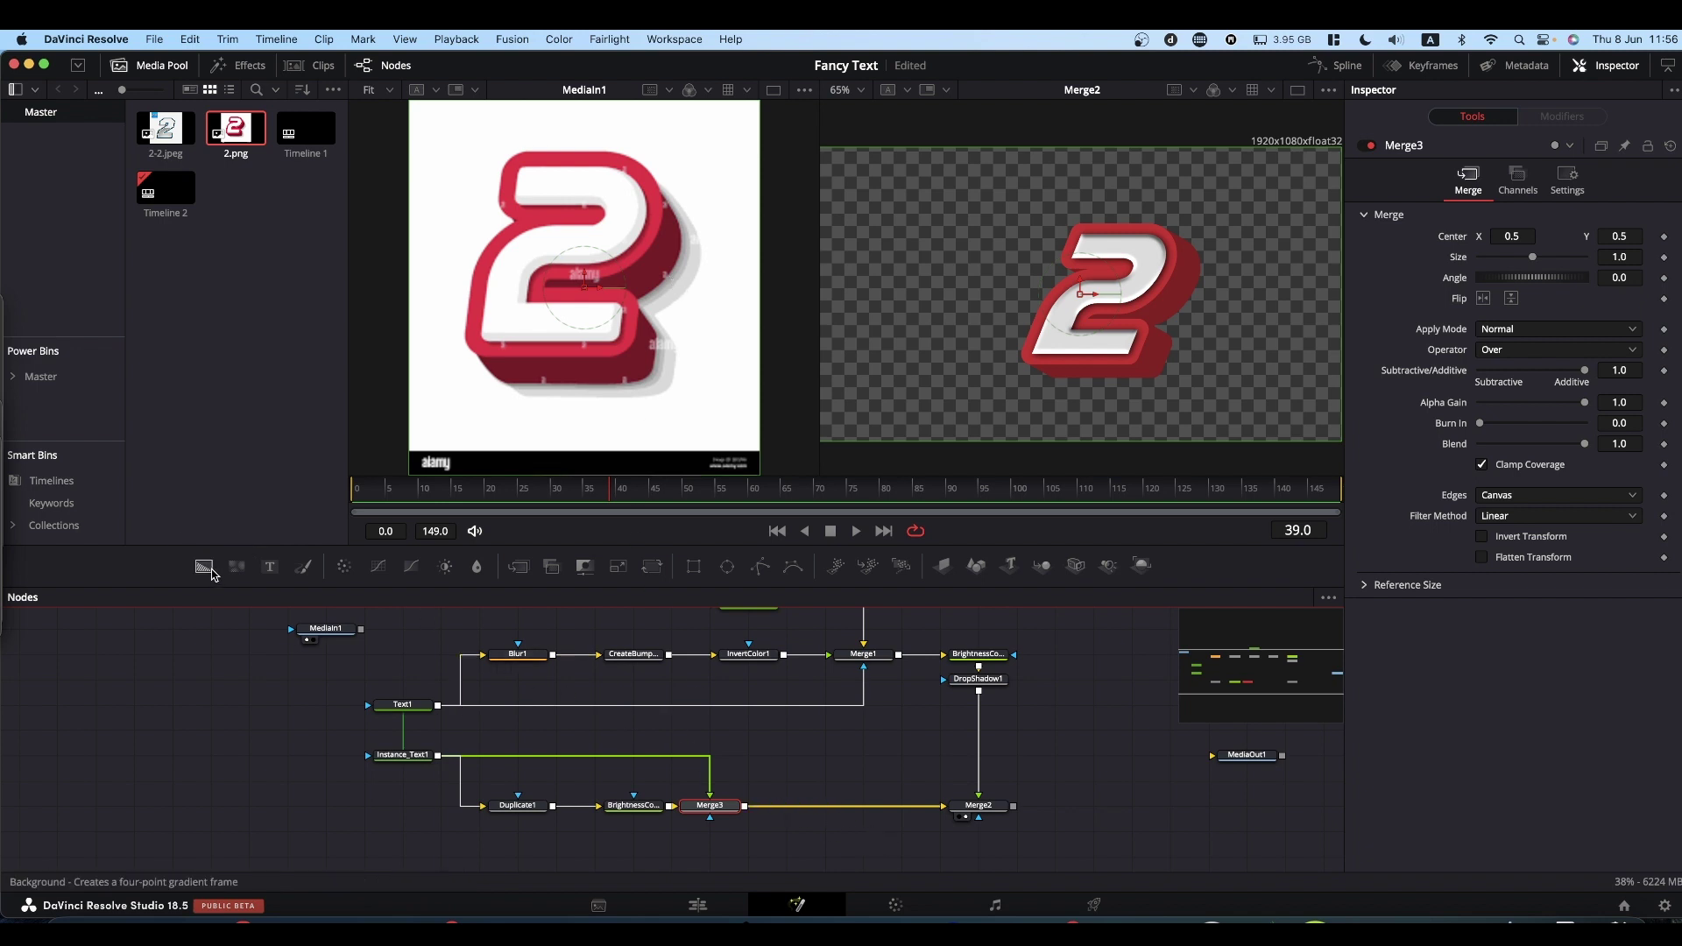
Step: Merge Merge2's output over a new Background2 via Merge4, coloured mid grey (0.567)
{"action": "left_click_drag", "start_coordinate": [210, 571], "coordinate": [978, 850]}
{"action": "left_click_drag", "start_coordinate": [1014, 787], "coordinate": [1070, 391]}
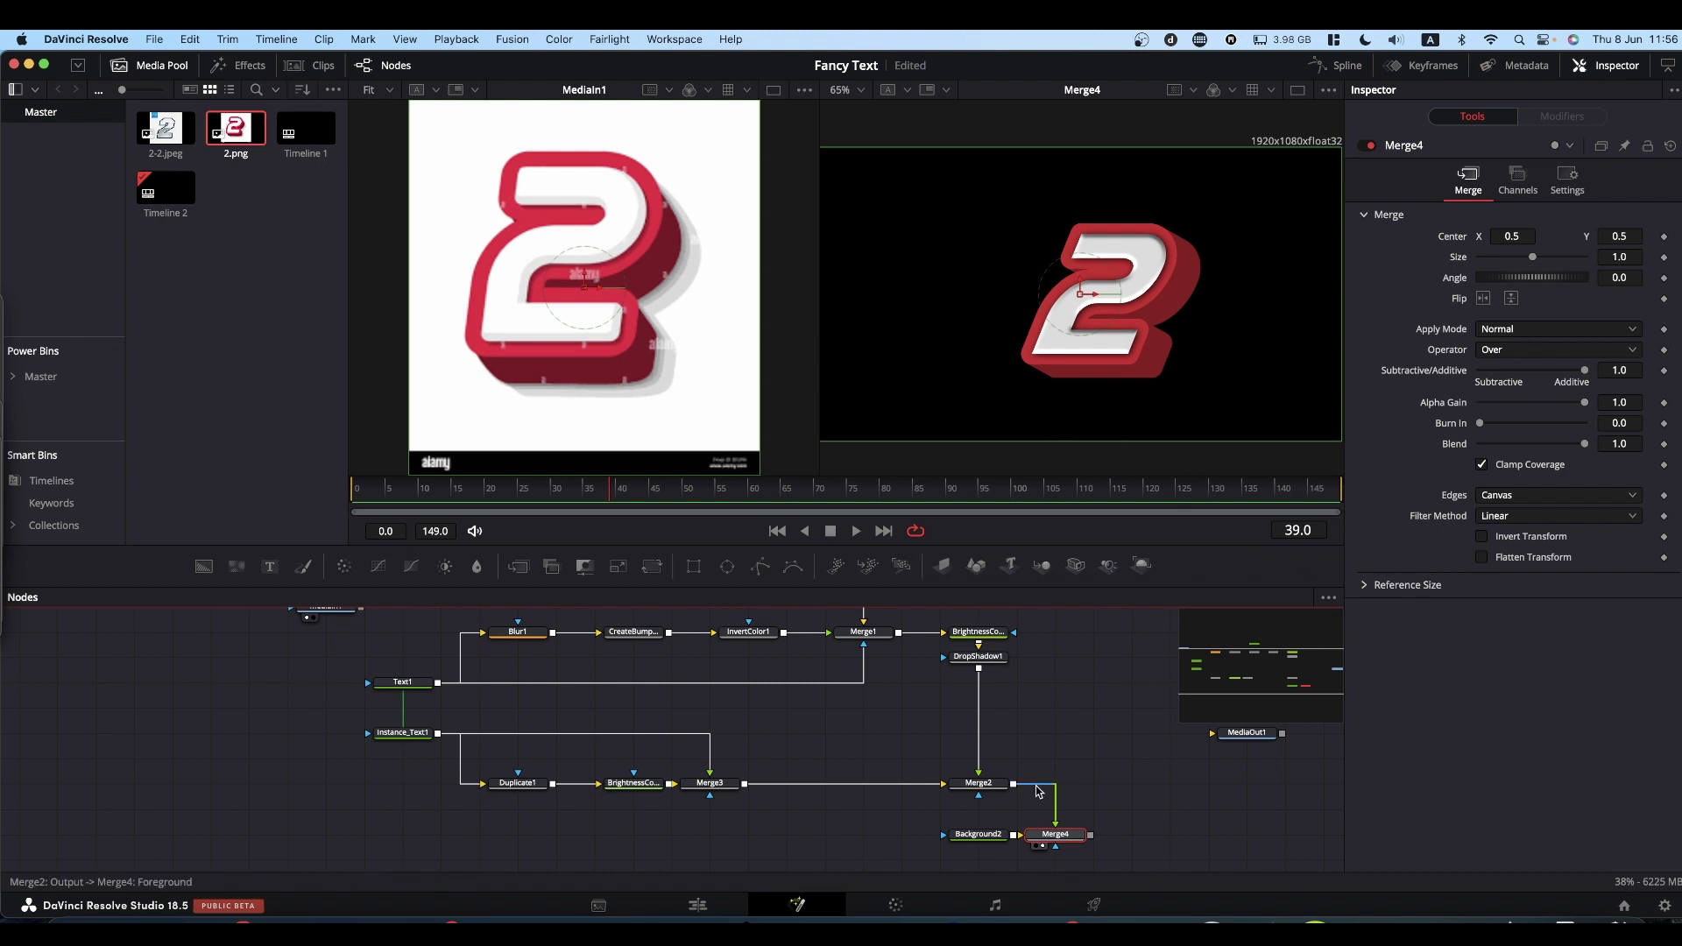
{"action": "left_click", "coordinate": [977, 834]}
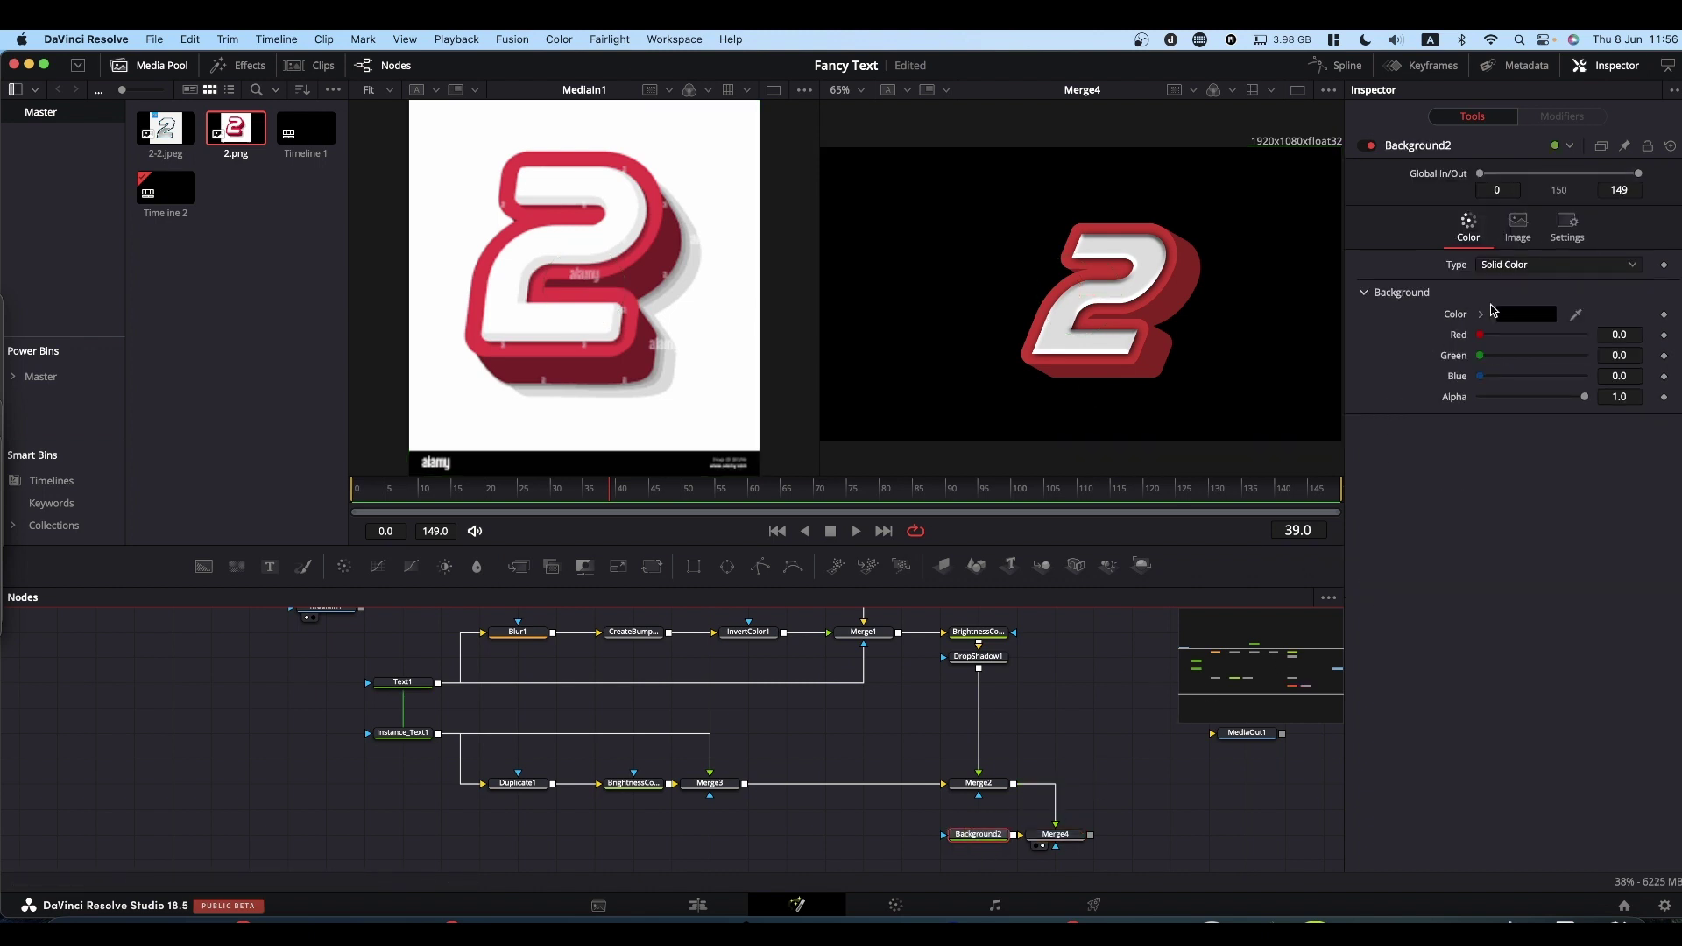
{"action": "left_click", "coordinate": [1478, 318]}
{"action": "left_click_drag", "start_coordinate": [1482, 375], "coordinate": [1434, 381]}
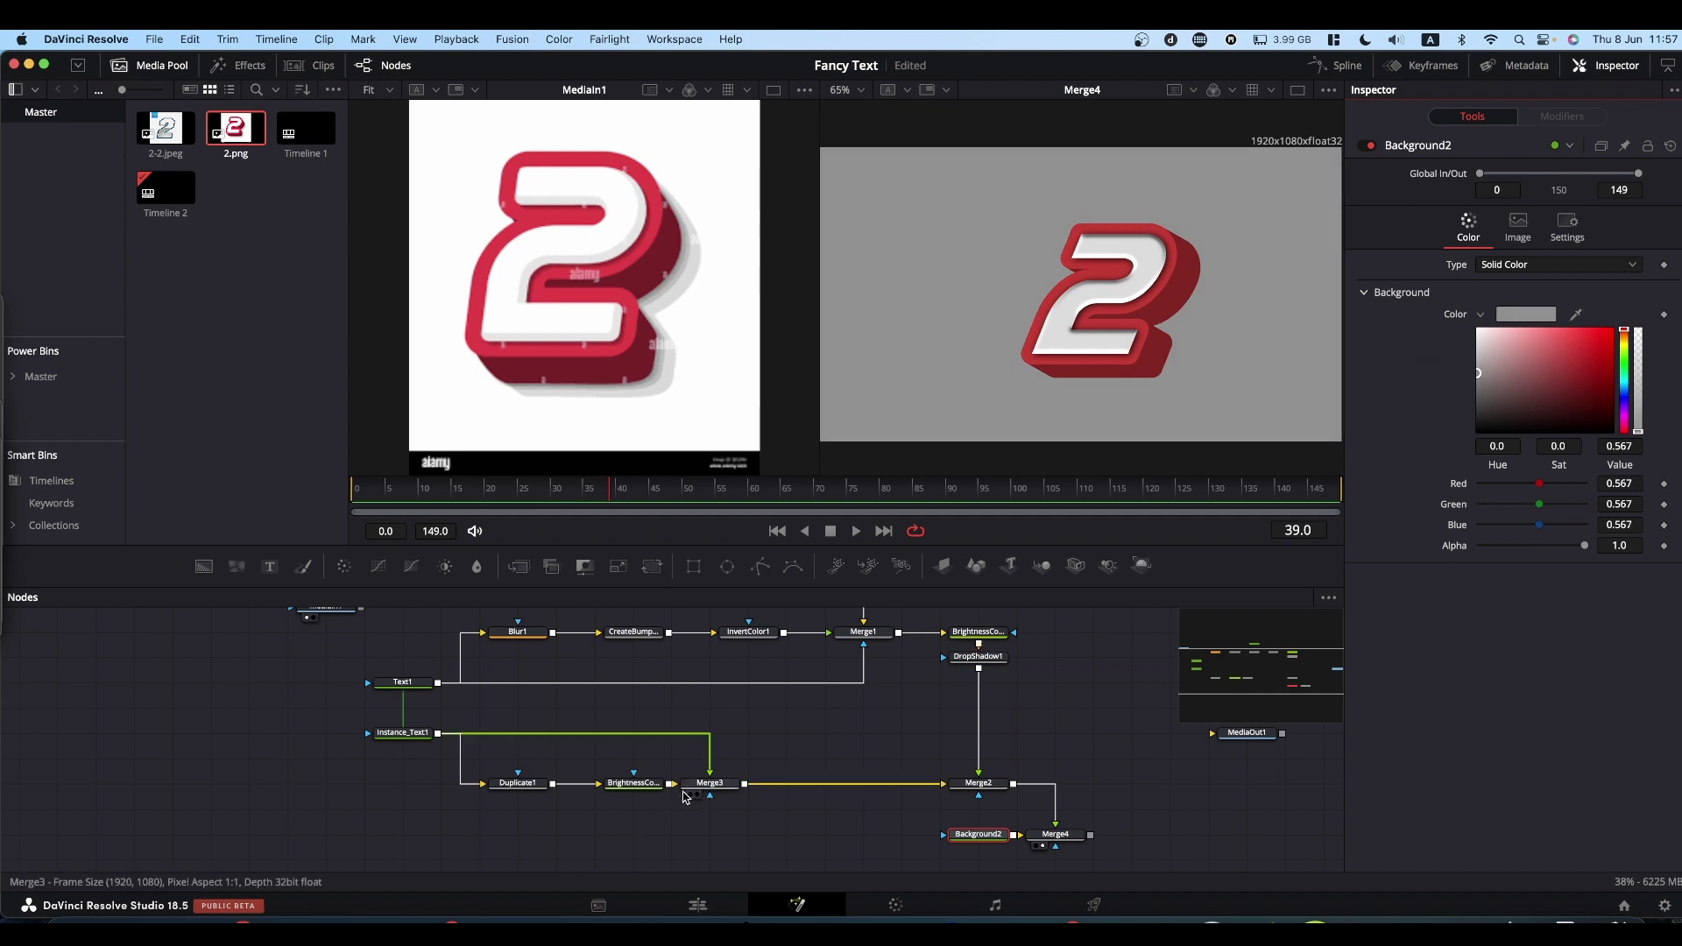
{"action": "left_click", "coordinate": [711, 784]}
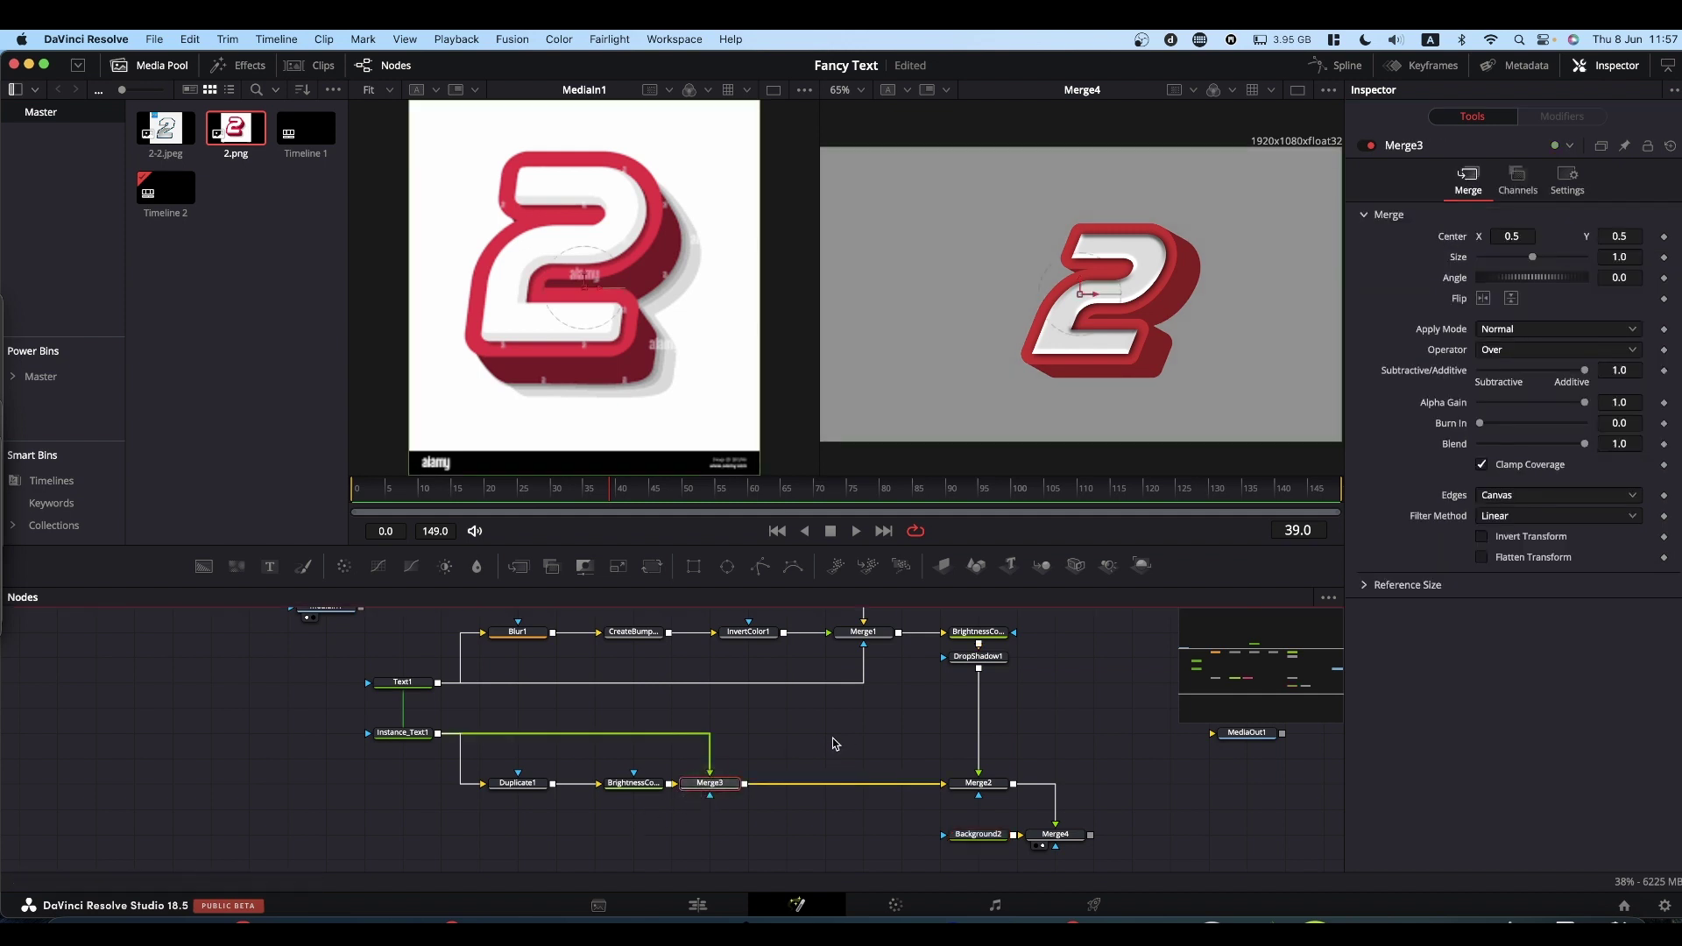
Step: Insert DropShadow2 after Merge3, casting a soft shadow (distance 0.05, blur 0.55)
{"action": "key", "text": "shift+space"}
{"action": "type", "text": "drp"}
{"action": "key", "text": "BackSpace"}
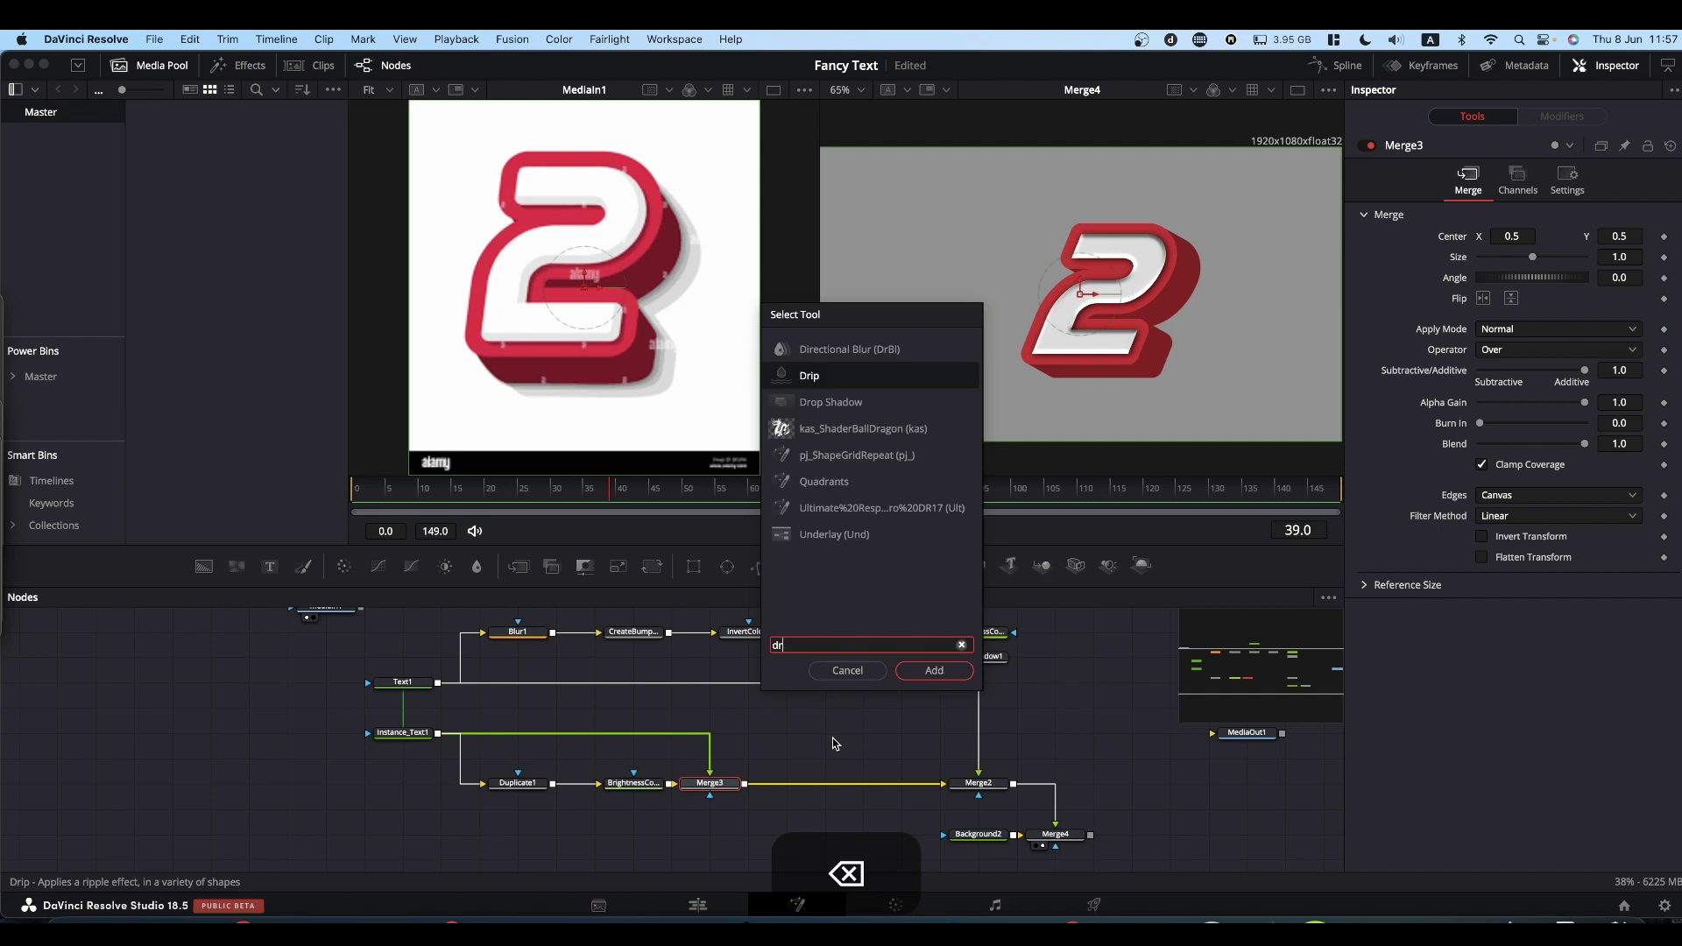
{"action": "type", "text": "op"}
{"action": "key", "text": "Return"}
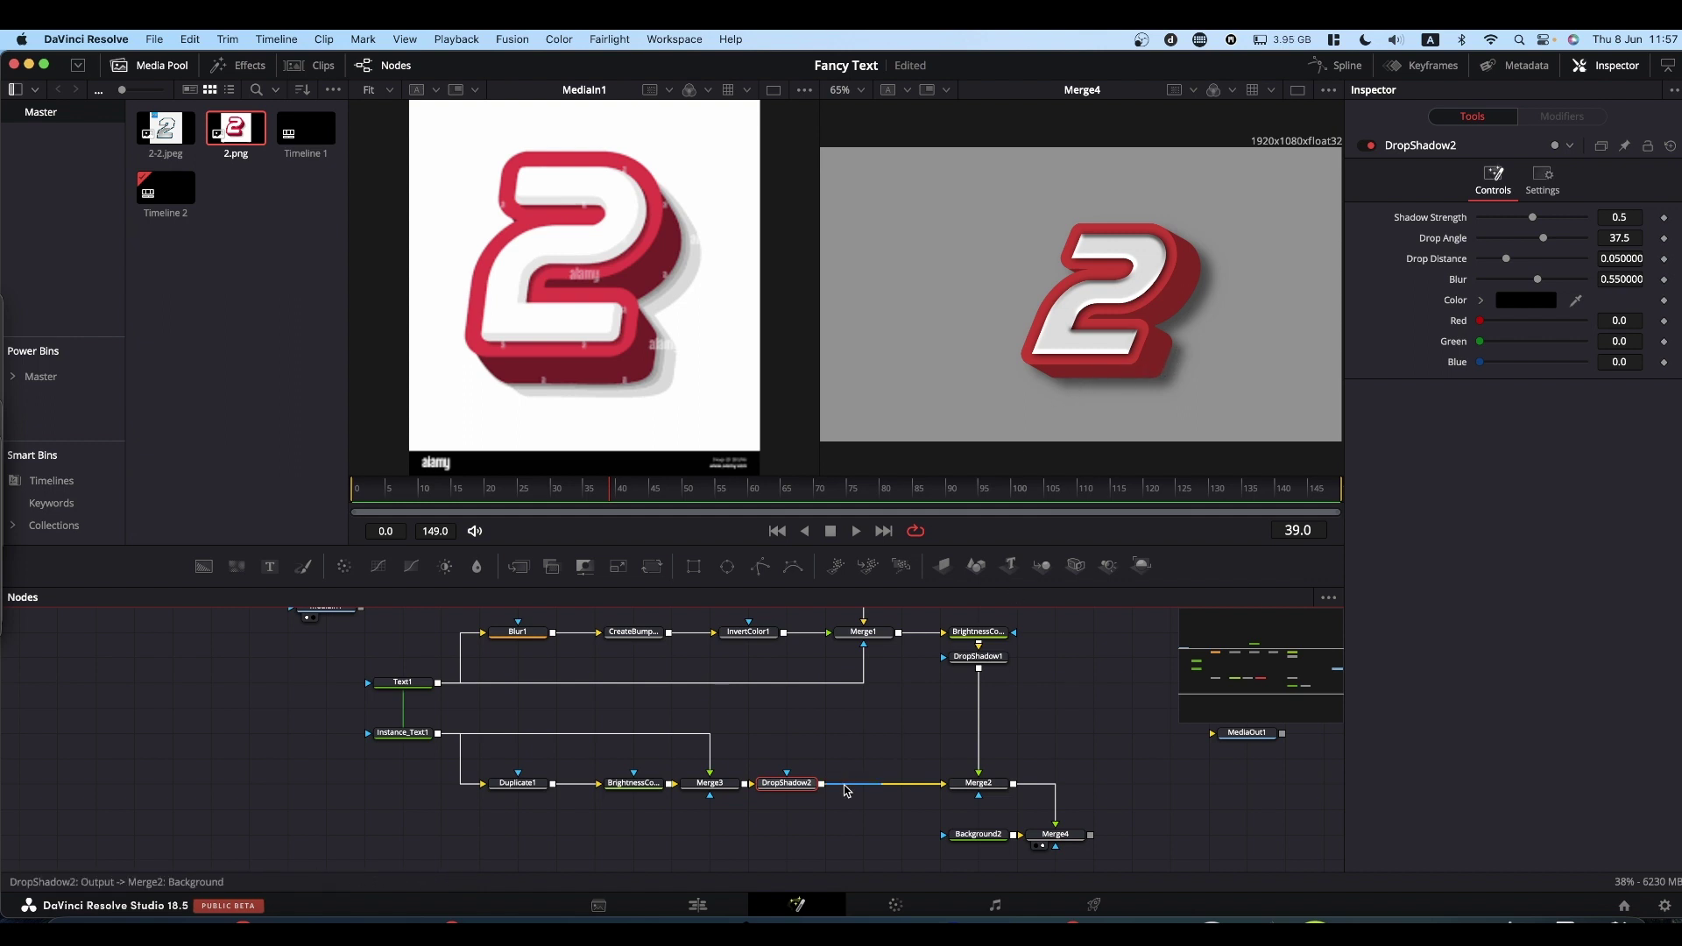
{"action": "scroll", "coordinate": [822, 688], "scroll_direction": "up", "scroll_amount": 5}
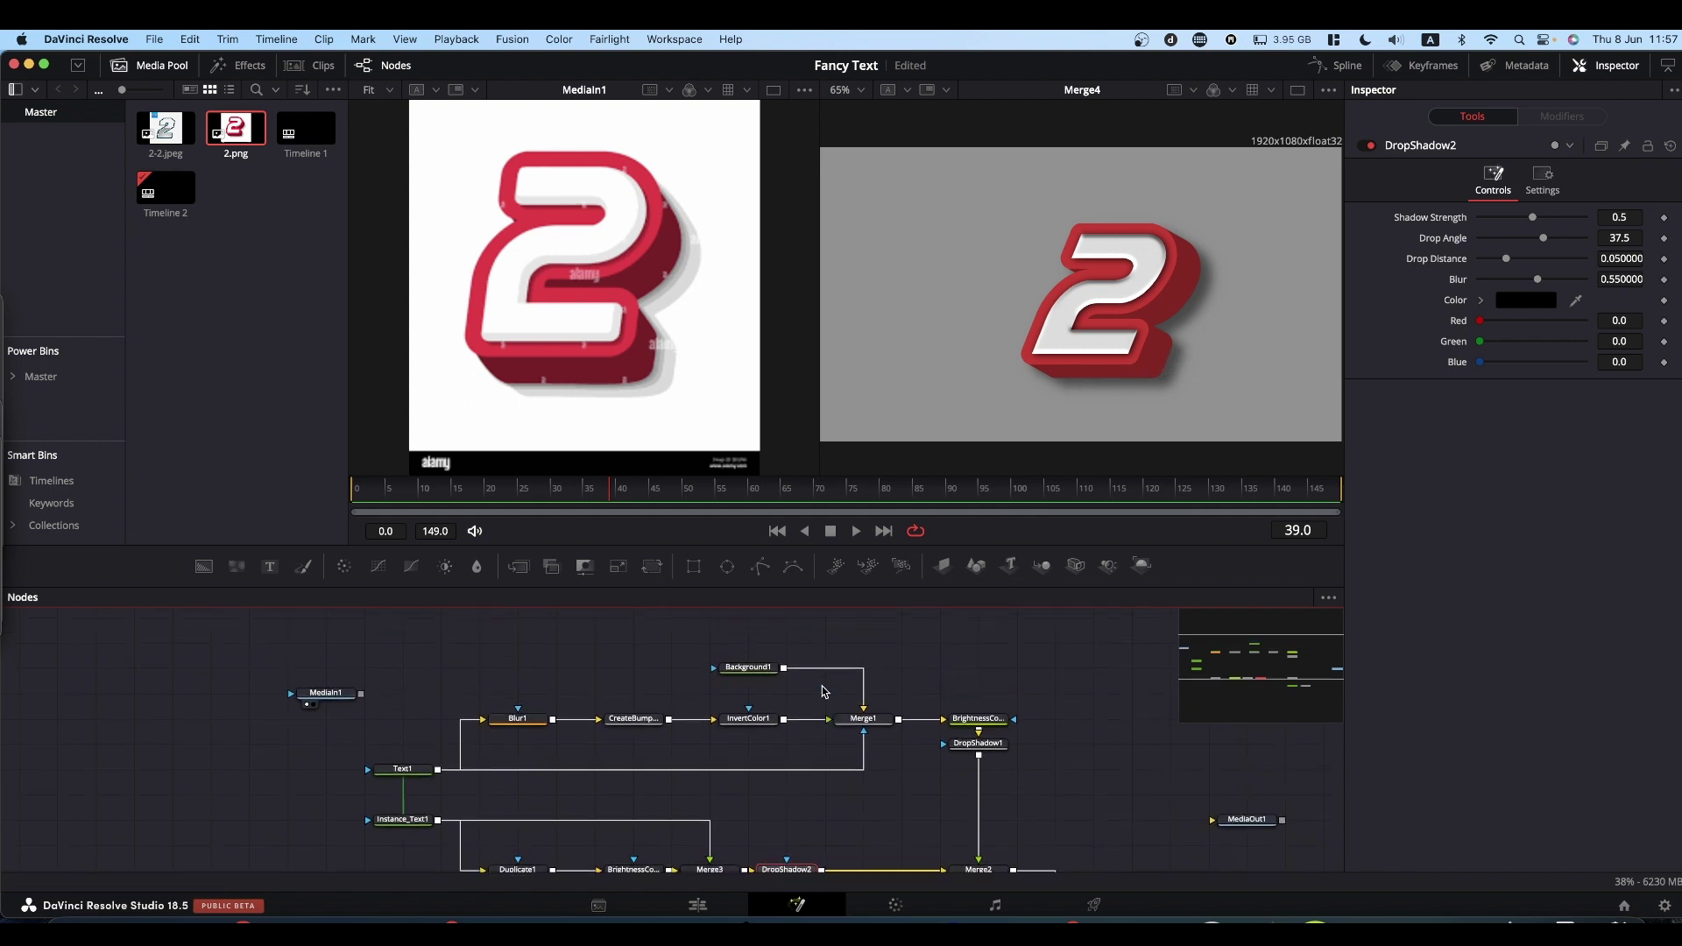
{"action": "scroll", "coordinate": [822, 688], "scroll_direction": "down", "scroll_amount": 3}
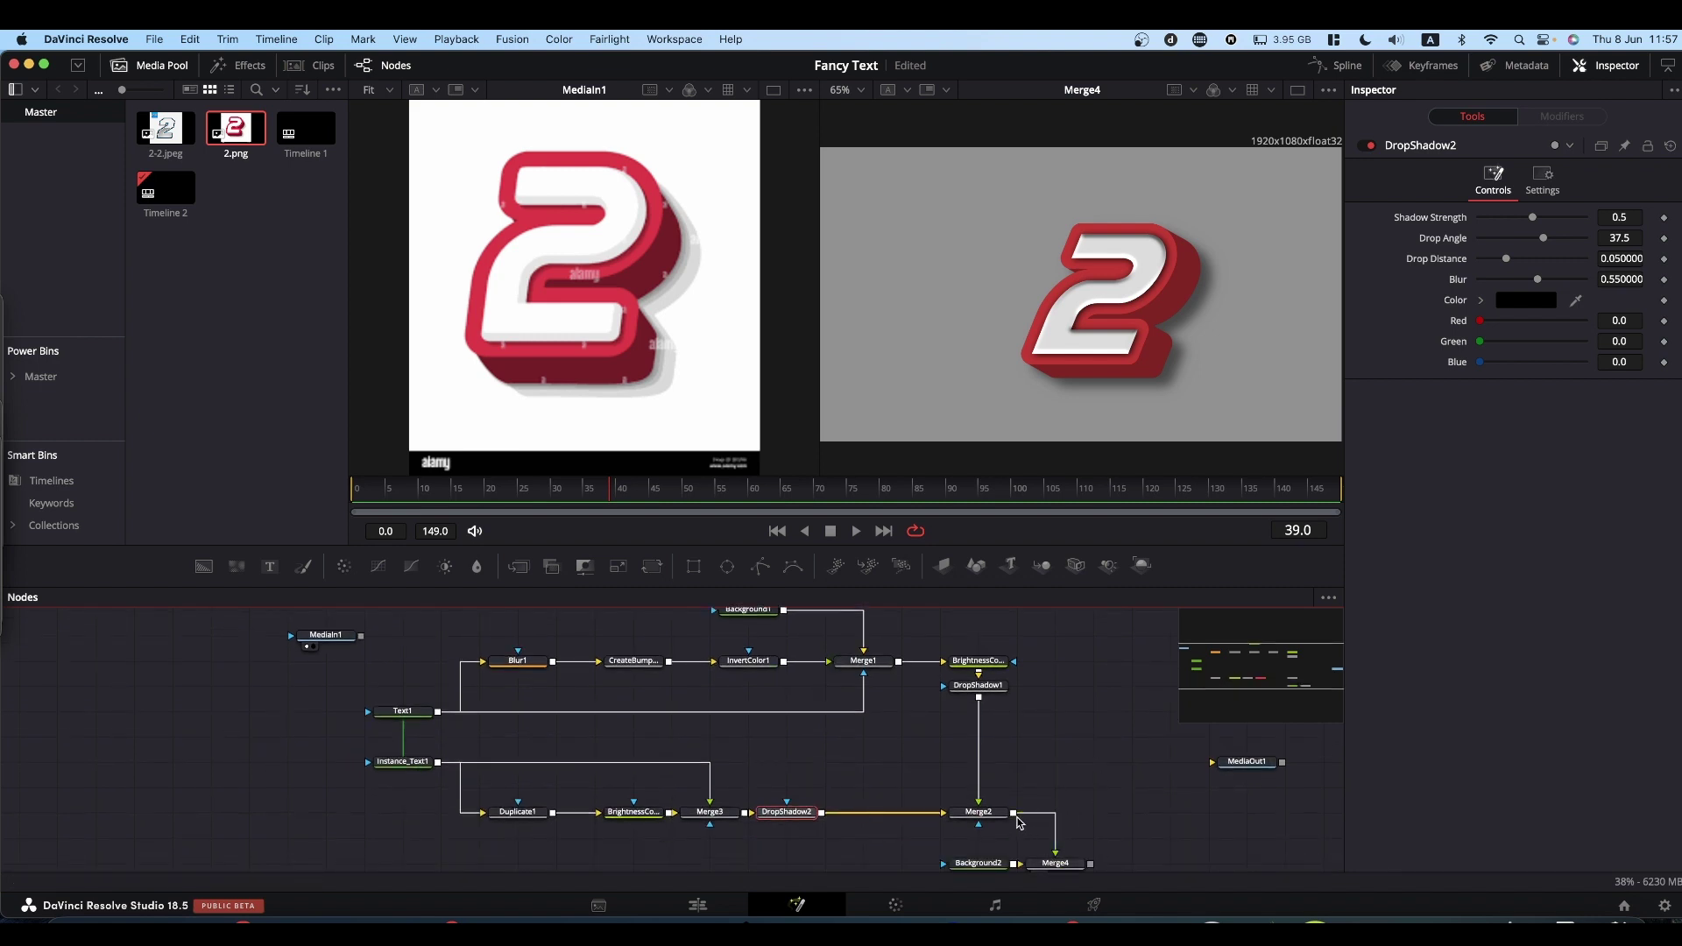
Step: Connect Merge2 to MediaOut1, then place the Fusion clip on V2 above a Four Color Gradient on V1
{"action": "left_click_drag", "start_coordinate": [1014, 815], "coordinate": [1268, 771]}
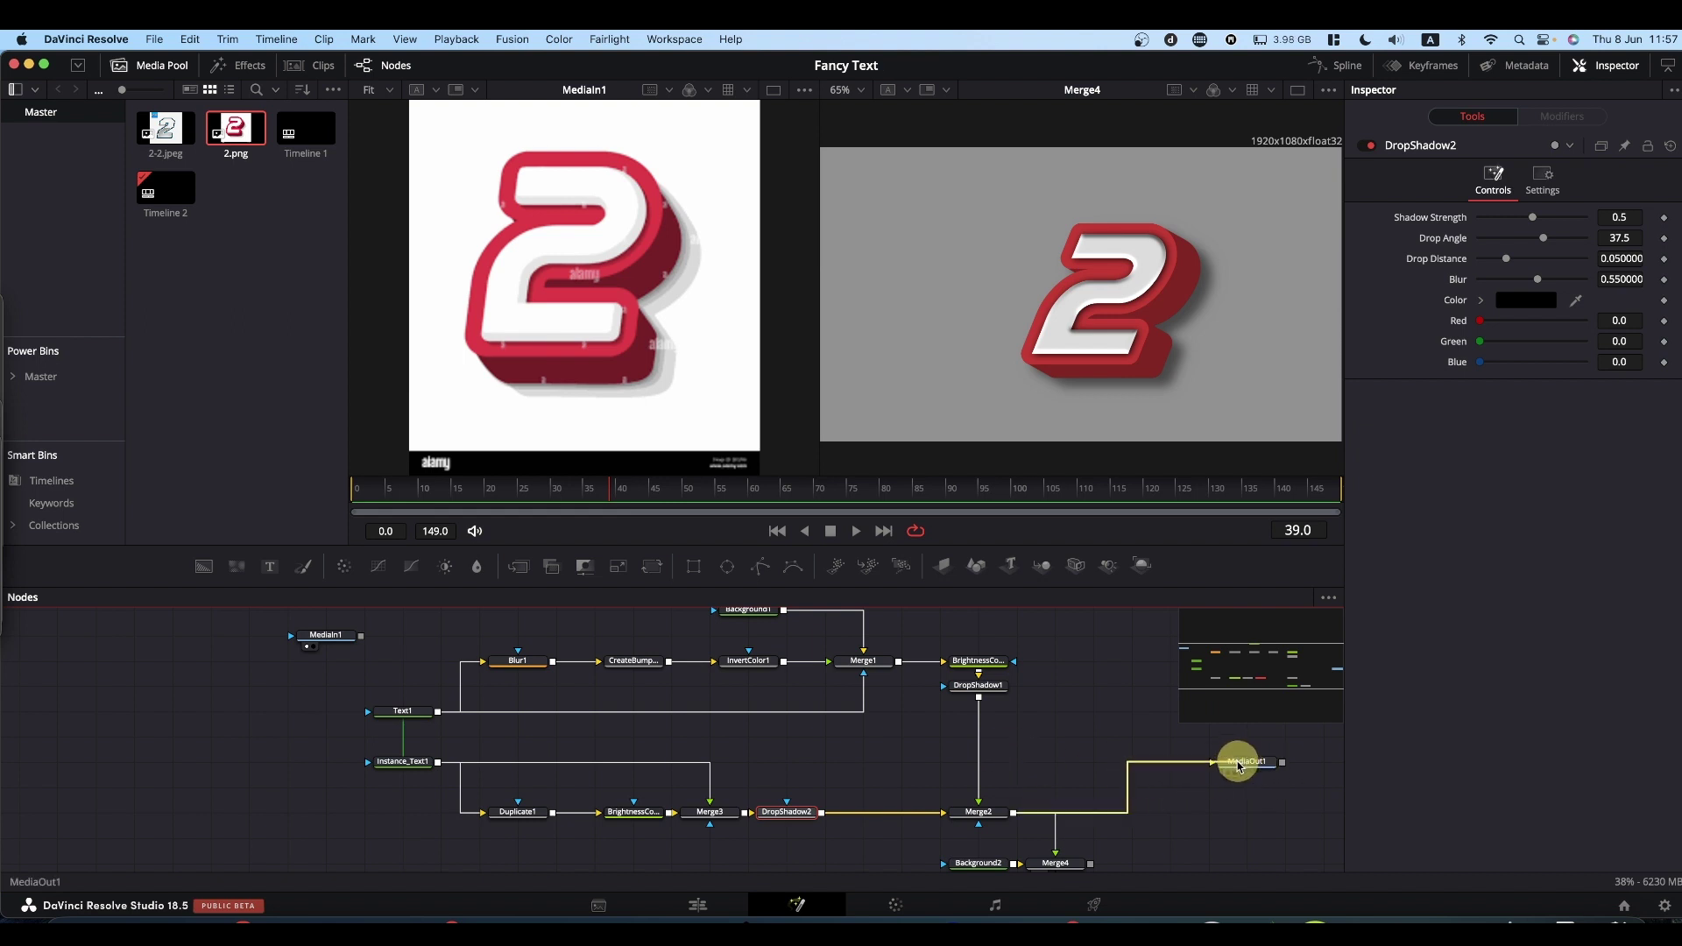
{"action": "left_click", "coordinate": [1248, 763]}
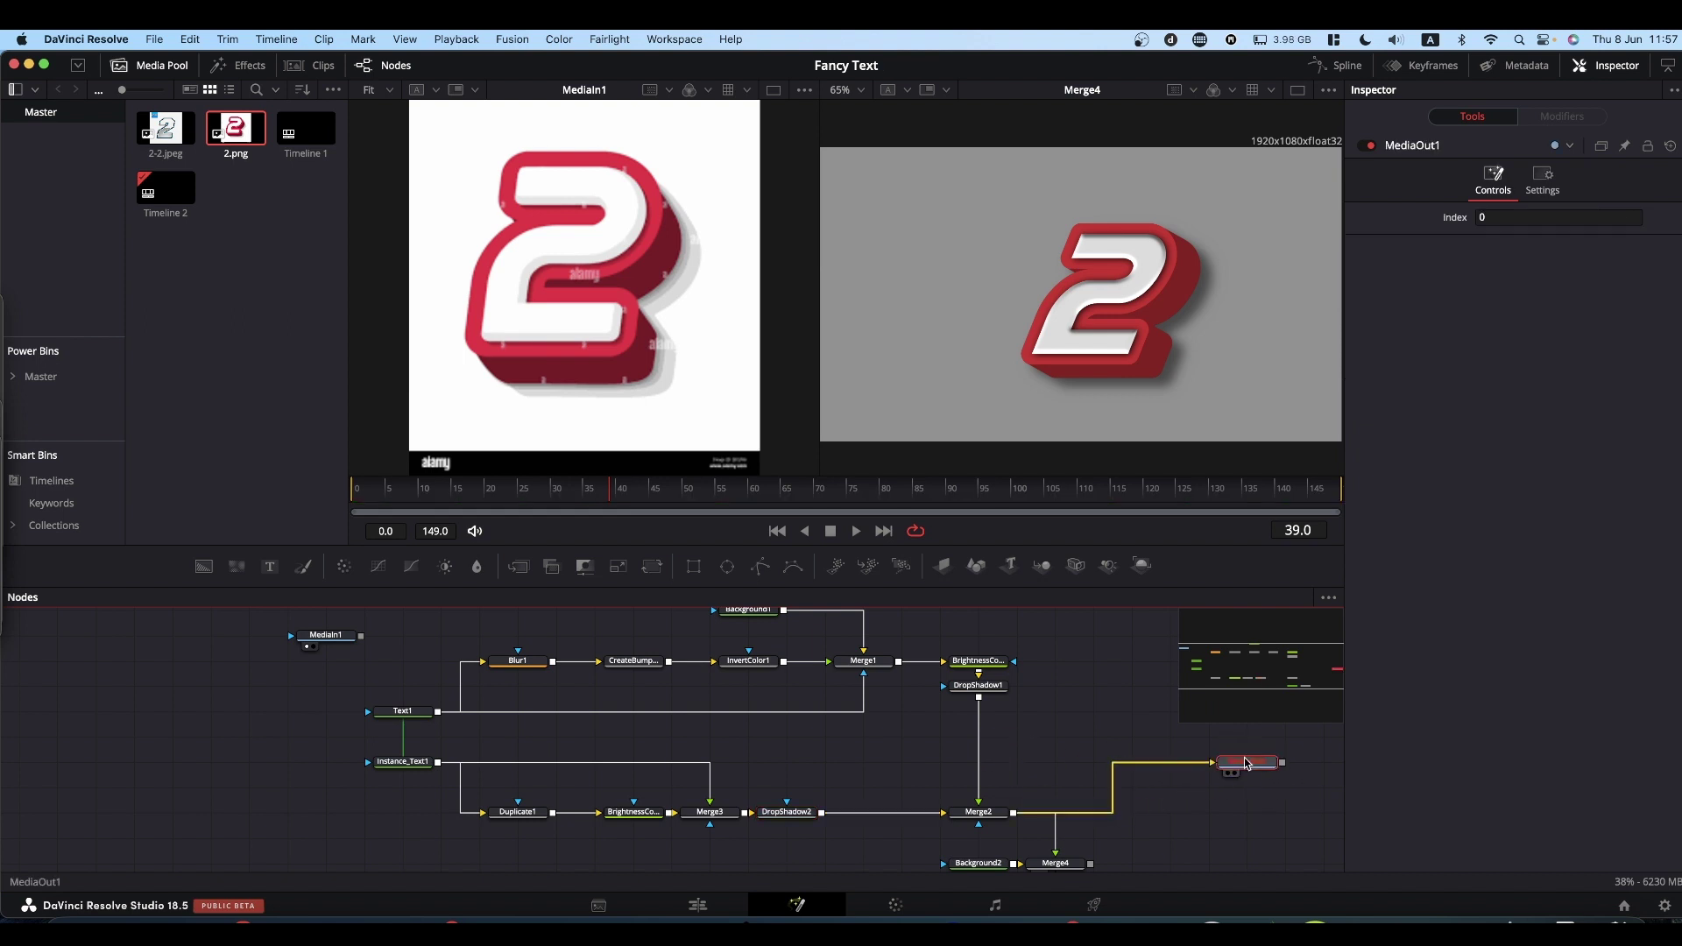
{"action": "left_click", "coordinate": [698, 905]}
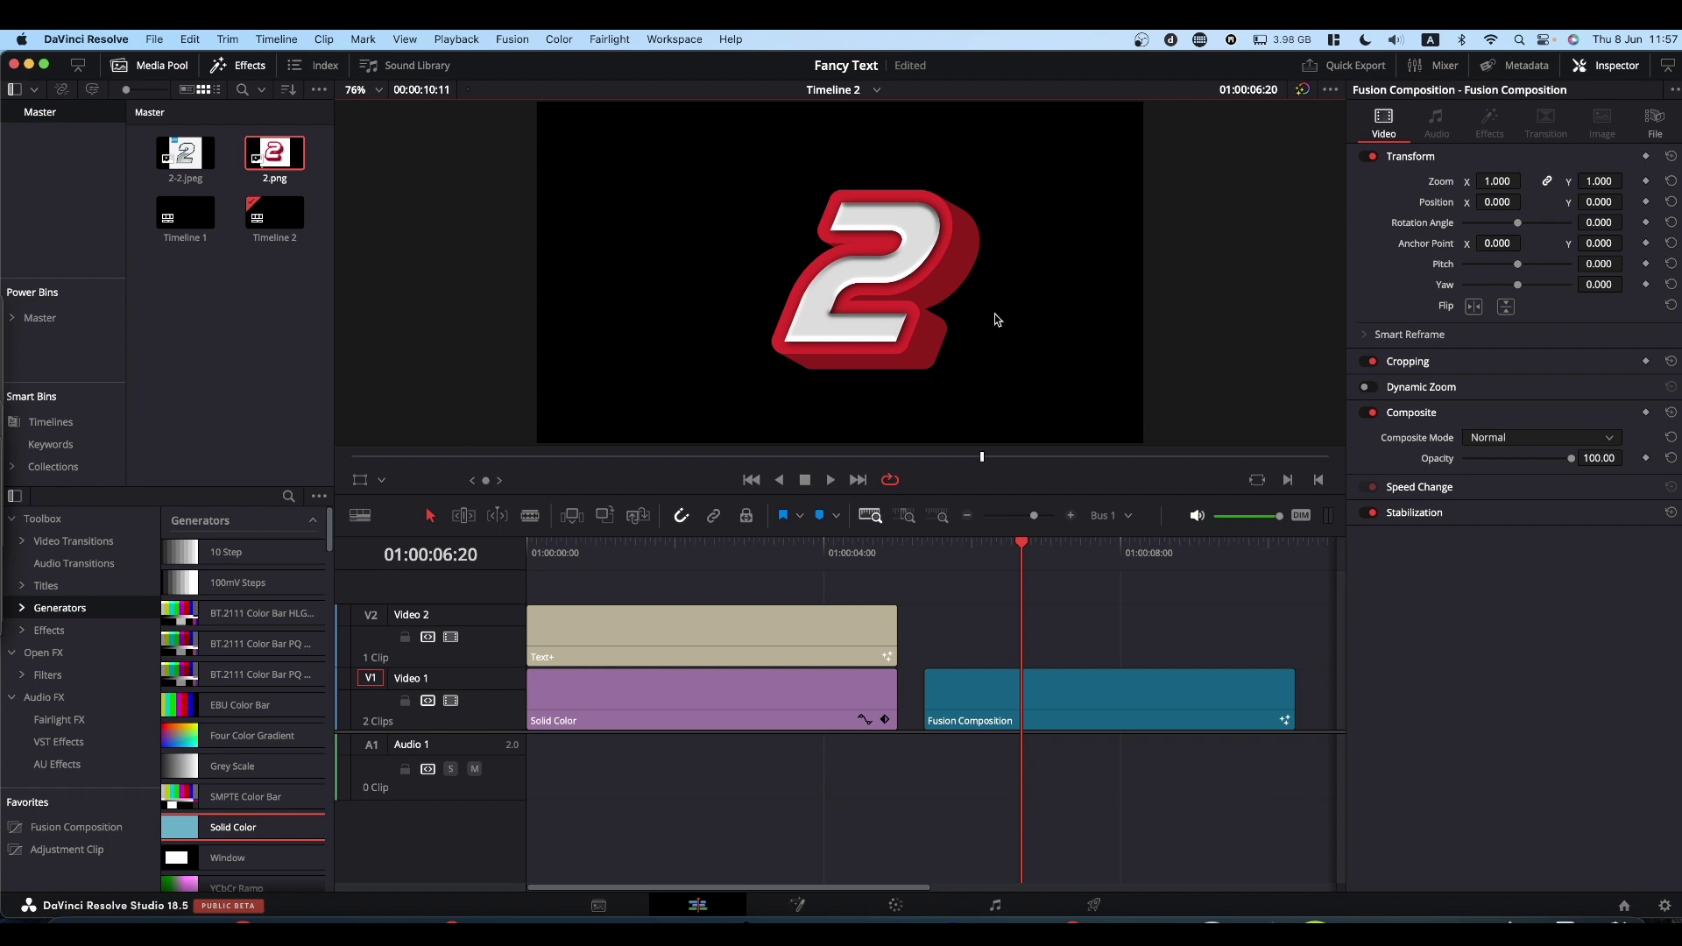
{"action": "left_click_drag", "start_coordinate": [1082, 684], "coordinate": [1091, 627]}
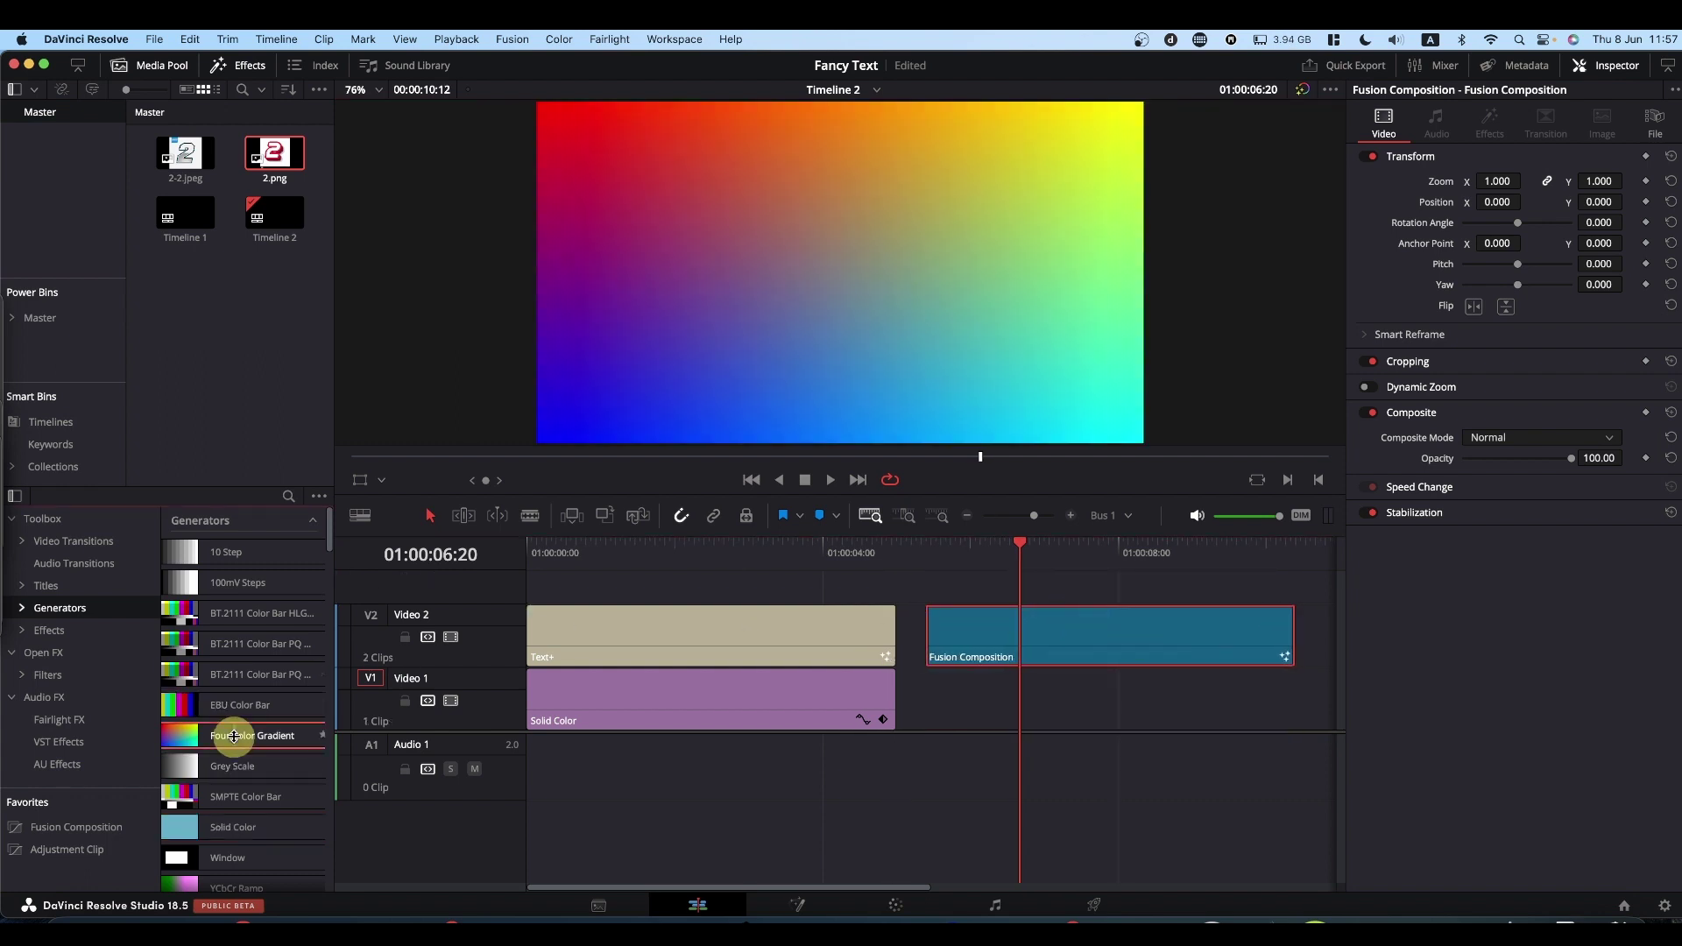
{"action": "left_click_drag", "start_coordinate": [226, 736], "coordinate": [938, 733]}
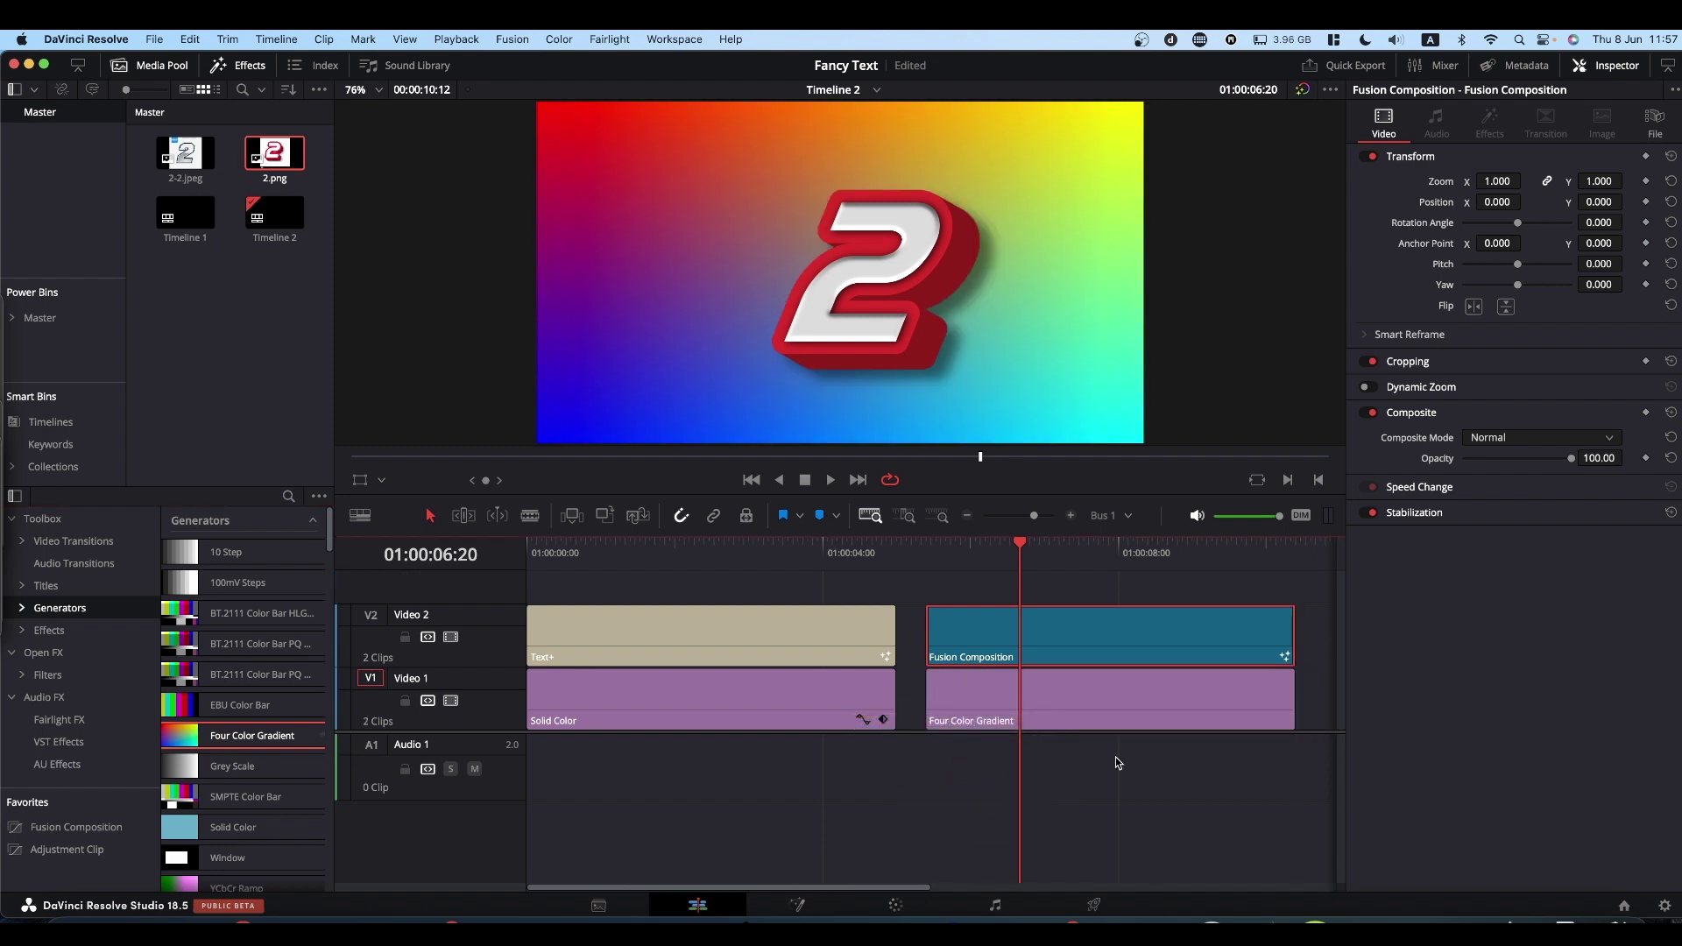